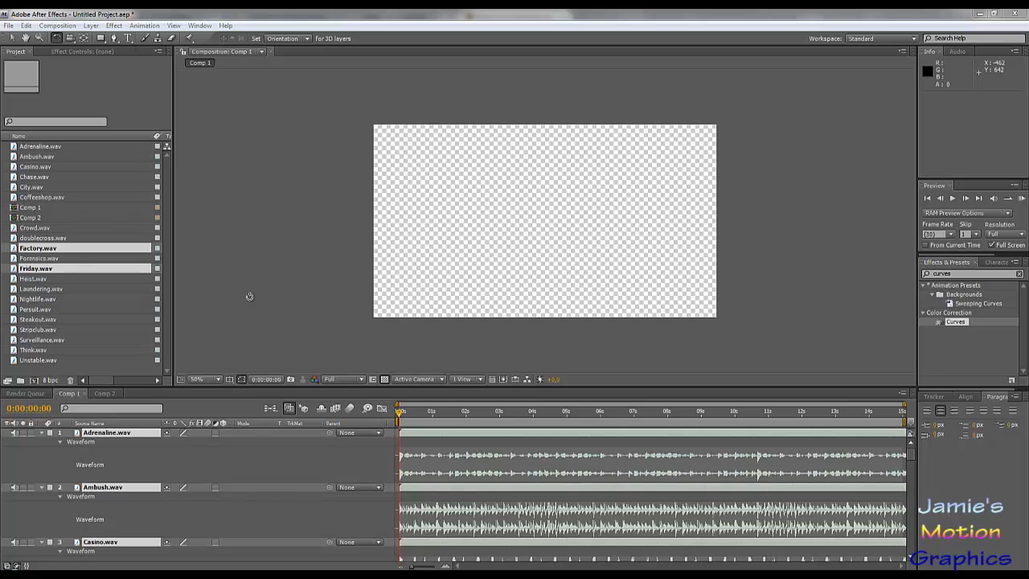
- Collapse all the audio layers in Comp 1 and reveal their waveforms again
left_click(205, 466)
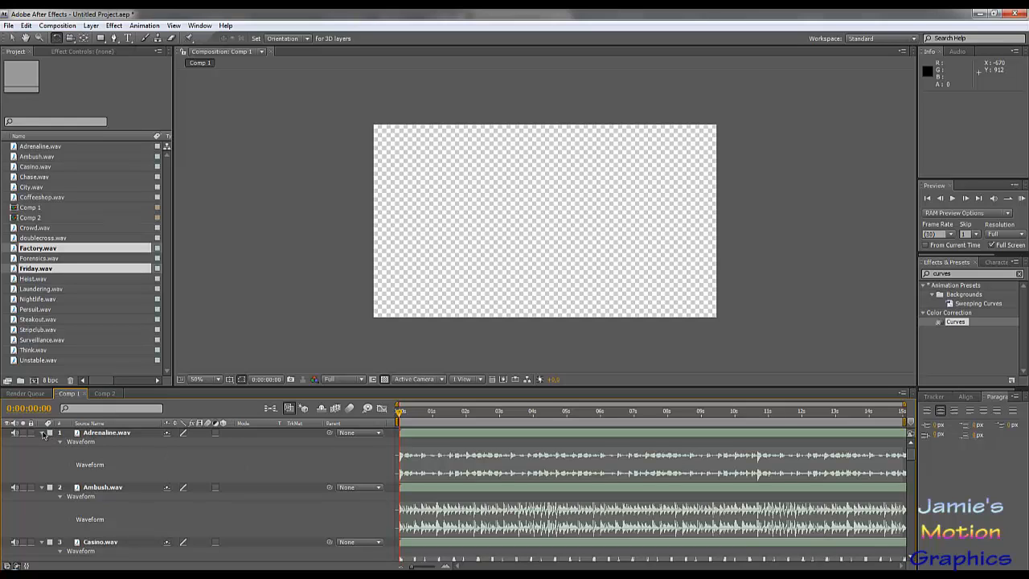
left_click(115, 439)
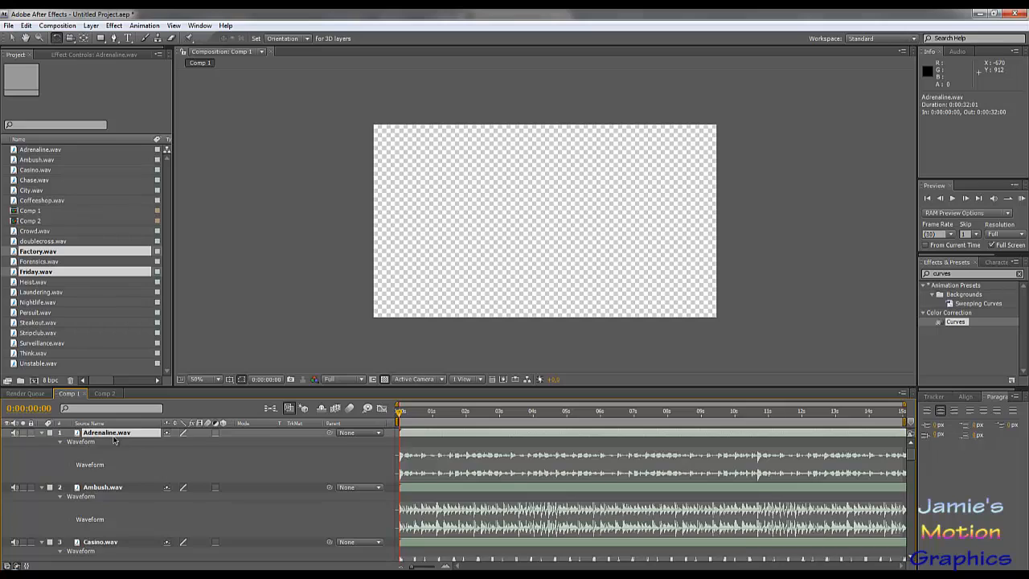
key("ctrl+a")
key("l")
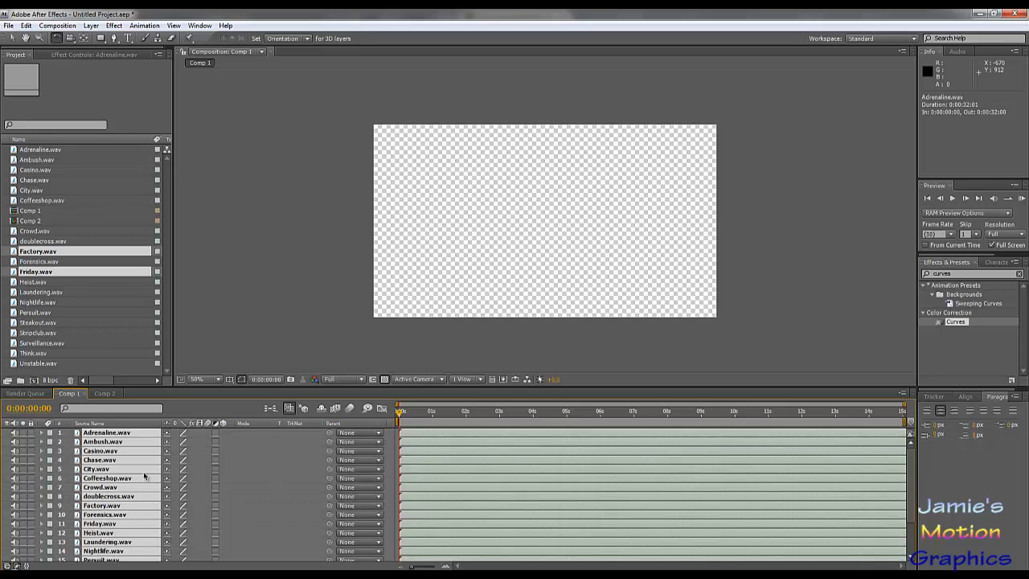
scroll(145, 476, "down", 3)
scroll(130, 473, "up", 3)
key("l")
key("l")
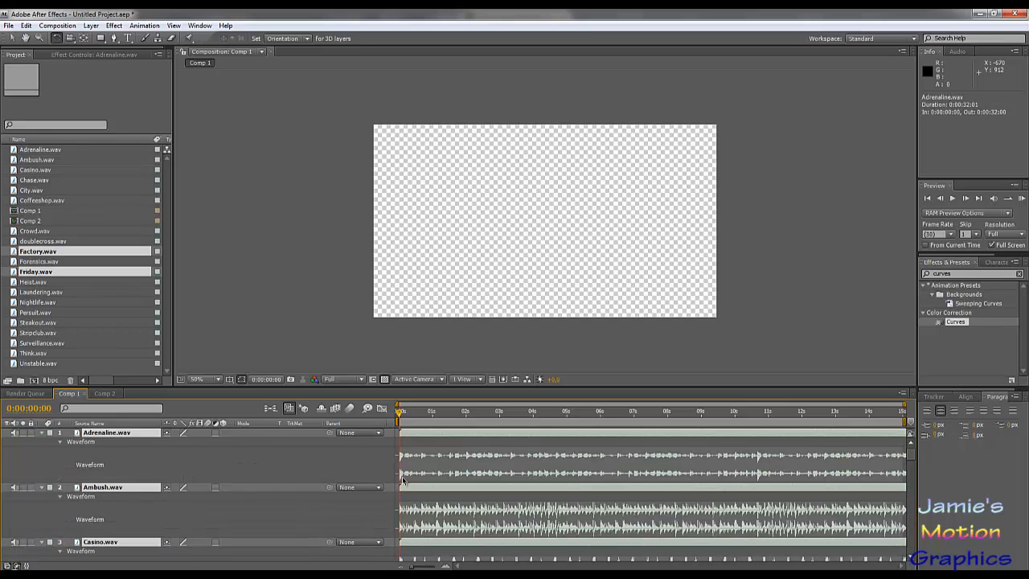
- Examine the waveforms of the different audio layers in Comp 1 to compare their beats
scroll(278, 468, "down", 3)
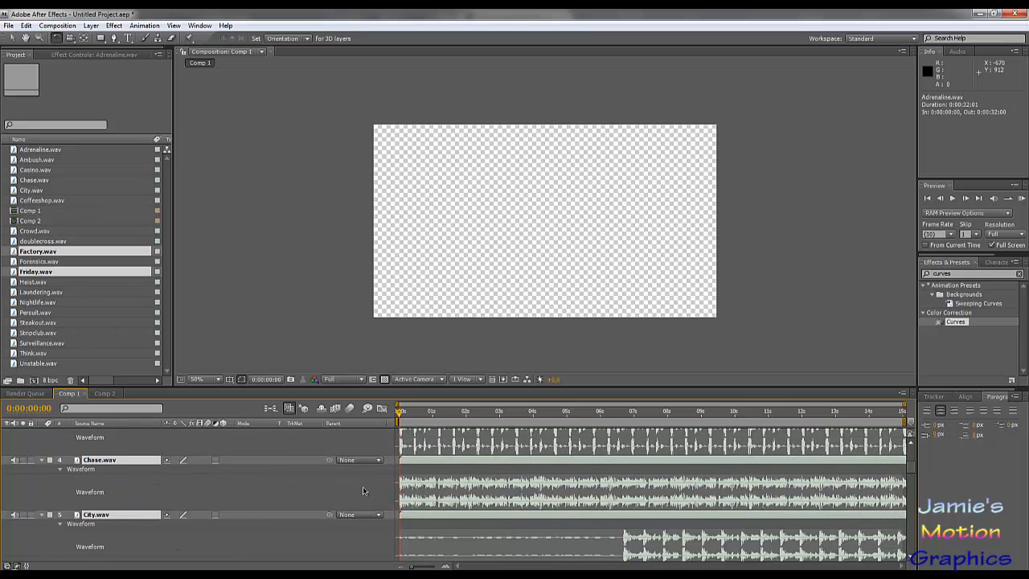
scroll(450, 450, "up", 1)
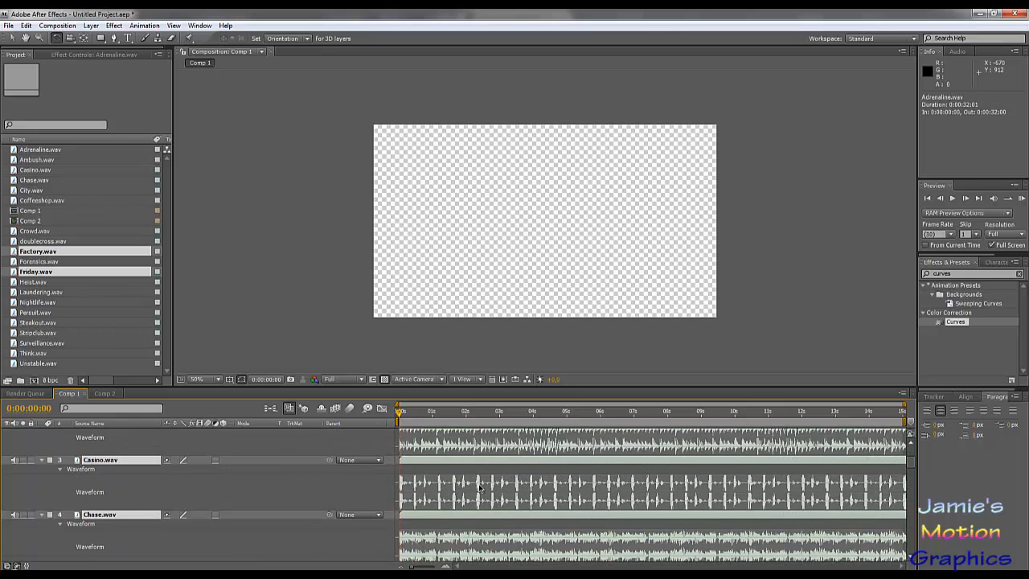
scroll(358, 499, "down", 2)
scroll(364, 506, "down", 4)
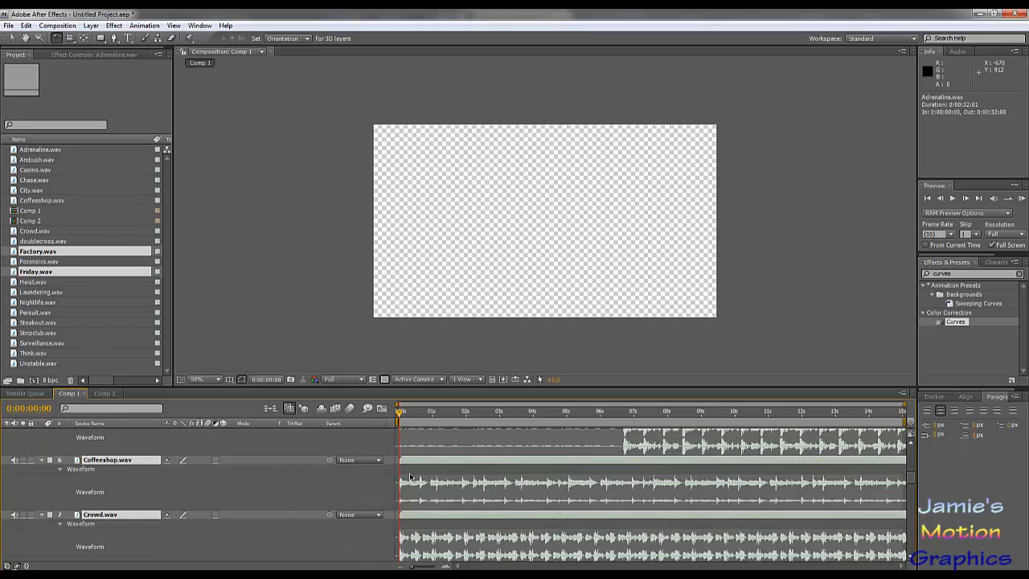
scroll(410, 476, "down", 3)
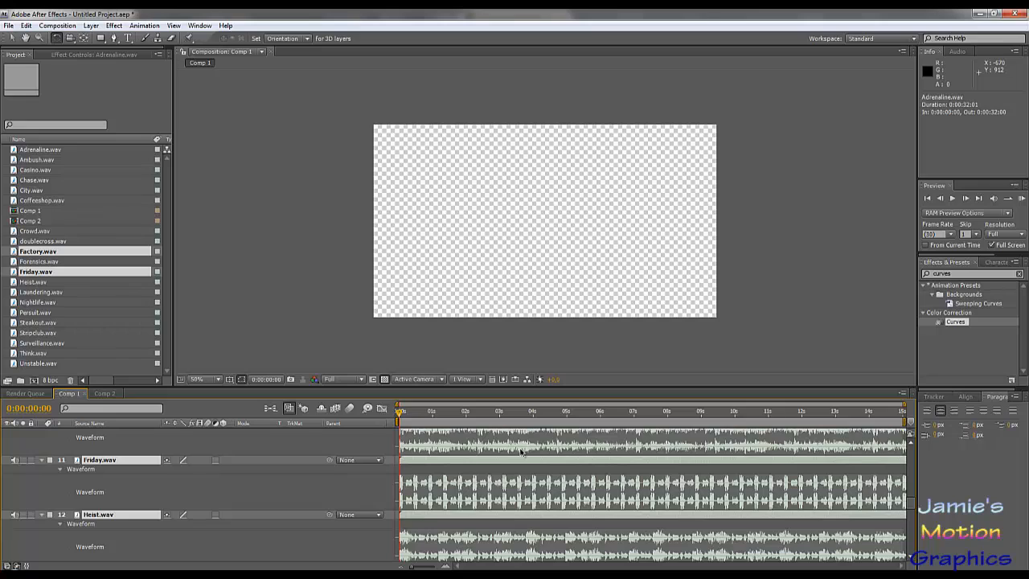
scroll(784, 443, "down", 1)
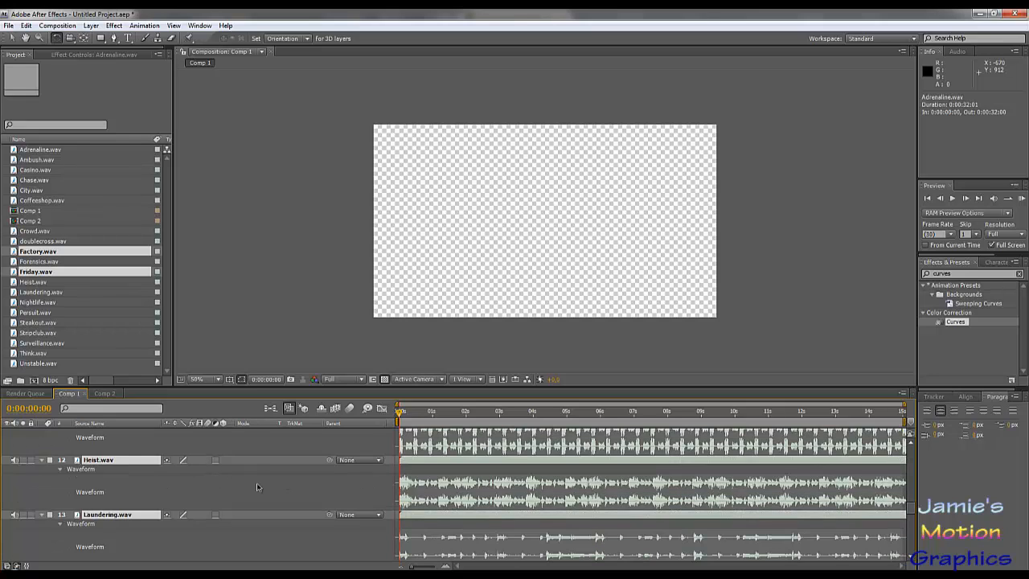
scroll(257, 486, "up", 1)
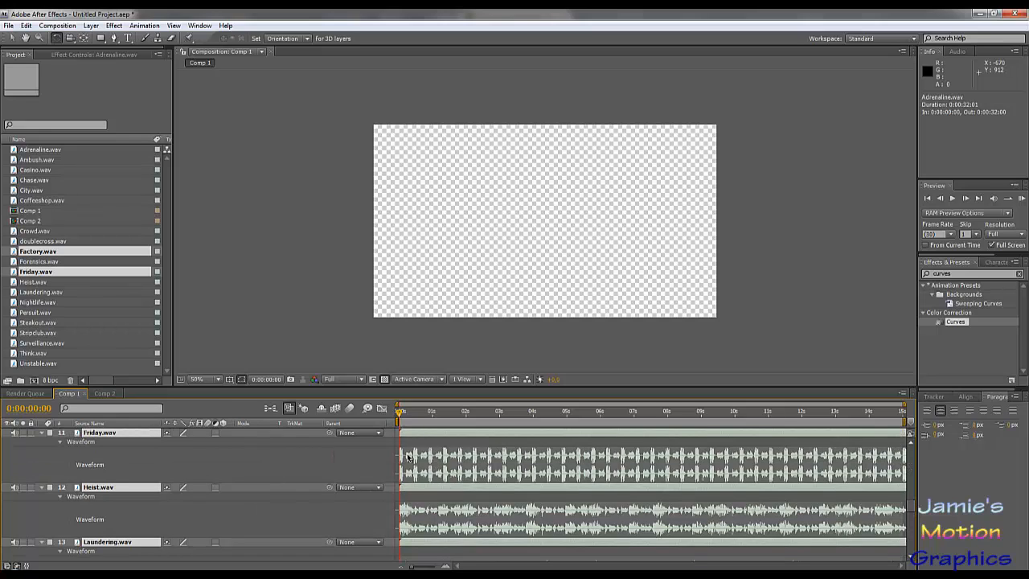
- Switch to Comp 2 and preview the audio of the Friday.wav layer
left_click(106, 393)
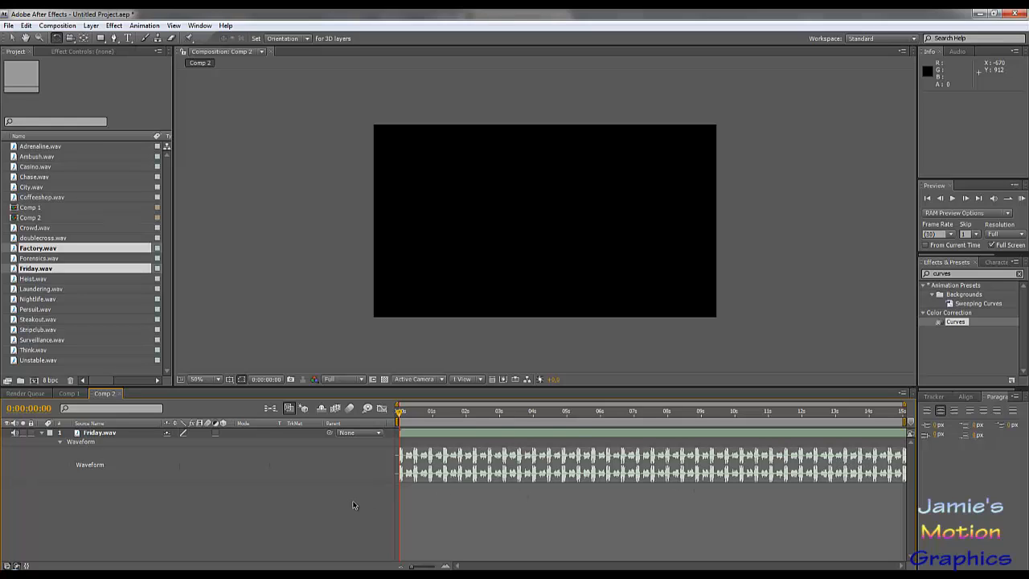
key("KP_Decimal")
key("KP_Decimal")
- Enlarge the composition view and zoom the timeline in on about the first four seconds of the Friday.wav waveform
left_click_drag(396, 386, 396, 416)
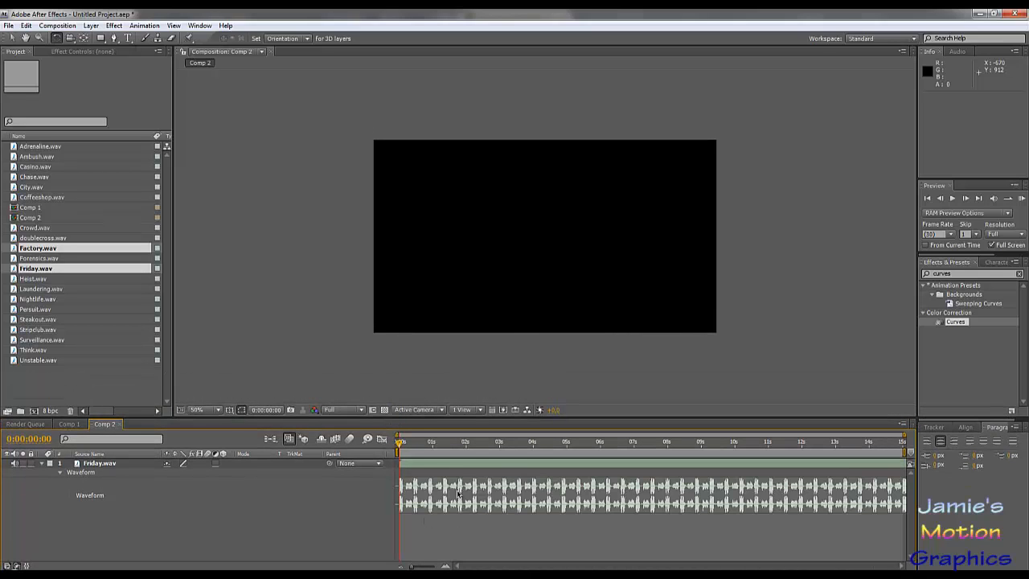
left_click(114, 465)
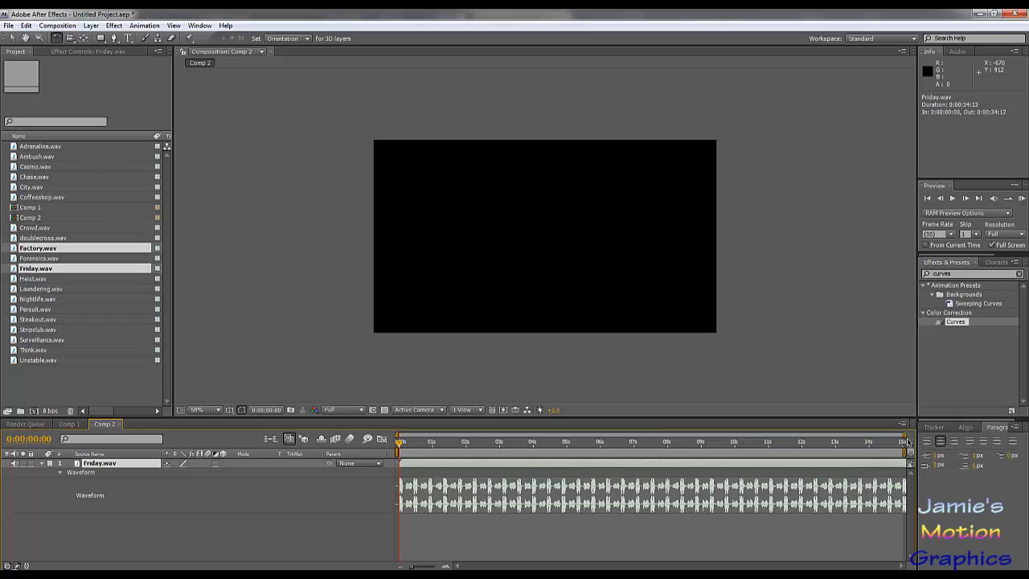
left_click_drag(904, 435, 999, 435)
left_click_drag(904, 435, 531, 442)
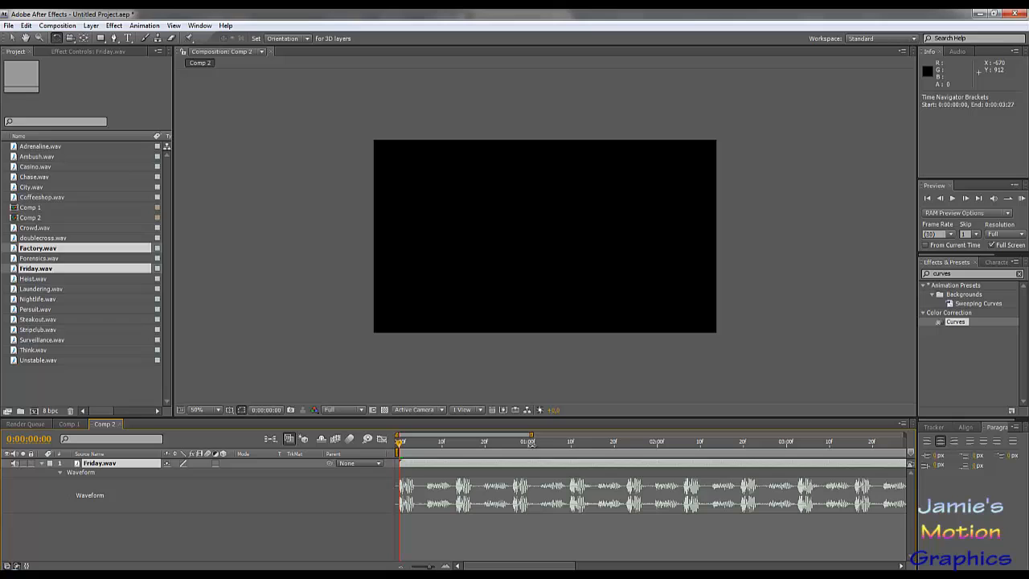
- Set Comp 2's duration to 30 seconds and adjust the visible time range to about the first seven seconds
left_click(69, 25)
left_click(86, 53)
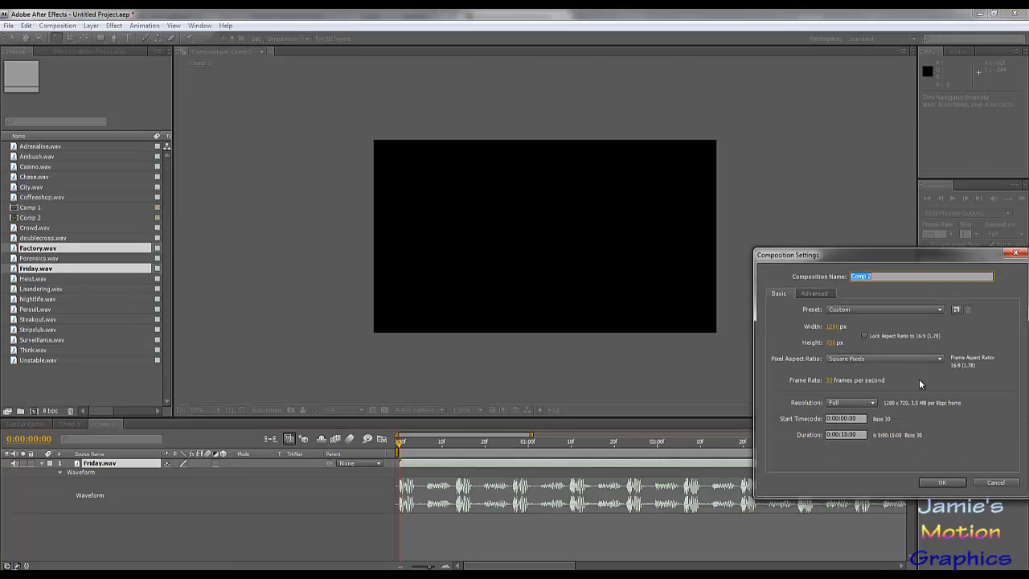
left_click(848, 434)
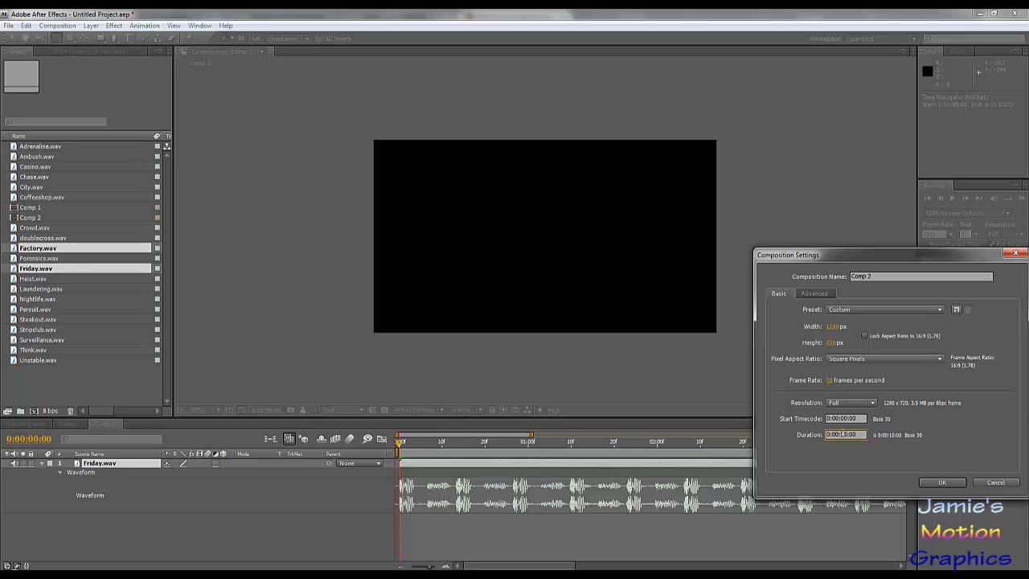
key("BackSpace")
key("BackSpace")
type("30")
left_click(951, 484)
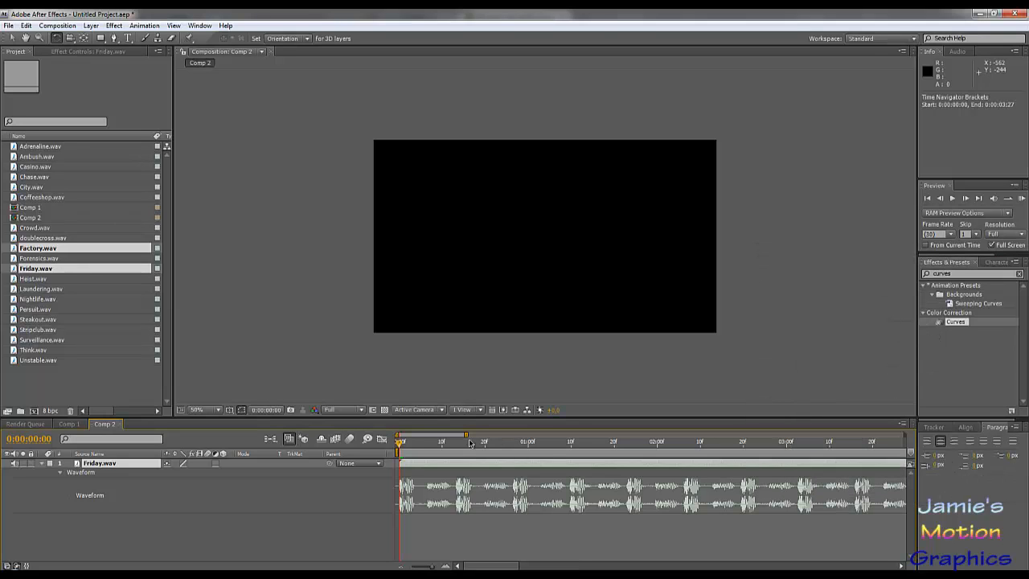
left_click_drag(470, 441, 526, 461)
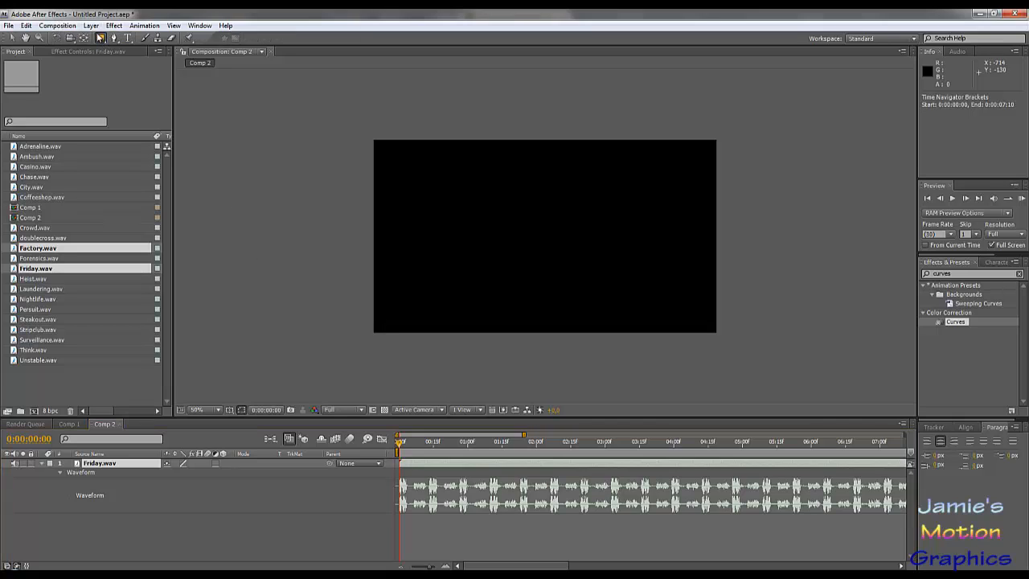
- Create a new 1280 x 720 px solid in mid-gray (about #838383) above the audio layer
left_click(90, 25)
mouse_move(179, 40)
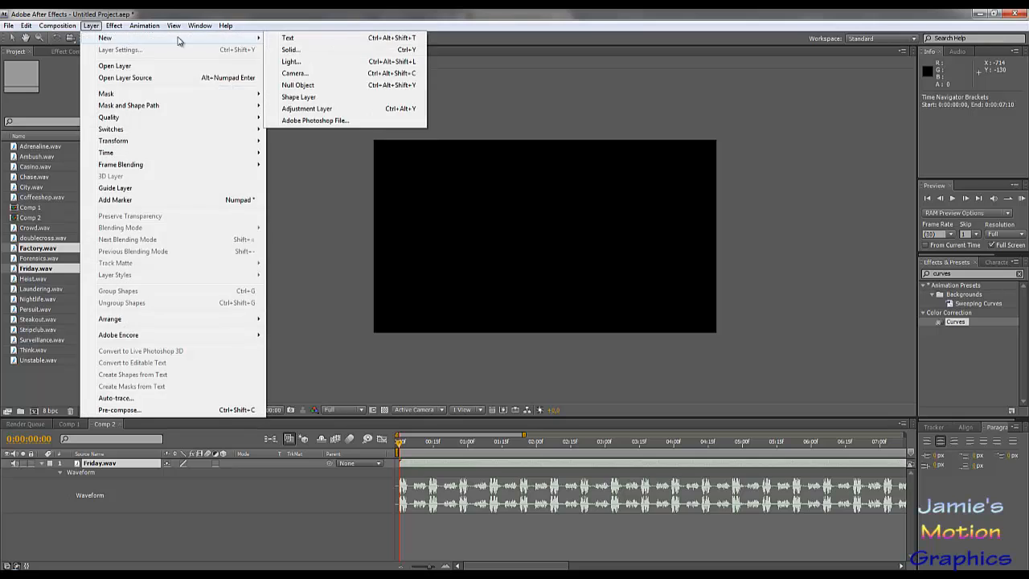
left_click(299, 50)
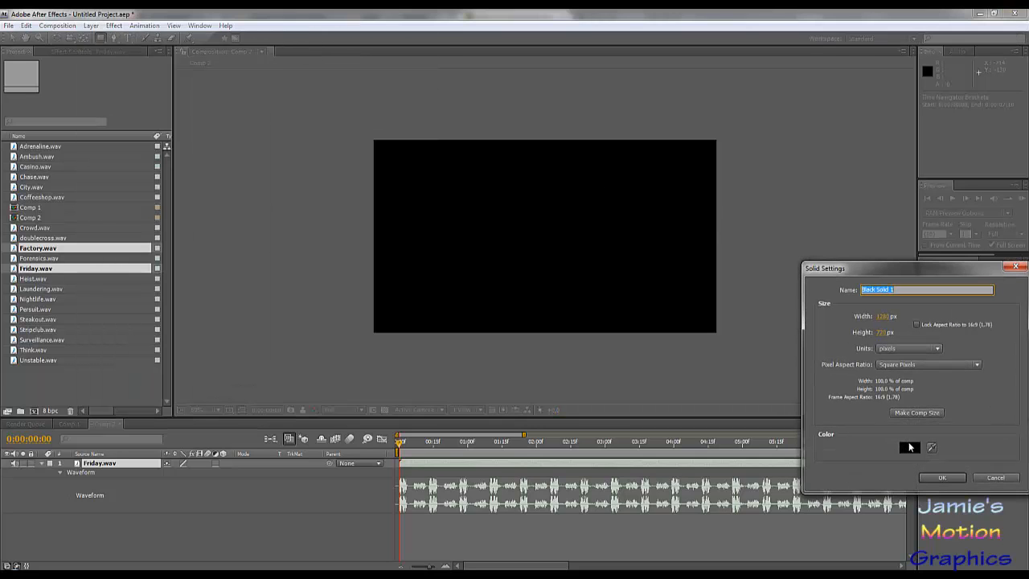
left_click(910, 449)
left_click_drag(309, 384, 170, 400)
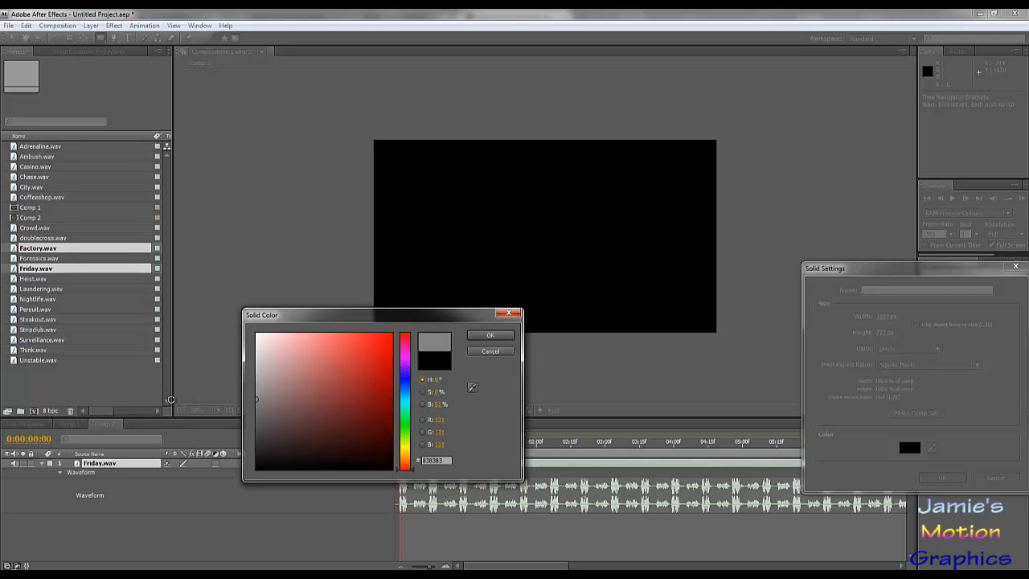
left_click(490, 335)
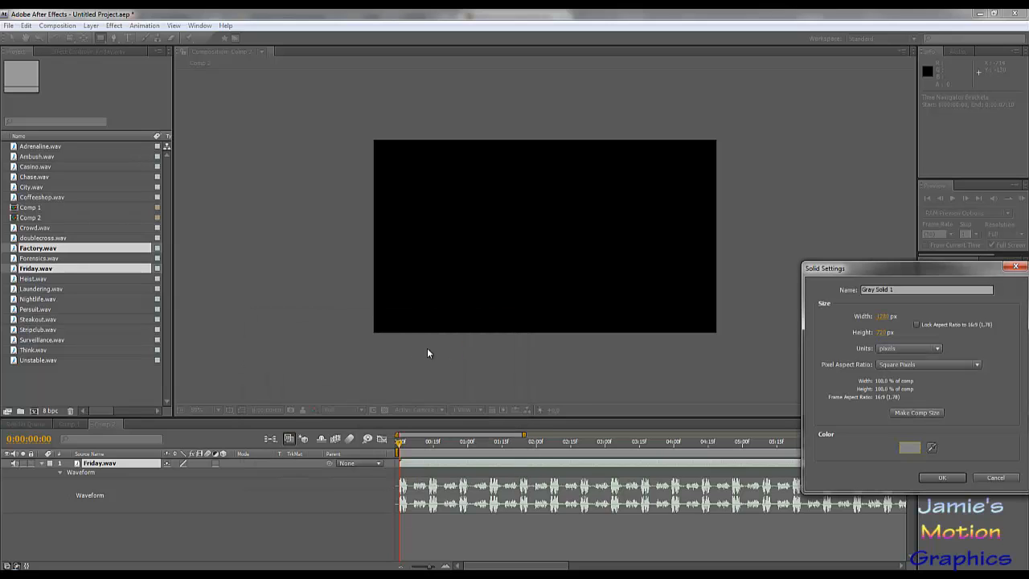
left_click(942, 478)
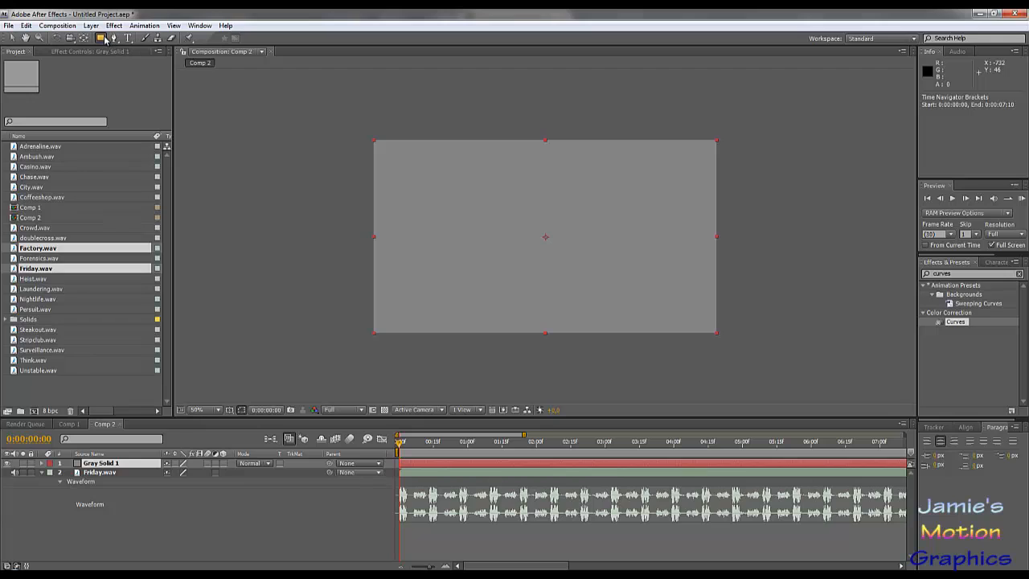
- Draw an elliptical mask on the gray solid and set its bounding box to top 260, left 540, right 740 and bottom 460 px
left_click_drag(100, 37, 133, 62)
left_click_drag(524, 216, 591, 291)
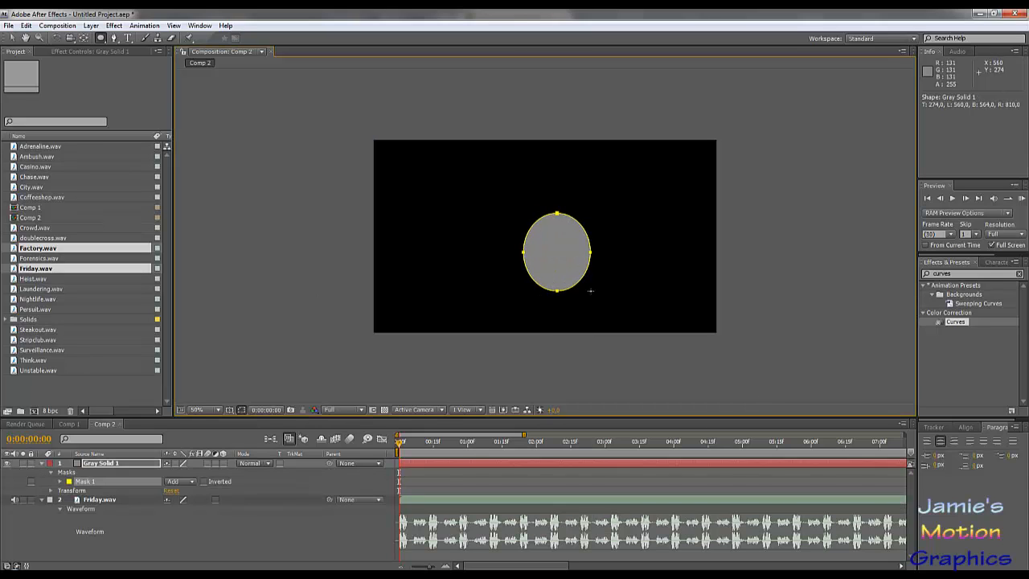
left_click(60, 482)
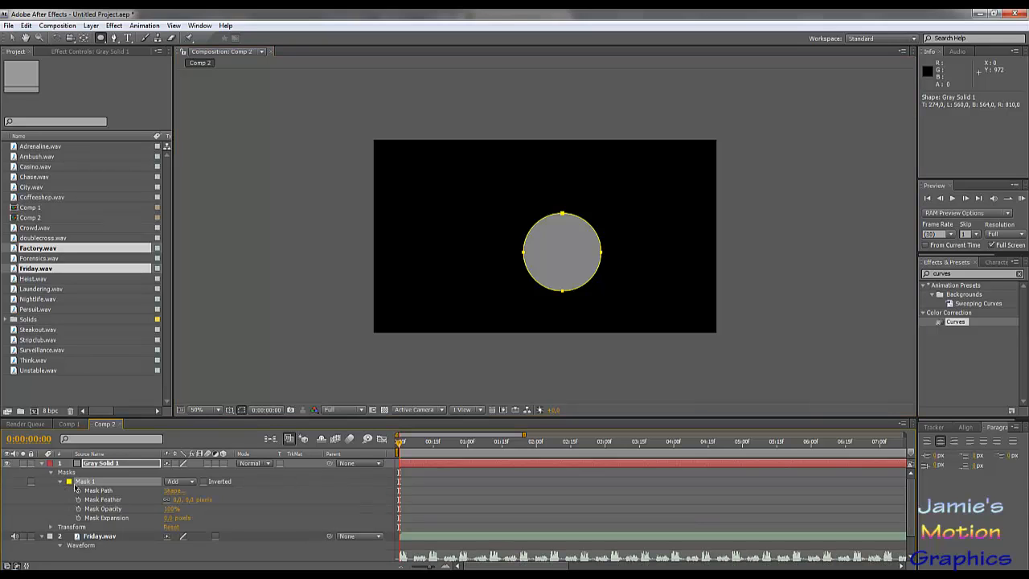
left_click(173, 491)
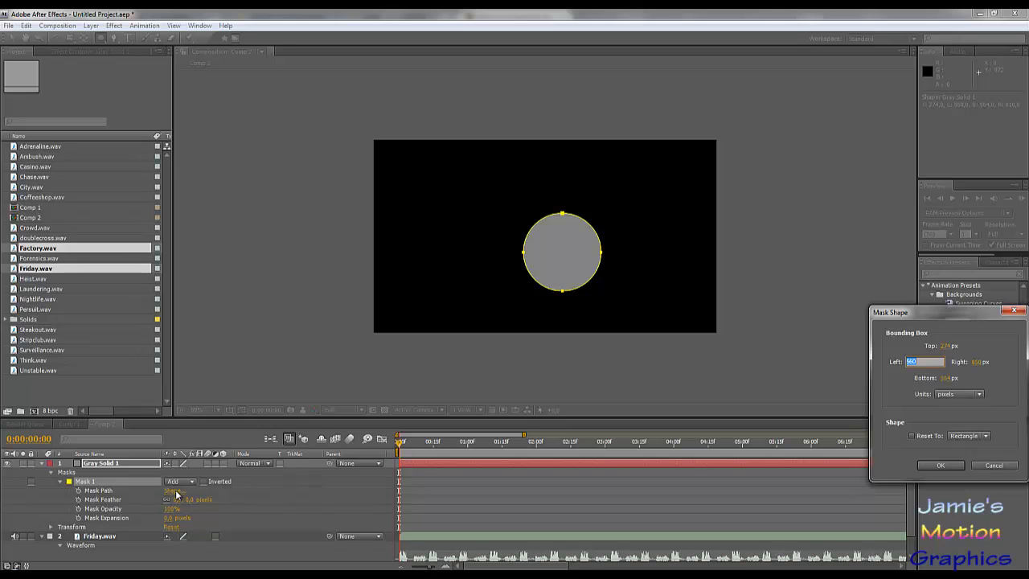
key("Tab")
type("2")
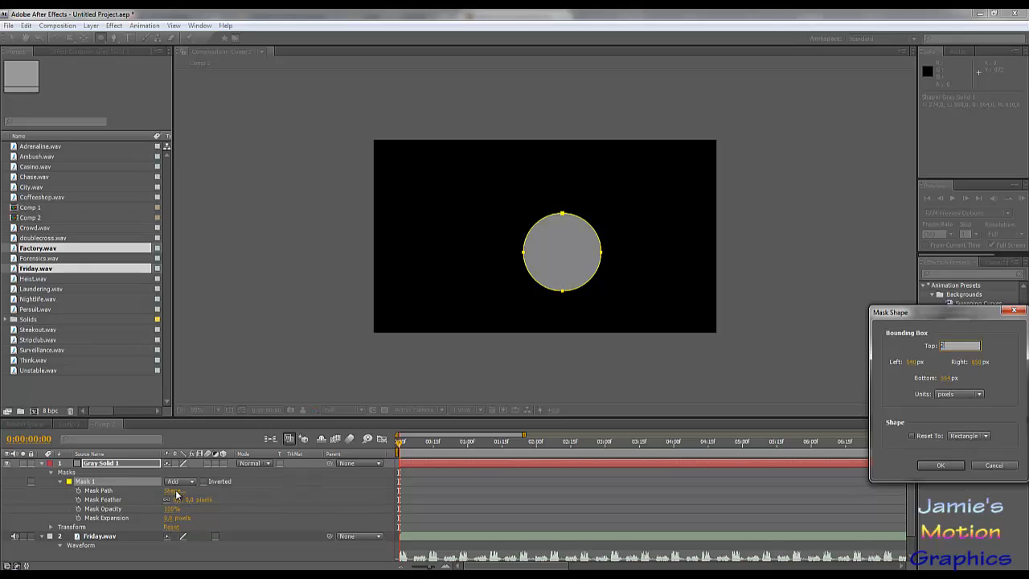
key("Tab")
type("740")
key("Tab")
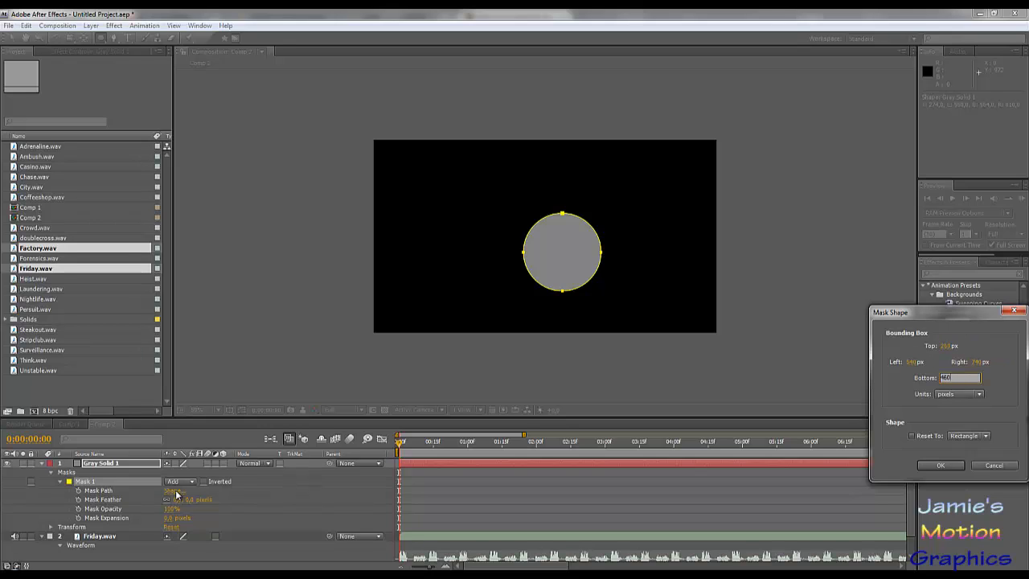
key("Return")
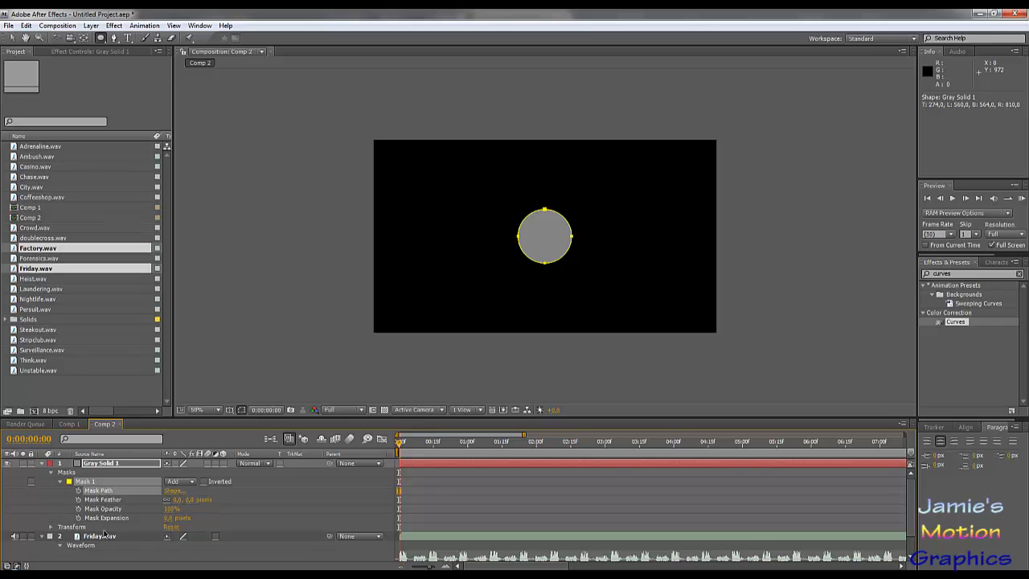
left_click_drag(167, 521, 109, 508)
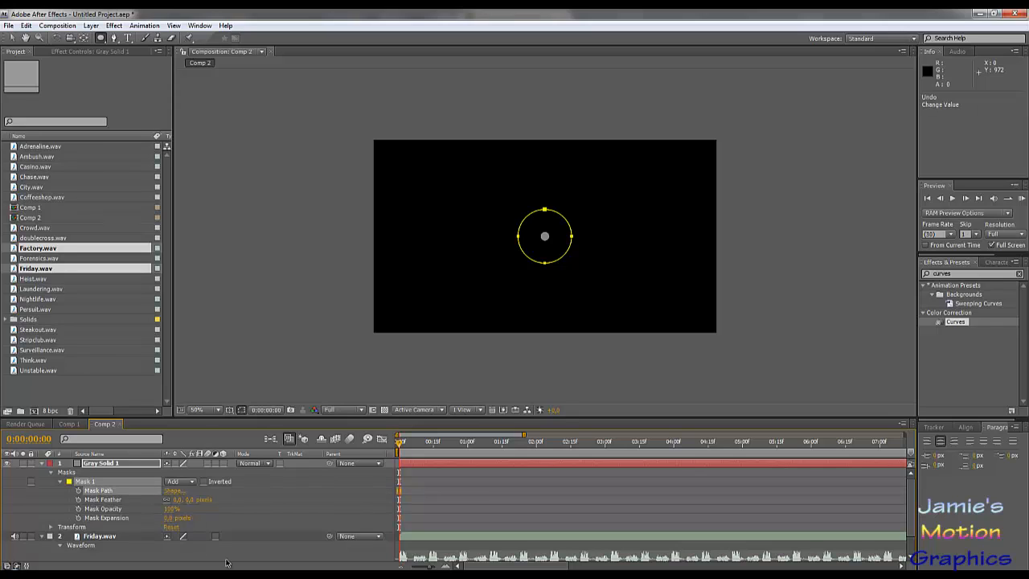
key("ctrl+z")
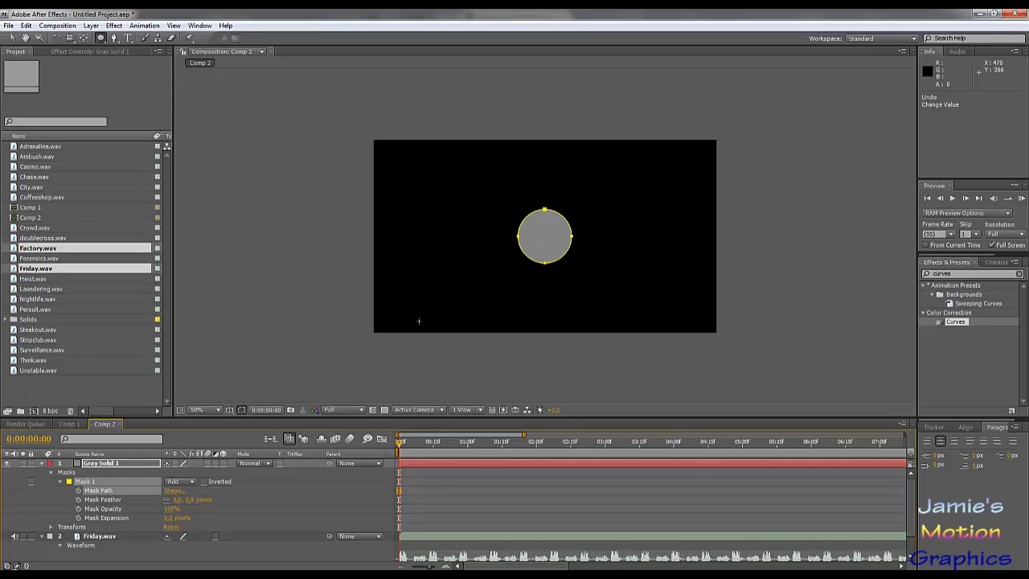
left_click(167, 518)
left_click(295, 514)
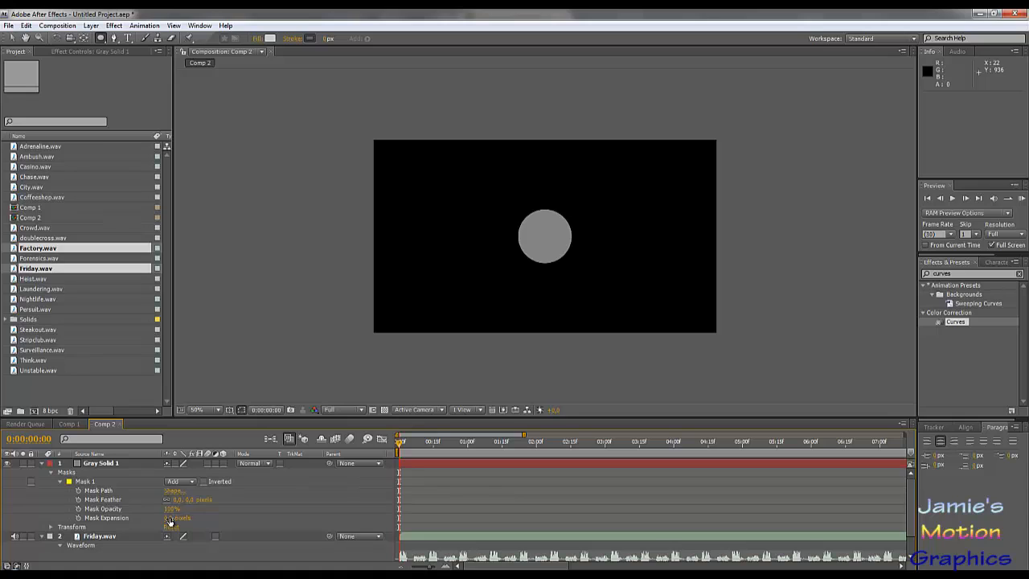
- Set the circular mask's expansion to -100 pixels
left_click(169, 520)
type("-100")
key("Return")
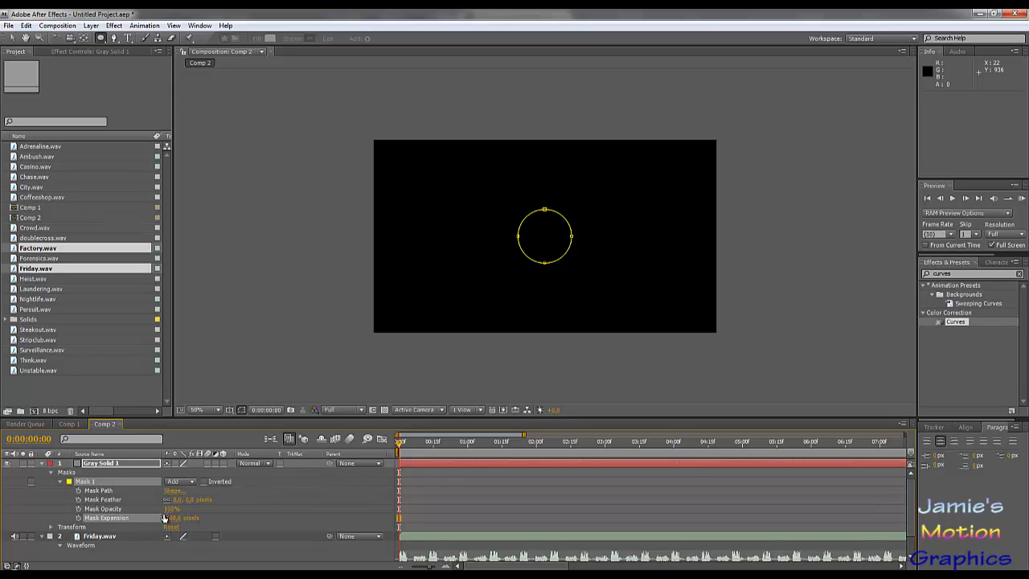
left_click_drag(172, 518, 171, 517)
key("ctrl+z")
key("slash")
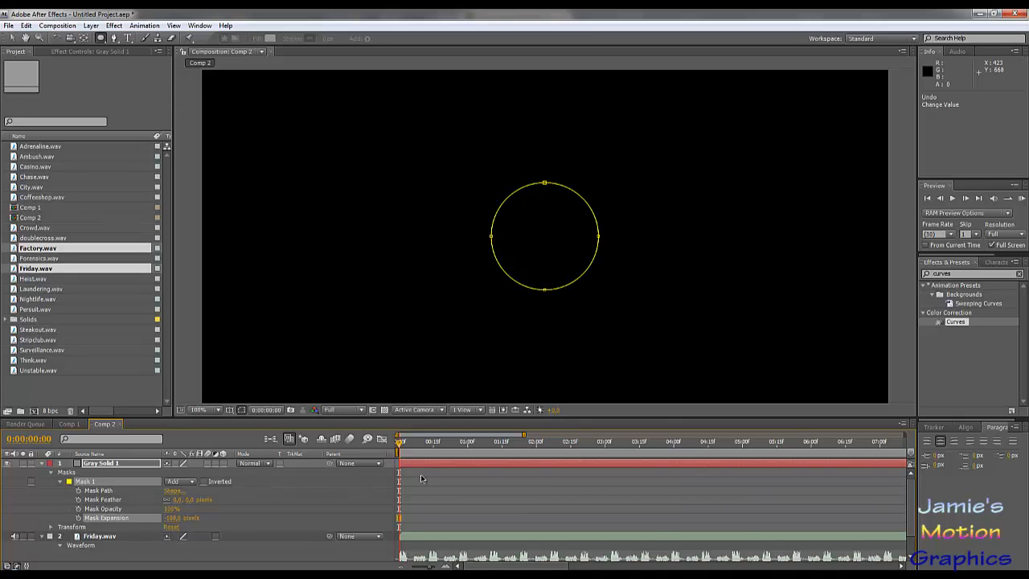
scroll(420, 481, "down", 3)
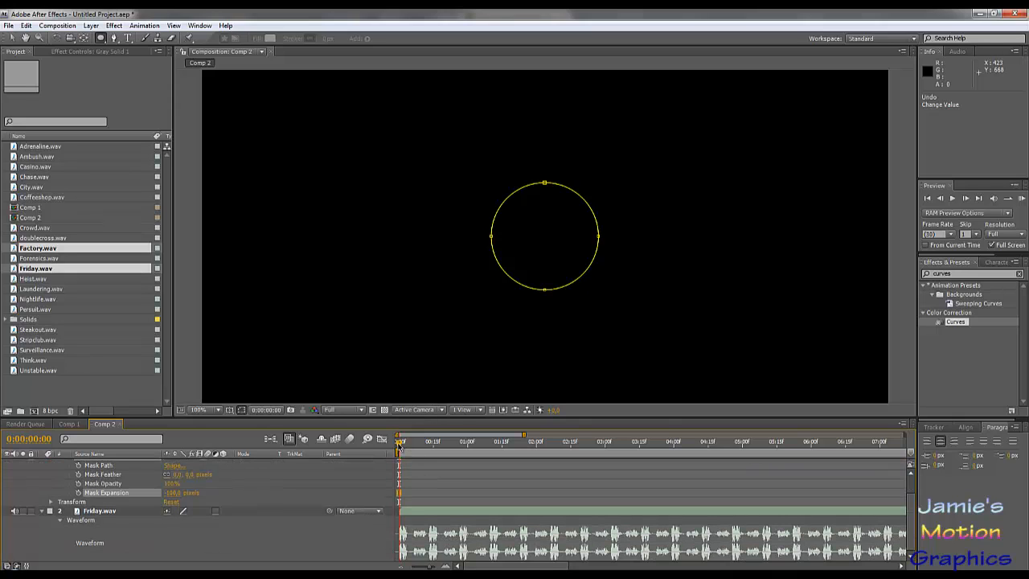
- Start keyframing the mask expansion on the beat just before one second and shift that keyframe to 0:00:00:27
left_click_drag(399, 444, 462, 455)
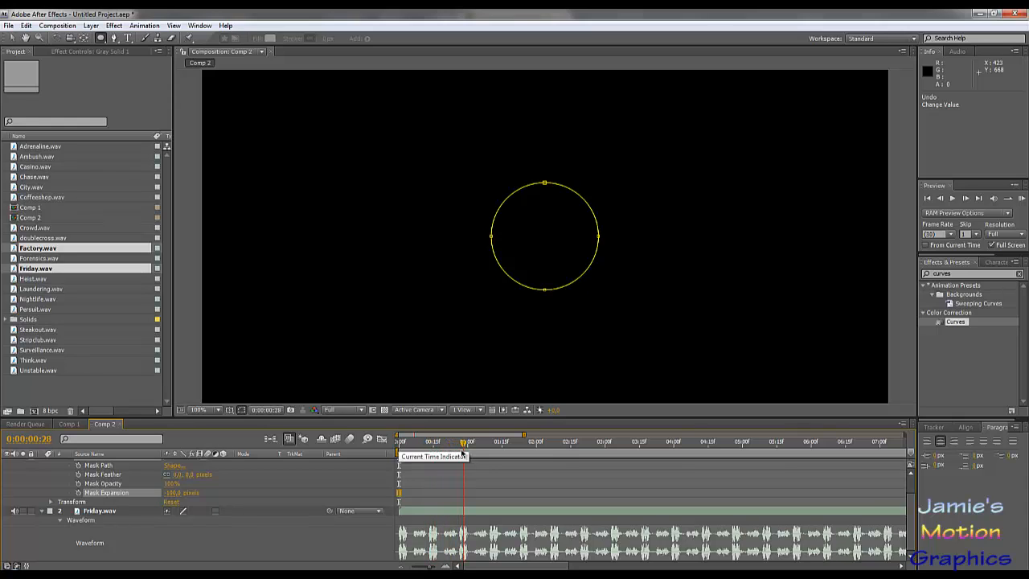
scroll(454, 492, "up", 1)
scroll(454, 491, "down", 1)
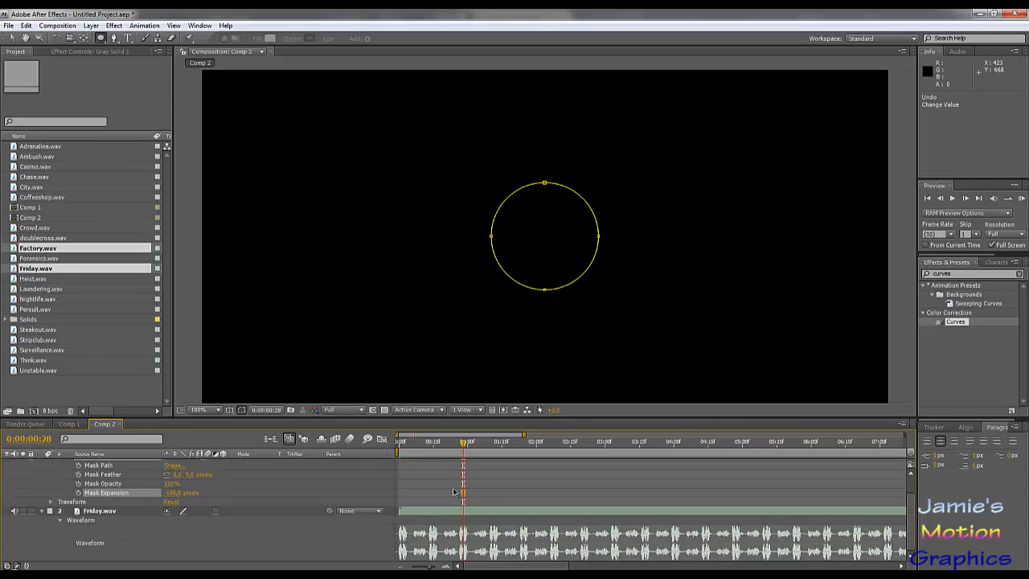
scroll(461, 479, "up", 1)
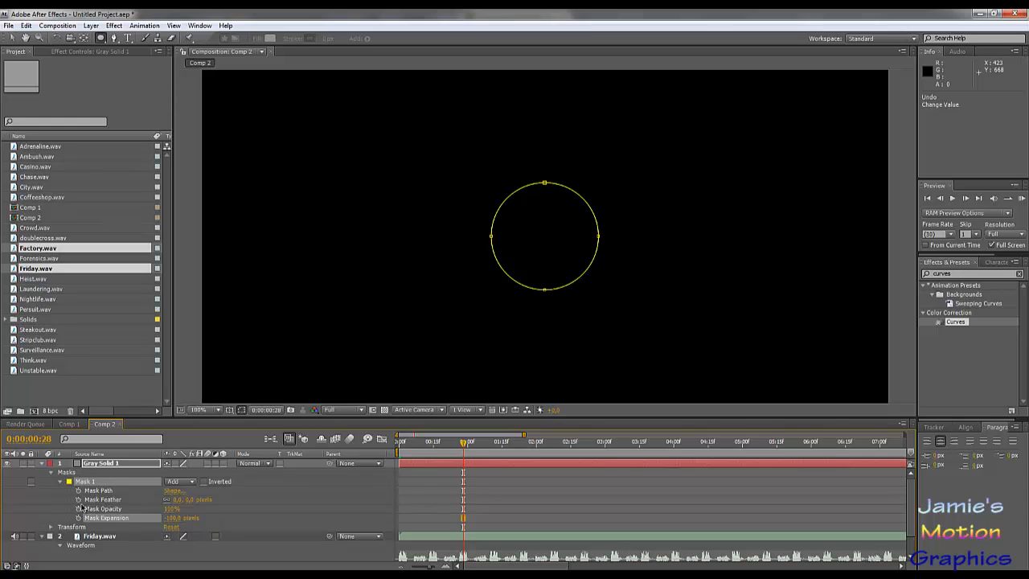
left_click(78, 518)
scroll(450, 493, "down", 2)
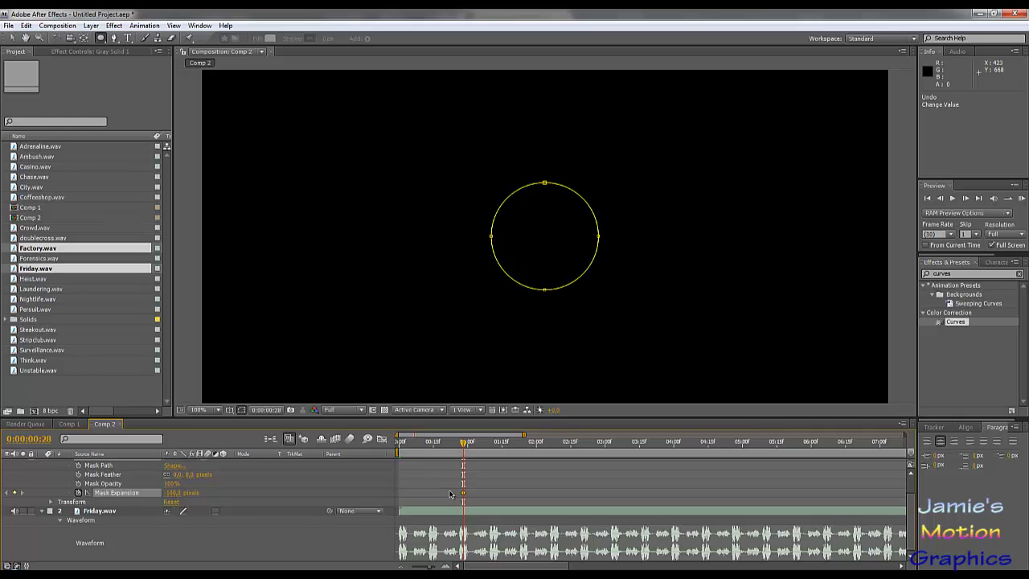
mouse_move(463, 496)
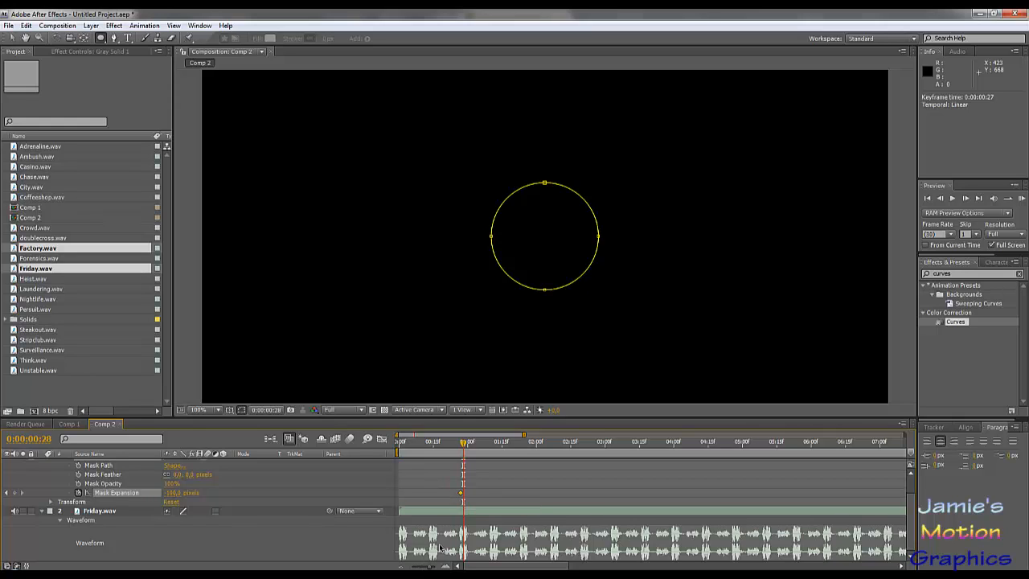
- Add a mask expansion keyframe of -50 pixels at 0:00:00:28
left_click(174, 493)
type("-50")
key("Return")
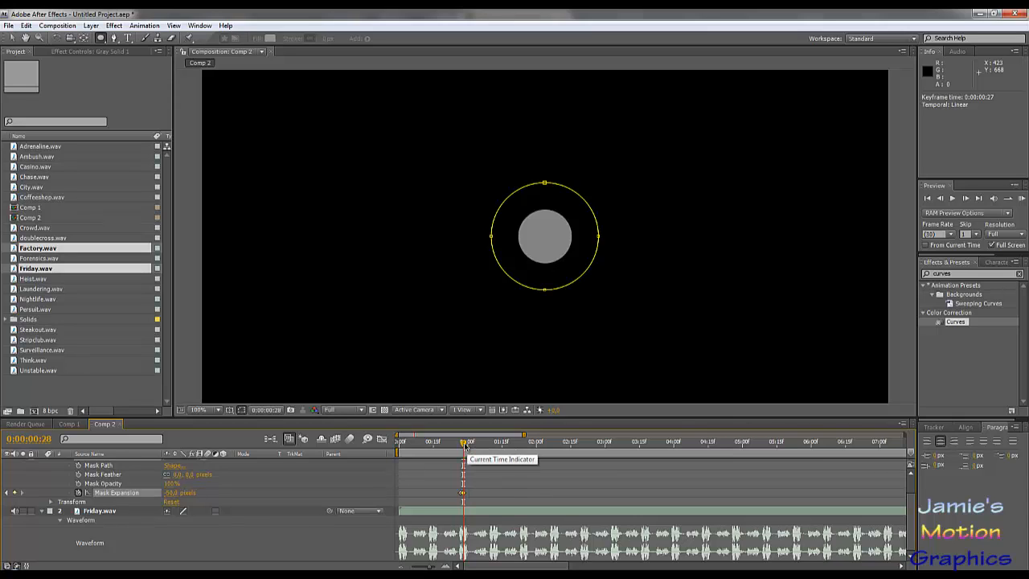
- Add a mask expansion keyframe with the unchanged value on the beat at 0:00:01:24
left_click_drag(465, 447, 526, 461)
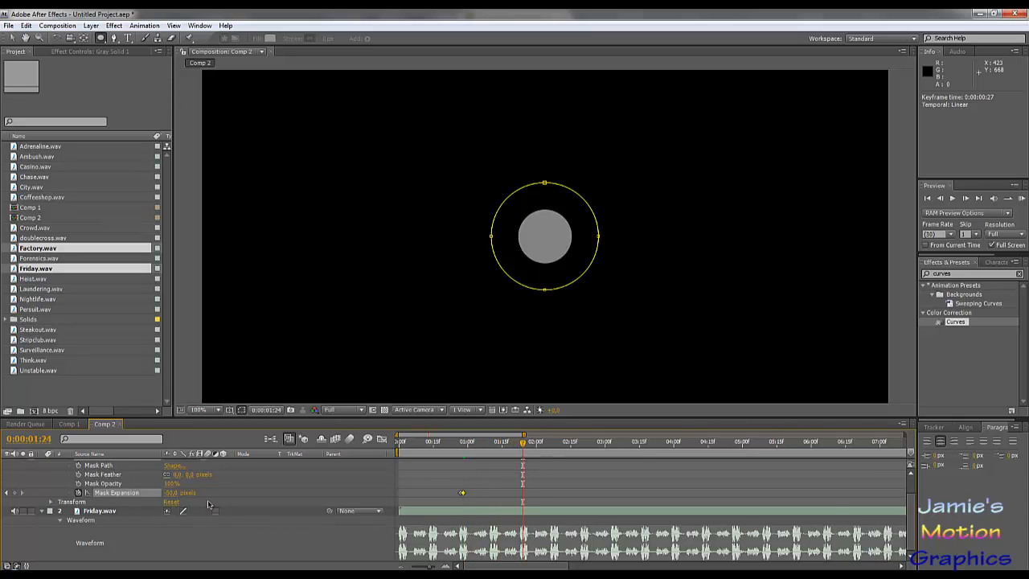
left_click_drag(125, 503, 132, 505)
left_click(465, 445)
left_click_drag(466, 445, 525, 460)
left_click_drag(525, 460, 522, 462)
left_click(14, 500)
left_click(15, 493)
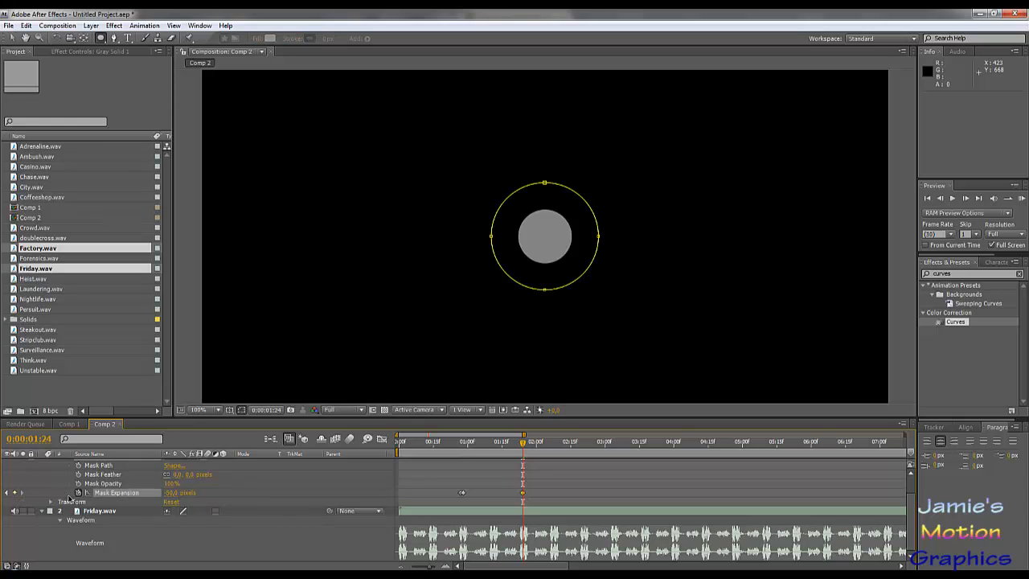
- Advance one frame to 0:00:01:25 and set the mask expansion to 0 pixels there
key("Page_Down")
left_click(173, 492)
type("100")
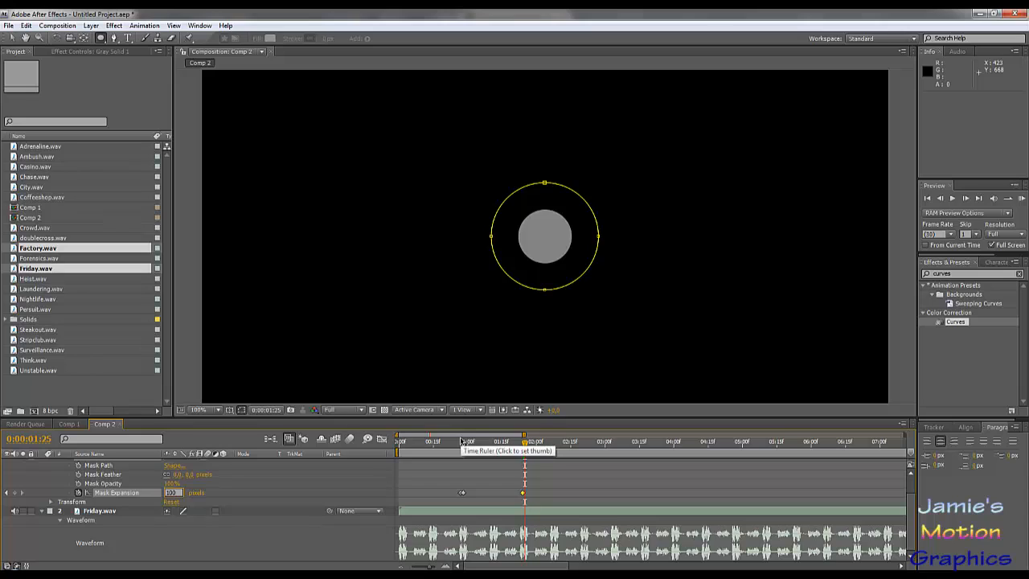
key("Return")
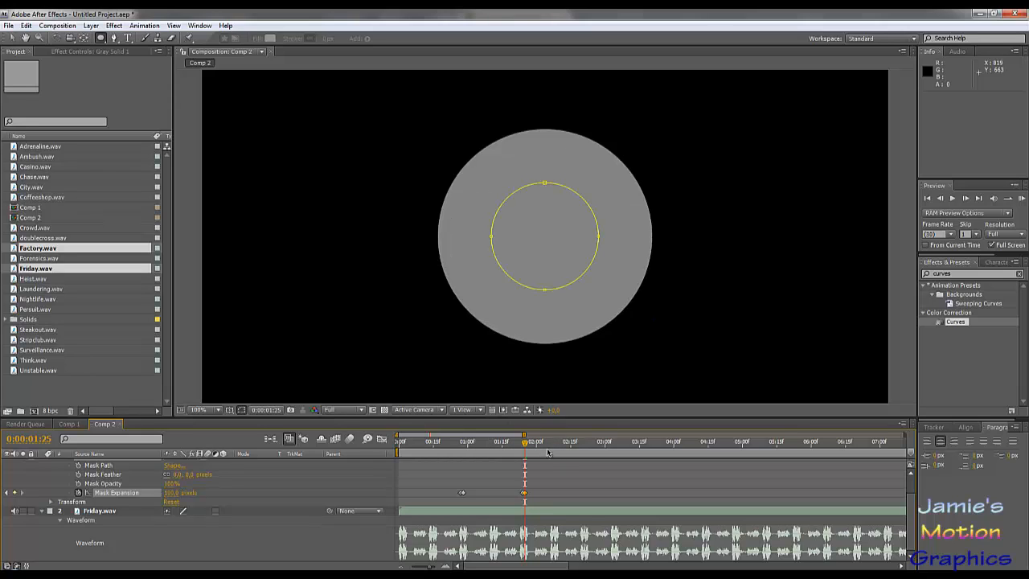
left_click(165, 492)
type("0")
key("Return")
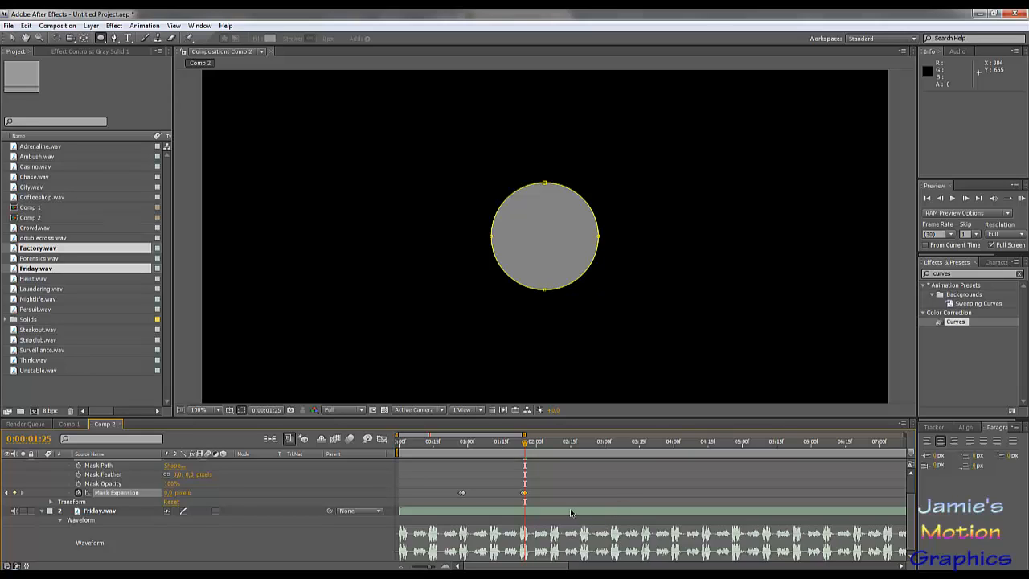
- Shift the first two mask expansion keyframe pairs one frame earlier, aligning their second keyframes with the beats at 0:00:00:27 and 0:00:01:24
left_click_drag(526, 444, 586, 460)
key("Page_Up")
left_click_drag(474, 446, 464, 451)
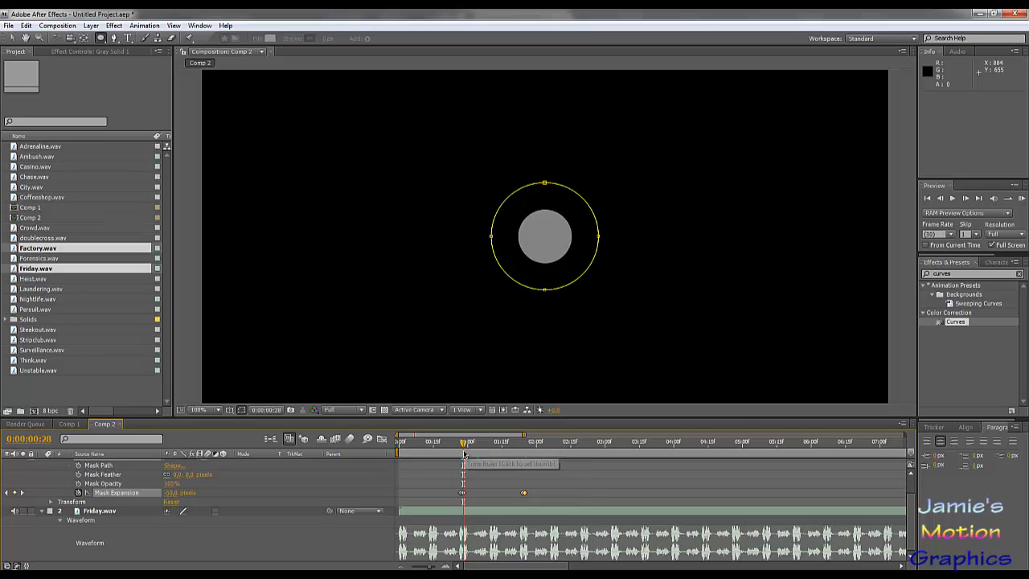
key("Page_Up")
left_click(463, 494)
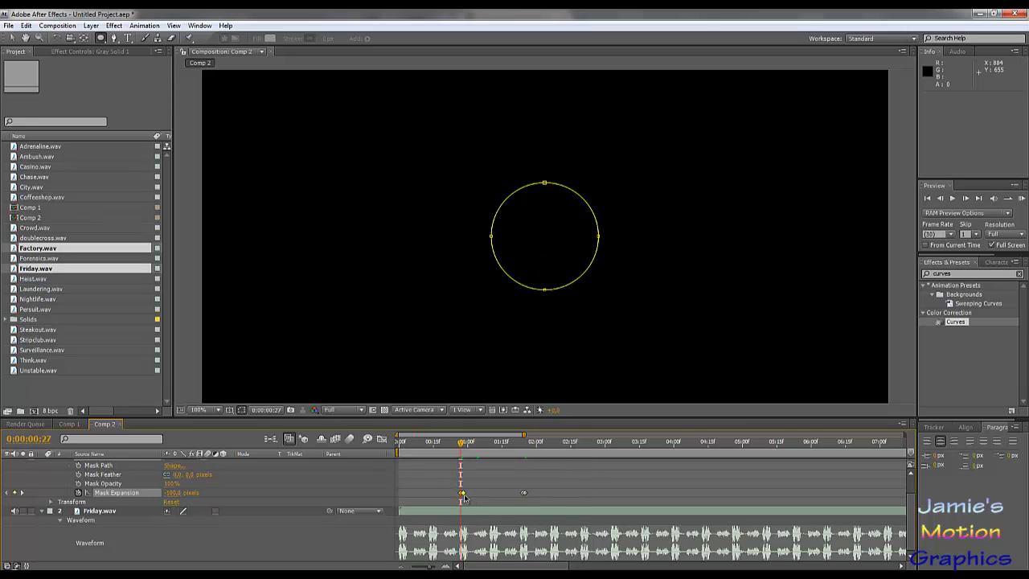
left_click_drag(463, 495, 460, 493)
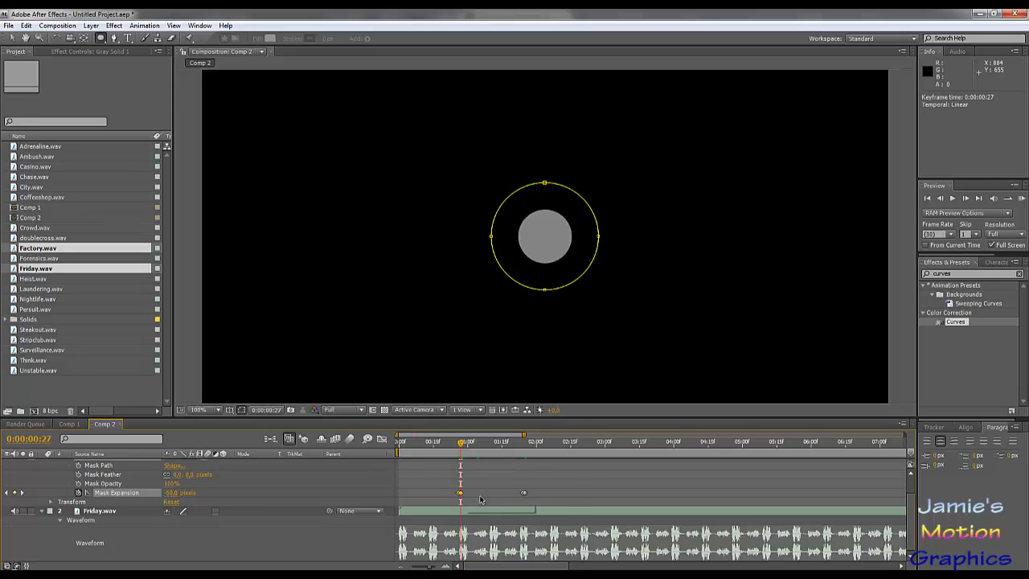
left_click(522, 455)
left_click_drag(520, 493, 523, 494)
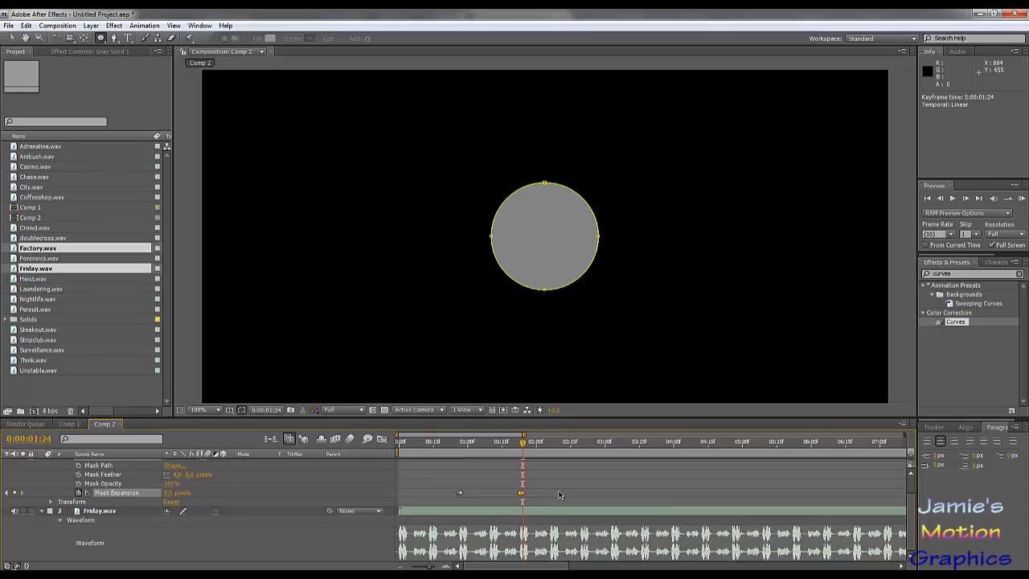
- Add a mask expansion keyframe with the unchanged value just before the beat, at 0:00:02:19
key("Page_Down")
key("Page_Down")
key("Page_Down")
key("Page_Down")
key("Page_Down")
key("Page_Down")
key("Page_Down")
key("Page_Down")
key("Page_Down")
key("Page_Down")
key("Page_Down")
key("Page_Down")
key("Page_Down")
key("Page_Down")
key("Page_Down")
key("Page_Down")
key("Page_Down")
key("Page_Down")
key("Page_Down")
key("Page_Down")
key("Page_Down")
key("Page_Down")
key("Page_Down")
key("Page_Down")
key("Page_Down")
key("Page_Down")
left_click(14, 492)
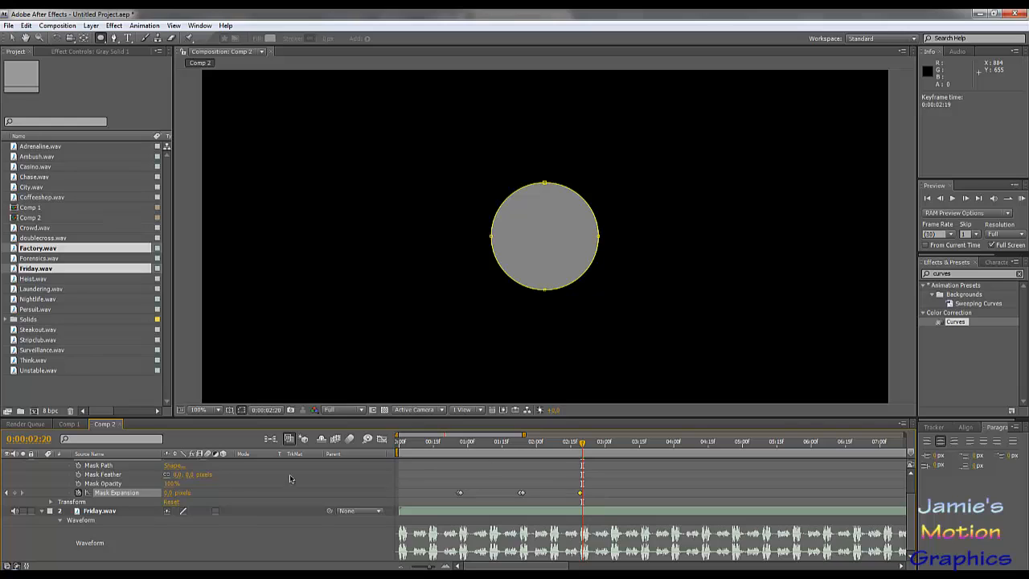
- Set the mask expansion to 100 pixels at 0:00:02:20
left_click(167, 494)
type("100")
key("Return")
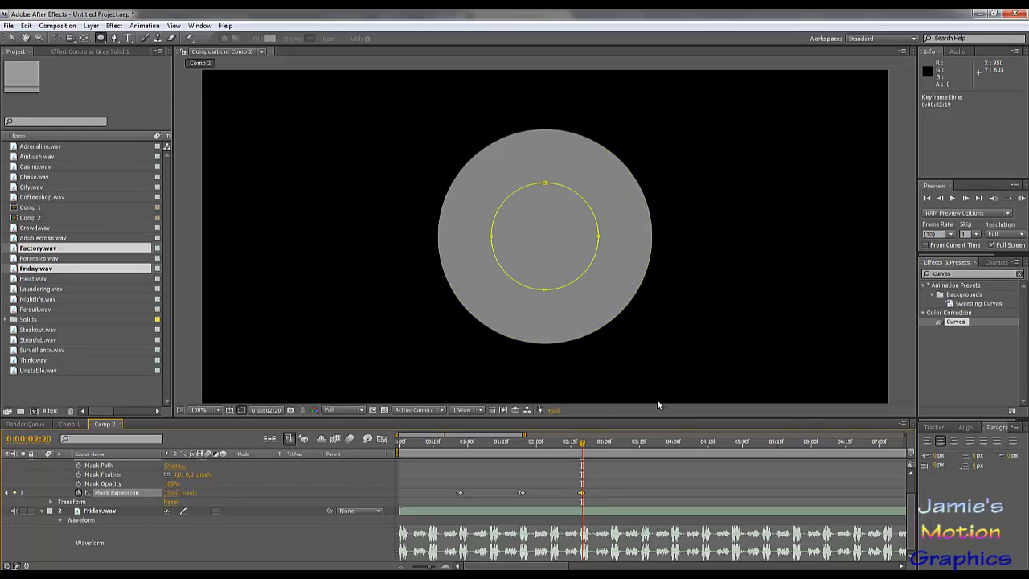
- Hold the mask expansion with a keyframe at 0:00:03:16, and set it to 150 pixels one frame further at 0:00:03:17
left_click(612, 442)
left_click_drag(611, 442, 642, 449)
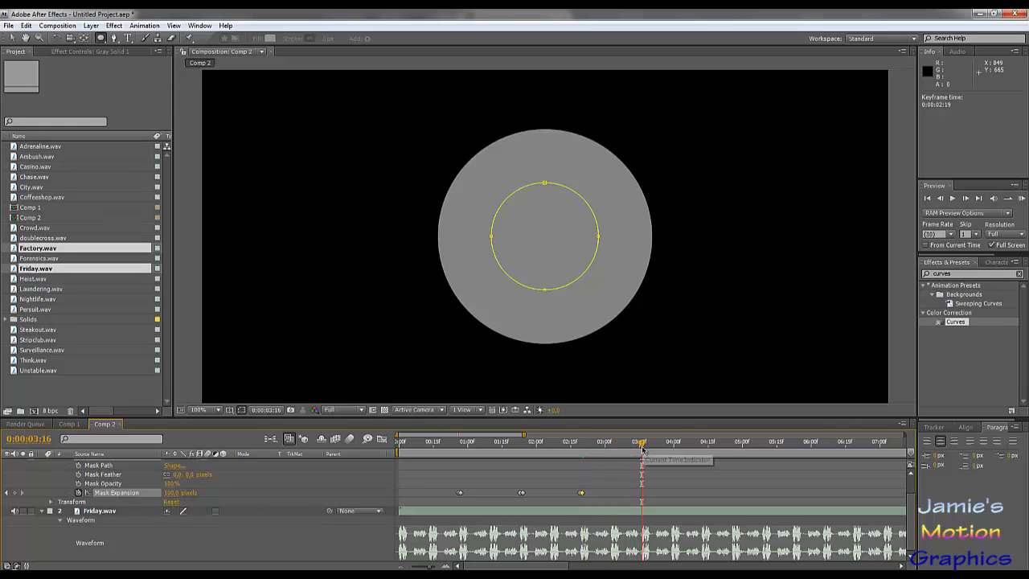
left_click(15, 492)
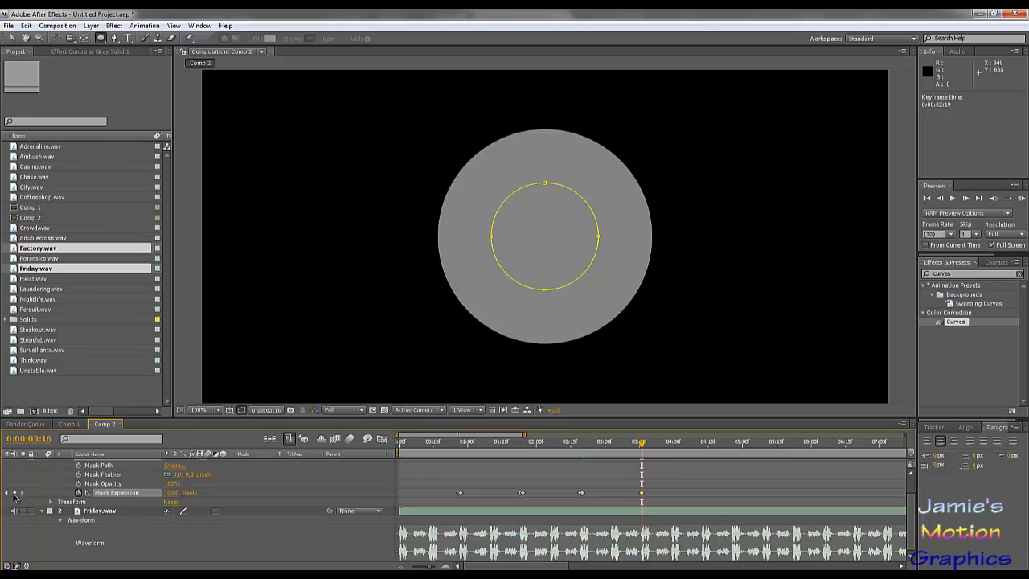
key("Page_Down")
left_click(170, 493)
key("Return")
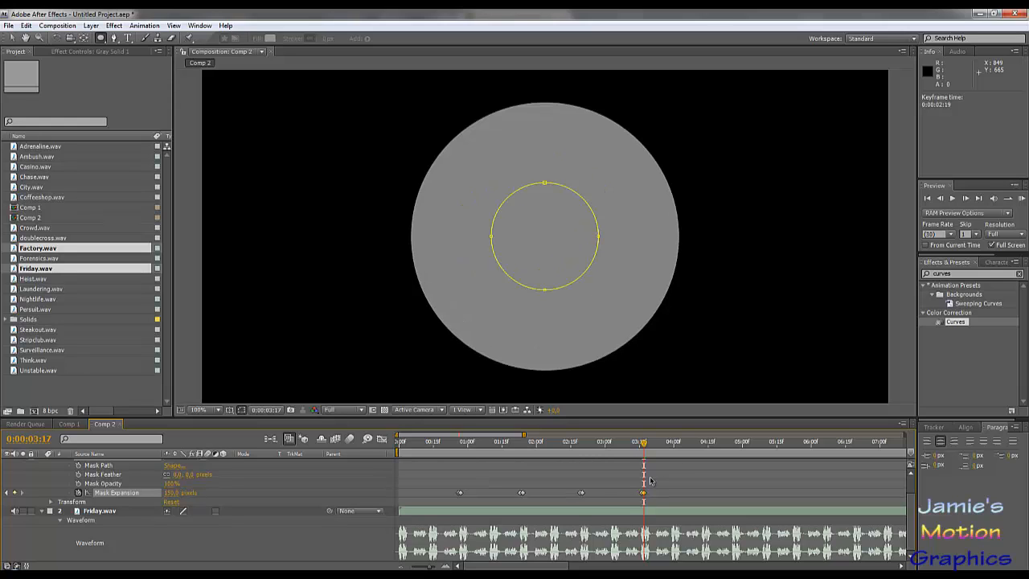
- Preview the circle animation with its audio and scrub around the keyframes up to the 0:00:03:17 beat
key("KP_0")
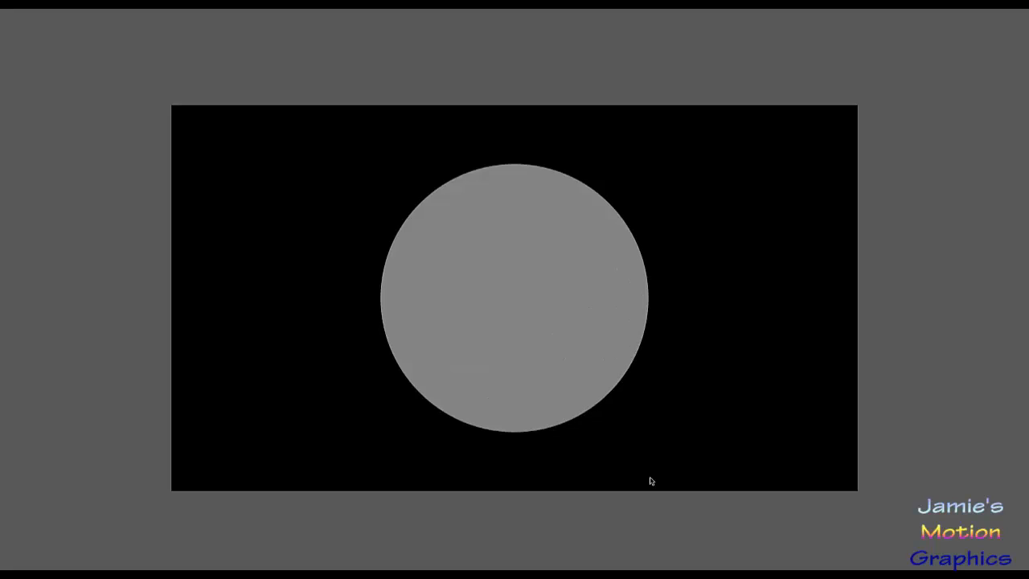
key("space")
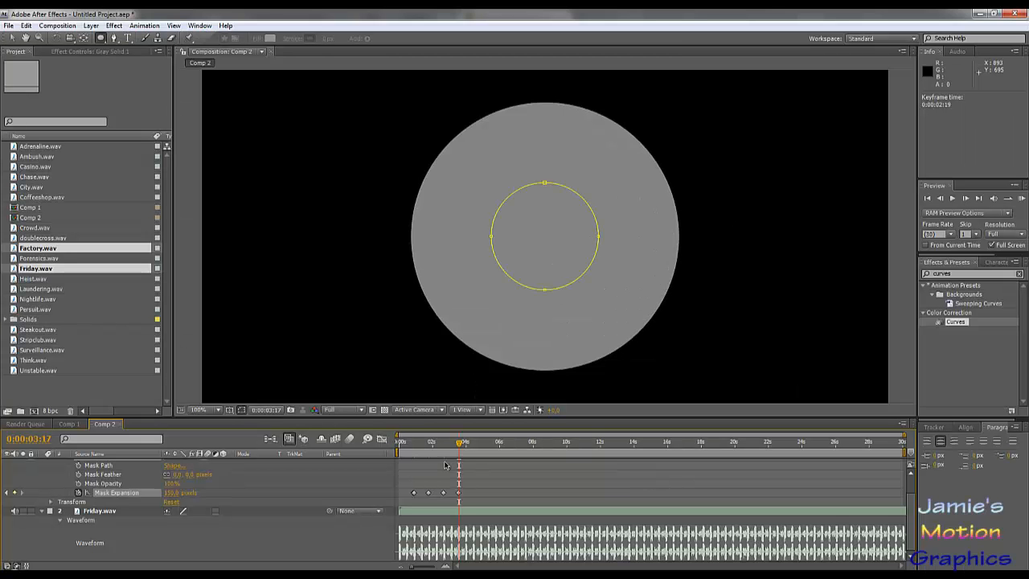
left_click_drag(446, 443, 459, 502)
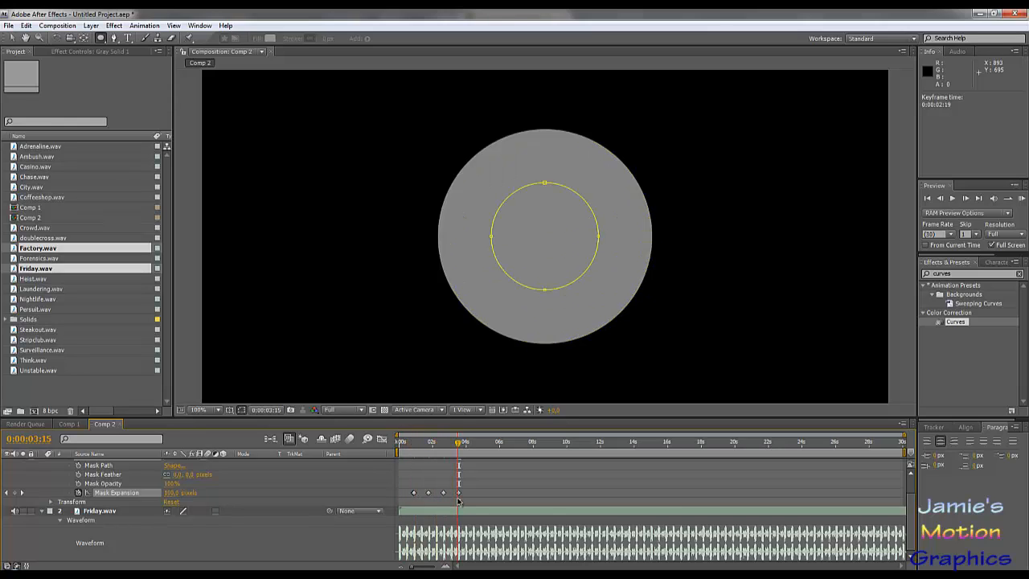
left_click(463, 447)
left_click_drag(462, 451, 460, 451)
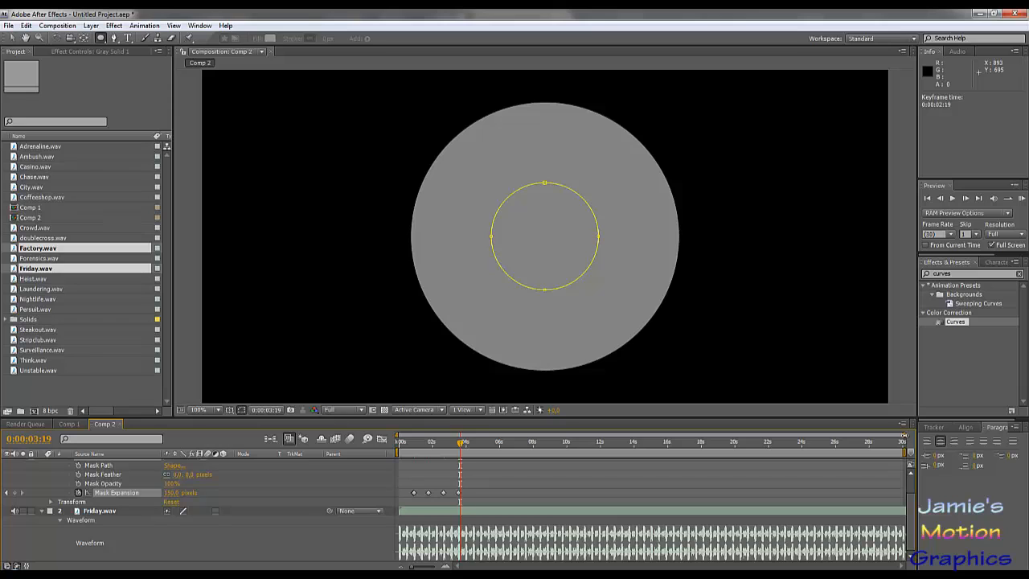
- Hold the mask expansion with a keyframe at 0:00:04:12, and set it to 200 pixels one frame further at 0:00:04:13
left_click_drag(903, 435, 508, 435)
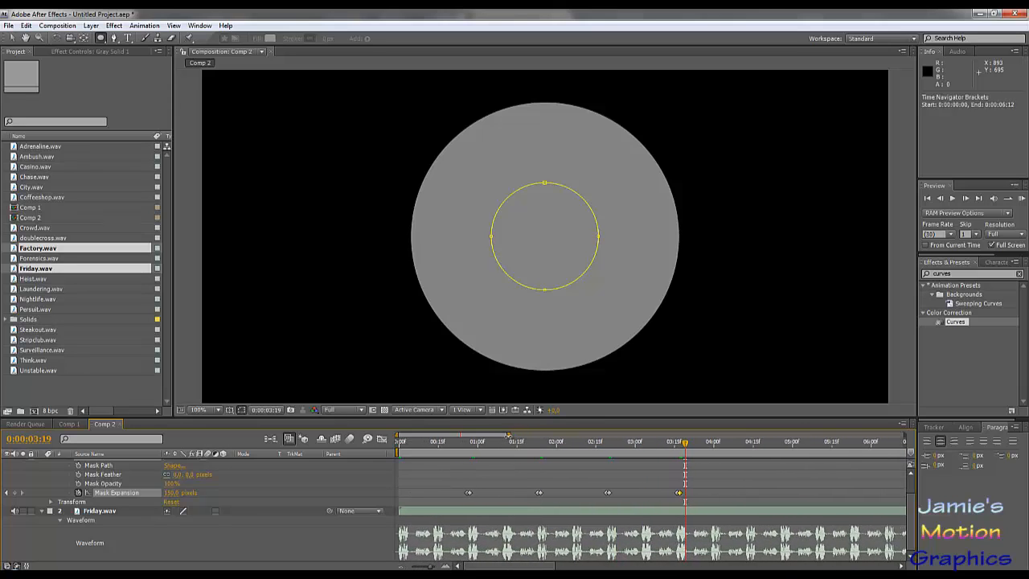
left_click_drag(685, 442, 753, 457)
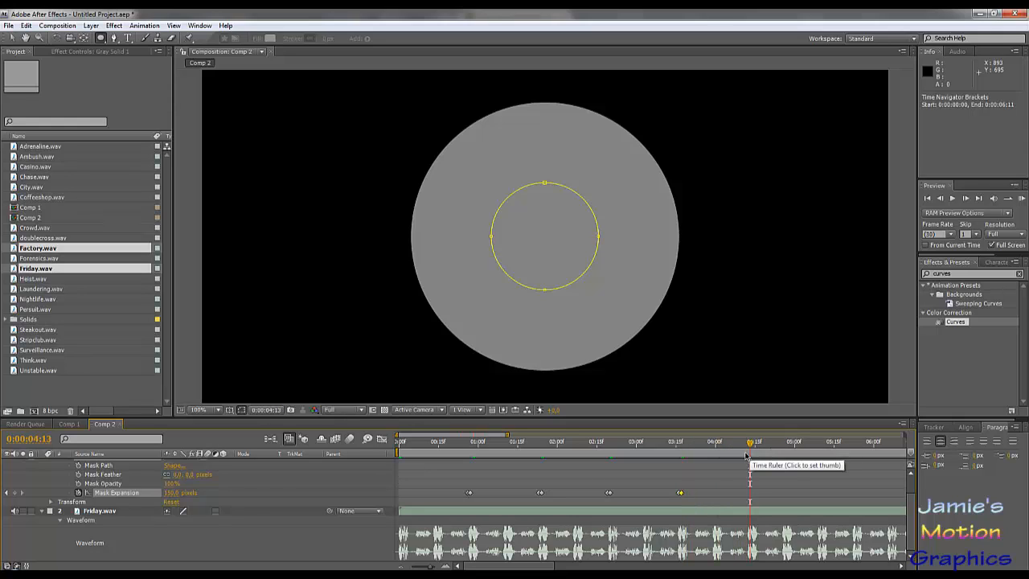
key("Page_Up")
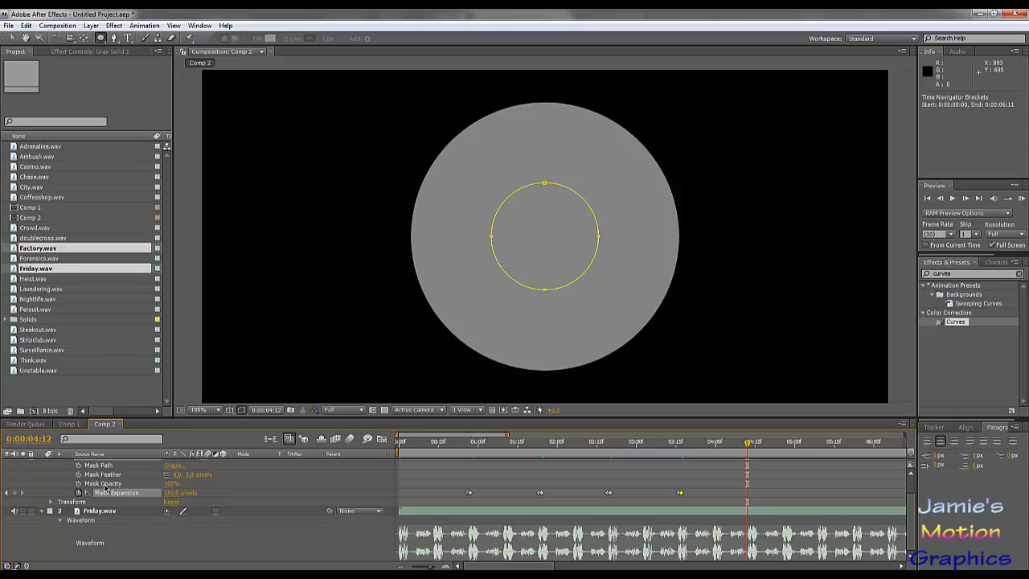
left_click(14, 494)
key("Page_Down")
left_click(171, 493)
type("200")
key("Return")
- Pre-compose the gray solid as "Circle 50", moving all attributes into the new composition
key("comma")
key("comma")
key("comma")
key("comma")
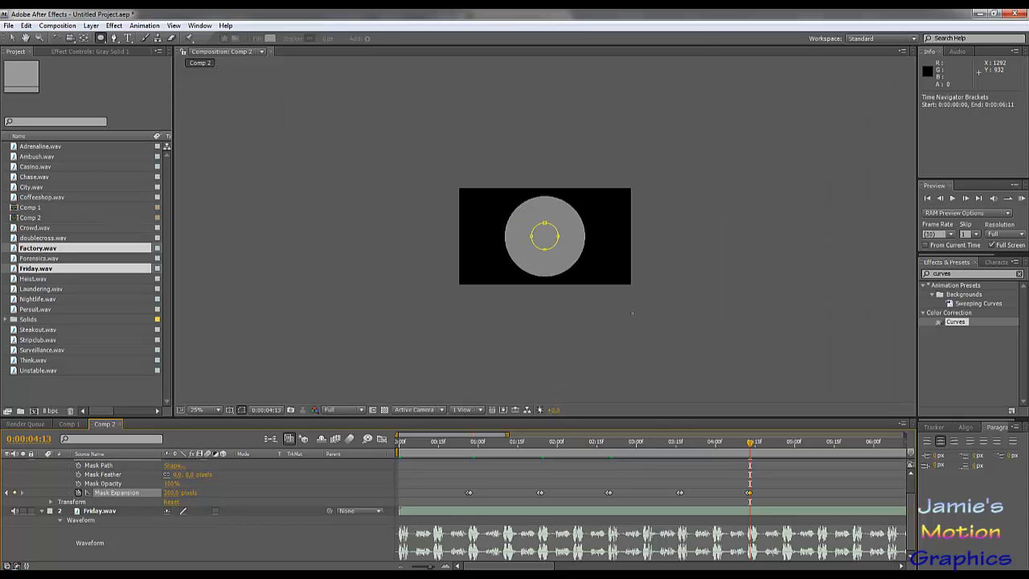
key("period")
key("period")
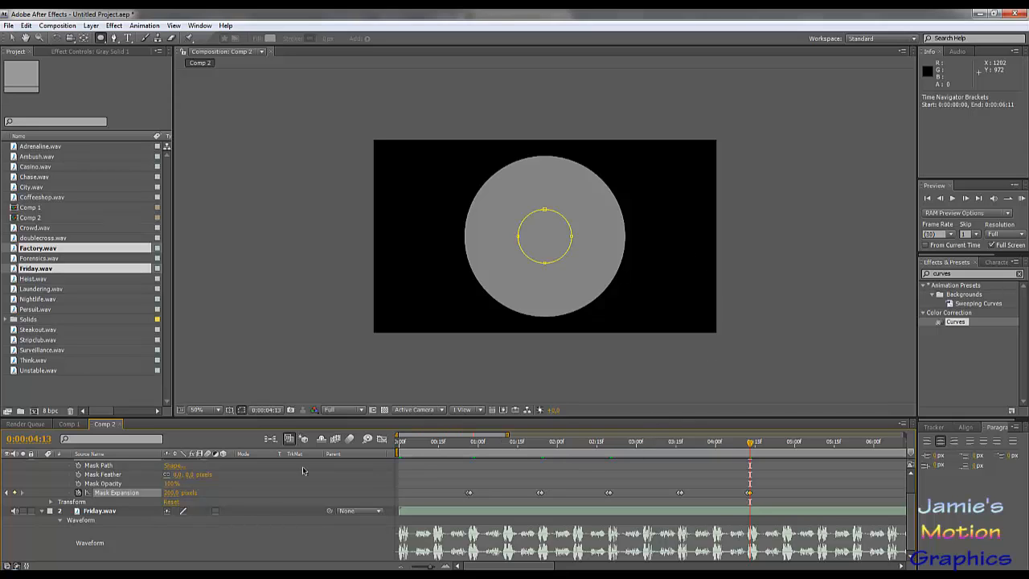
scroll(205, 515, "up", 2)
right_click(92, 464)
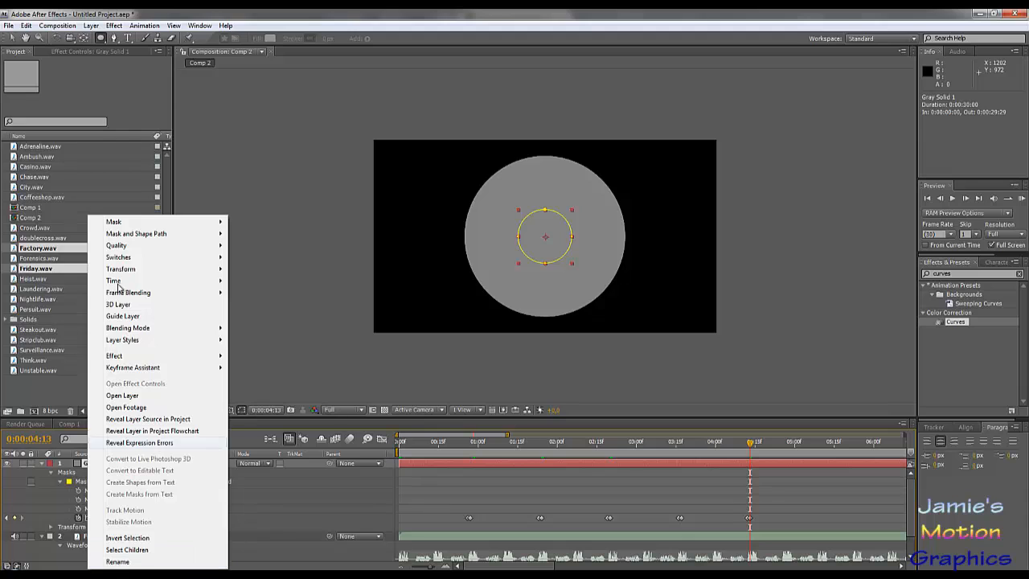
left_click(70, 30)
mouse_move(90, 28)
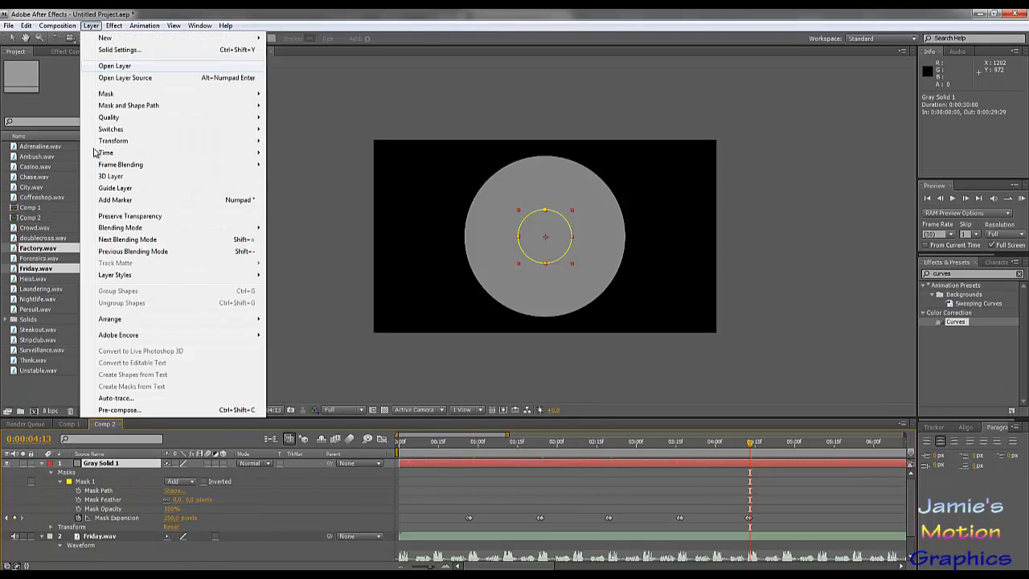
left_click(119, 410)
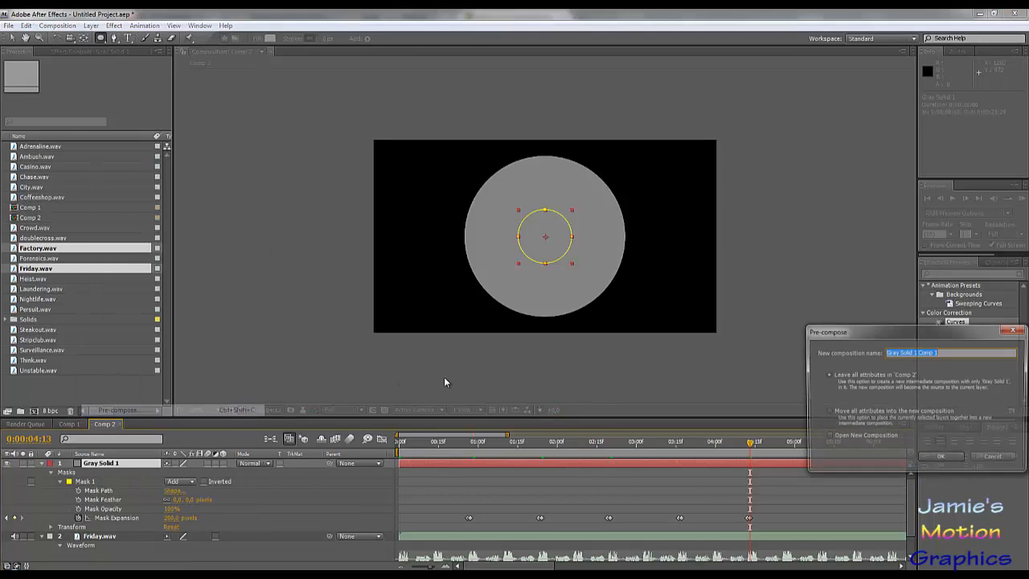
type("cle 50")
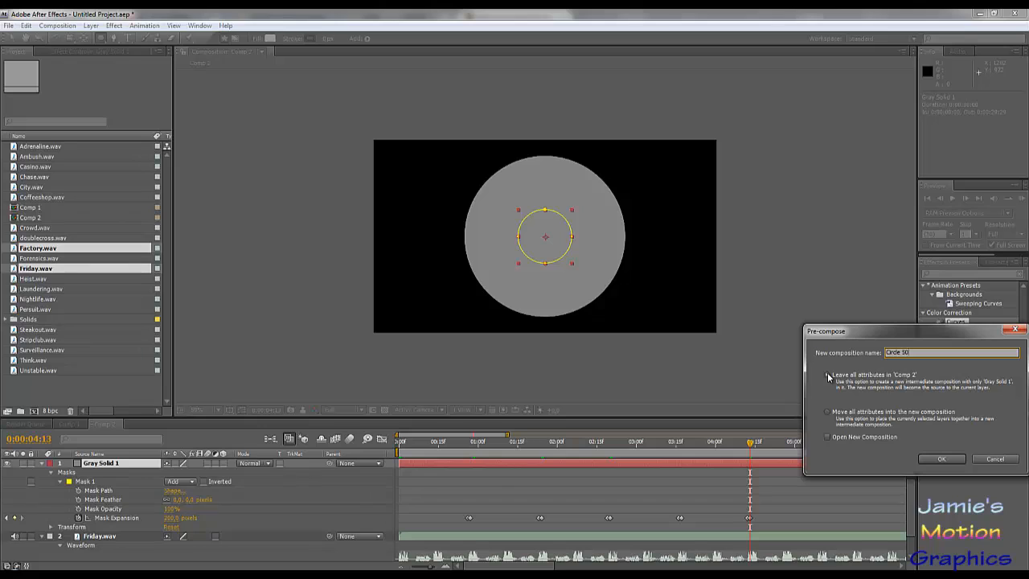
left_click(828, 411)
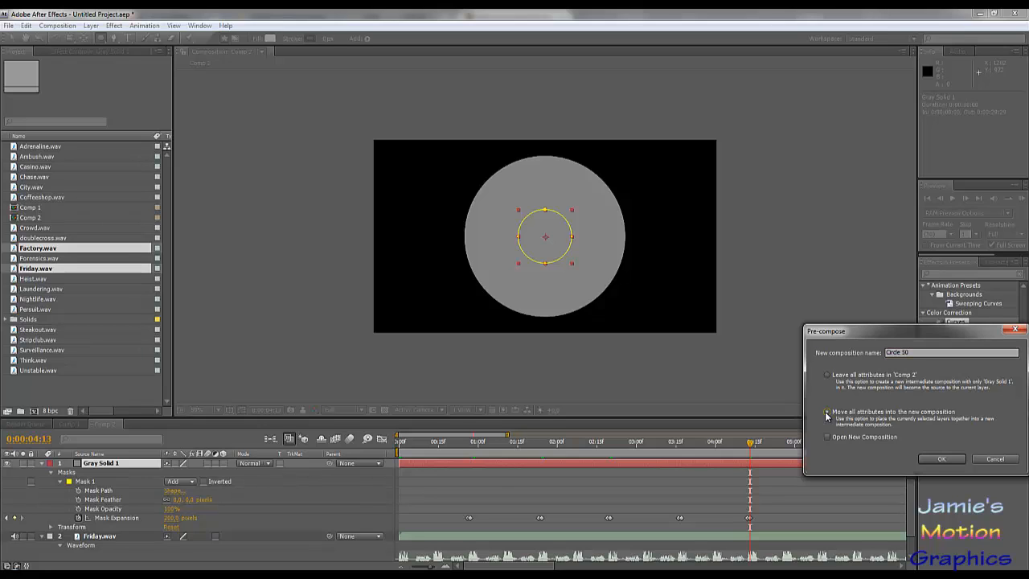
left_click(937, 459)
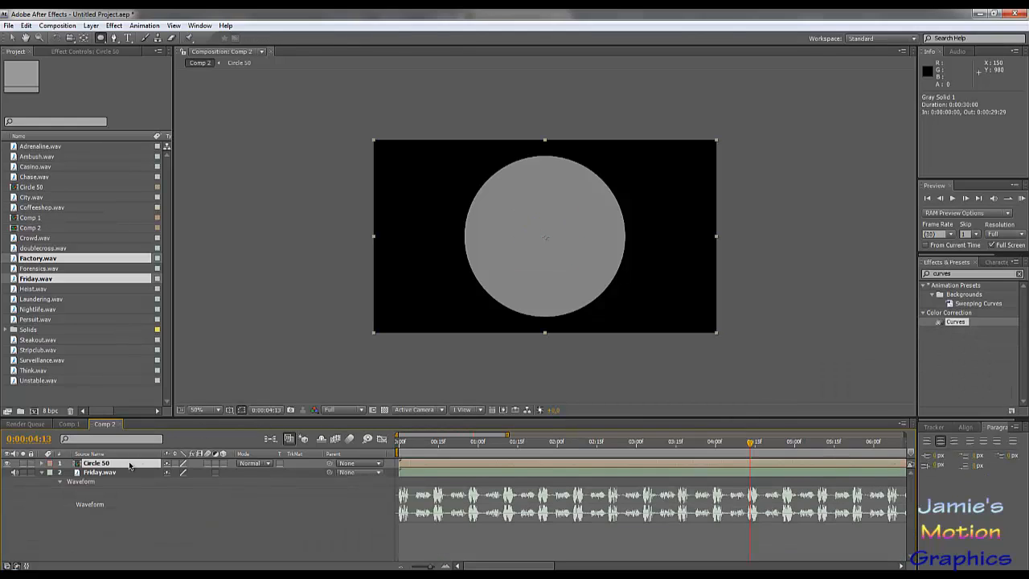
- Duplicate the Circle 50 layer, shift the copy to the left of the original circle and scale it down
key("ctrl+d")
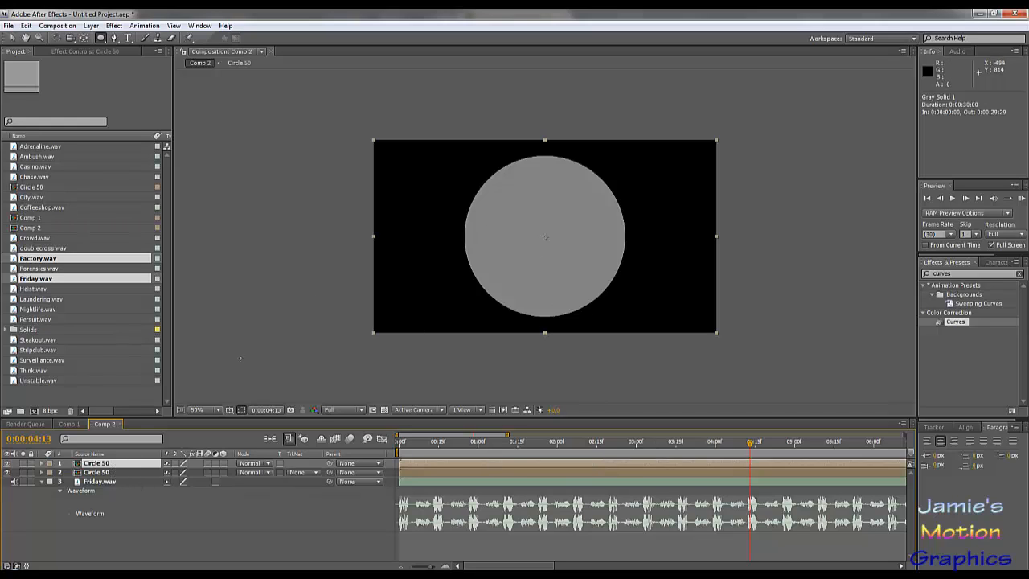
key("p")
left_click_drag(175, 474, 81, 470)
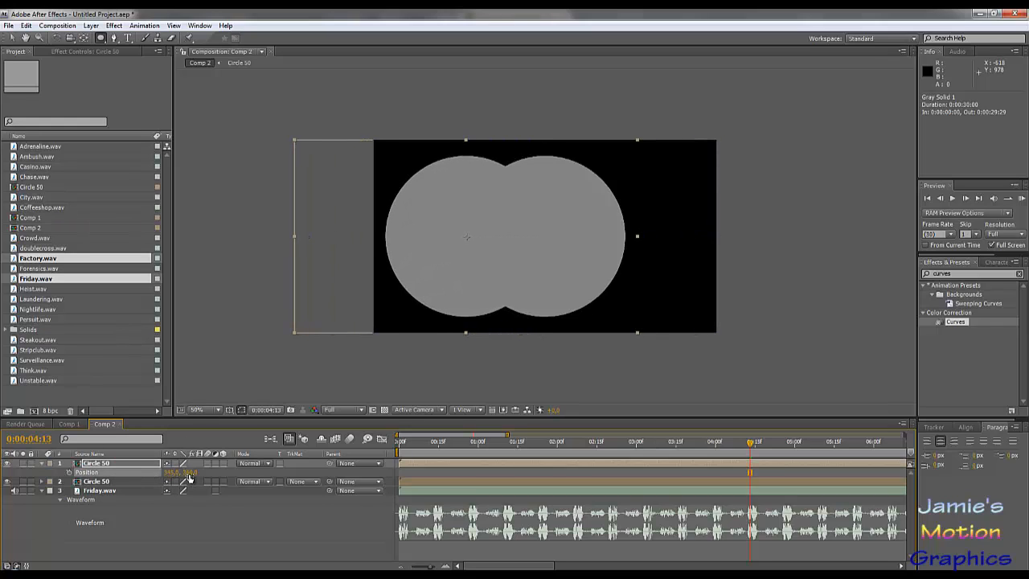
mouse_move(172, 473)
left_mouse_down()
mouse_move(161, 471)
mouse_move(172, 472)
left_mouse_up()
key("s")
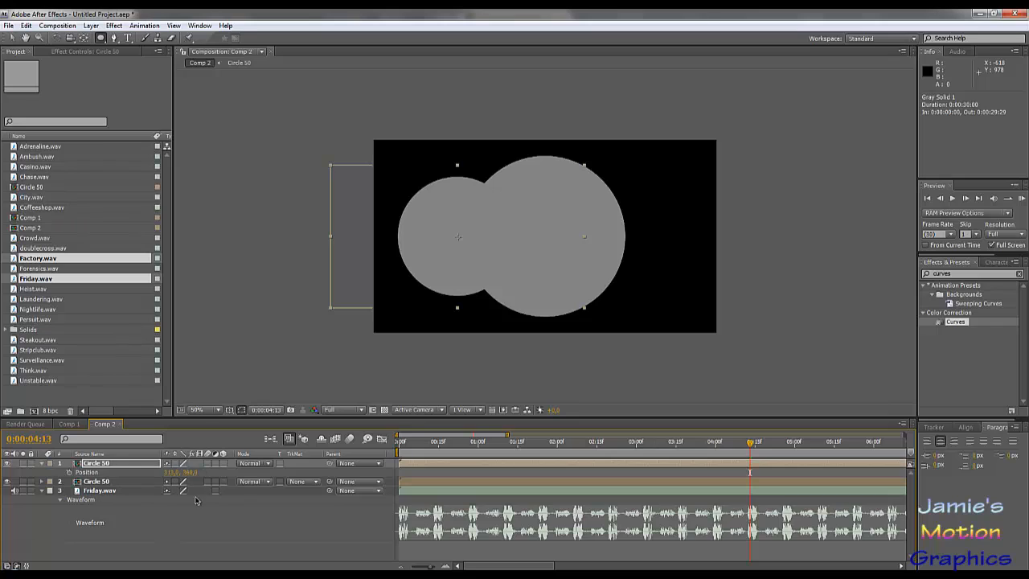
- Set the horizontal position of the smaller Circle 50 copy to 310
key("p")
left_click(173, 472)
type("340")
key("Return")
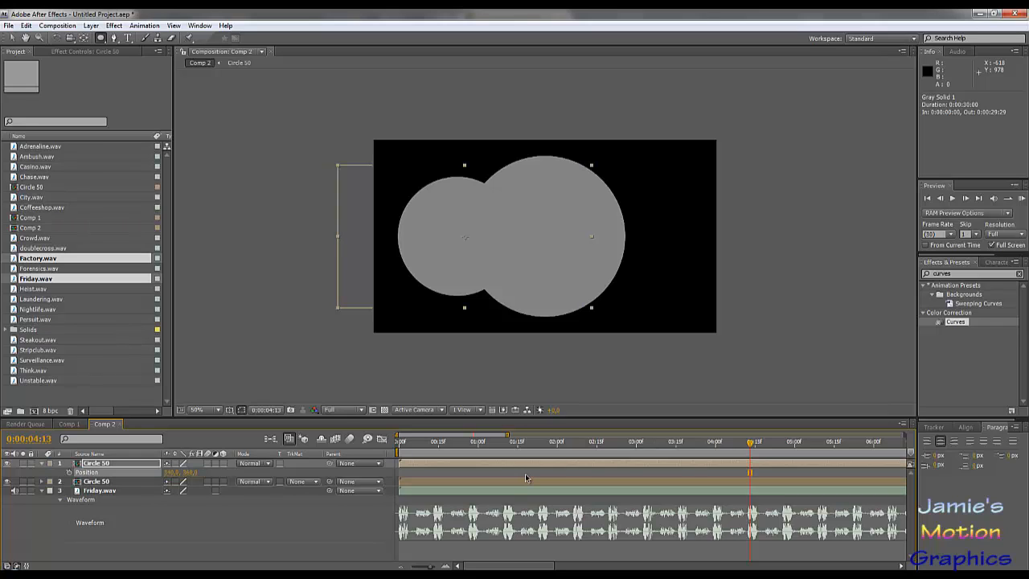
left_click(173, 472)
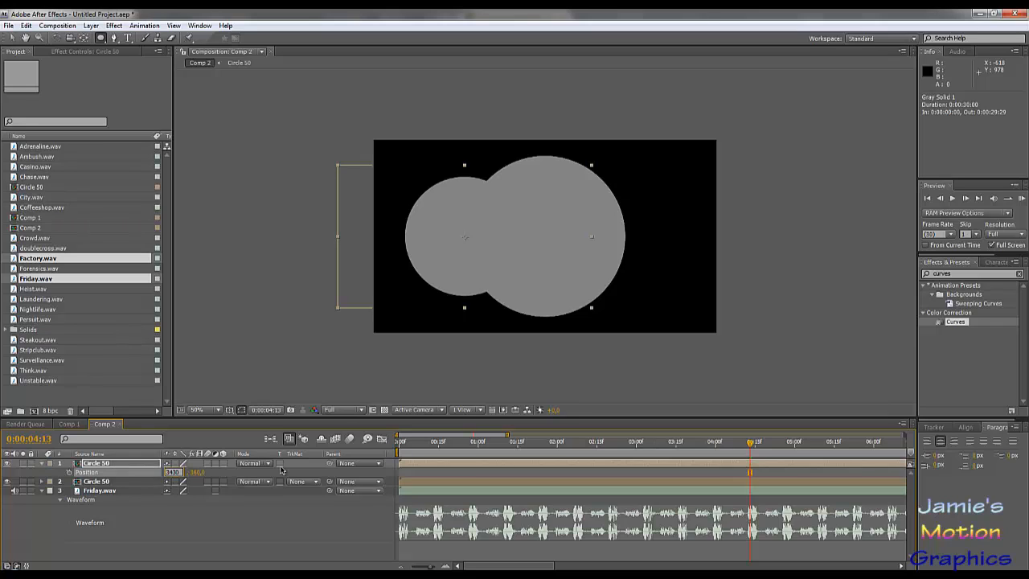
type("320")
key("Return")
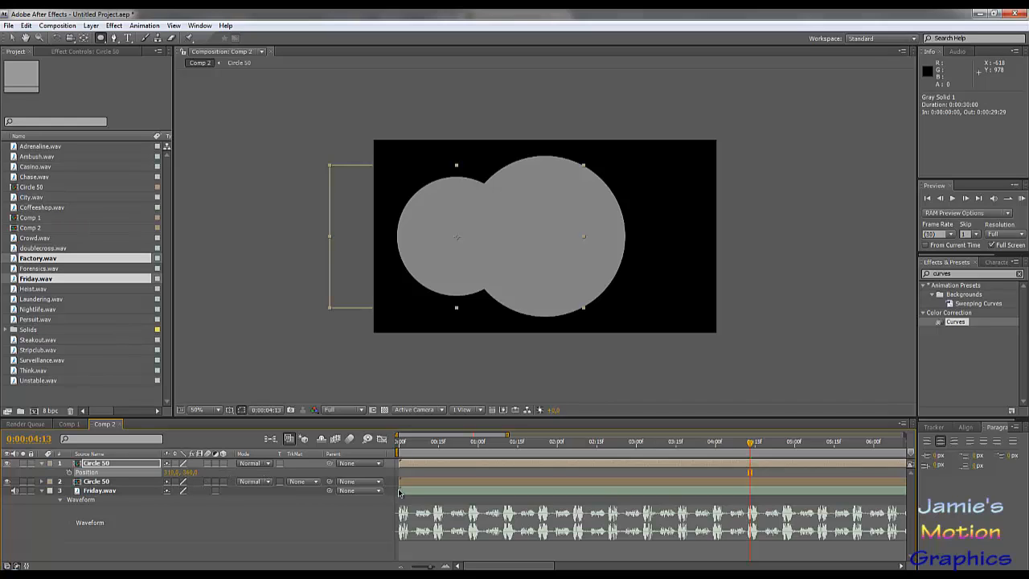
- Duplicate the smaller Circle 50 layer
left_click(121, 463)
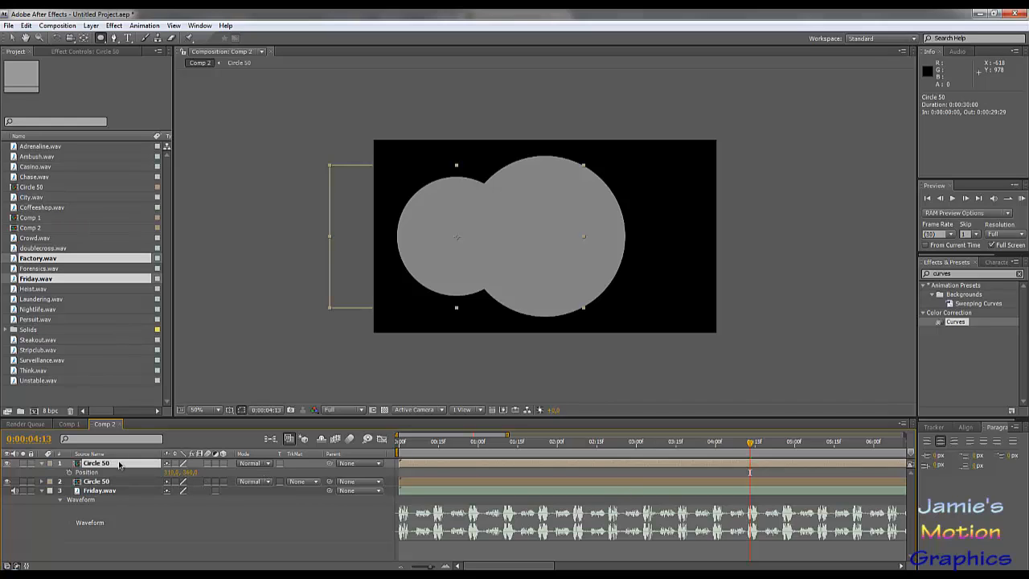
key("ctrl+d")
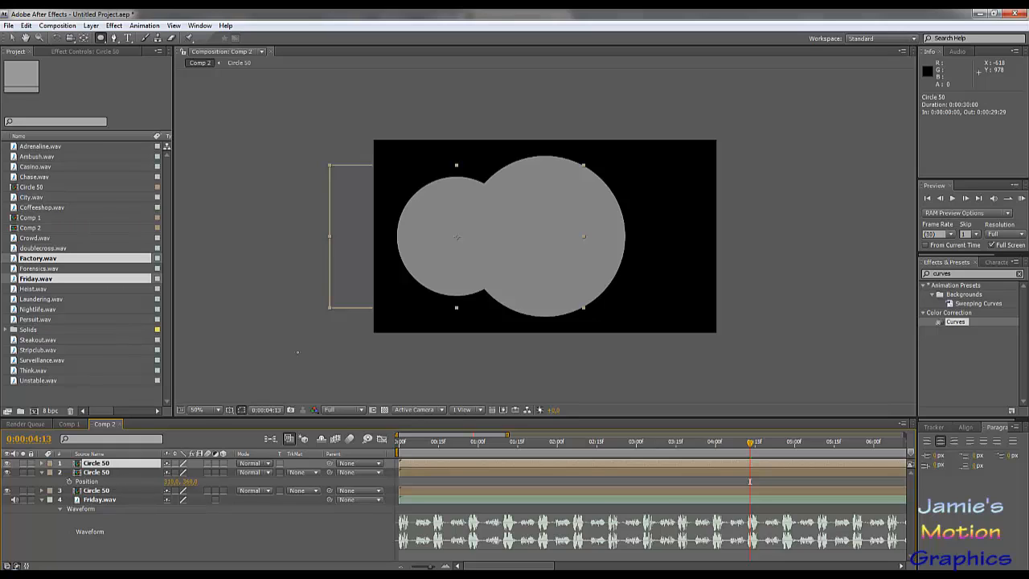
left_click(170, 483)
key("Return")
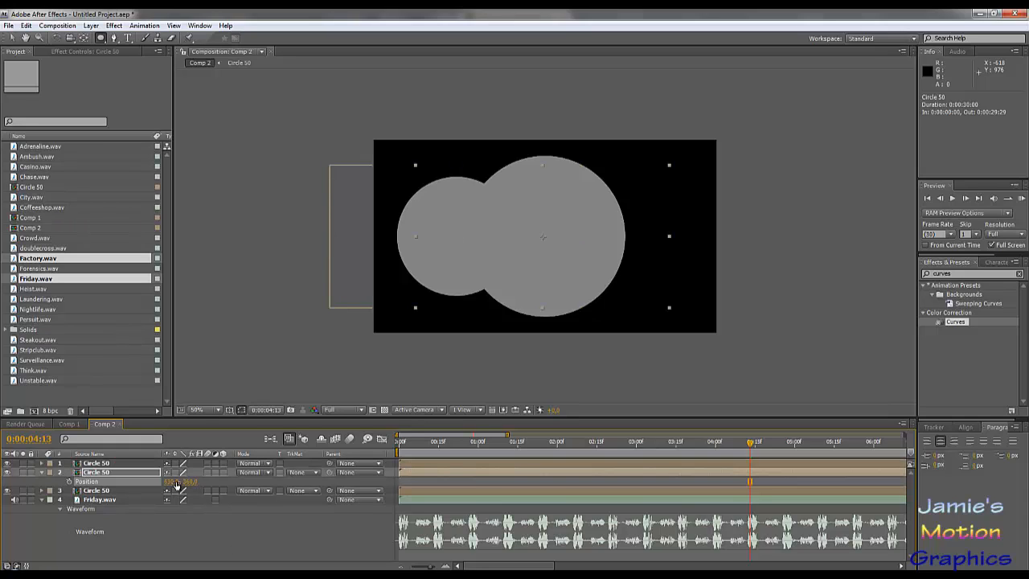
key("ctrl+z")
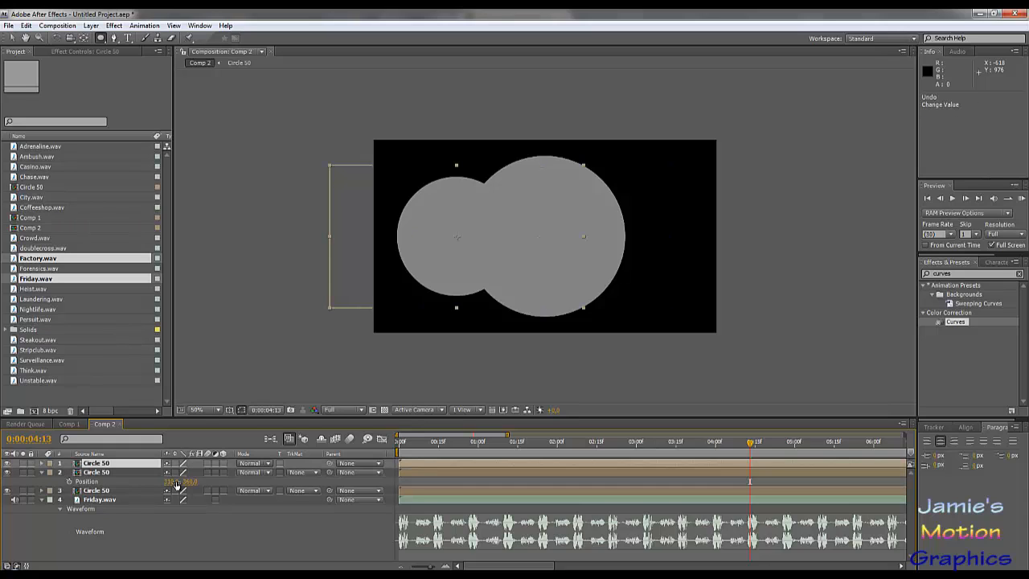
left_click(172, 481)
left_click(171, 482)
key("Return")
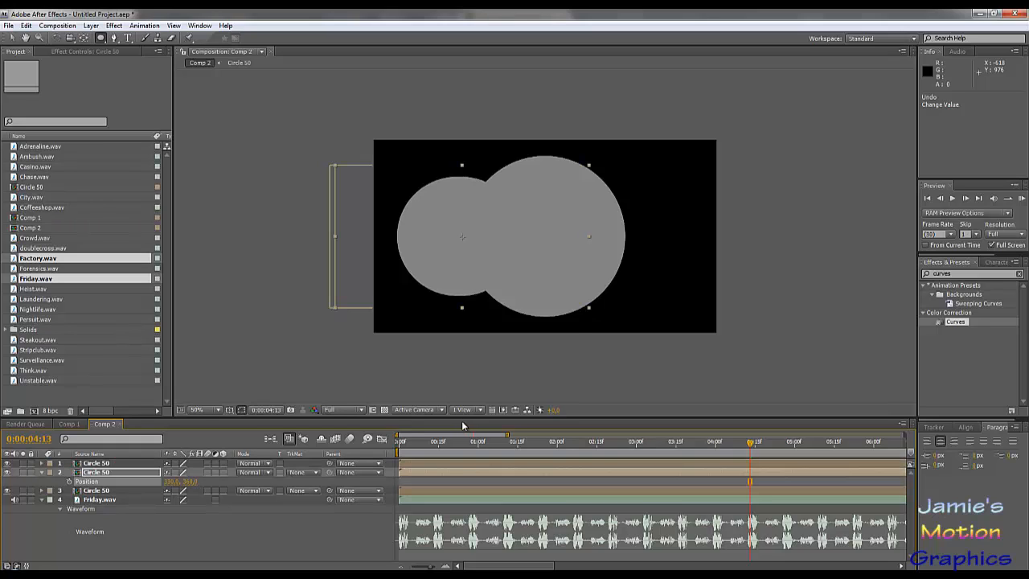
key("ctrl+z")
- Set the second layer's horizontal position to 970 to mirror the small circle on the right side
left_click(170, 483)
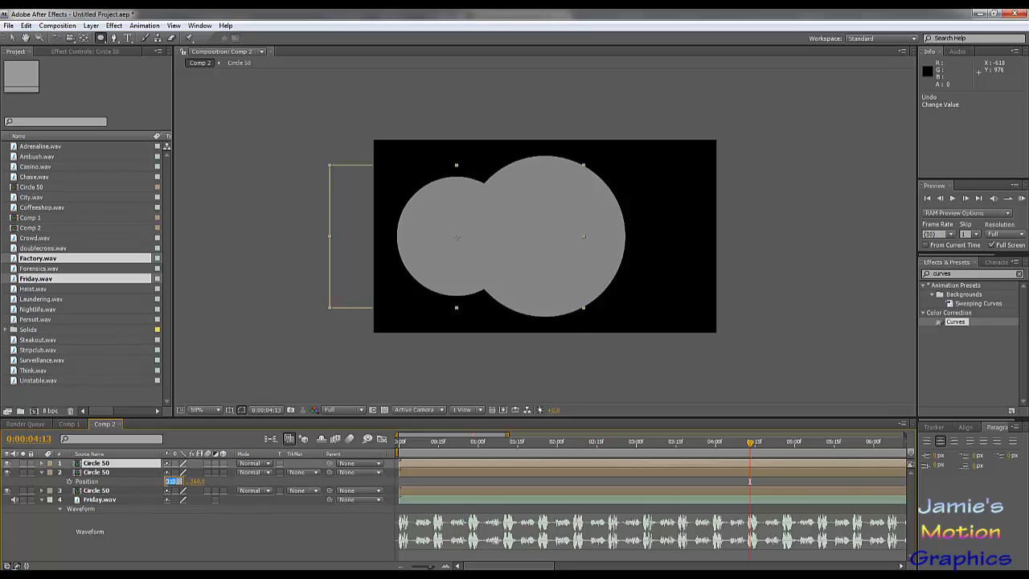
left_click(170, 482)
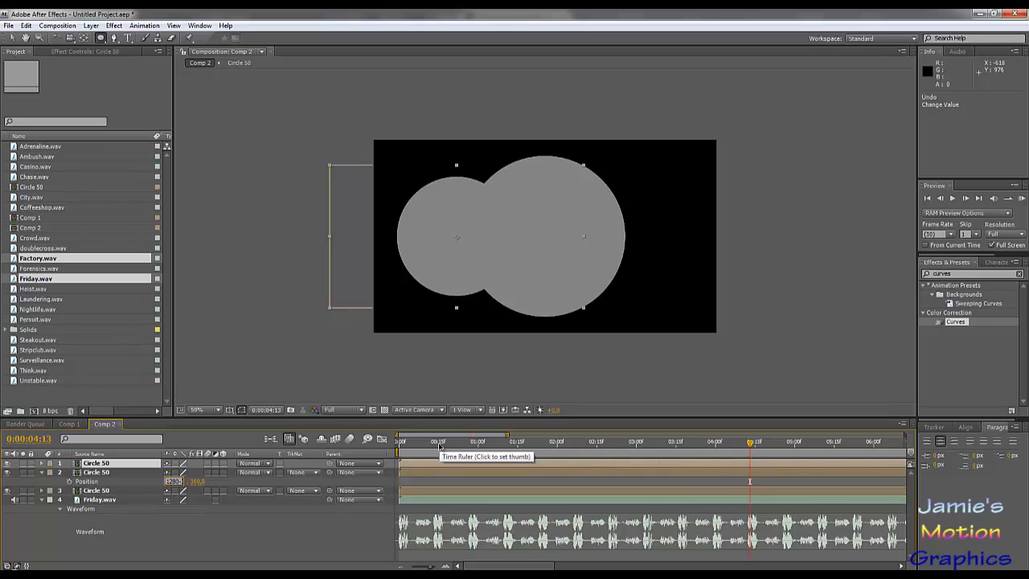
key("Return")
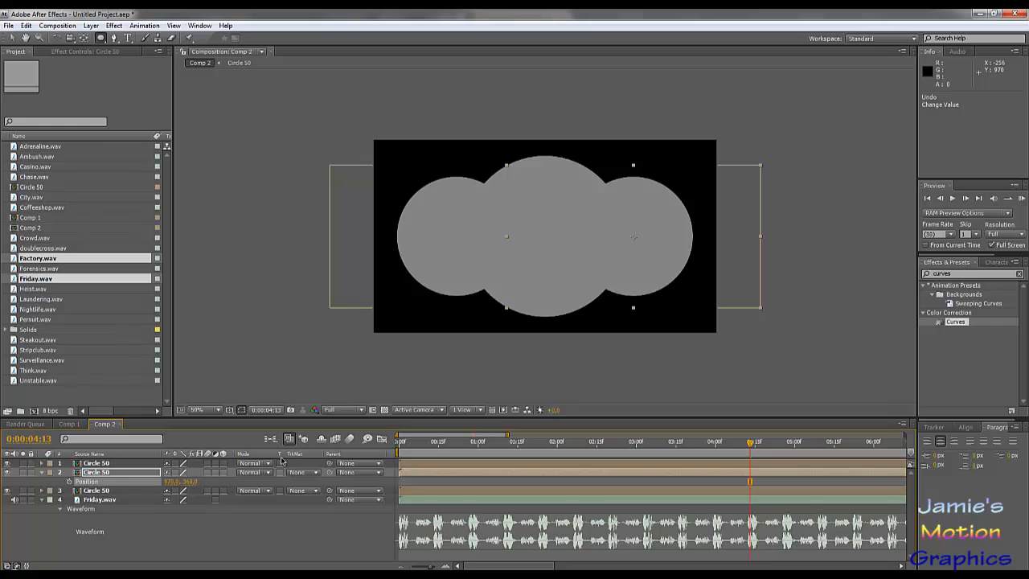
left_click(290, 535)
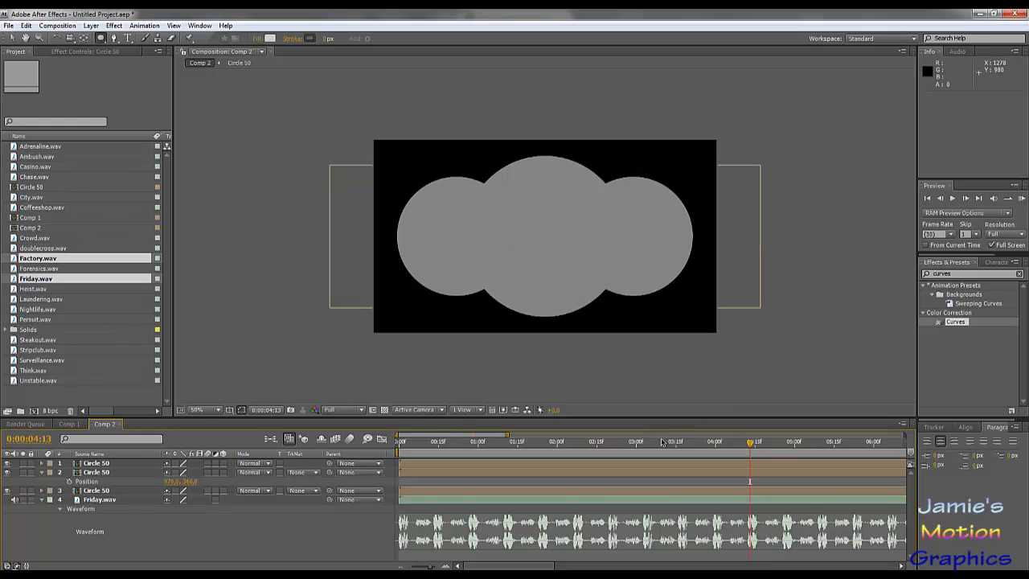
left_click(97, 464)
left_click(101, 474, "shift")
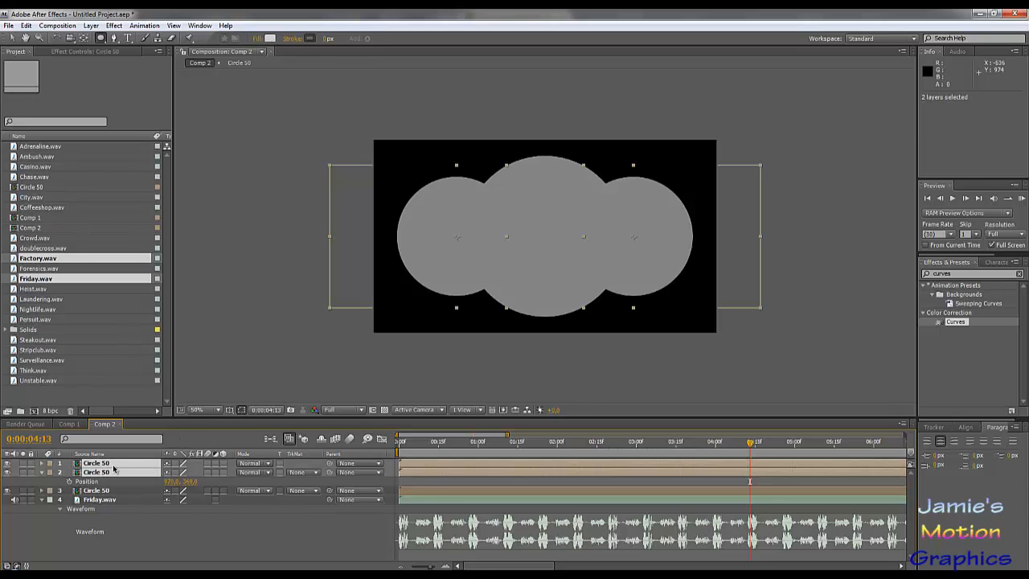
left_click(952, 274)
type("tint")
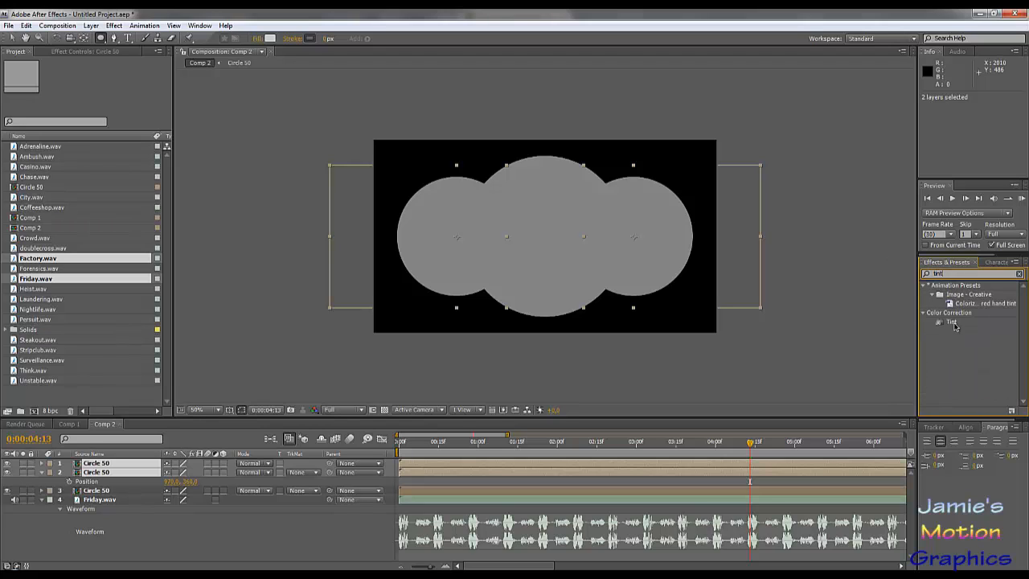
left_click_drag(951, 323, 962, 356)
- Find the Curves effect and apply it to the small left circle's layer
left_click_drag(947, 274, 914, 268)
type("curves")
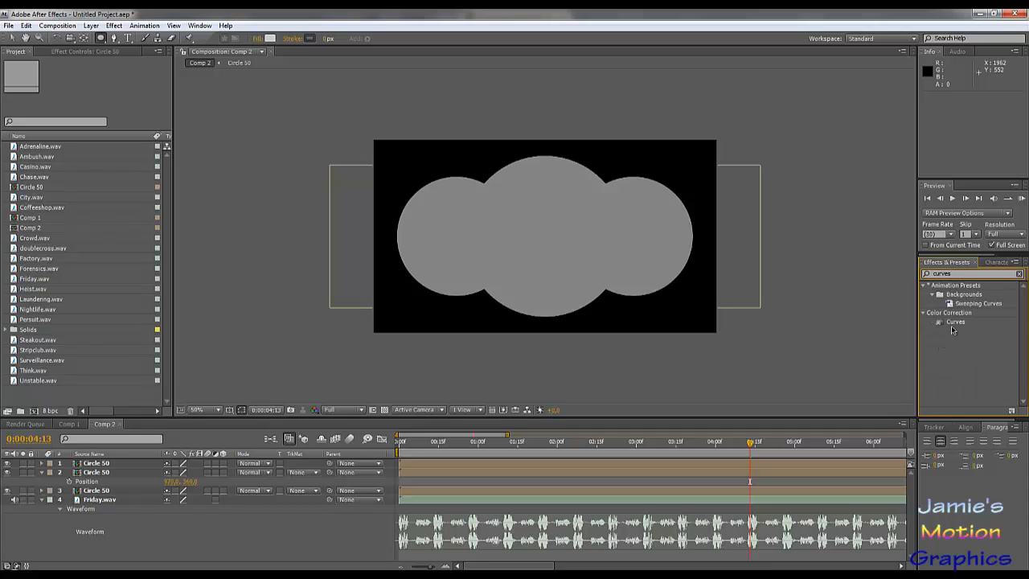
left_click_drag(951, 326, 96, 468)
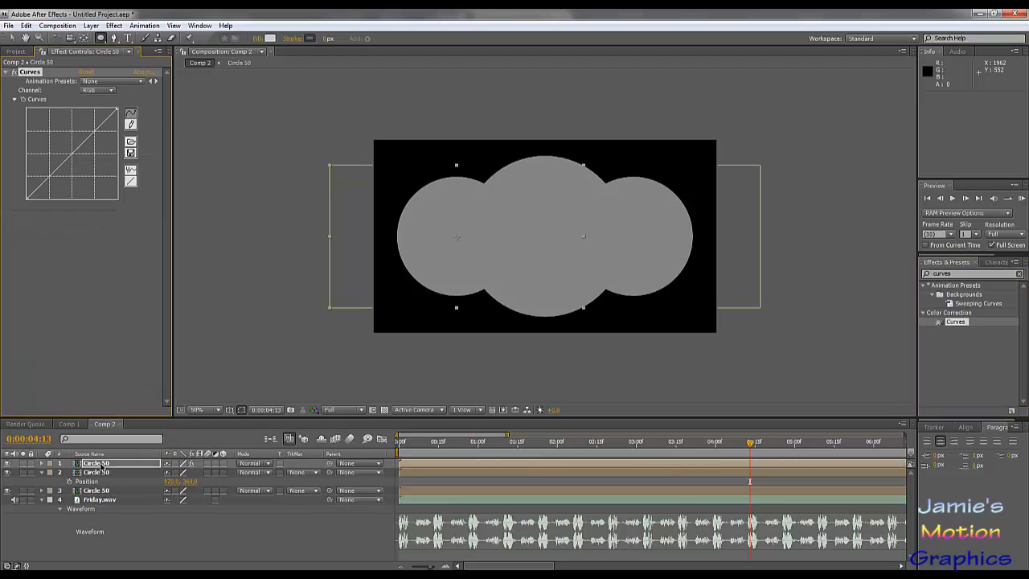
key("v")
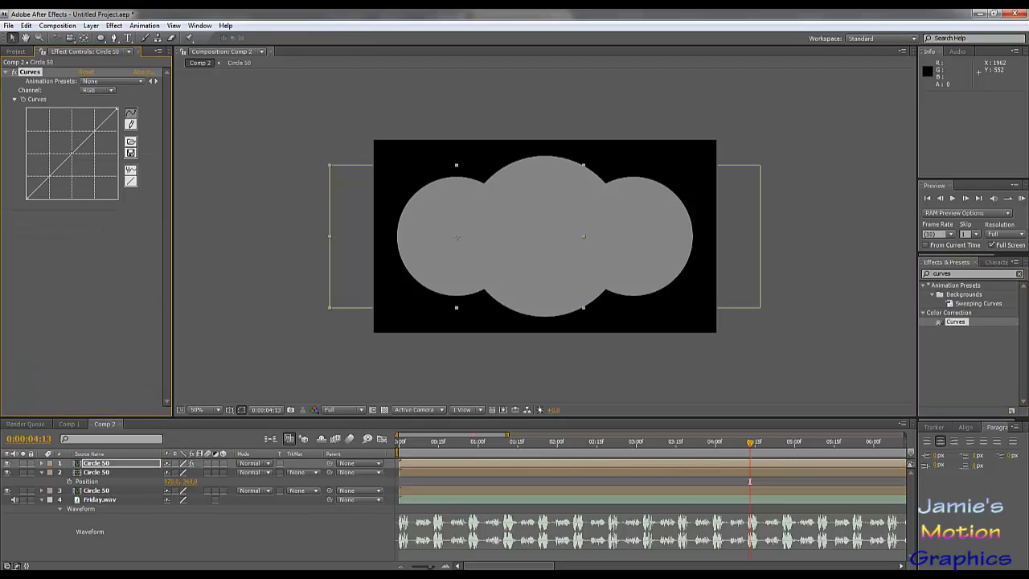
left_click_drag(80, 145, 65, 183)
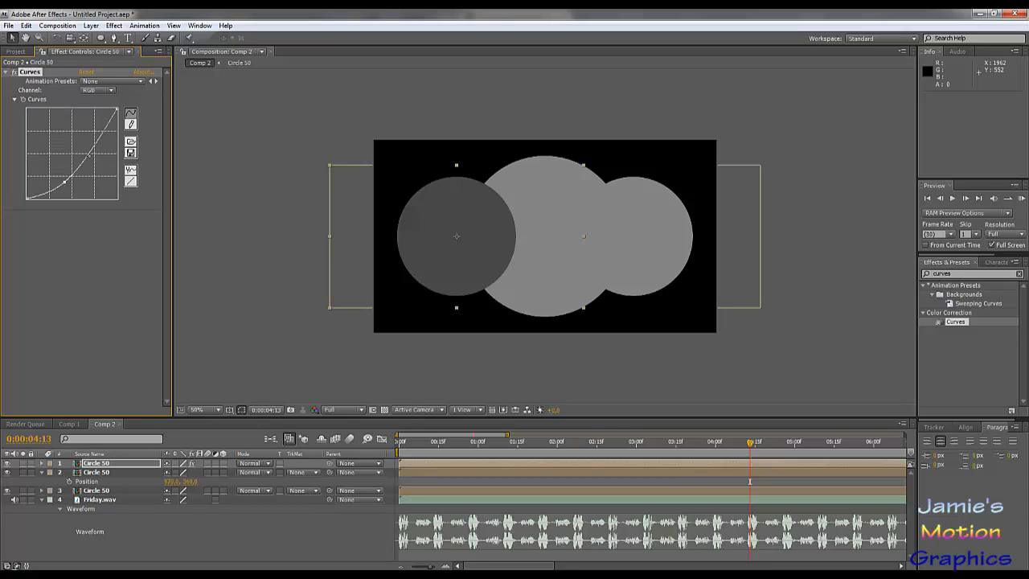
mouse_move(96, 151)
left_mouse_down()
mouse_move(69, 143)
mouse_move(87, 152)
left_mouse_up()
key("ctrl+z")
key("ctrl+z")
- Darken the small left circle by bending its RGB curve slightly below the diagonal, and copy the Curves effect to the right circle
left_click_drag(70, 182, 70, 170)
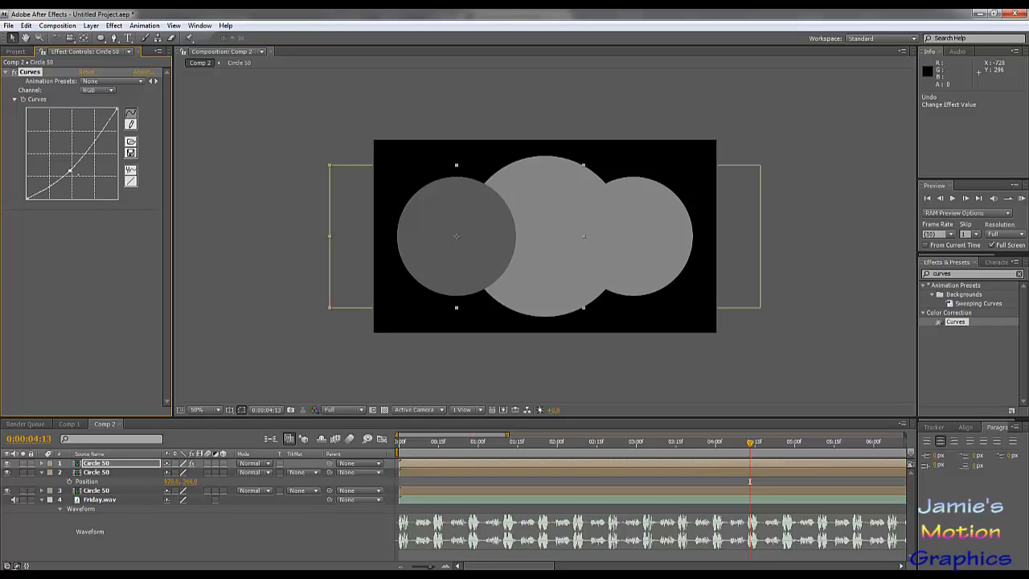
left_click(97, 471)
key("ctrl+v")
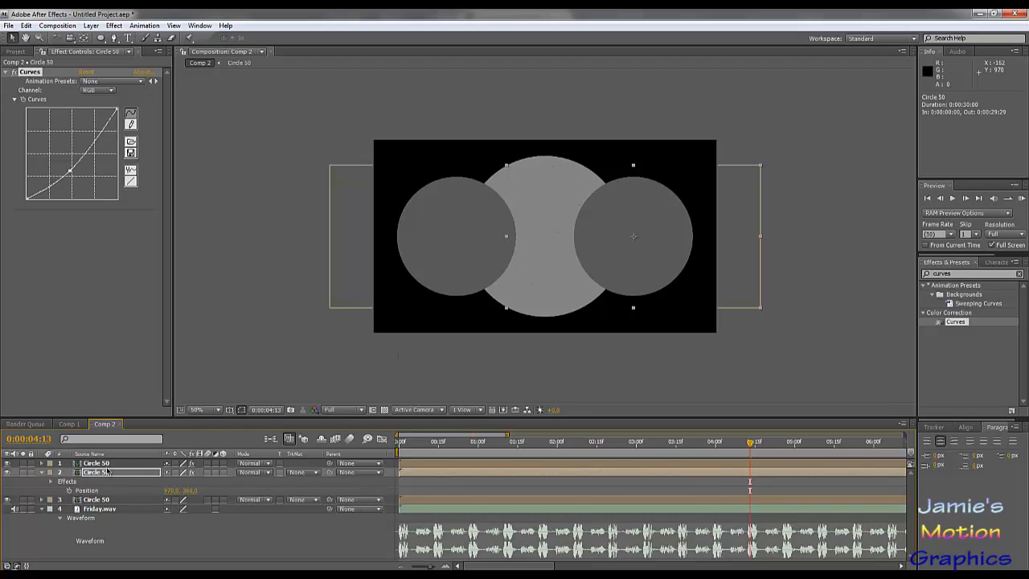
- Move the full-size Circle 50 layer above the two darkened copies and preview the composition from the start
left_click_drag(98, 502, 97, 464)
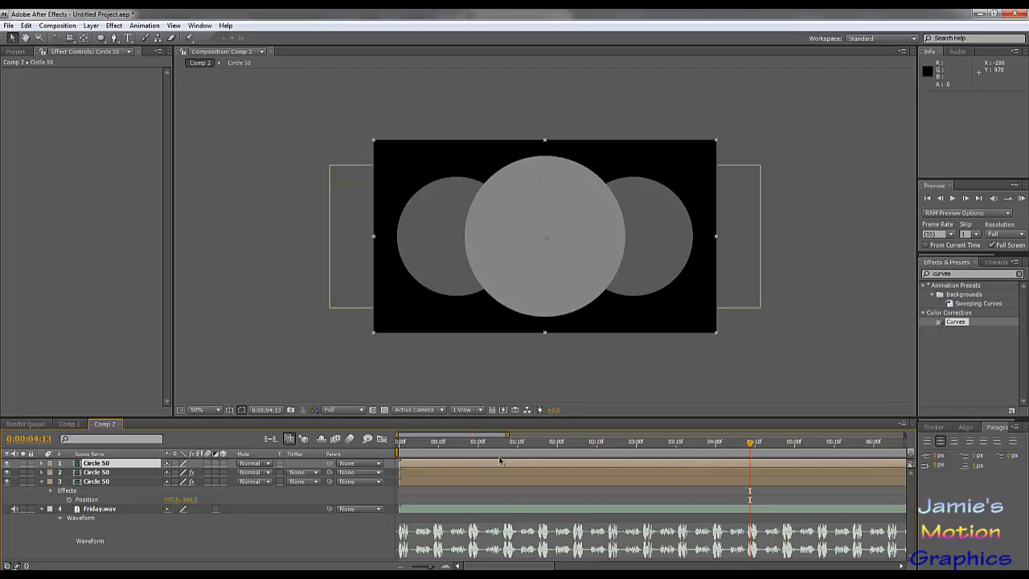
left_click_drag(474, 445, 394, 447)
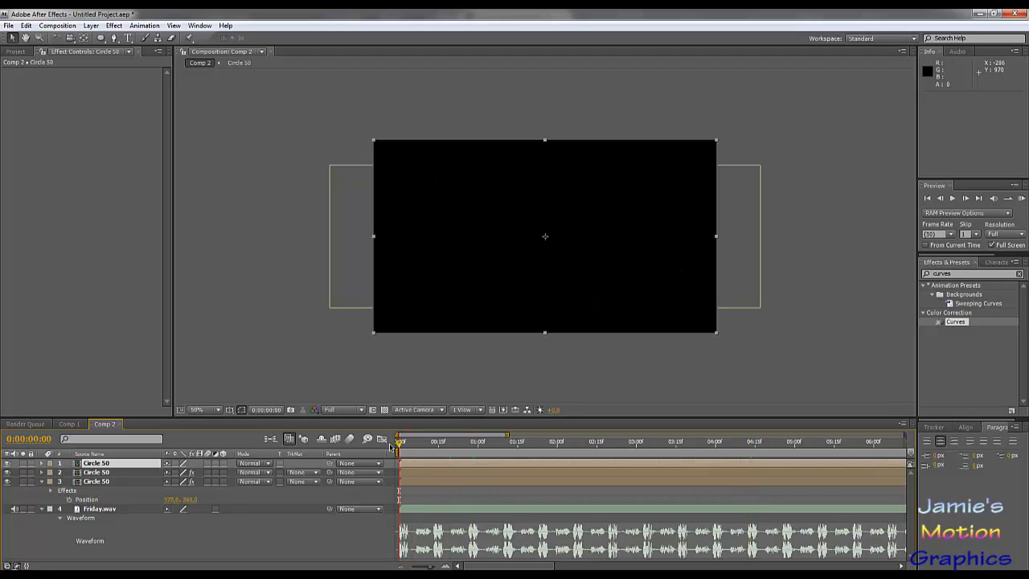
key("KP_0")
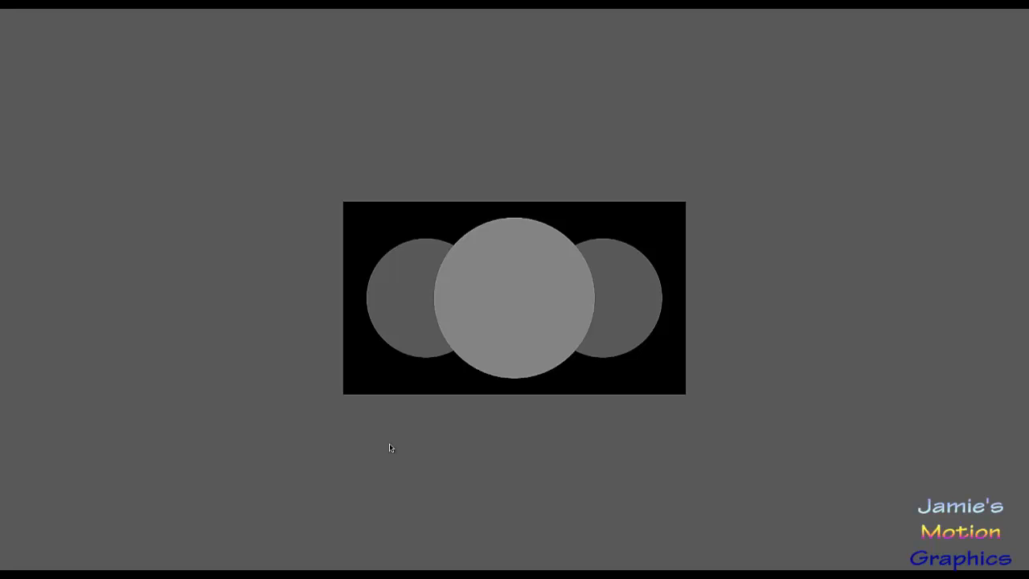
key("space")
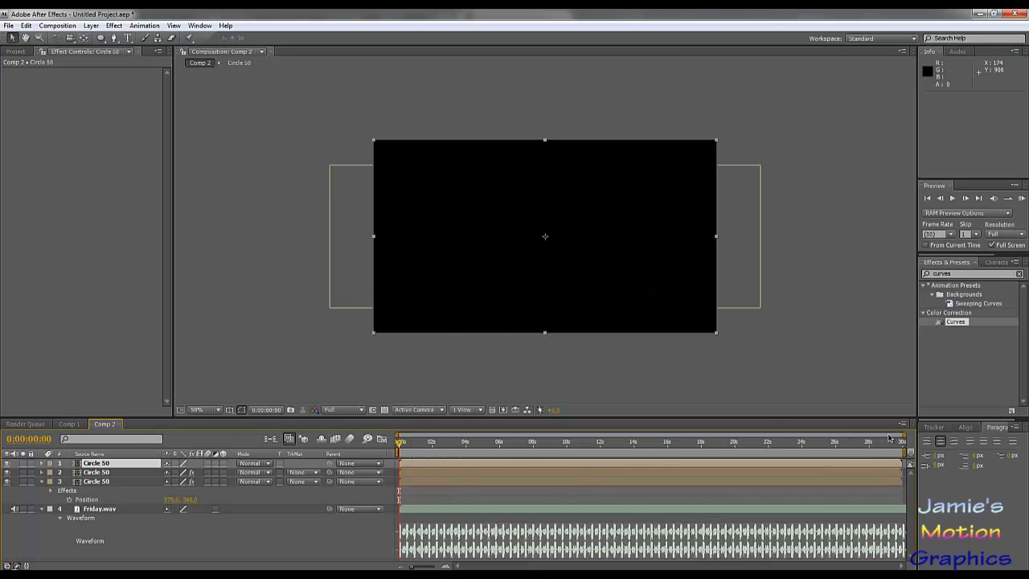
- Open the Circle 50 composition and reveal the mask expansion keyframes of Gray Solid 1
left_click_drag(781, 436, 469, 436)
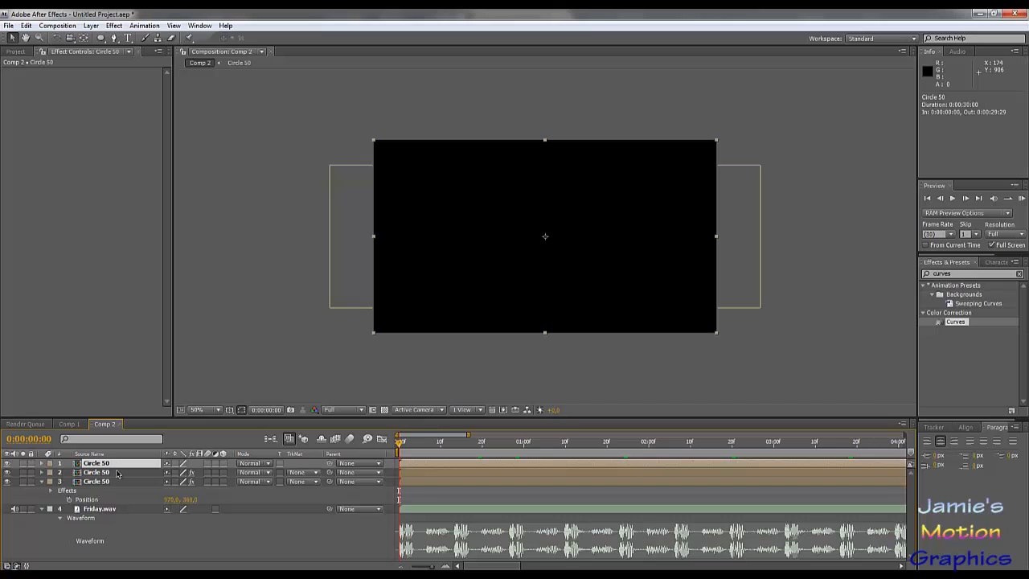
left_click(67, 424)
left_click(105, 424)
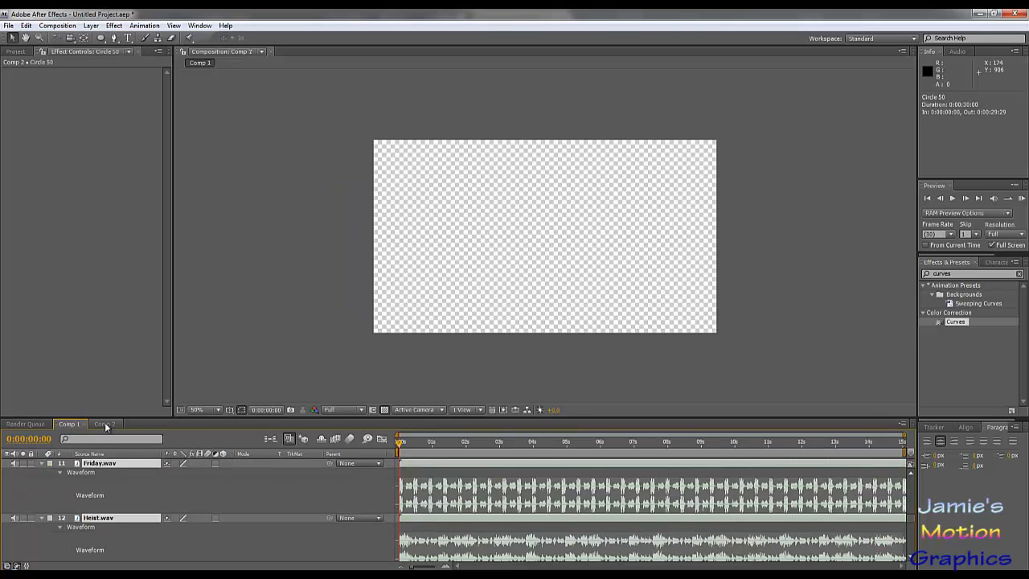
double_click(97, 465)
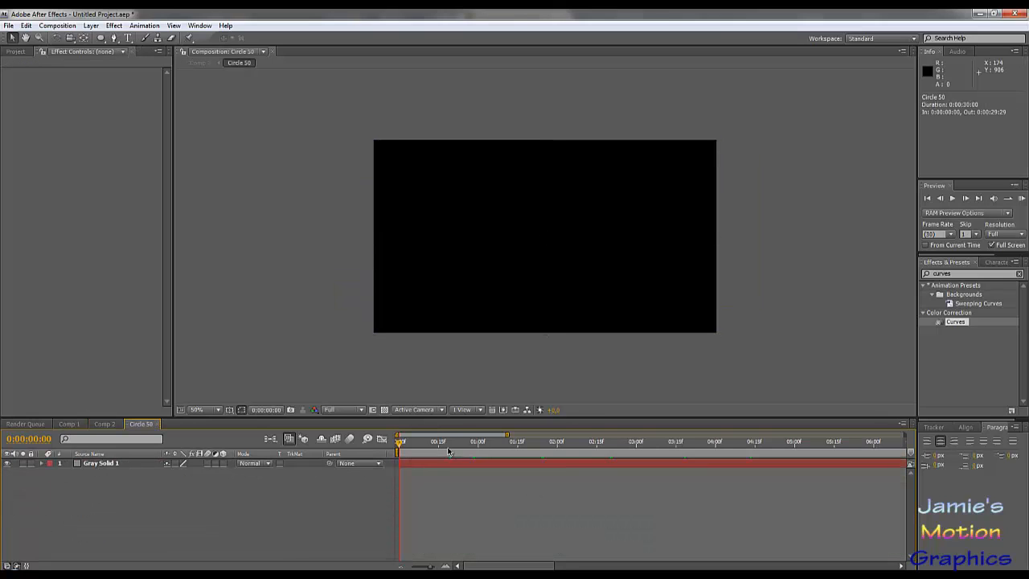
key("u")
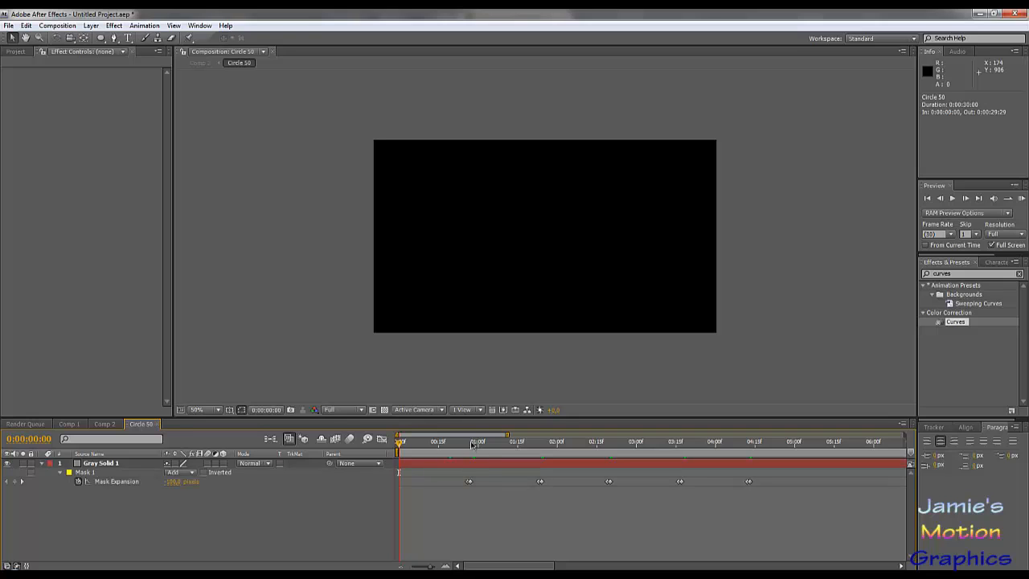
- Set the mask expansion keyframe at 0:00:02:20 to 50 pixels
mouse_move(455, 446)
left_mouse_down()
mouse_move(468, 452)
mouse_move(438, 454)
mouse_move(464, 455)
left_mouse_up()
left_click_drag(537, 460, 609, 496)
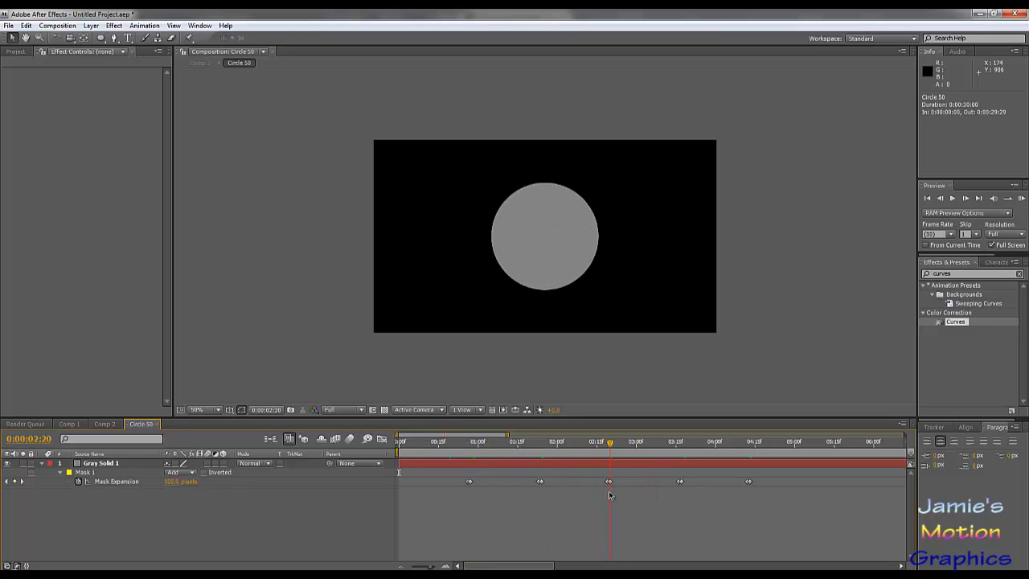
left_click(172, 481)
left_click_drag(564, 447, 610, 462)
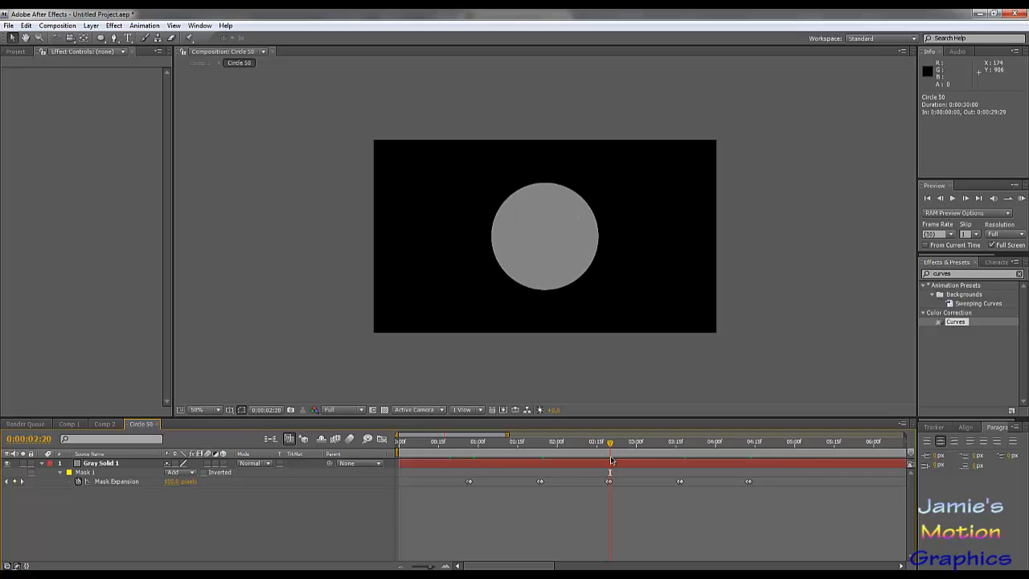
left_click(174, 482)
key("Return")
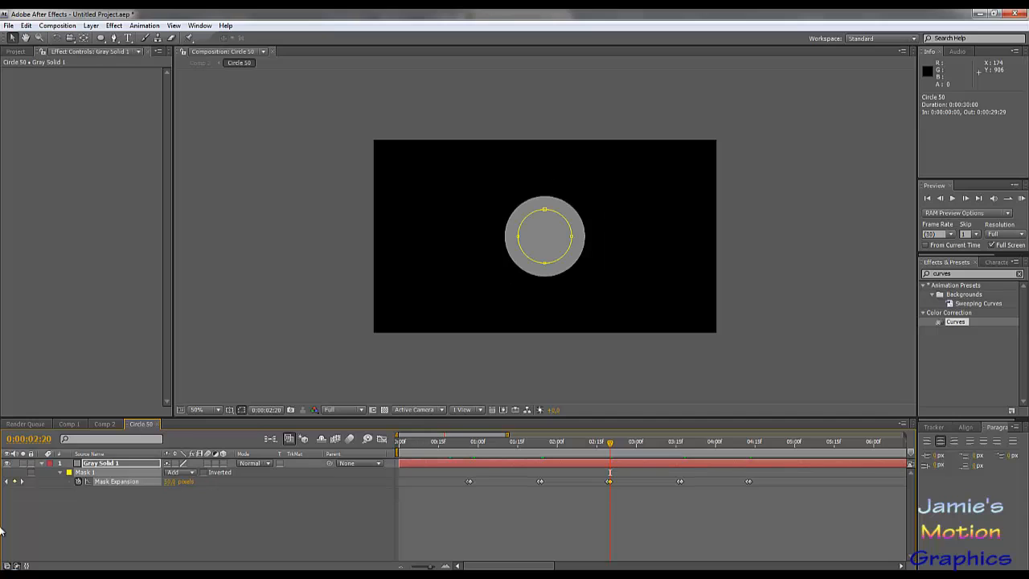
- Set the mask expansion keyframe at 0:00:03:17 to 100 pixels
left_click(23, 481)
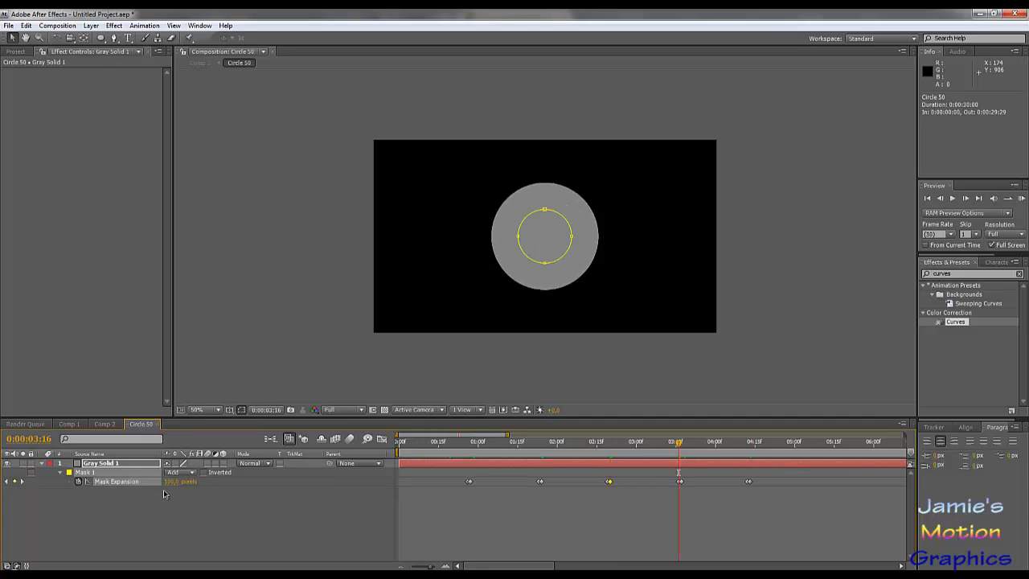
left_click(173, 480)
left_click(22, 482)
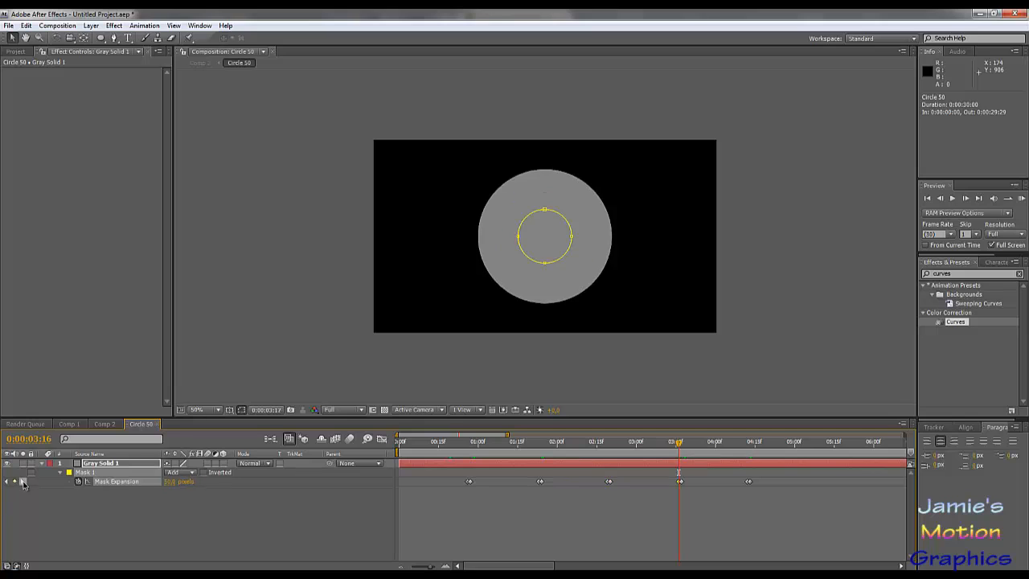
left_click(171, 483)
type("100")
key("Return")
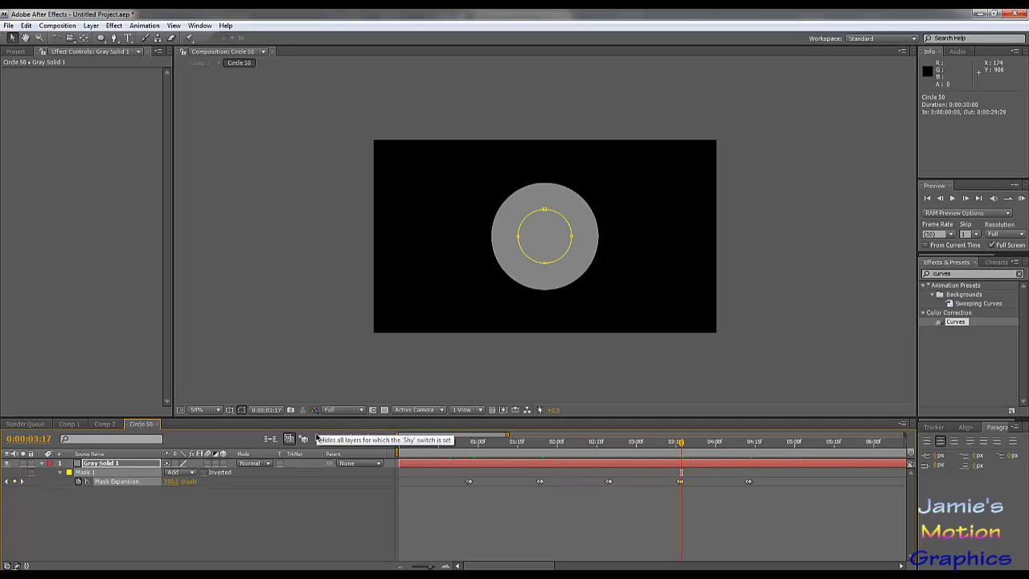
- Set the mask expansion keyframe at 0:00:04:12 to 100 pixels
left_click(23, 481)
left_click(171, 481)
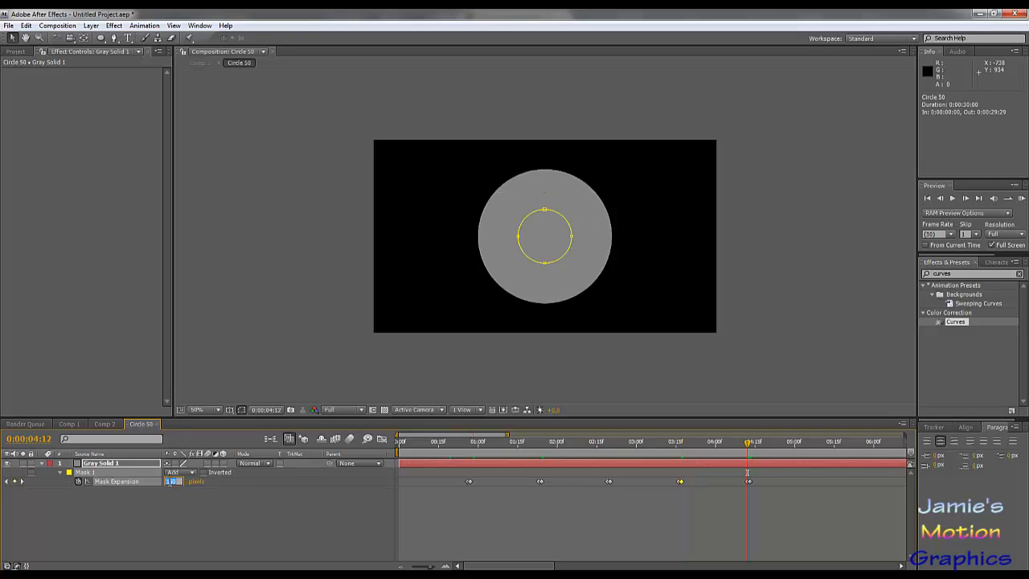
type("100")
key("Return")
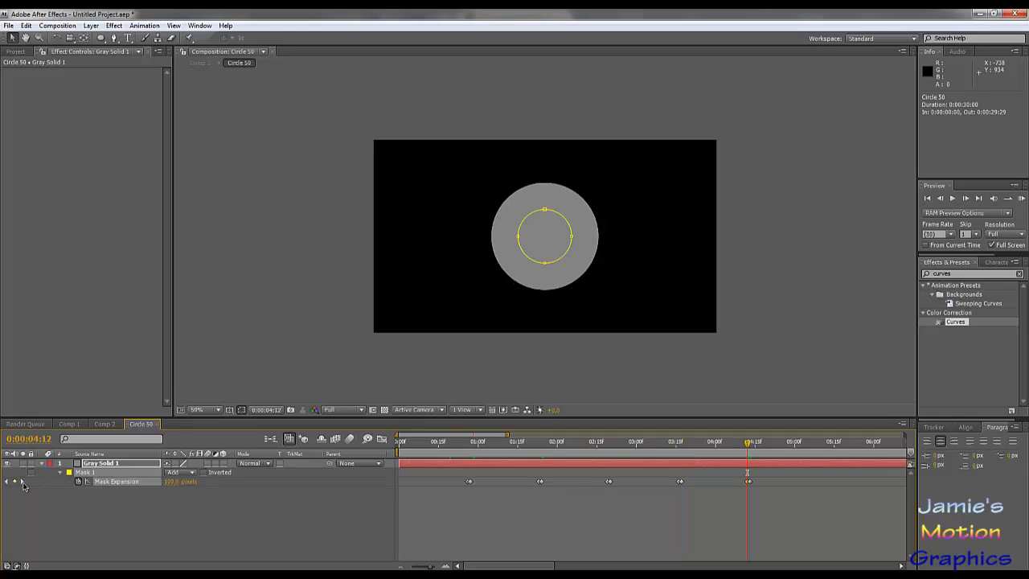
- Check the following mask expansion keyframe and play a RAM preview of the Circle 50 growth animation
left_click(24, 483)
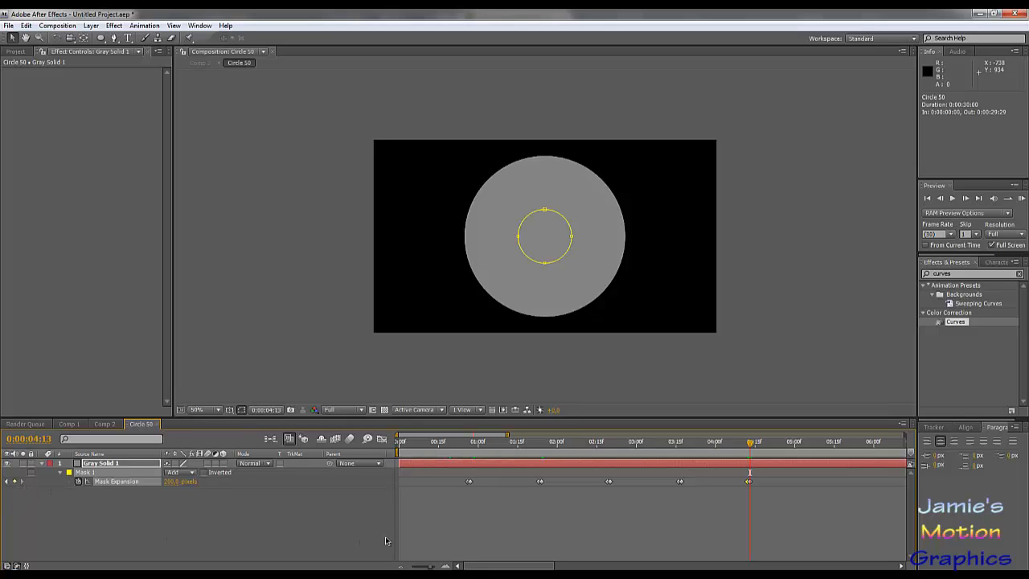
left_click(443, 447)
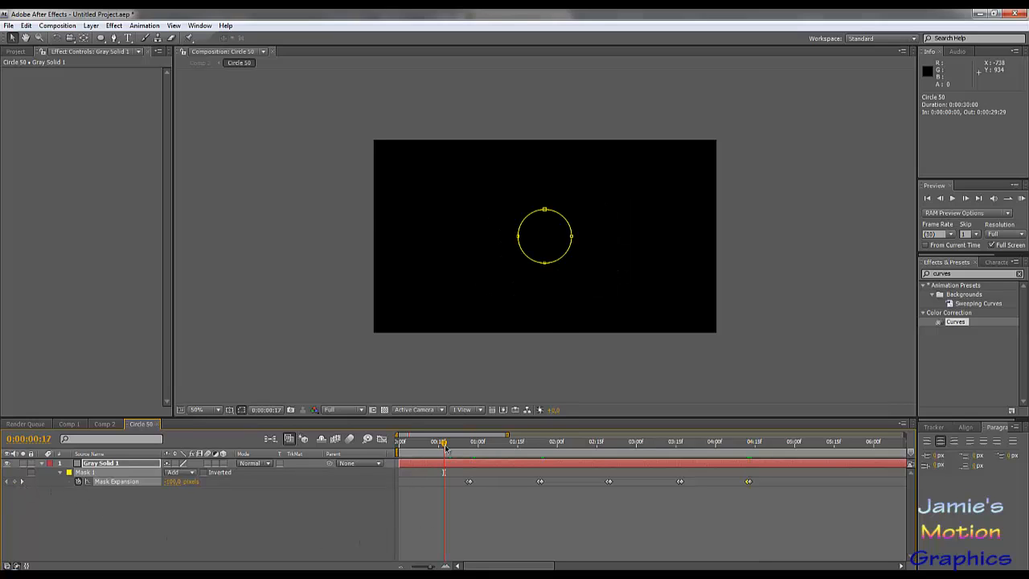
key("KP_0")
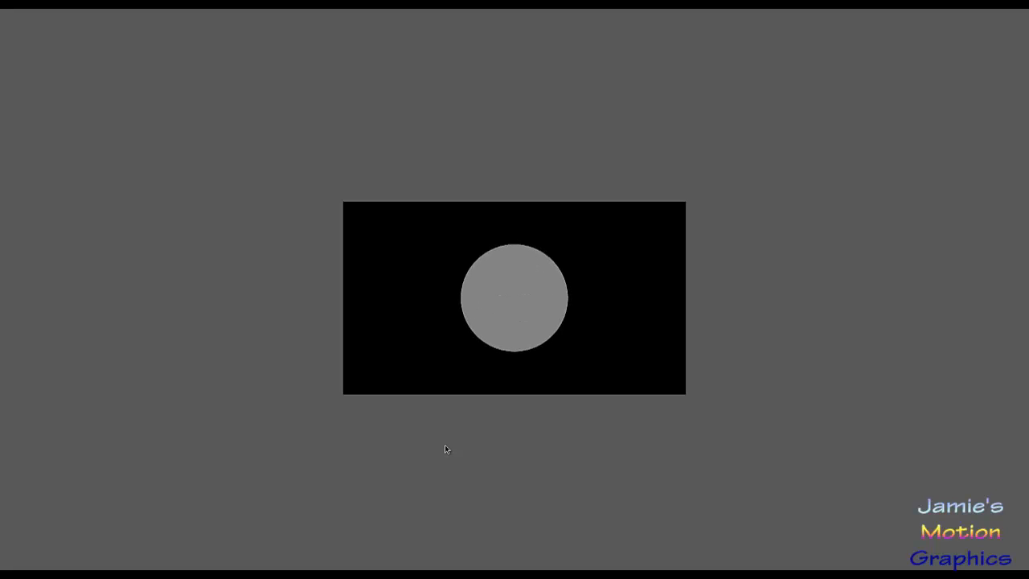
key("space")
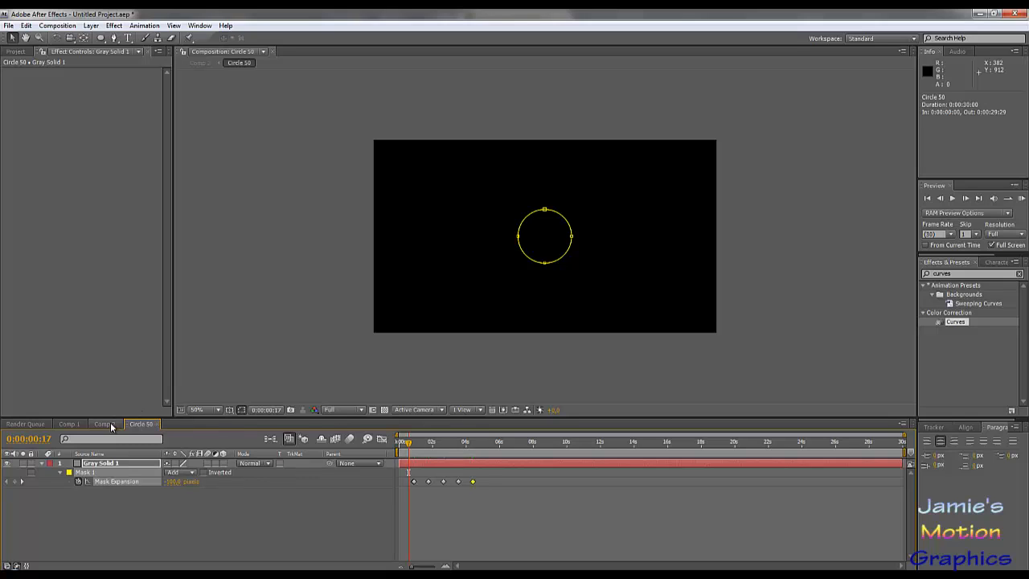
- Return to Comp 2 and preview the three-circle animation from the start
left_click(101, 425)
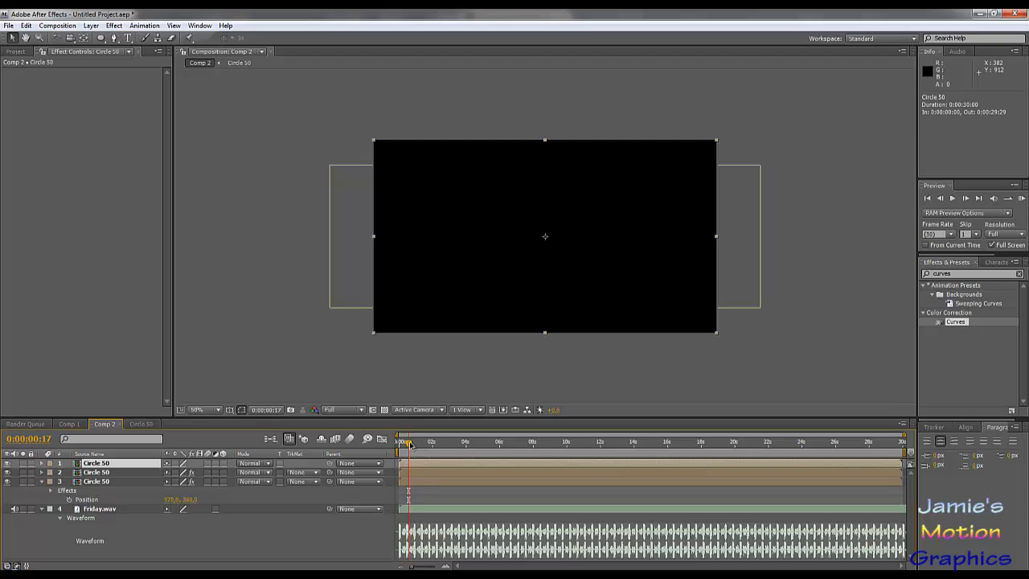
left_click_drag(410, 444, 365, 450)
key("KP_0")
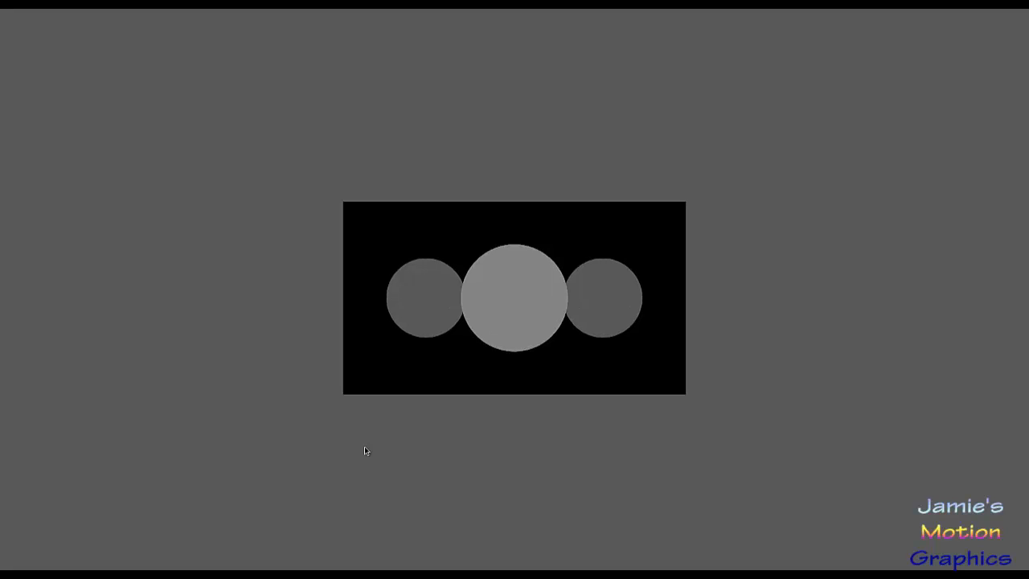
key("space")
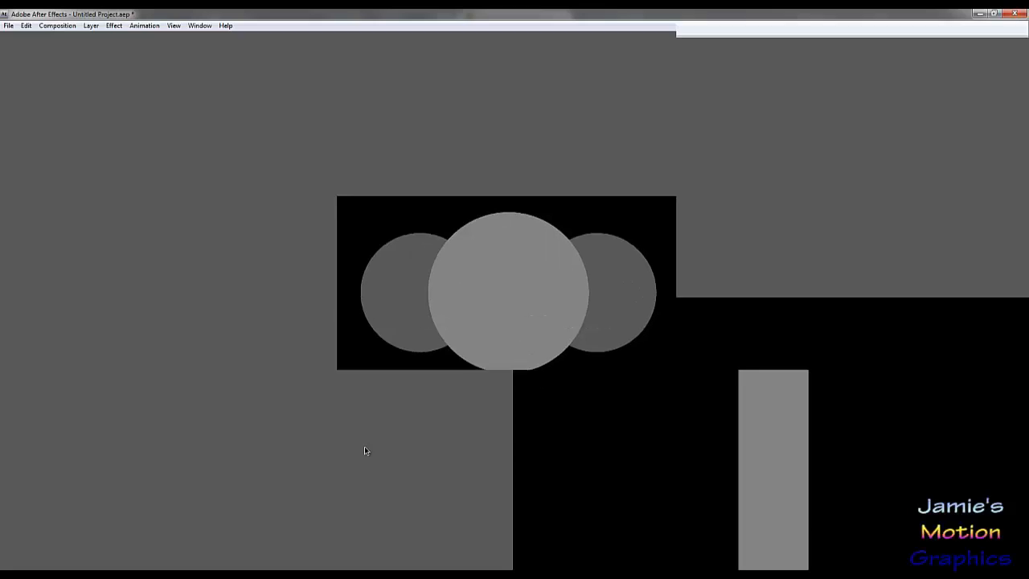
left_click_drag(403, 443, 473, 462)
key("Home")
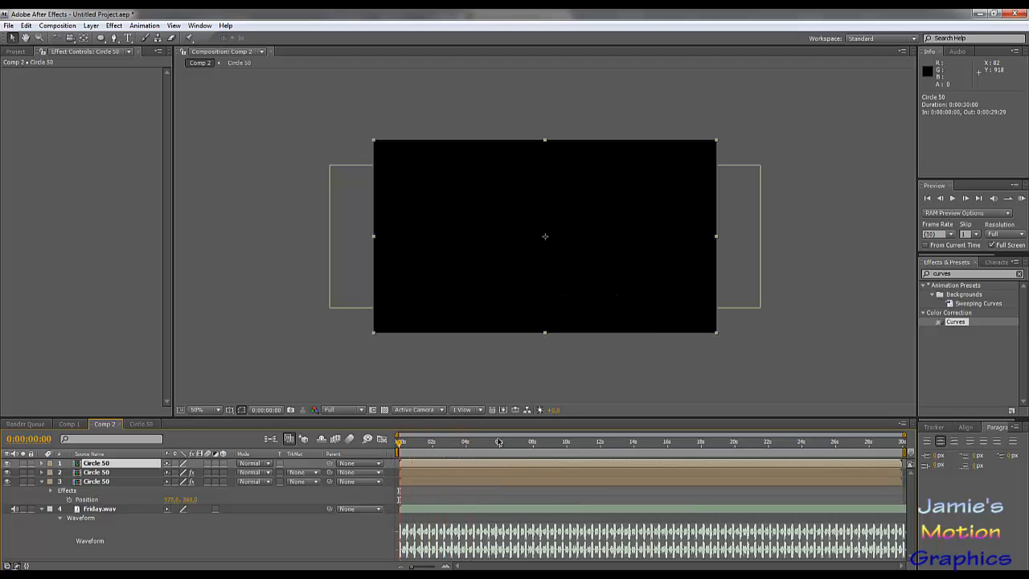
- At 0:00:14:20, duplicate the two darkened side Circle 50 layers and bring the duplicates to the top of the layer stack
mouse_move(499, 442)
left_mouse_down()
mouse_move(665, 446)
mouse_move(451, 446)
mouse_move(491, 447)
left_mouse_up()
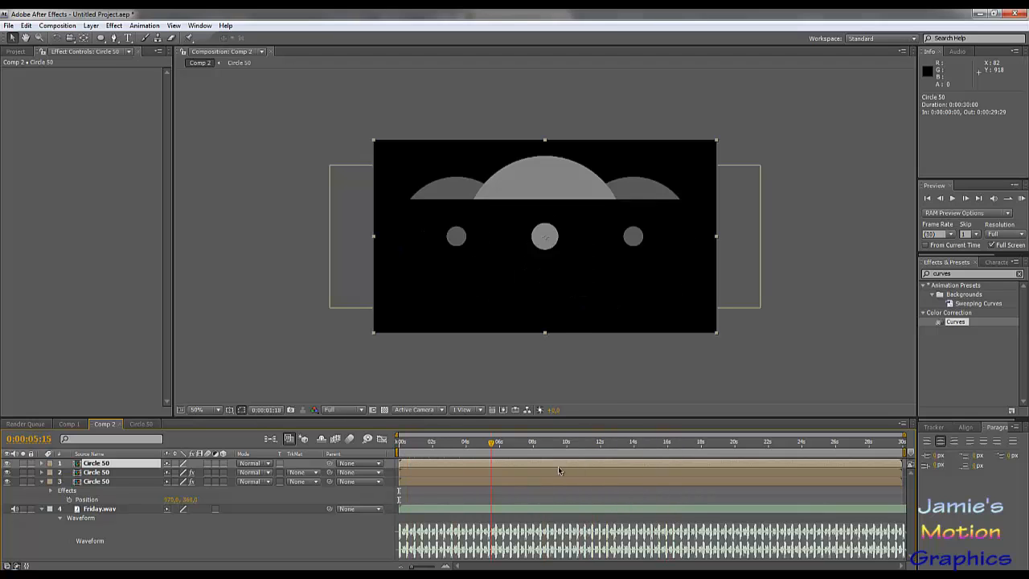
left_click_drag(560, 471, 645, 469)
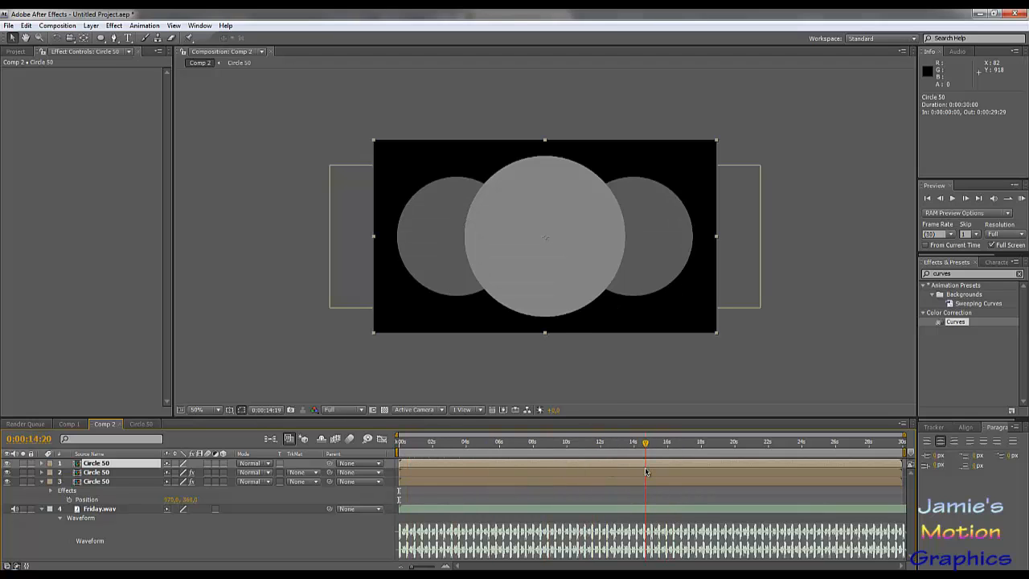
left_click(105, 473)
left_click(102, 481, "shift")
left_click(100, 485, "shift")
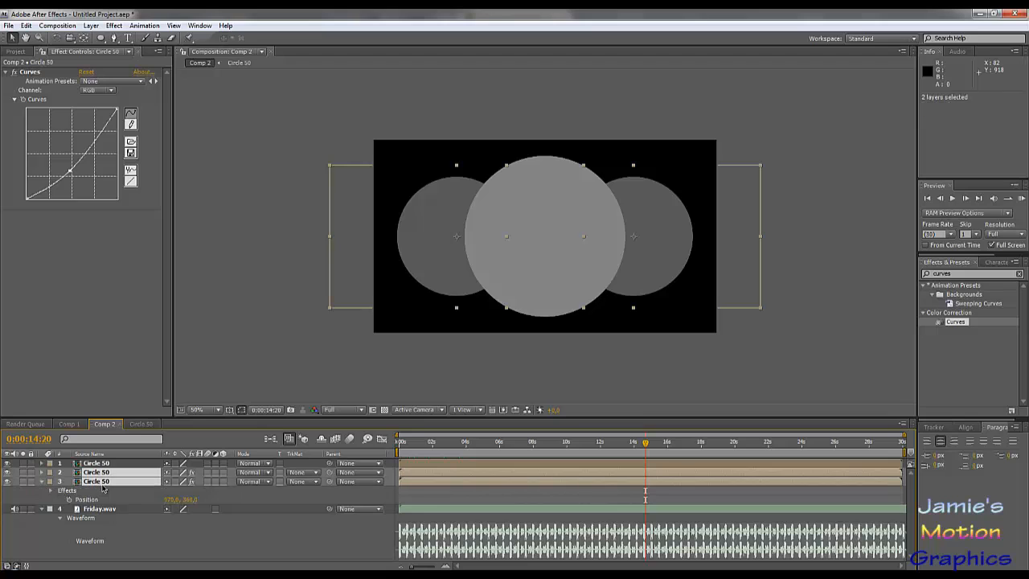
key("ctrl+d")
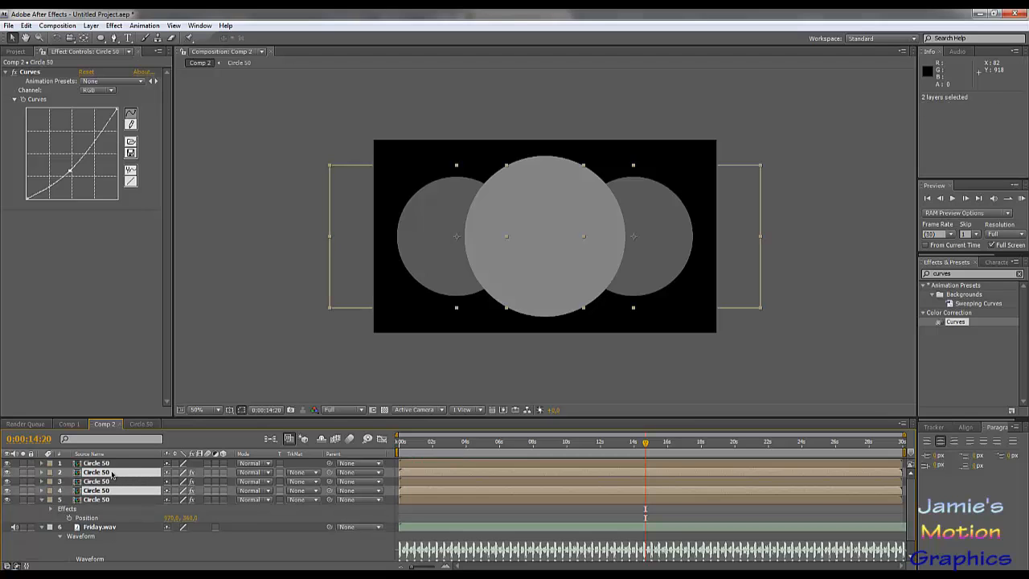
key("ctrl+shift+bracketright")
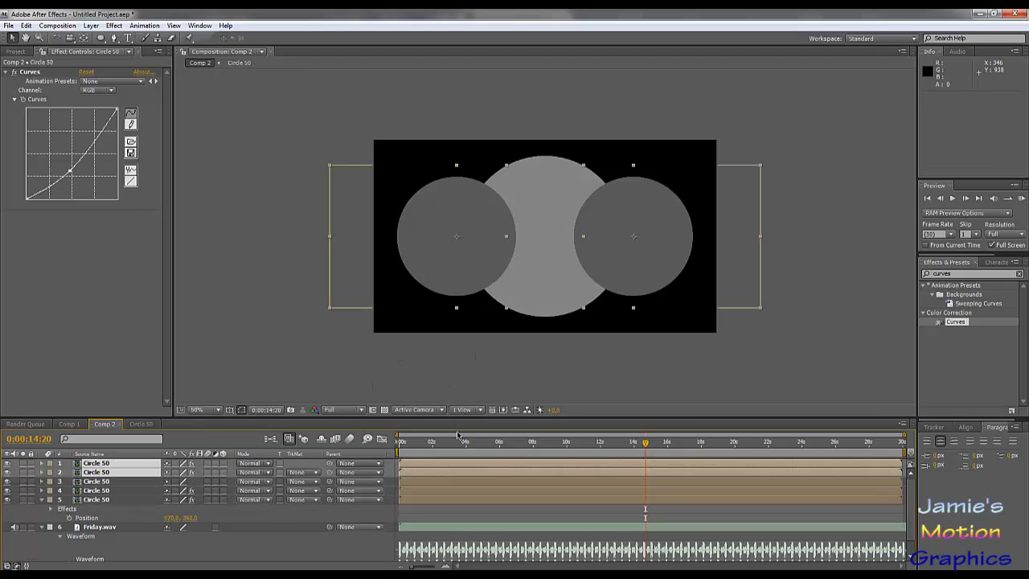
- Move the two duplicate circles down and inward over the large circle, to about 426, 634 and 856, 636
left_click(249, 385)
left_click(117, 473)
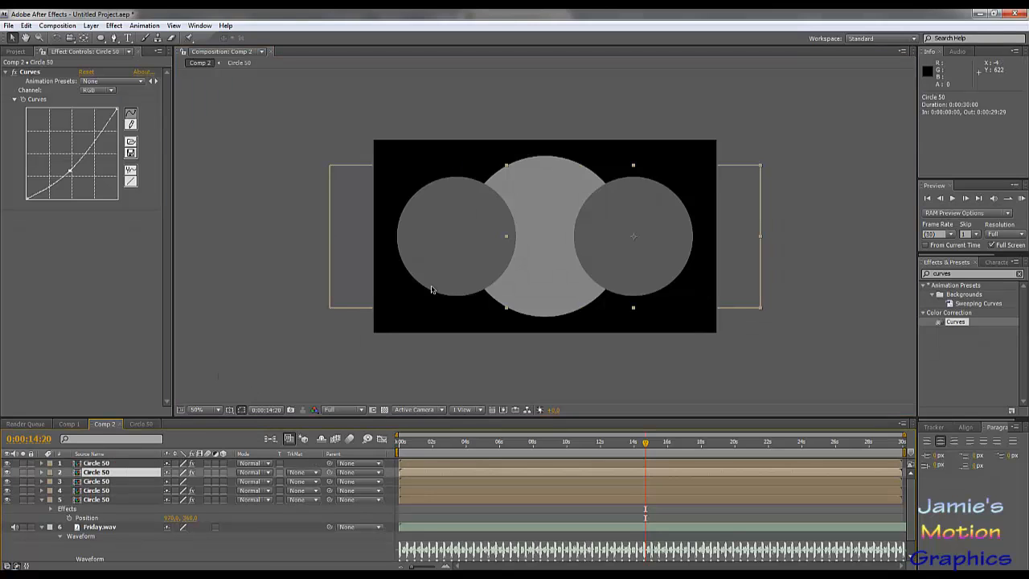
left_click_drag(466, 266, 494, 338)
left_click_drag(627, 264, 574, 254)
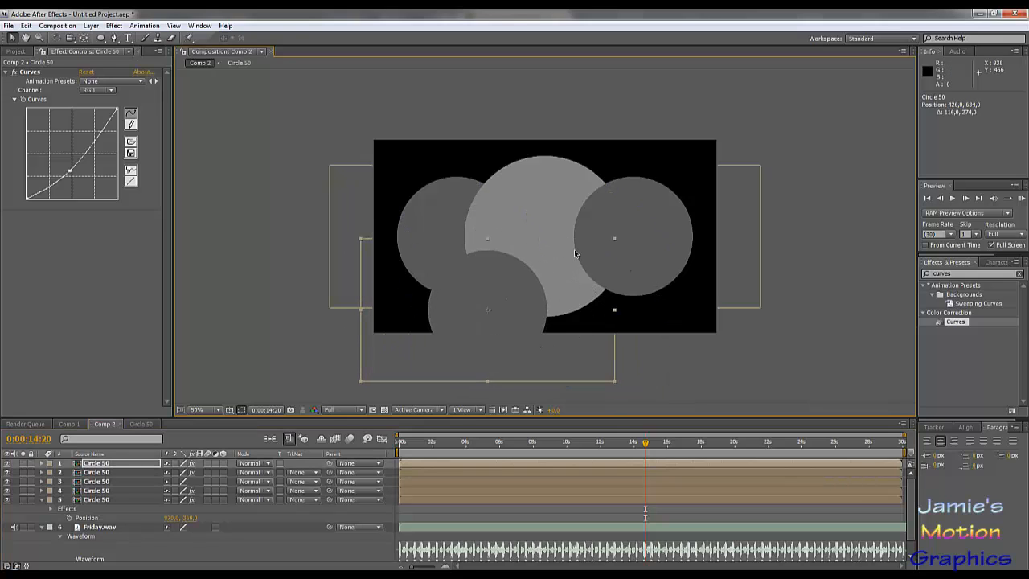
left_click_drag(656, 248, 627, 322)
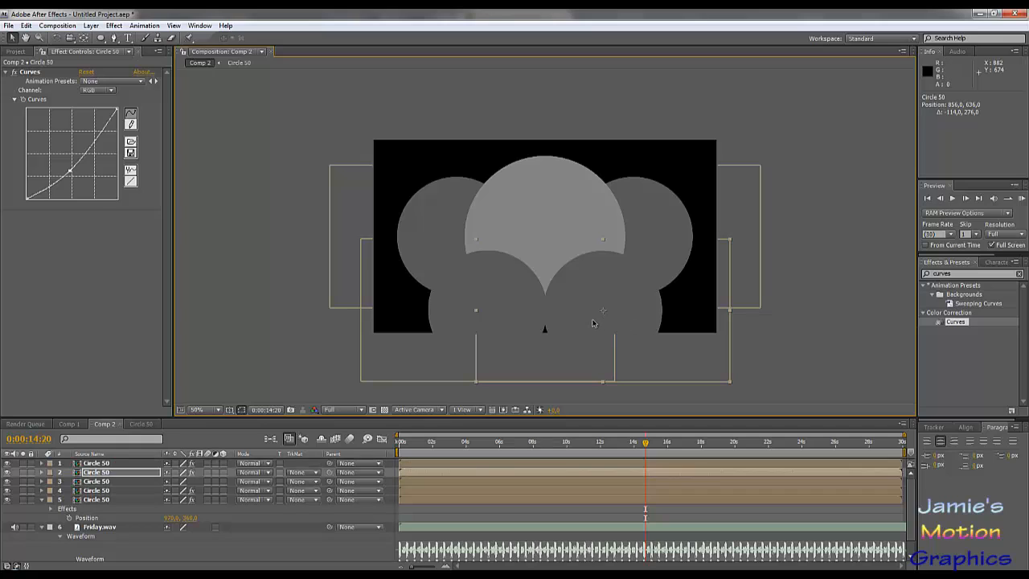
- Reveal the scale of the two lower duplicate circles and reduce both to 55%
left_click(128, 463, "ctrl")
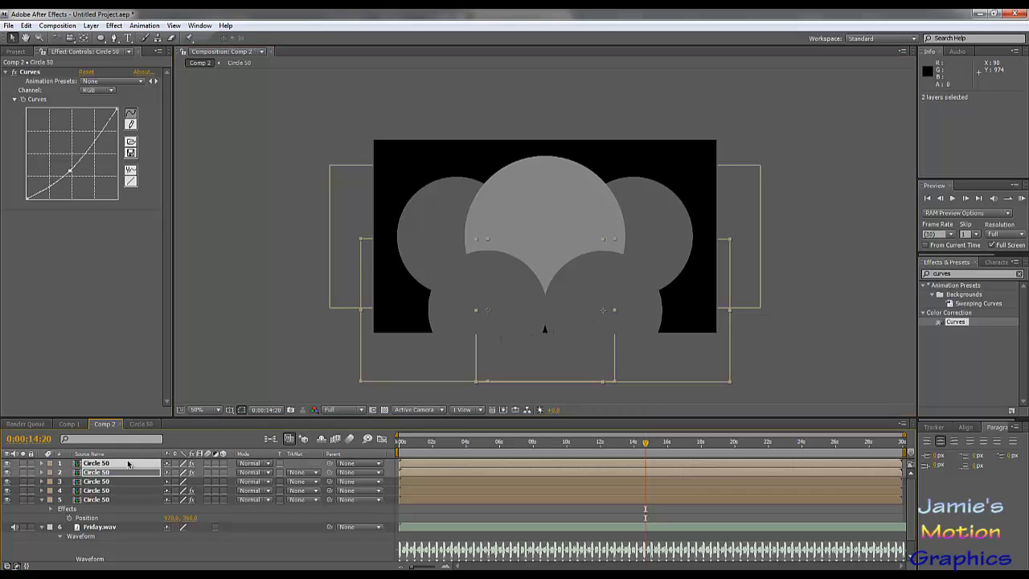
key("s")
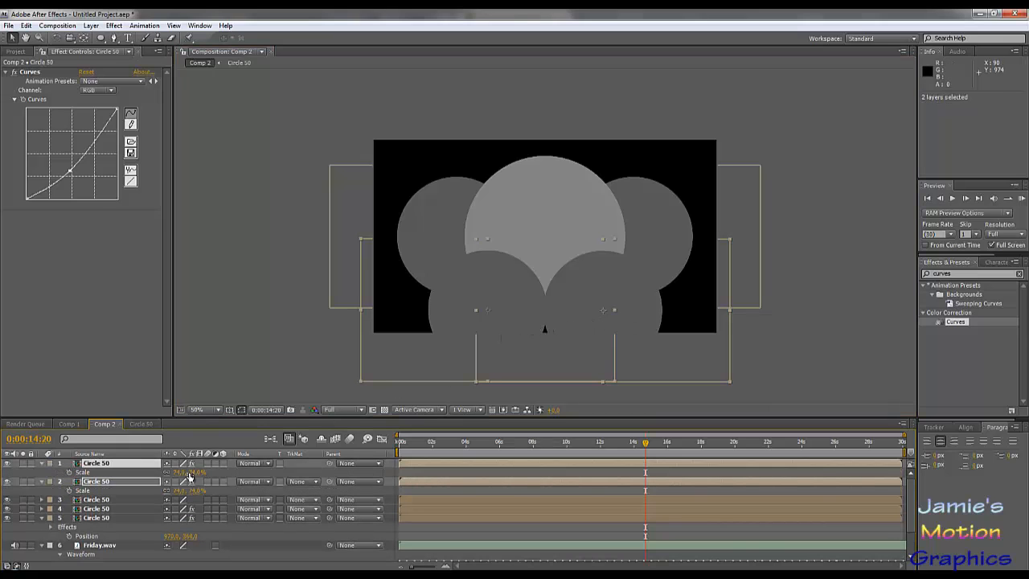
left_click(176, 472)
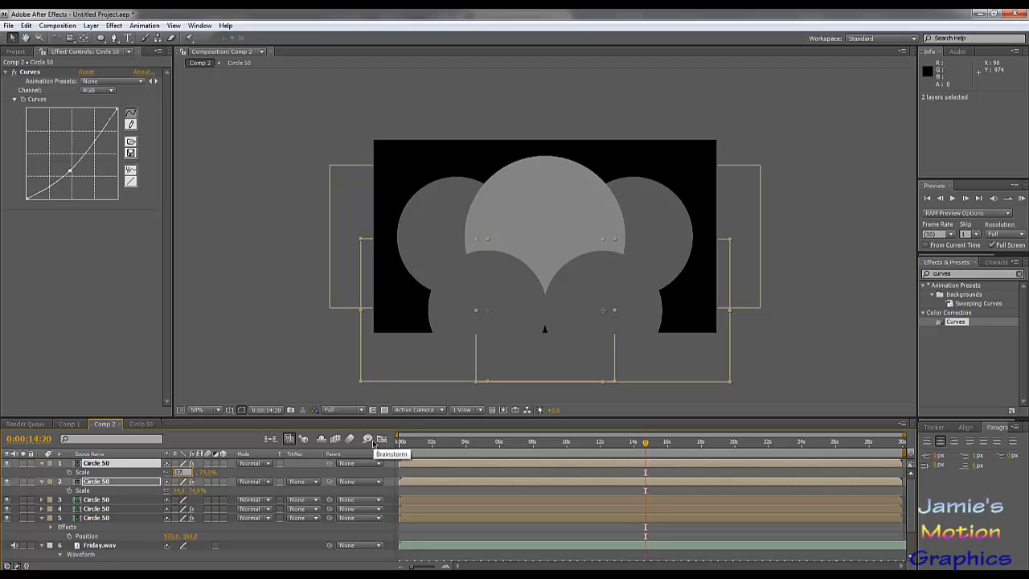
key("Return")
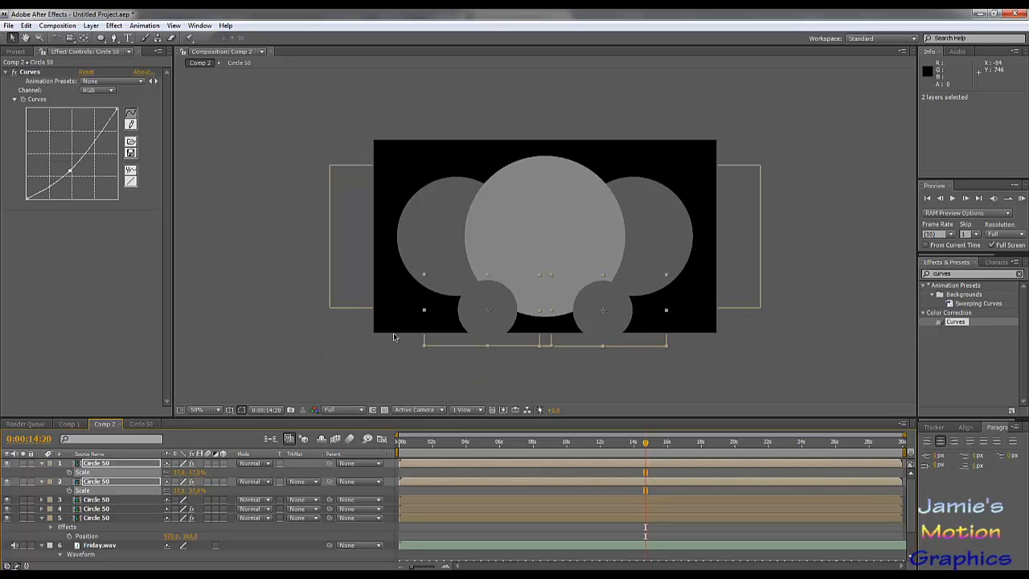
left_click_drag(182, 493, 191, 493)
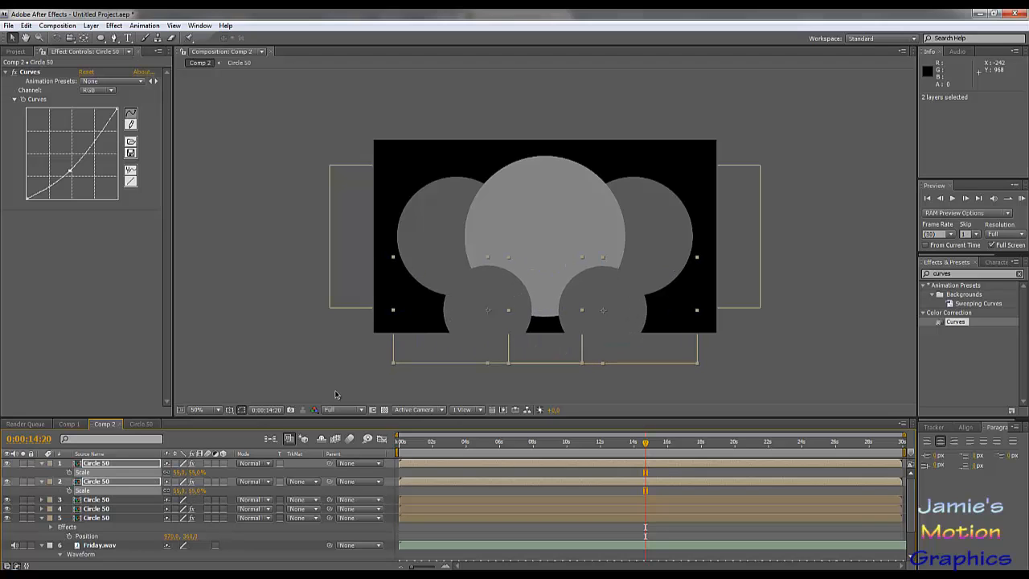
- Duplicate the two lower circles, stack the copies on top, and move the pair straight up, placing the left one at about 426, 104
key("ctrl+d")
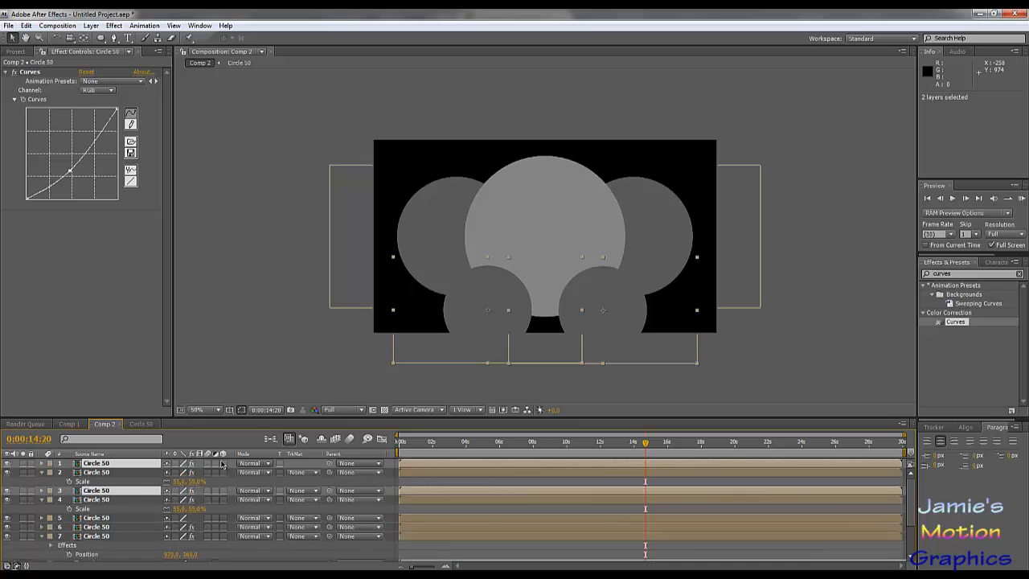
left_click_drag(123, 491, 127, 469)
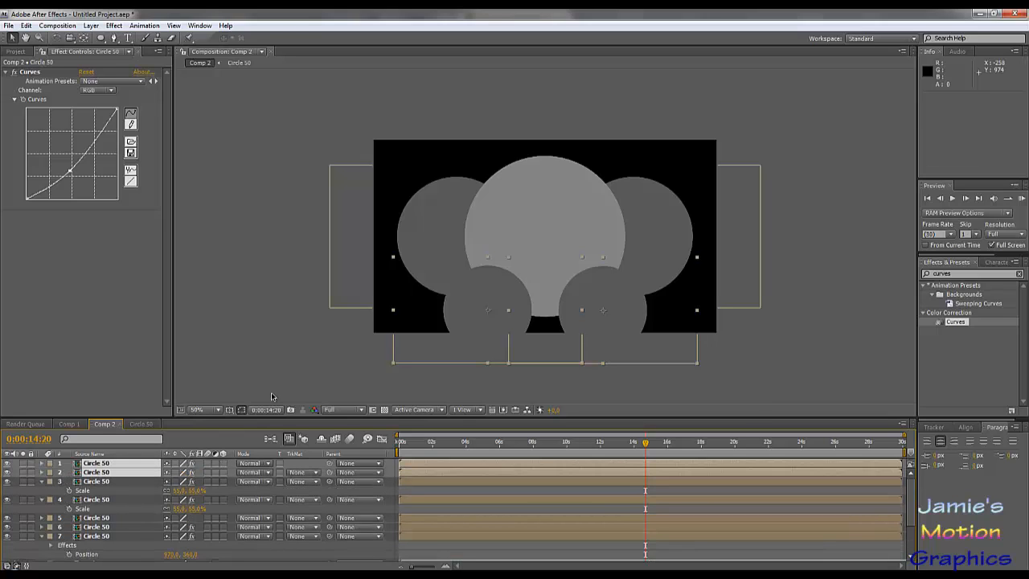
left_click_drag(502, 320, 510, 176)
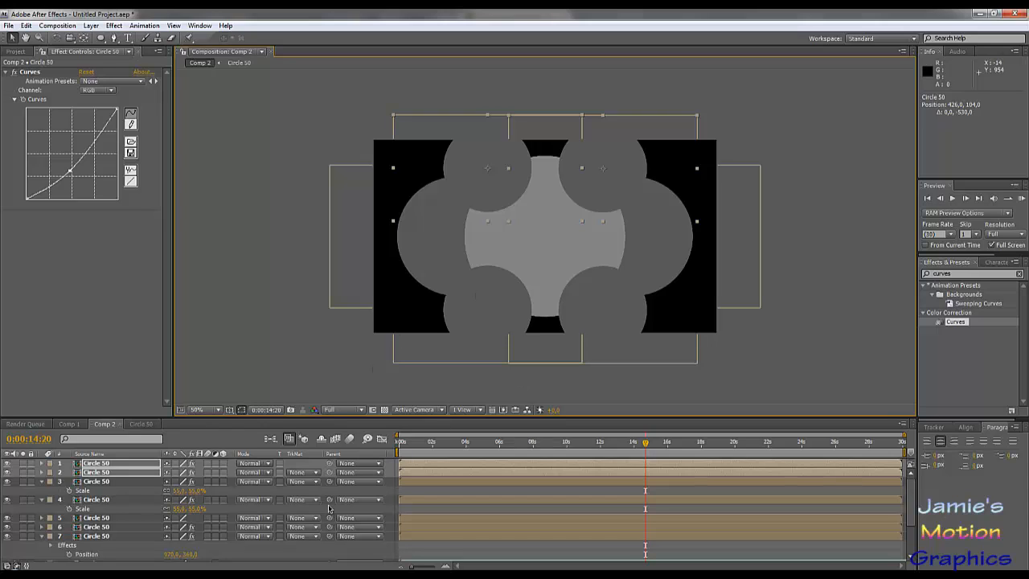
left_click(321, 393)
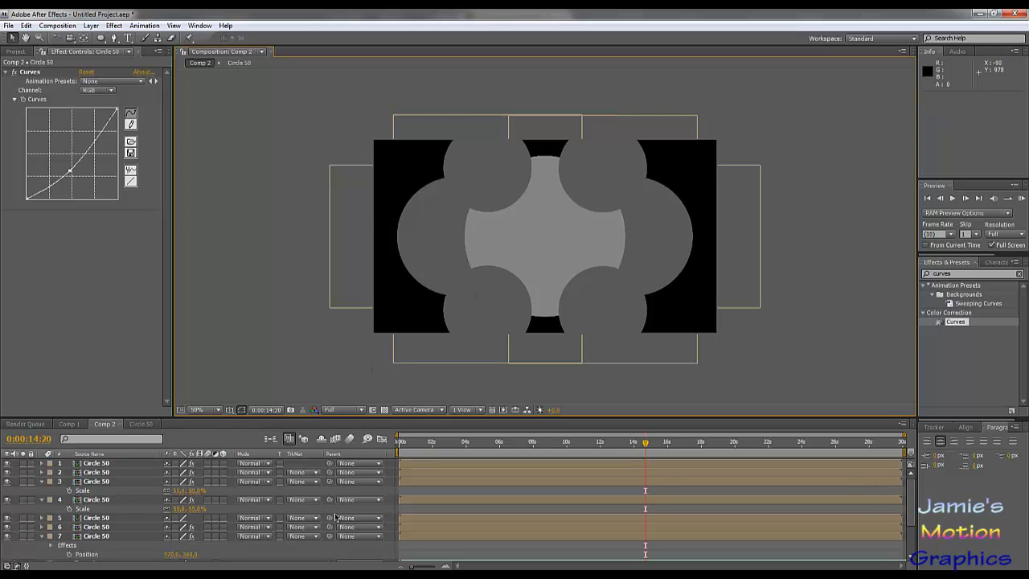
- Darken the upper-left small circle by lowering the midtones of its Curves effect
left_click(100, 465)
left_click(83, 499, "shift")
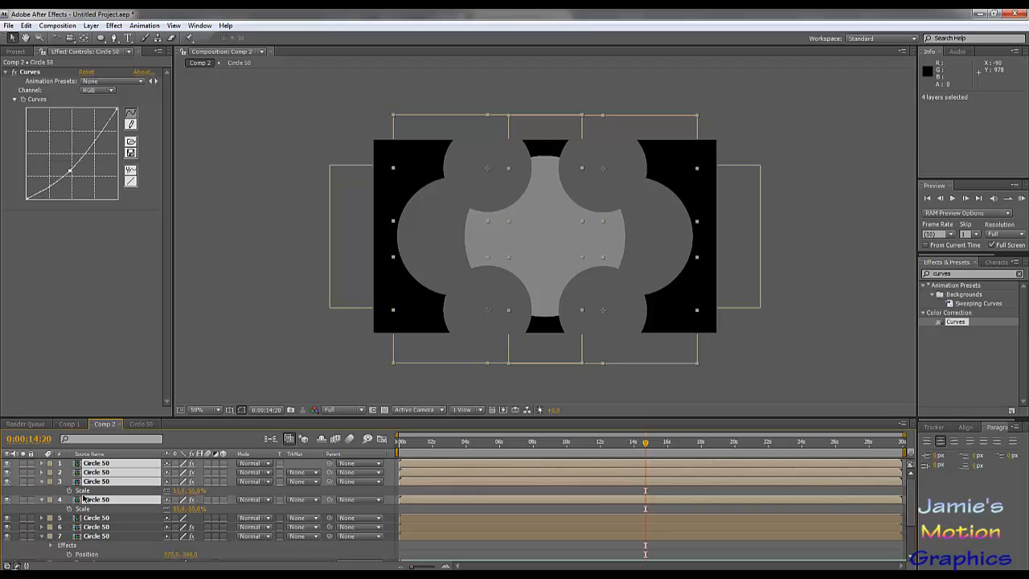
left_click(84, 486)
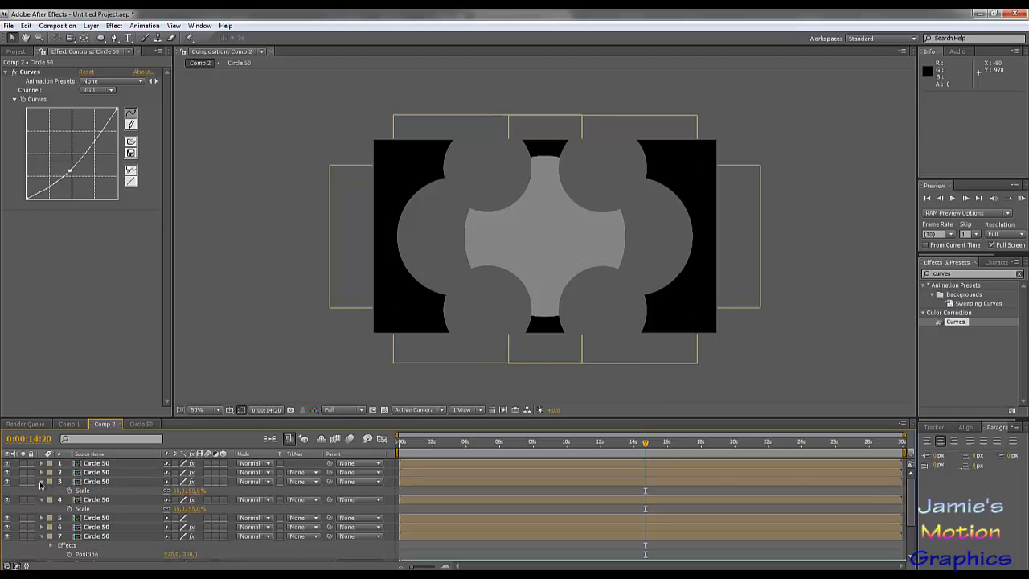
left_click(42, 481)
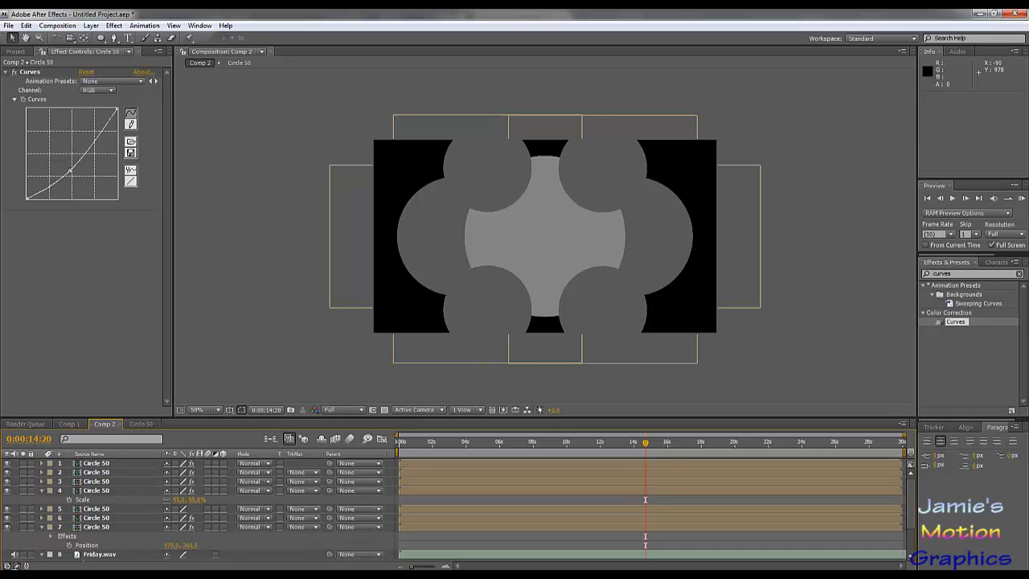
left_click_drag(71, 171, 85, 163)
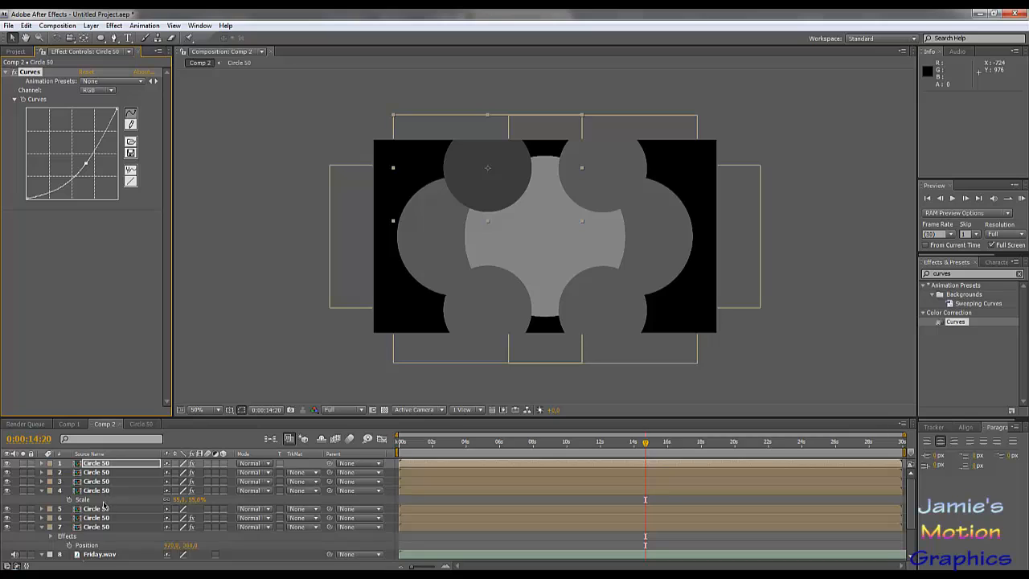
- Paste the darker Curves effect onto the other three small circles and collapse the fourth layer's properties
left_click(90, 473)
key("ctrl+v")
left_click(95, 482)
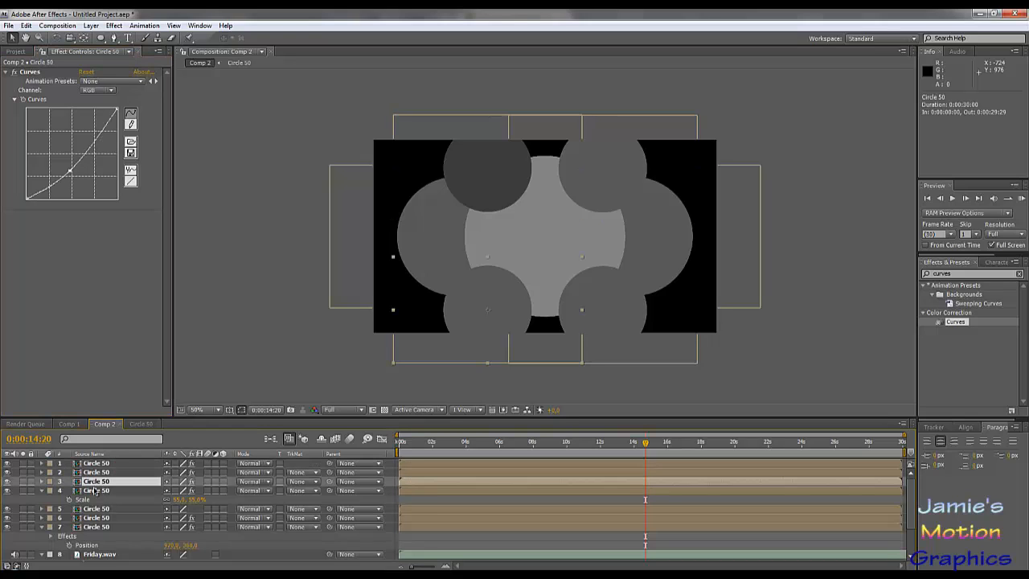
key("ctrl+v")
left_click(95, 491)
key("ctrl+v")
left_click(86, 374)
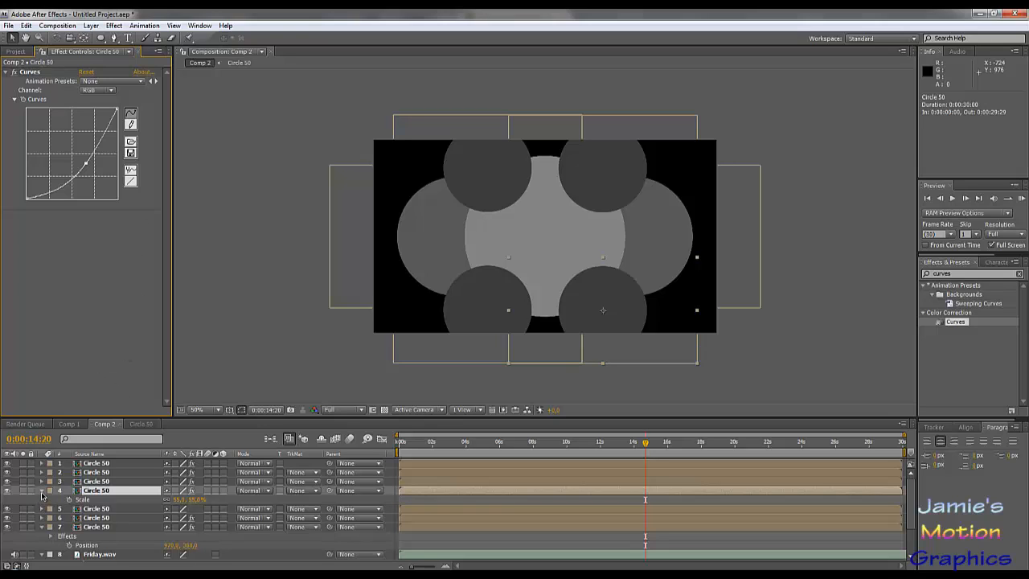
left_click(42, 491)
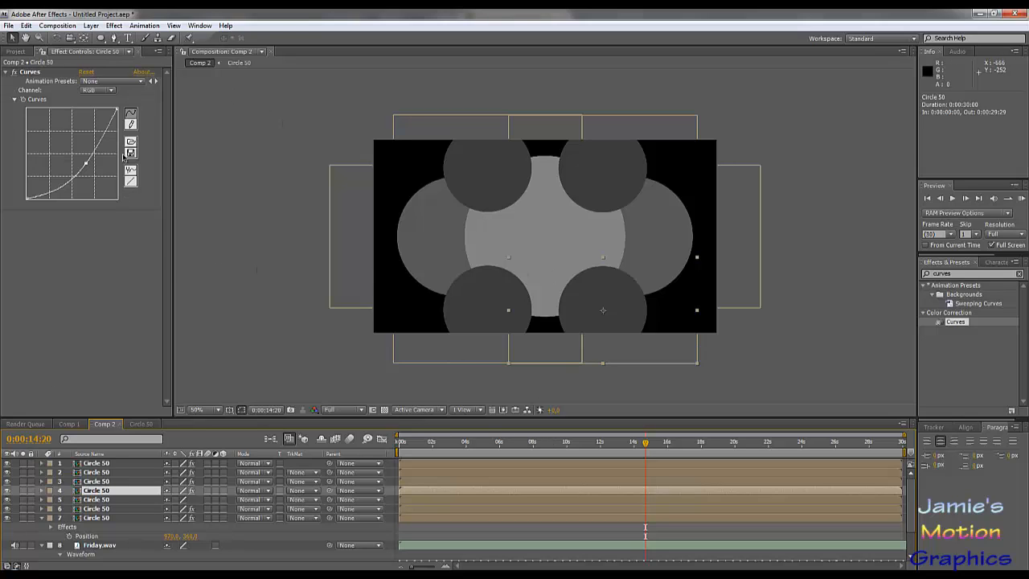
left_click(76, 311)
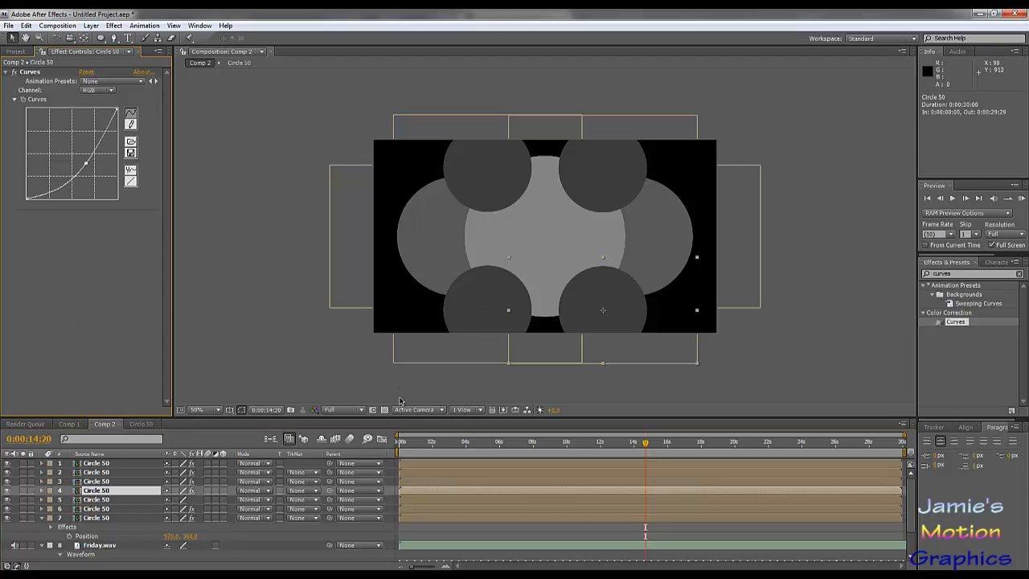
- Find the latest Mask Expansion keyframe in the Circle 50 composition, at 0:00:04:12, and return to Comp 2
left_click(454, 376)
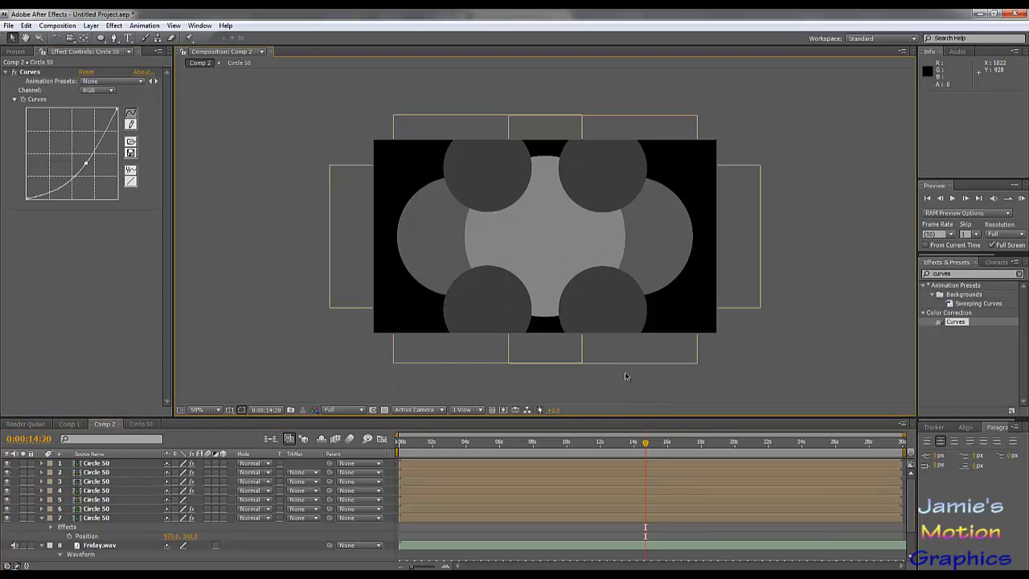
left_click_drag(569, 447, 449, 450)
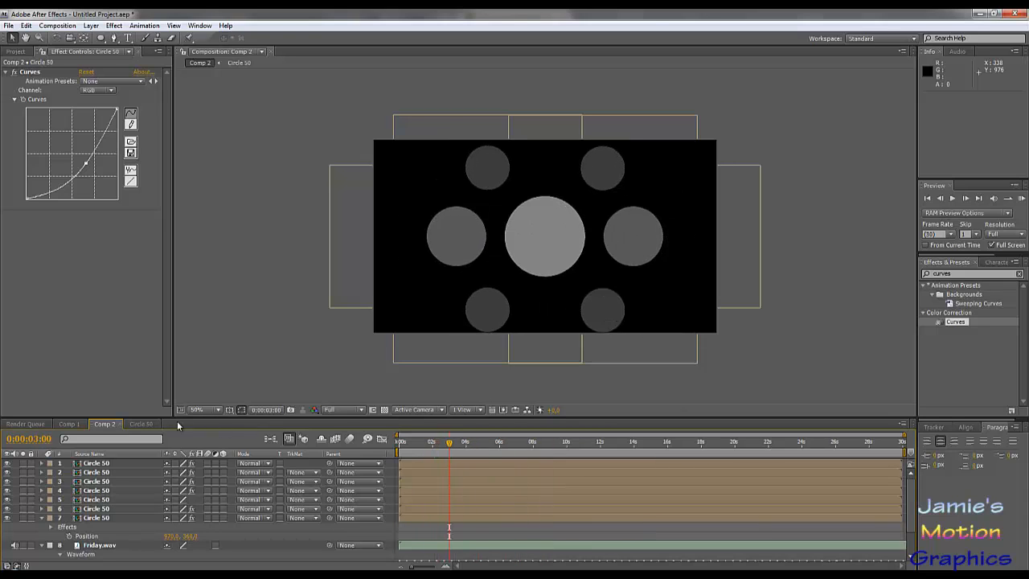
left_click(141, 423)
left_click_drag(472, 445, 473, 445)
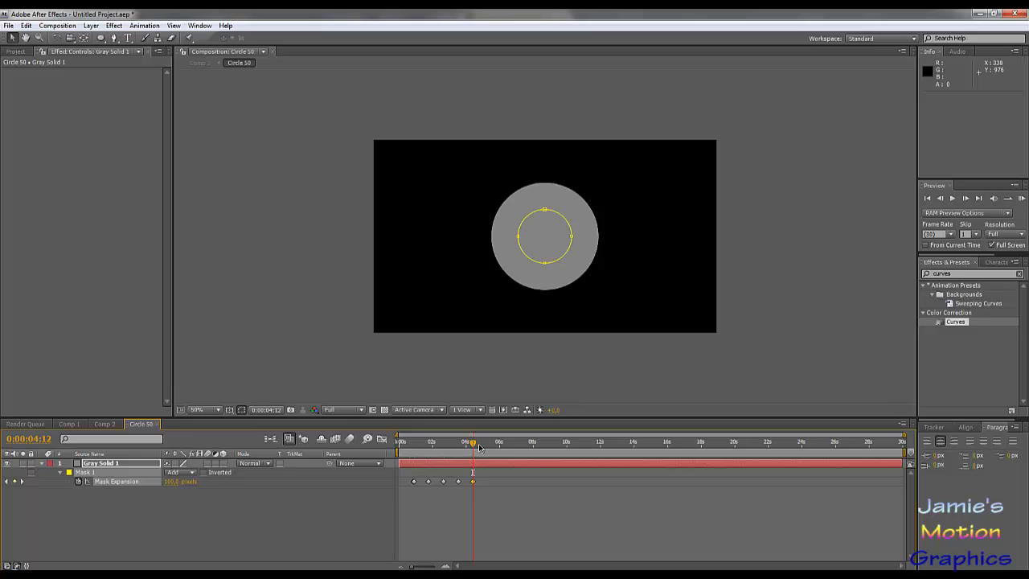
left_click(105, 424)
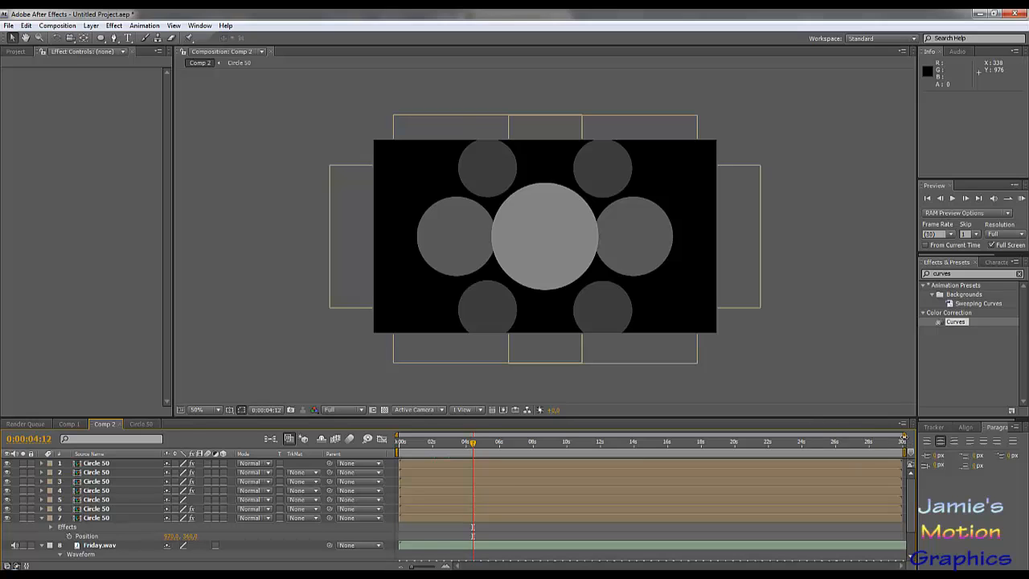
- Magnify the Comp 2 timeline and compare frames 0:00:04:12 and 0:00:04:13 against the Friday.wav waveform
left_click_drag(903, 435, 571, 463)
scroll(631, 474, "down", 2)
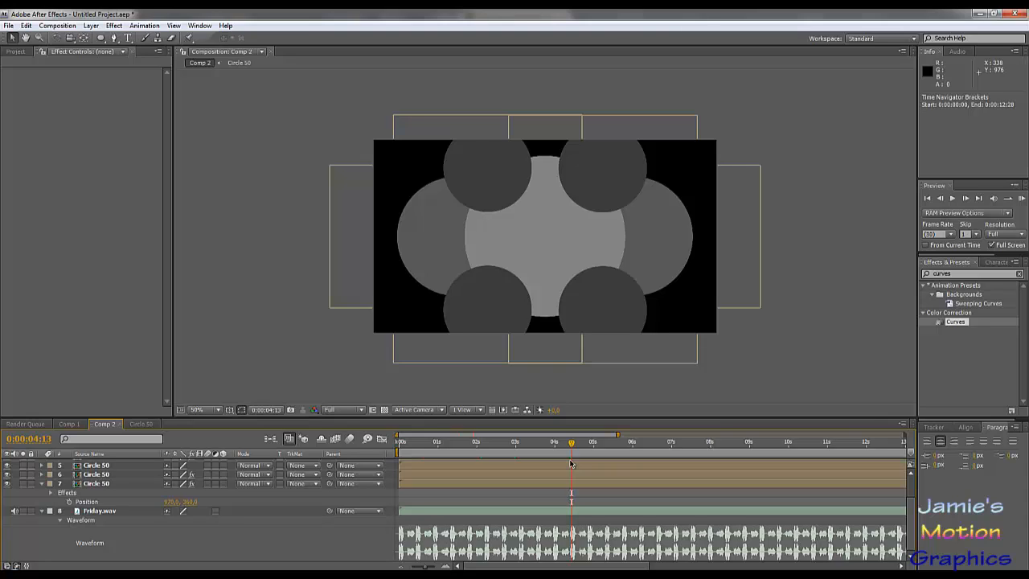
key("Page_Up")
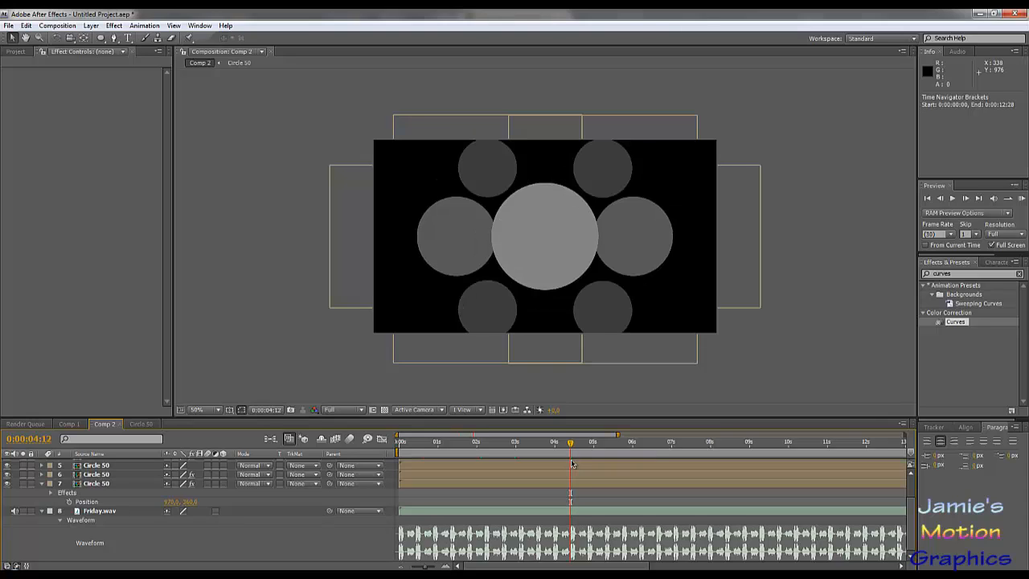
key("Page_Down")
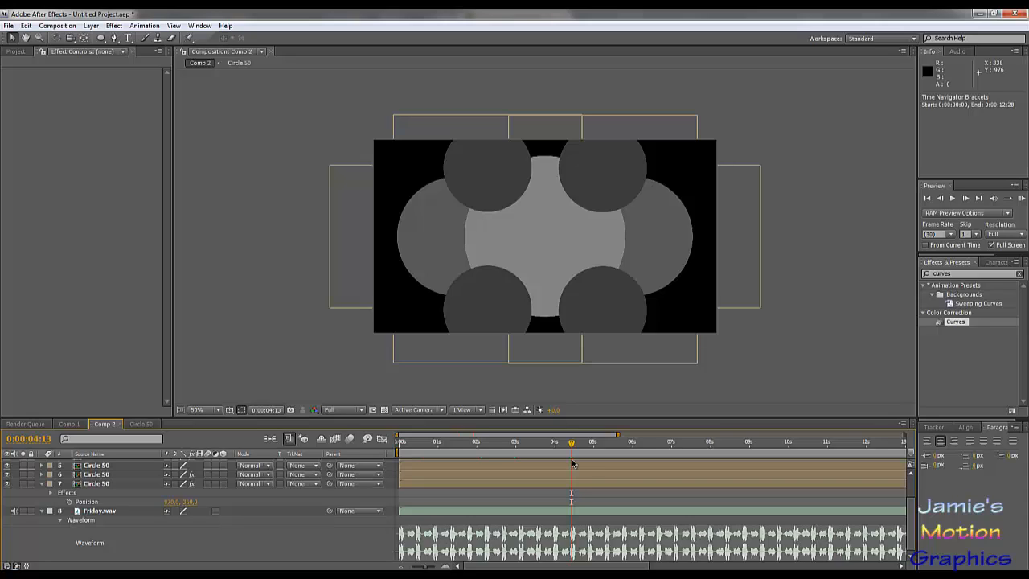
key("Page_Up")
key("Page_Down")
- Set the current time to 0:00:05:10 on the audio beat and duplicate the topmost Circle 50 layer
left_click_drag(591, 446, 517, 435)
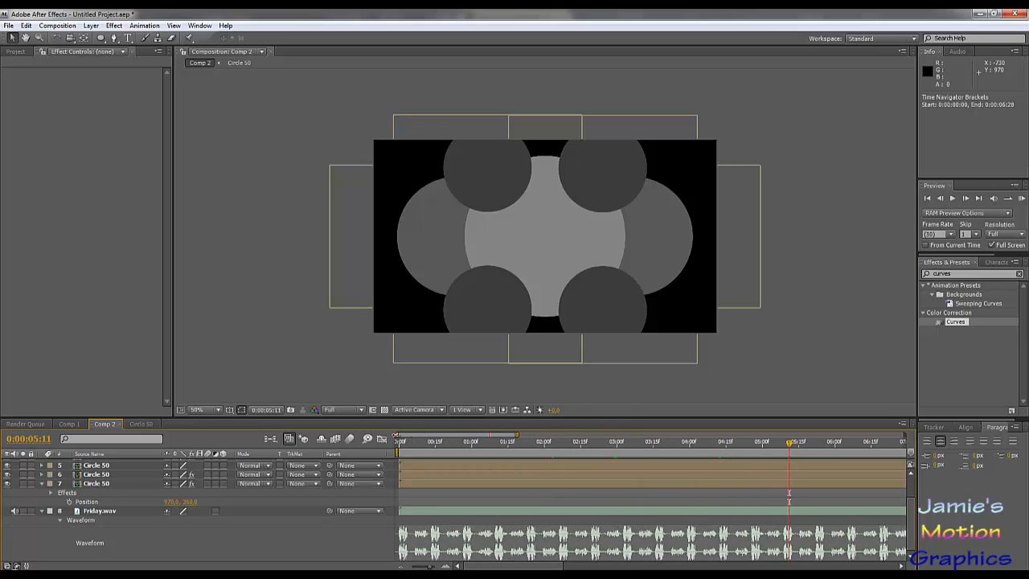
left_click_drag(400, 435, 446, 435)
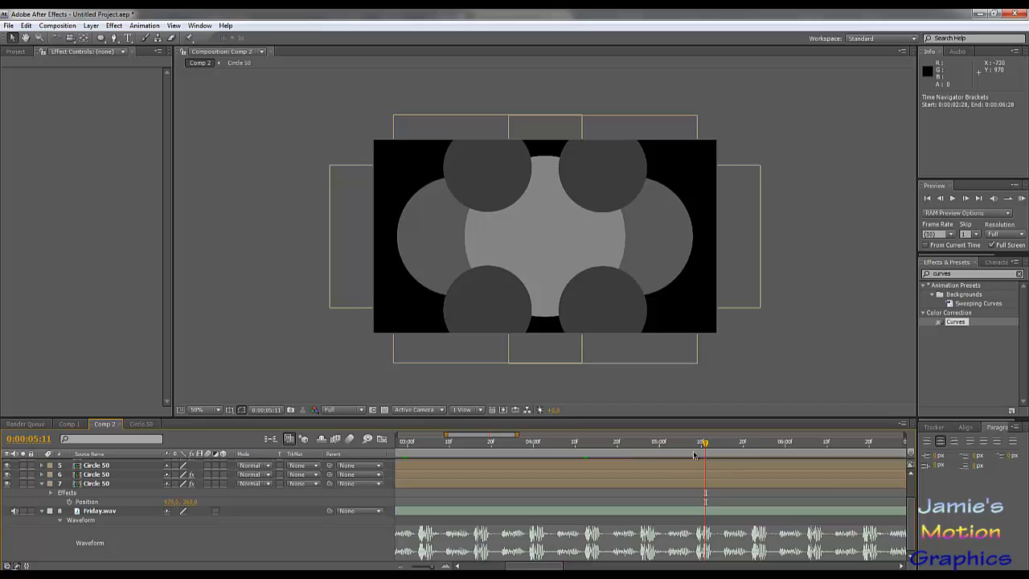
left_click_drag(517, 435, 621, 452)
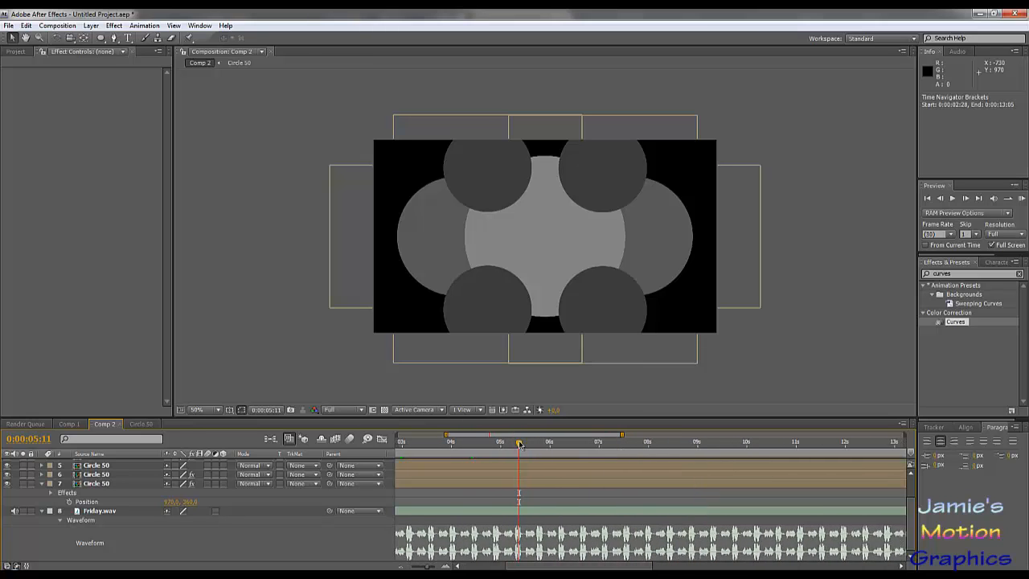
key("Page_Up")
scroll(138, 475, "up", 2)
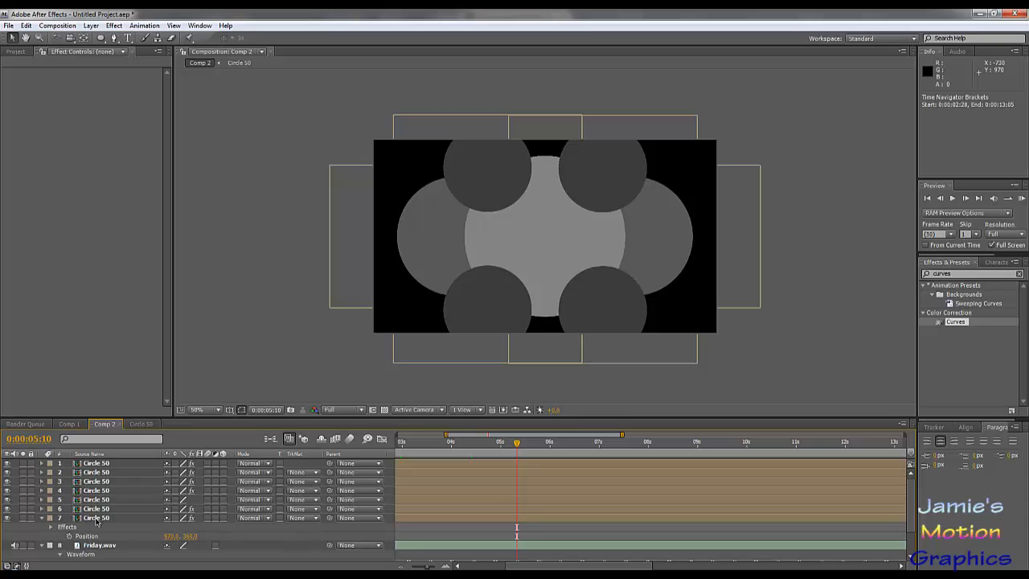
left_click(95, 519)
left_click(108, 464)
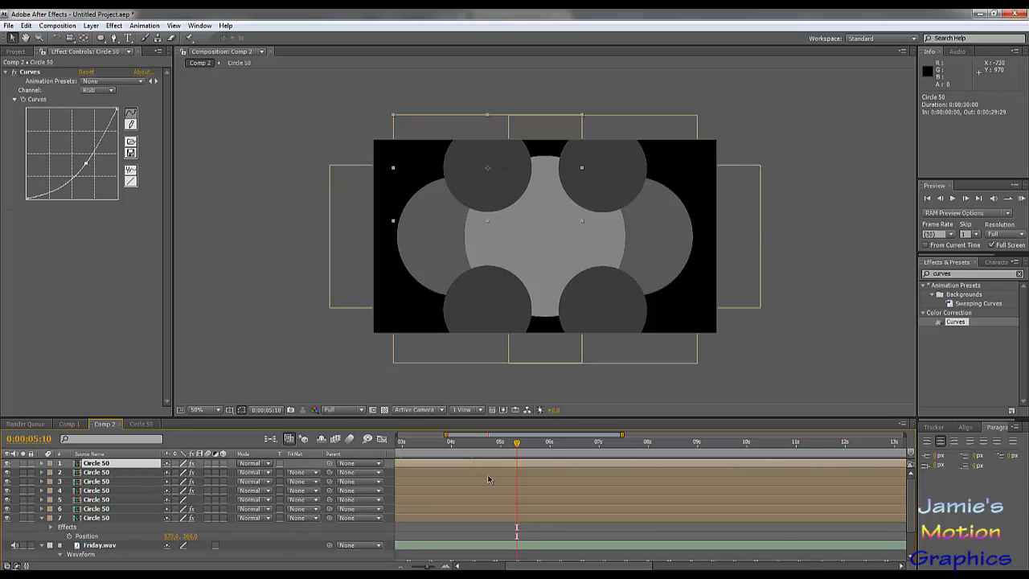
key("ctrl+d")
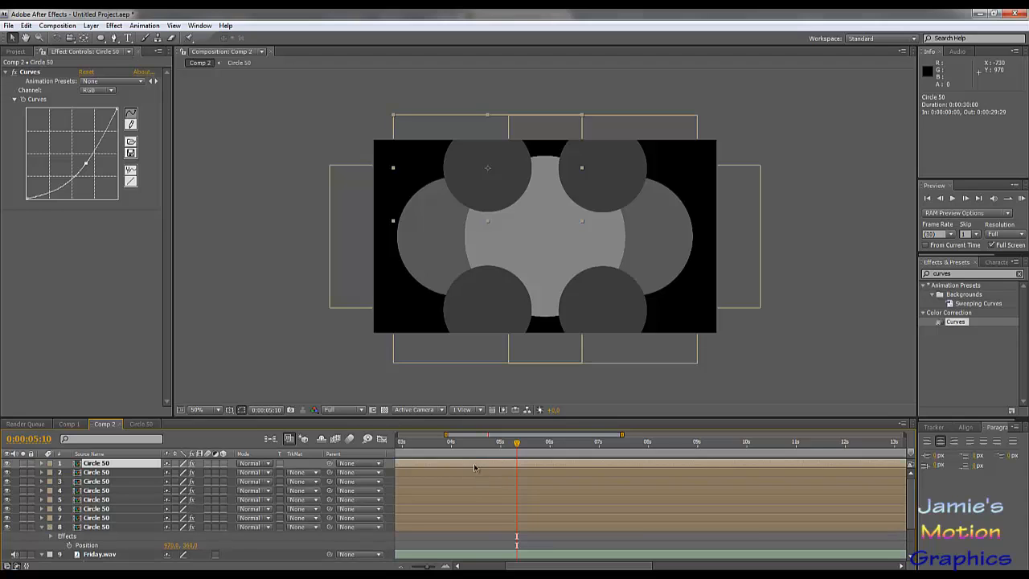
- Place the duplicate circle near the centre of the frame, at about 638, 390, and start its layer at 0:00:04:12
left_click_drag(571, 466, 667, 486)
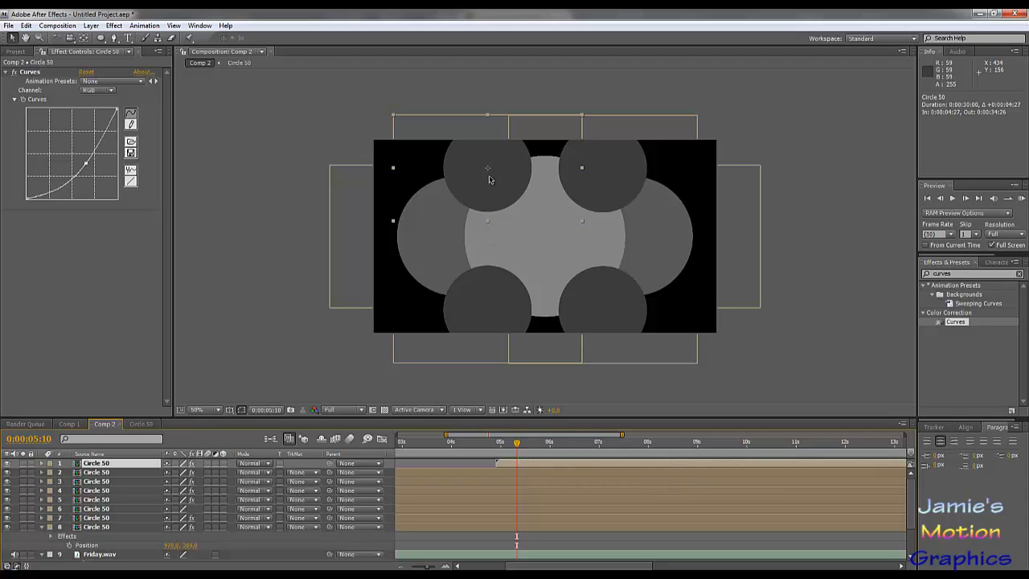
left_click_drag(500, 182, 570, 278)
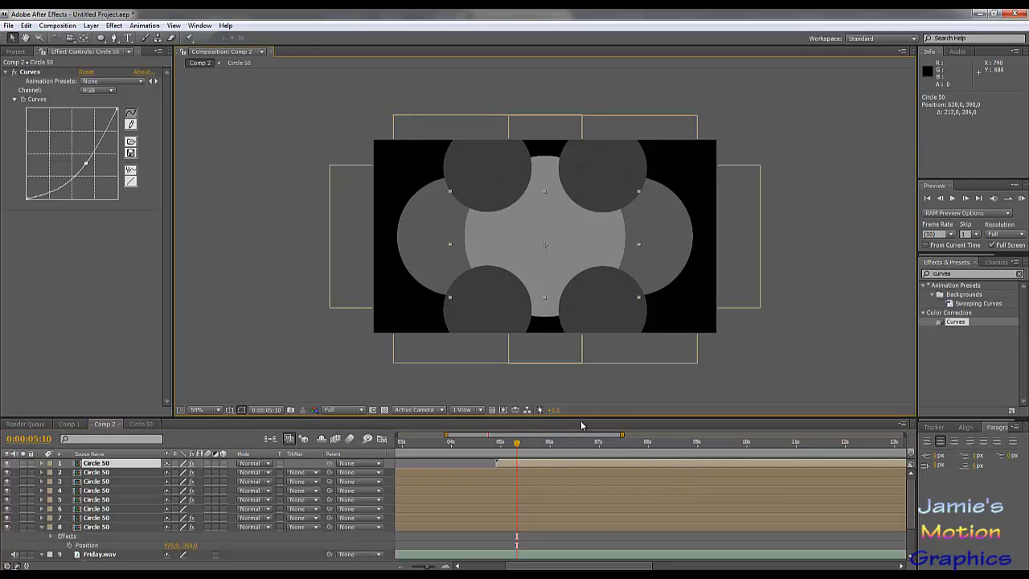
left_click_drag(553, 467, 527, 464)
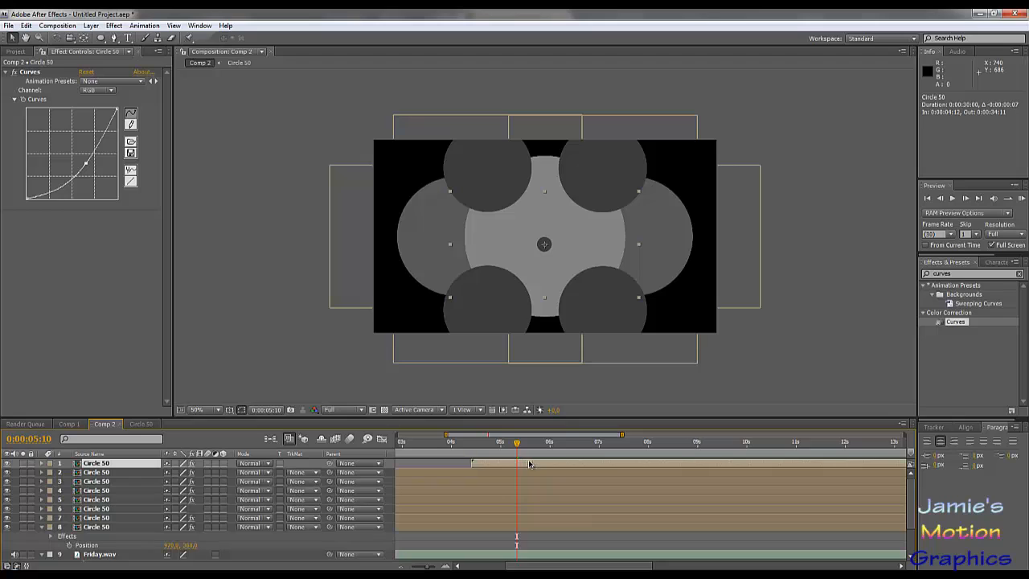
left_click_drag(531, 464, 528, 464)
- Check the new circle's timing against the audio waveform between 0:00:04:12 and 0:00:05:09
scroll(505, 472, "down", 3)
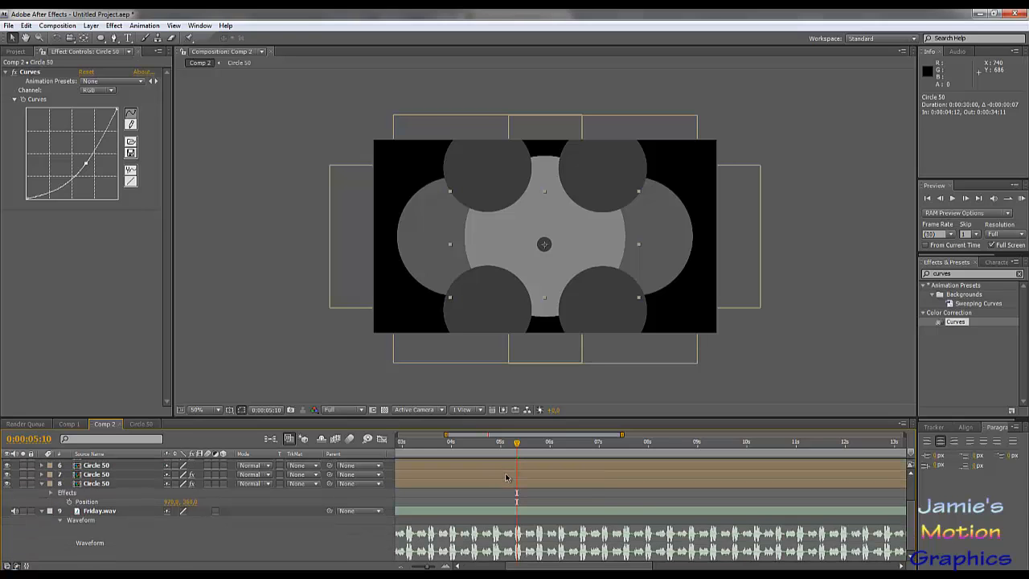
scroll(505, 478, "up", 3)
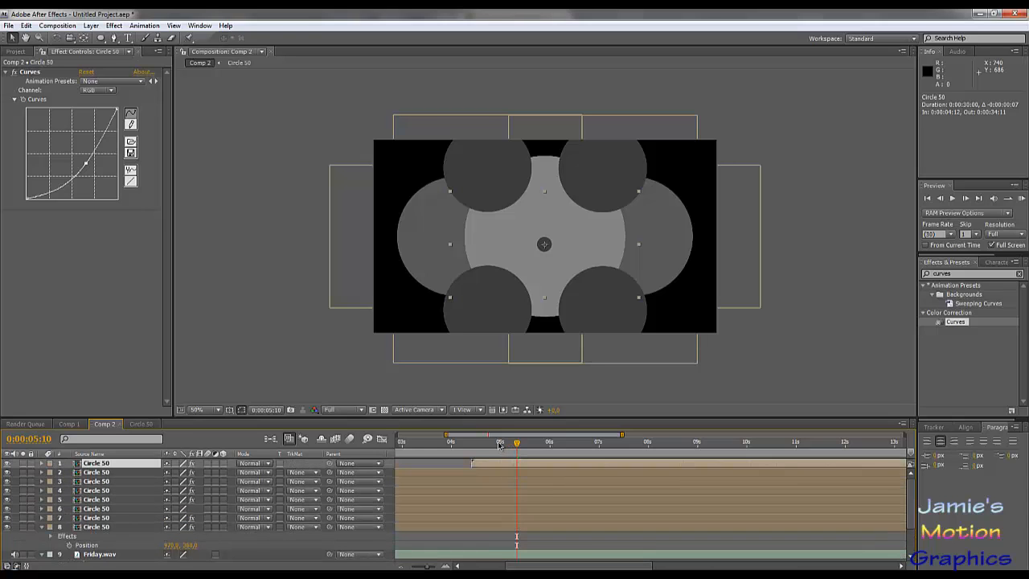
left_click_drag(499, 444, 472, 446)
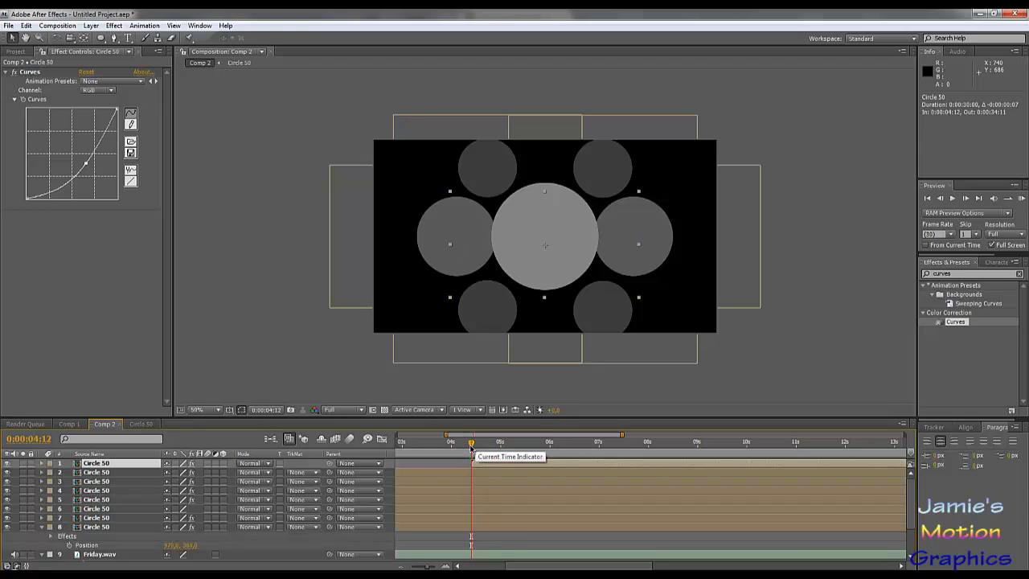
left_click_drag(471, 448, 476, 473)
scroll(492, 482, "down", 3)
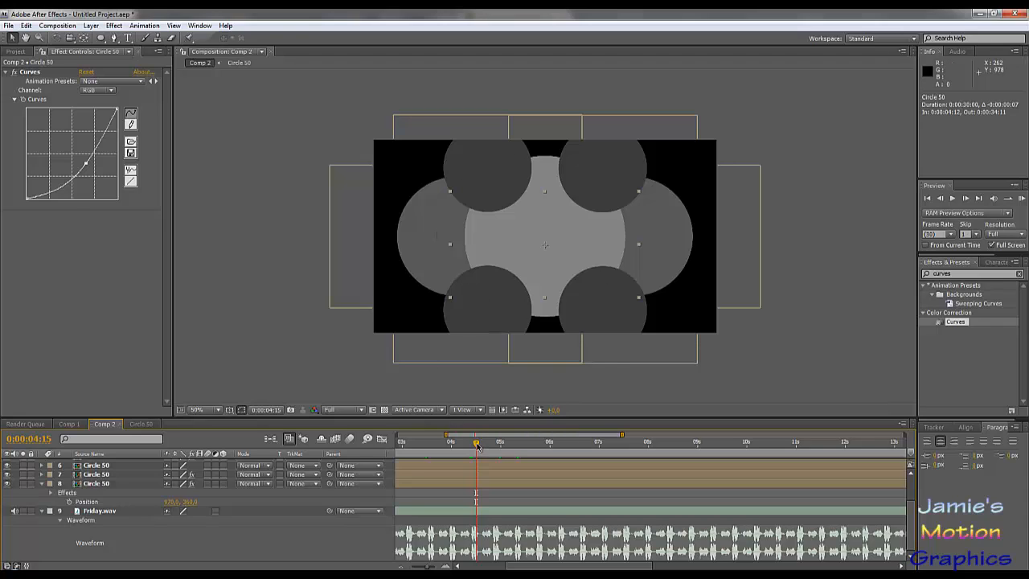
left_click_drag(478, 445, 515, 455)
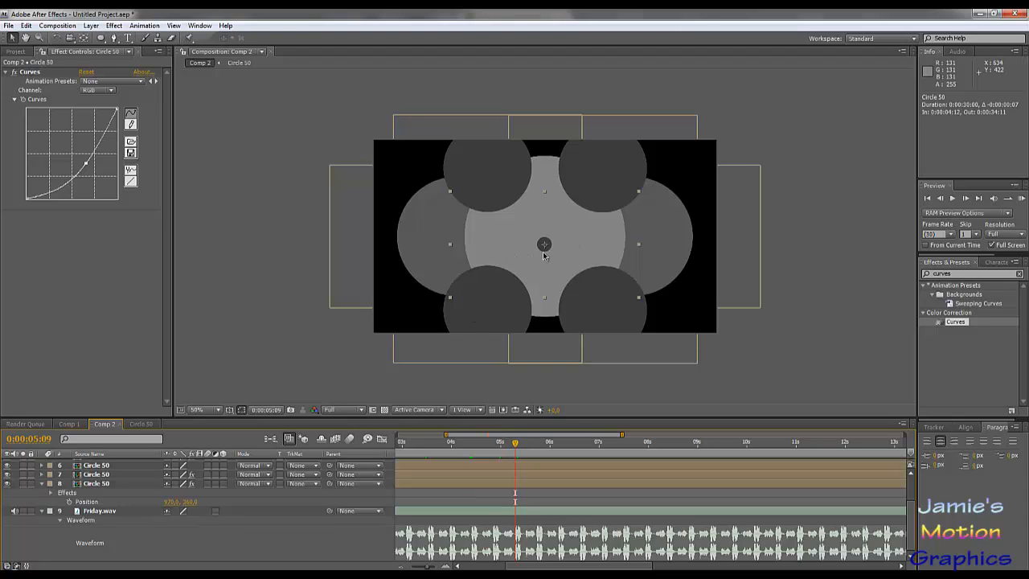
- Brighten the new centre circle by raising the midtones of its Curves effect
scroll(443, 505, "up", 3)
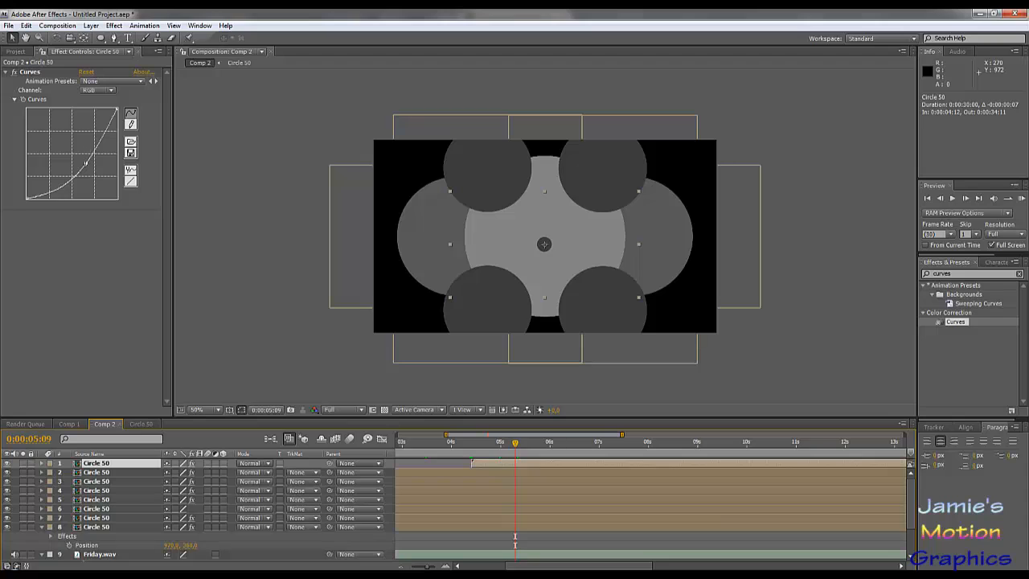
left_click_drag(86, 163, 62, 149)
key("ctrl+z")
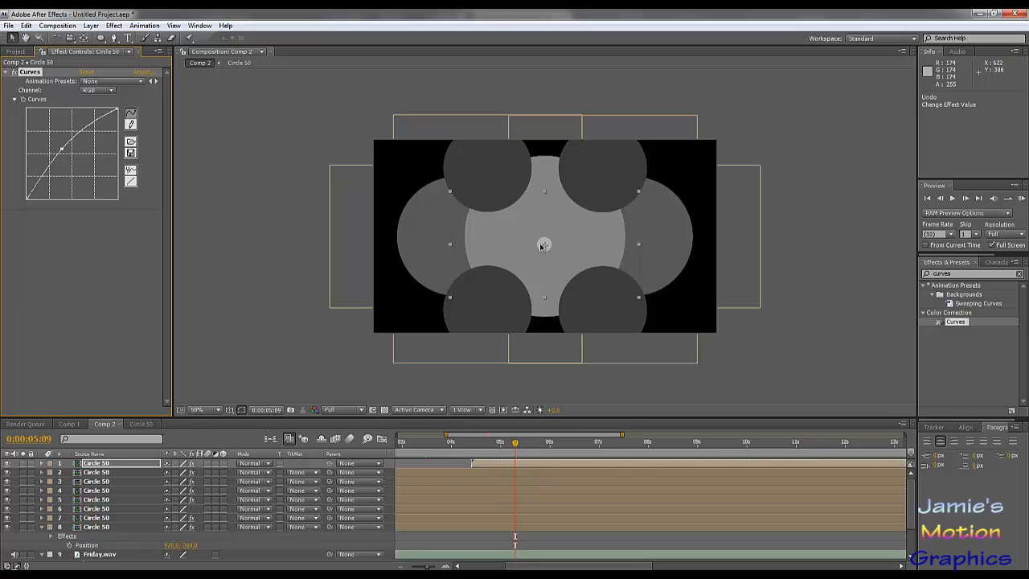
- Reveal the bright circle's scale and set it to 100%
key("s")
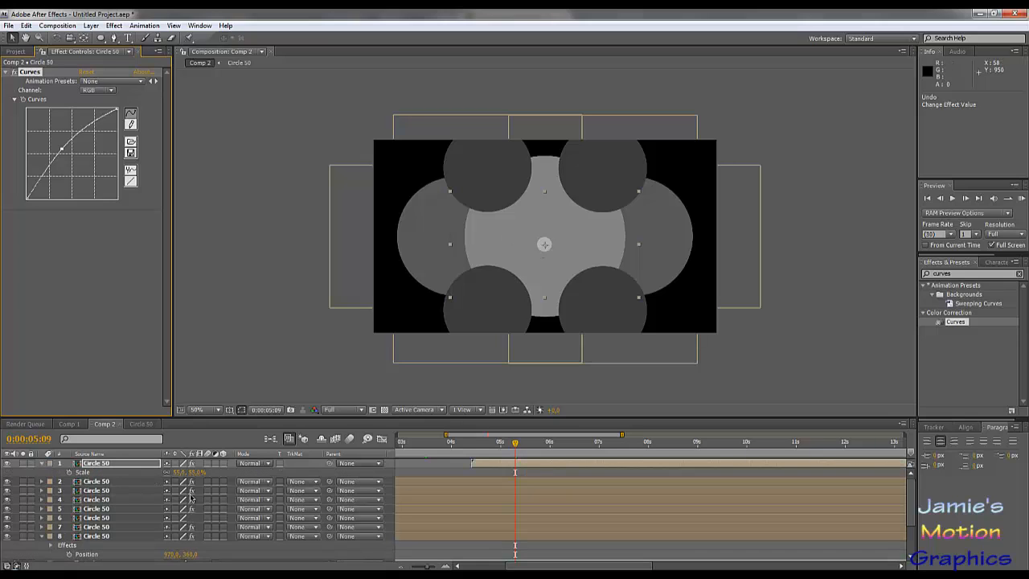
left_click(196, 472)
type("10")
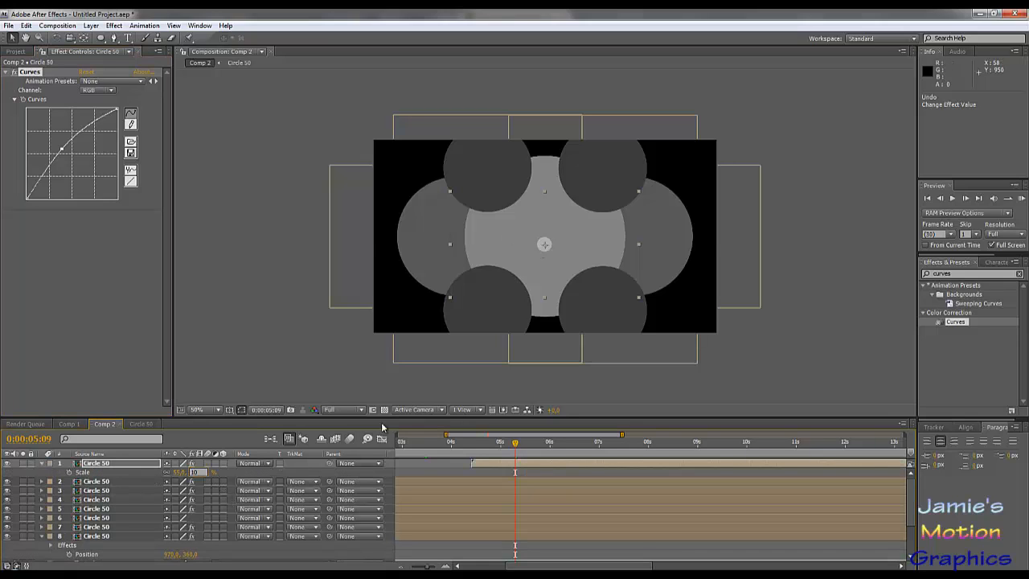
type("0")
key("Return")
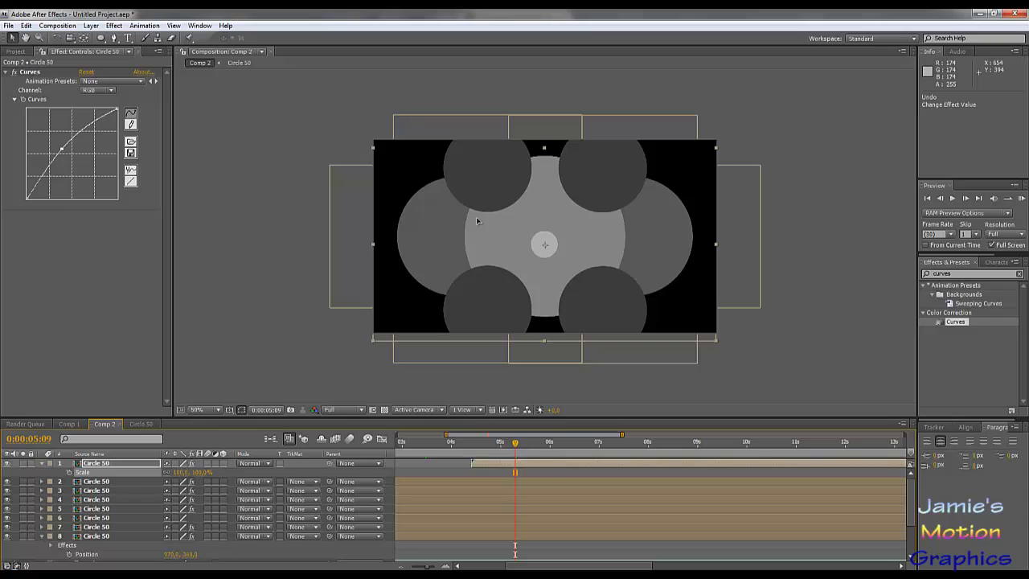
- Move the bright circle to about 174, 188 and place a duplicate straight below it at about 174, 532
left_click_drag(544, 244, 425, 193)
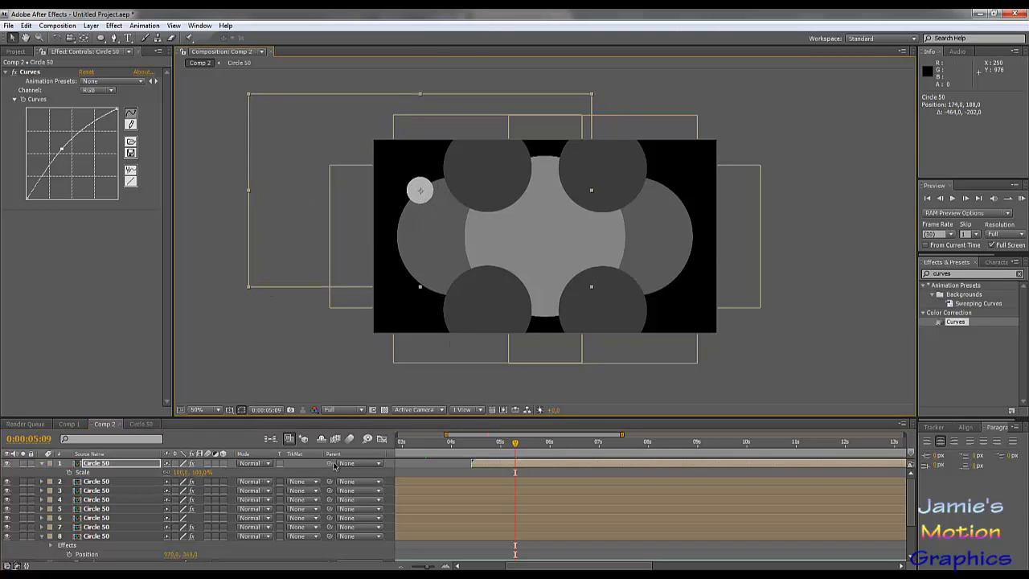
key("ctrl+d")
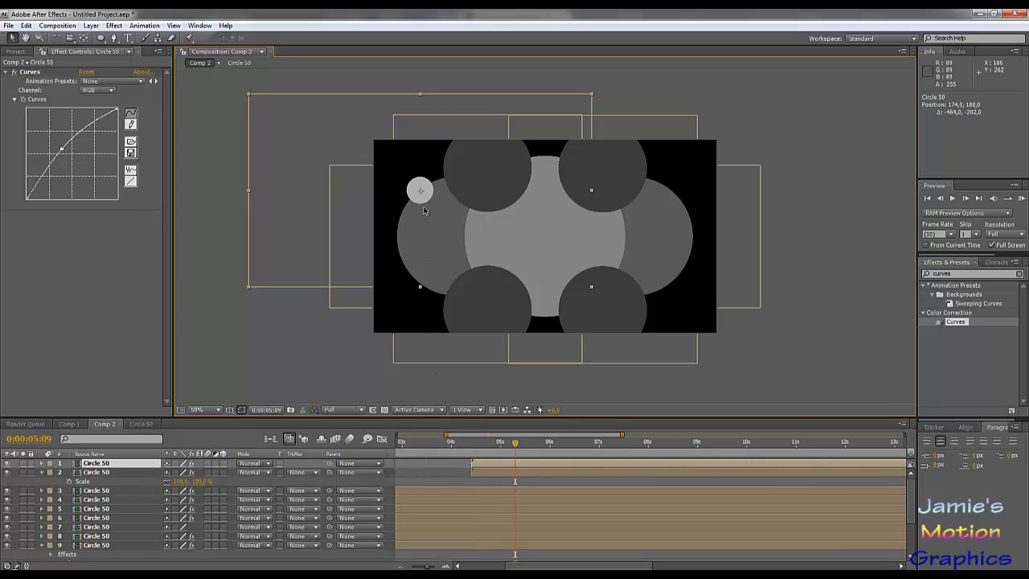
left_click_drag(425, 200, 425, 289)
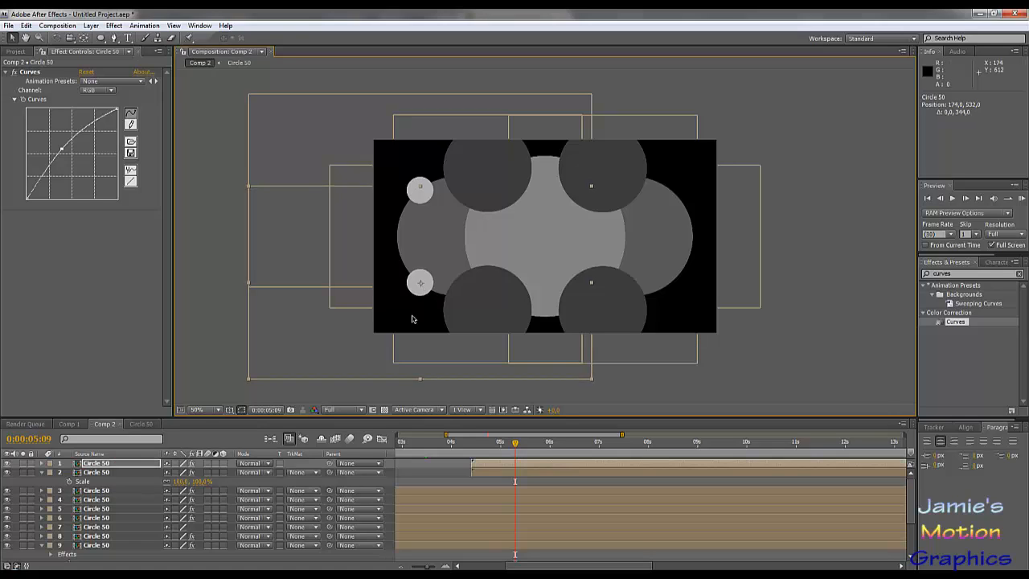
- Duplicate both bright circles, stack the copies on top, and move the pair straight across, placing the lower one at about 1104, 532
left_click(113, 476, "shift")
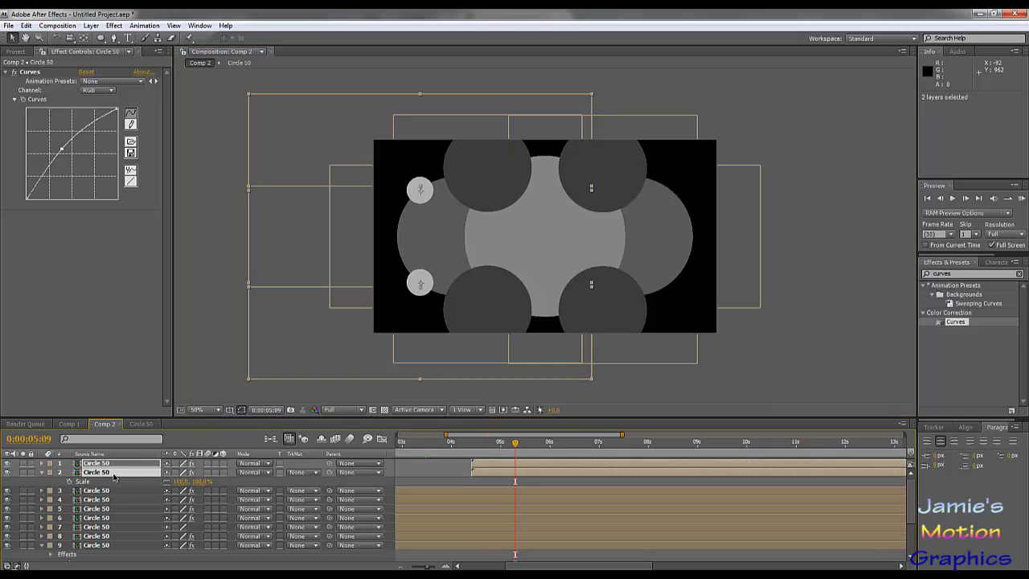
key("ctrl+d")
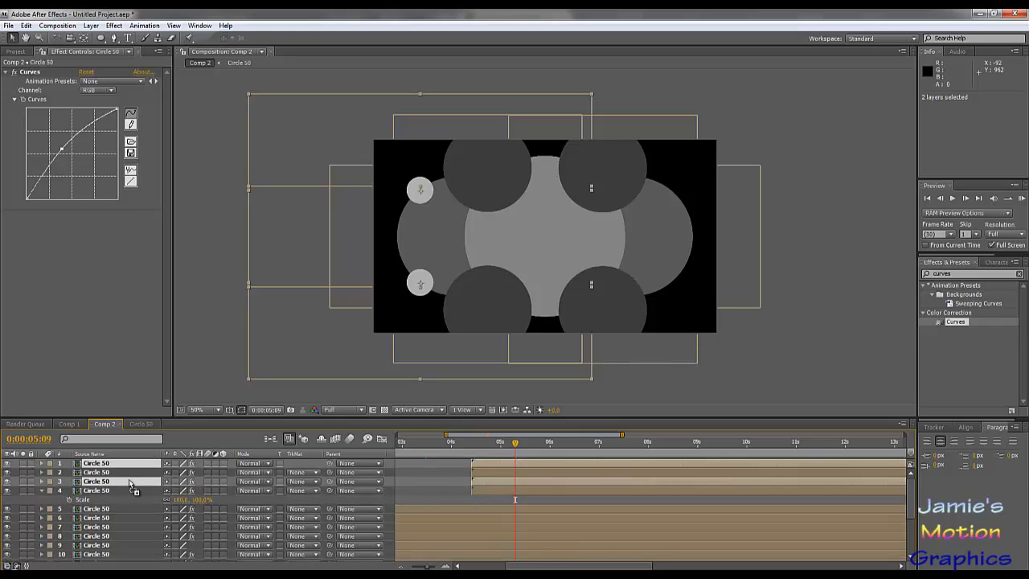
left_click_drag(131, 484, 131, 471)
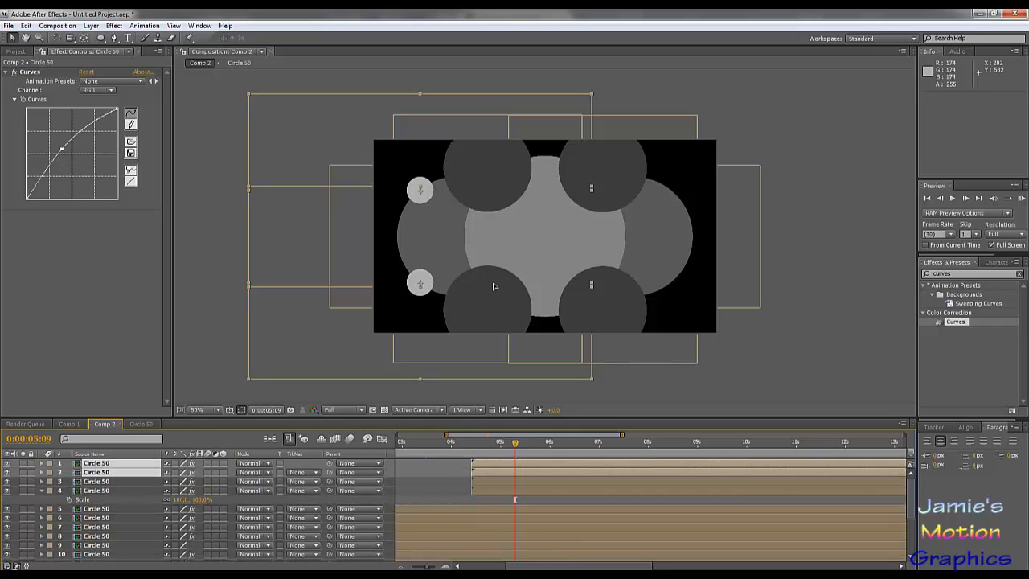
left_click_drag(434, 288, 677, 287)
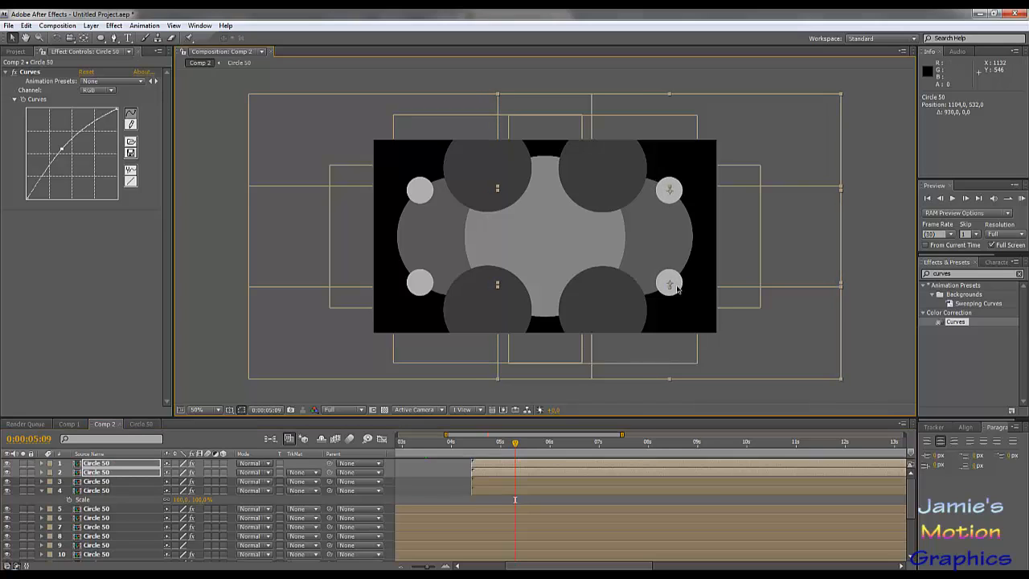
- At 0:00:09:05, duplicate the two bright circles at the composition's right side and stack both copies above all other layers
left_click_drag(497, 446, 706, 472)
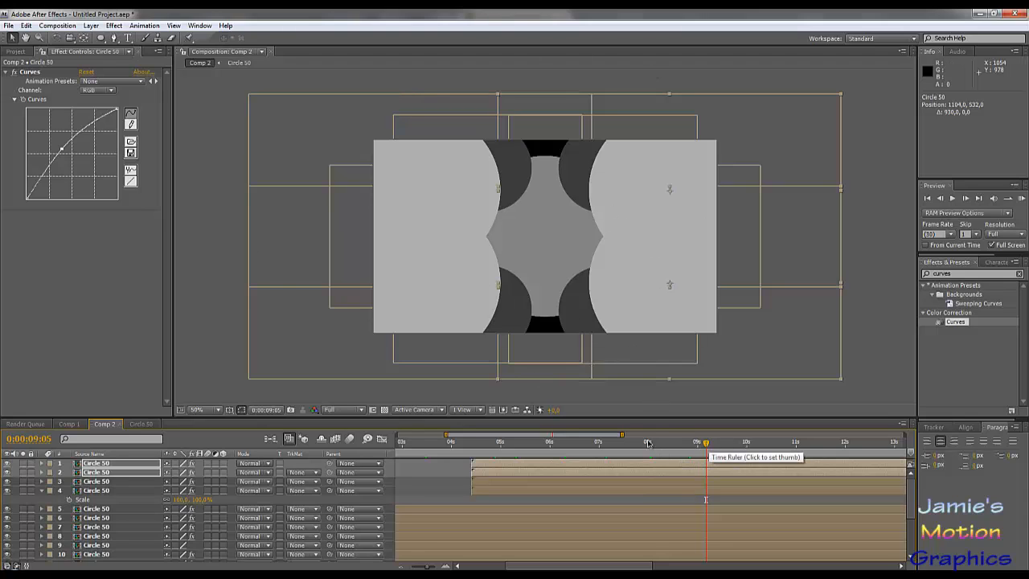
mouse_move(702, 448)
left_mouse_down()
mouse_move(689, 444)
mouse_move(707, 453)
left_mouse_up()
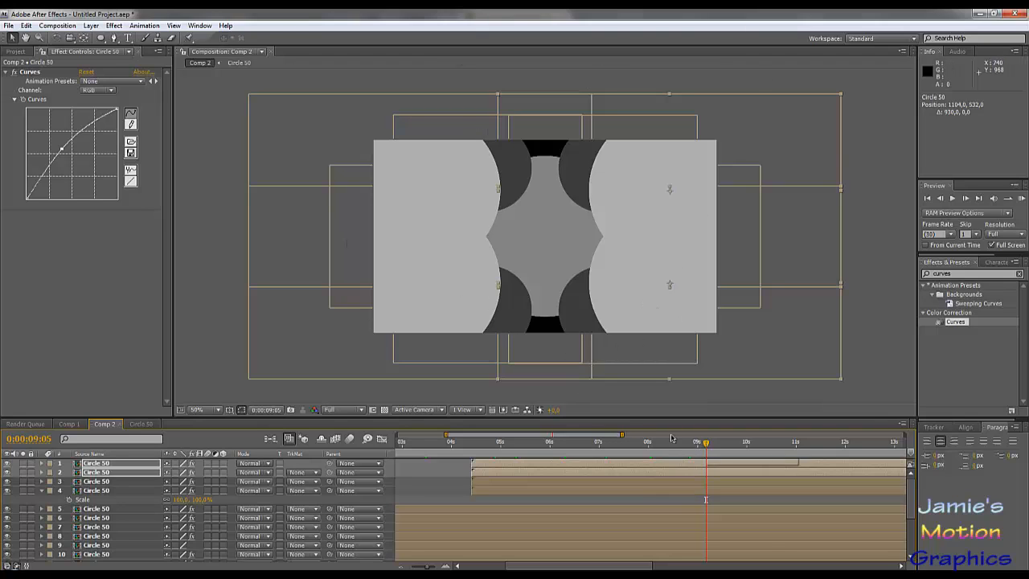
mouse_move(622, 434)
left_mouse_down()
mouse_move(904, 435)
mouse_move(595, 435)
mouse_move(621, 436)
left_mouse_up()
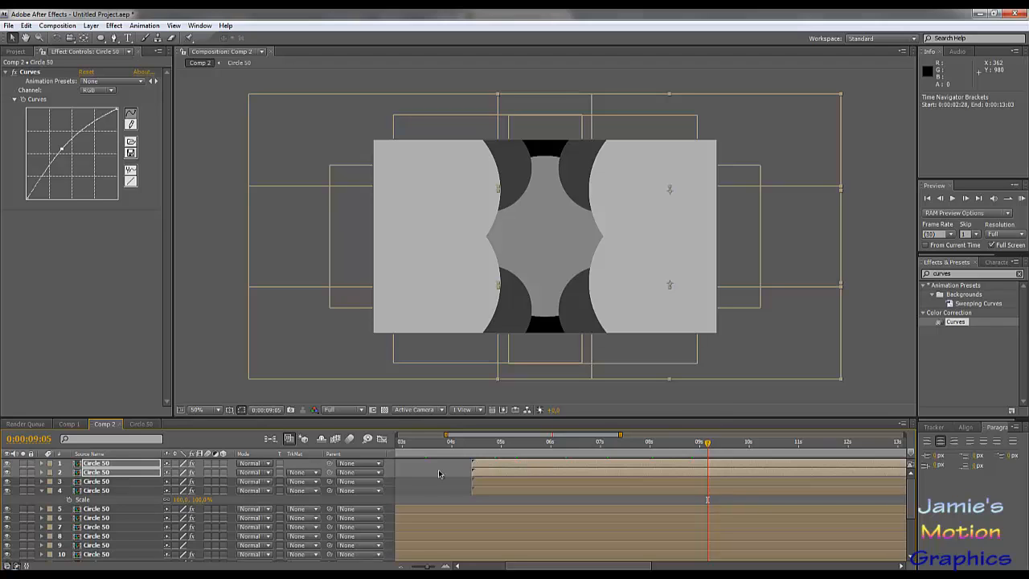
key("ctrl+d")
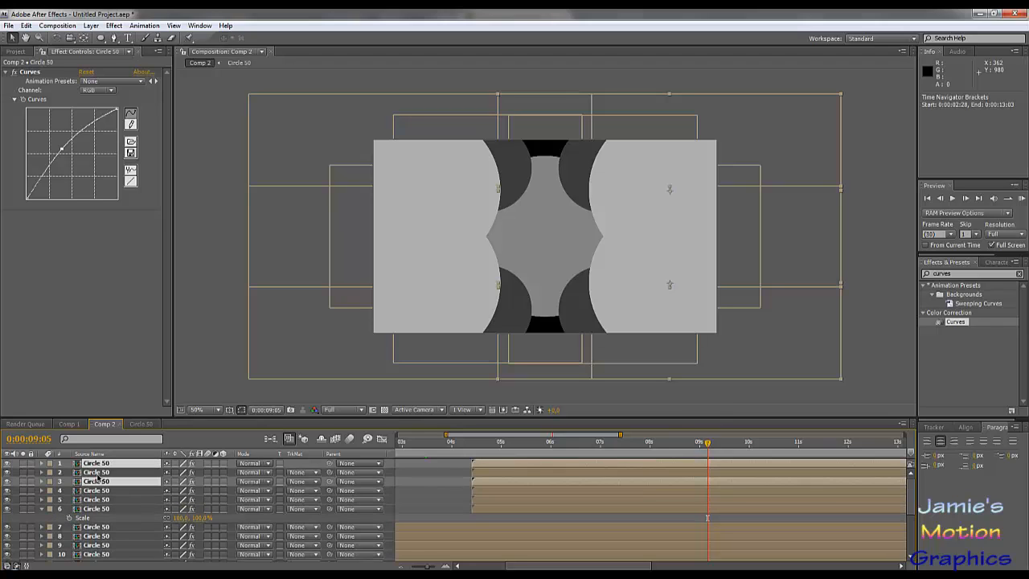
left_click_drag(99, 483, 103, 470)
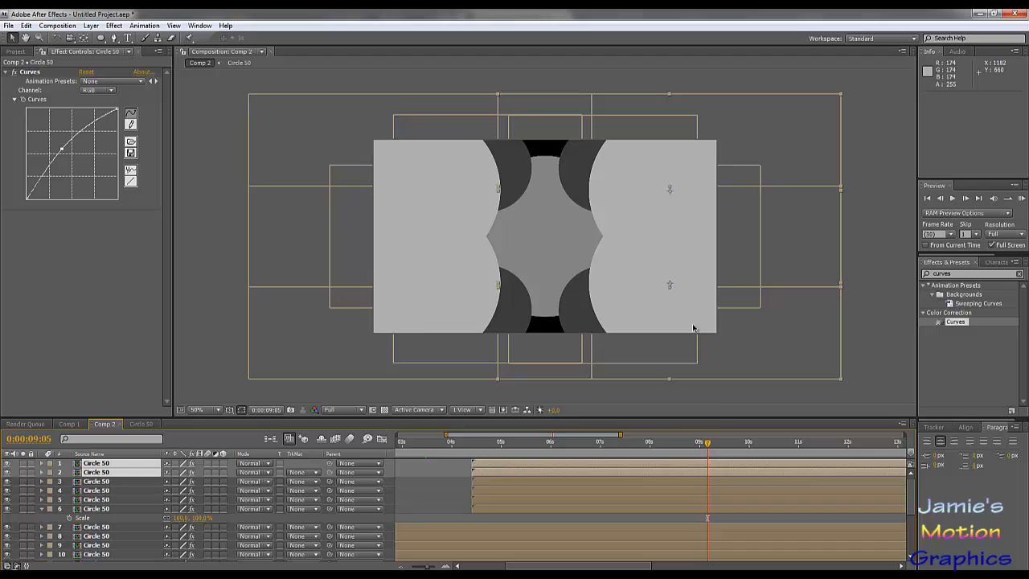
left_click_drag(664, 469, 664, 471)
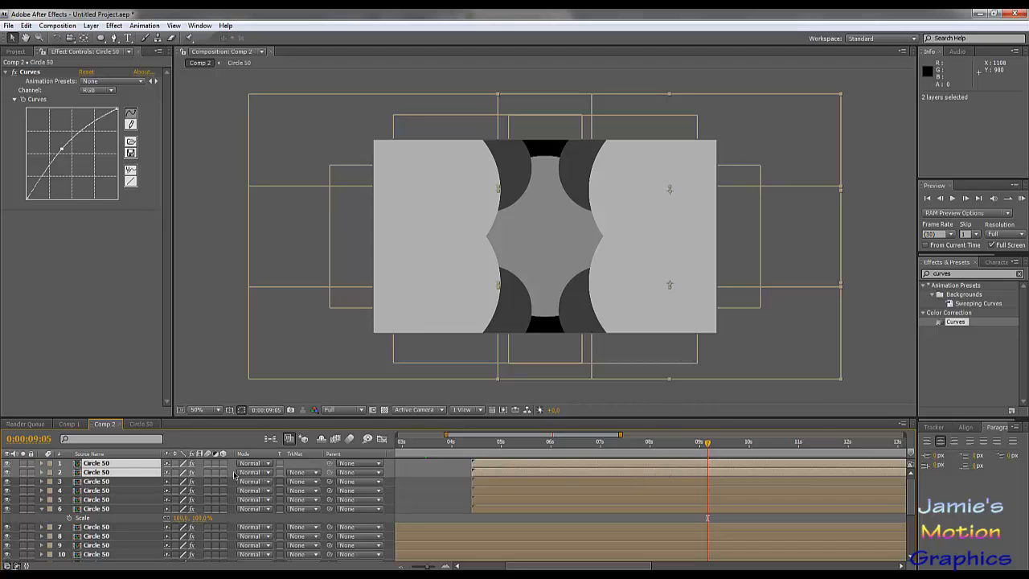
- Move one bright copy to the composition's bottom centre at about 644, 680 and the other to the top centre at 640, 56
left_click(115, 483)
left_click(115, 473)
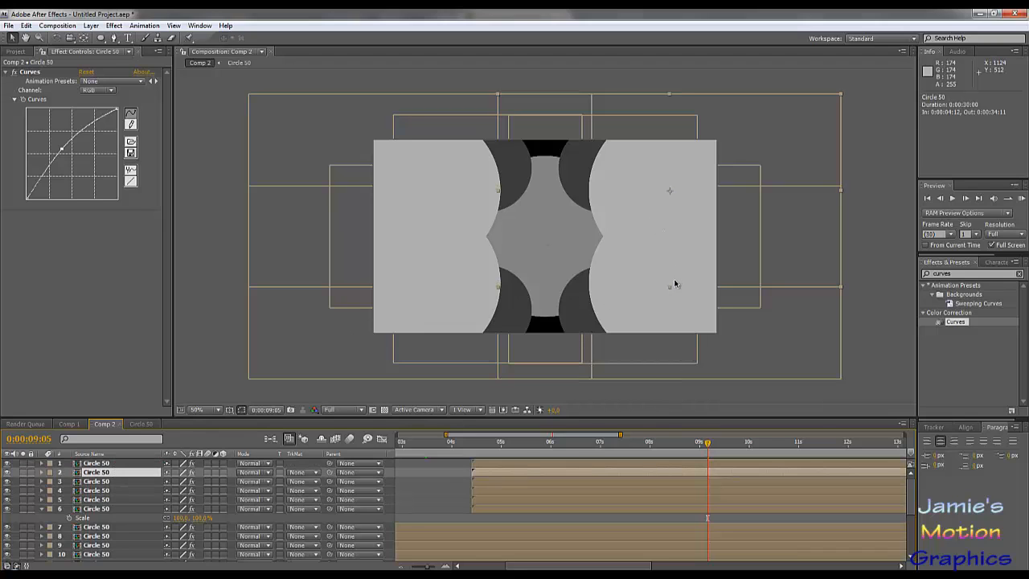
left_click_drag(619, 306, 555, 335)
left_click(661, 158)
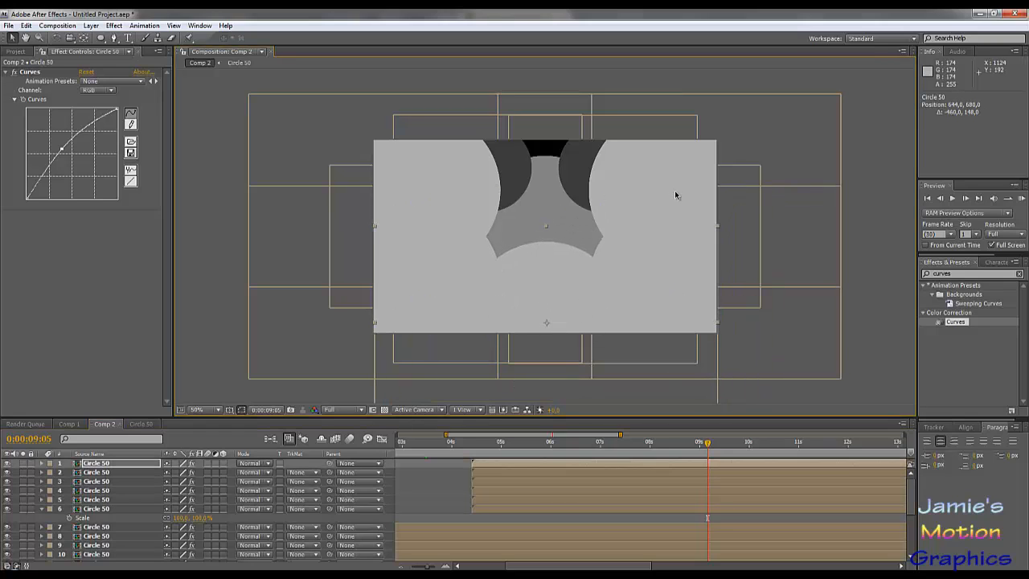
left_click_drag(675, 192, 551, 159)
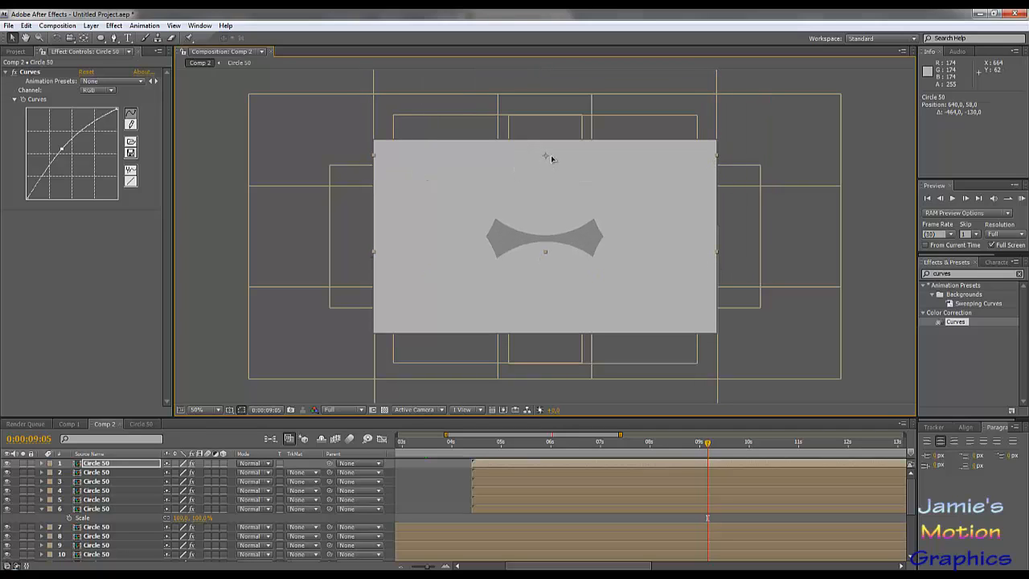
left_click(539, 233)
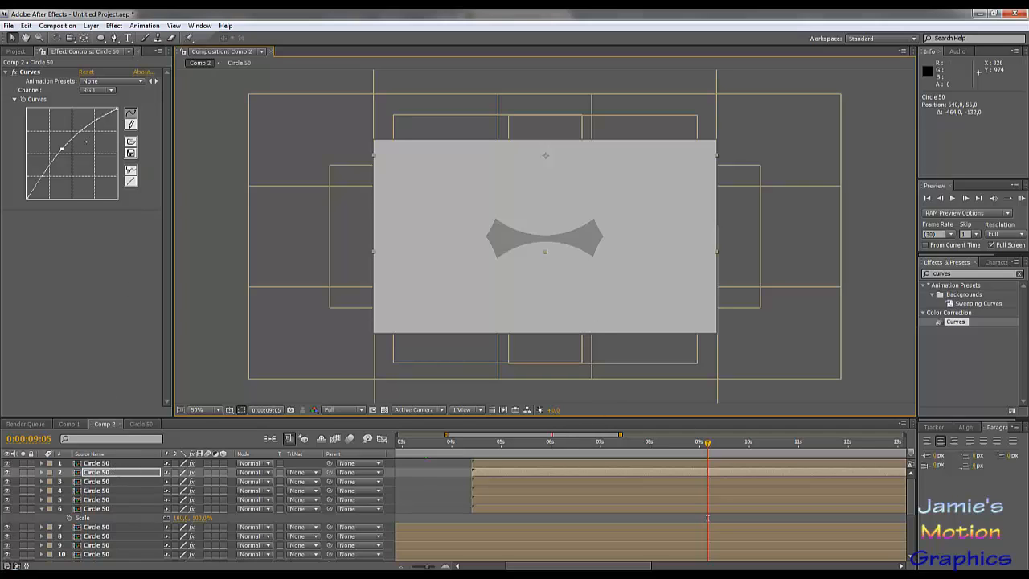
- Darken the top centre circle by lowering its Curves midtones, and copy that Curves setting onto the bottom centre circle
left_click_drag(61, 149, 76, 159)
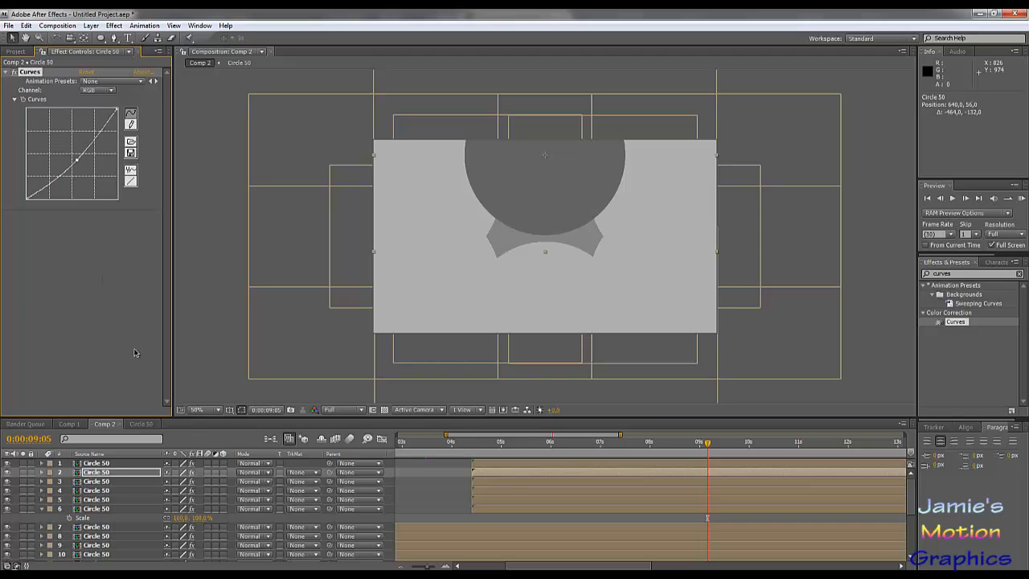
key("ctrl+d")
key("ctrl+z")
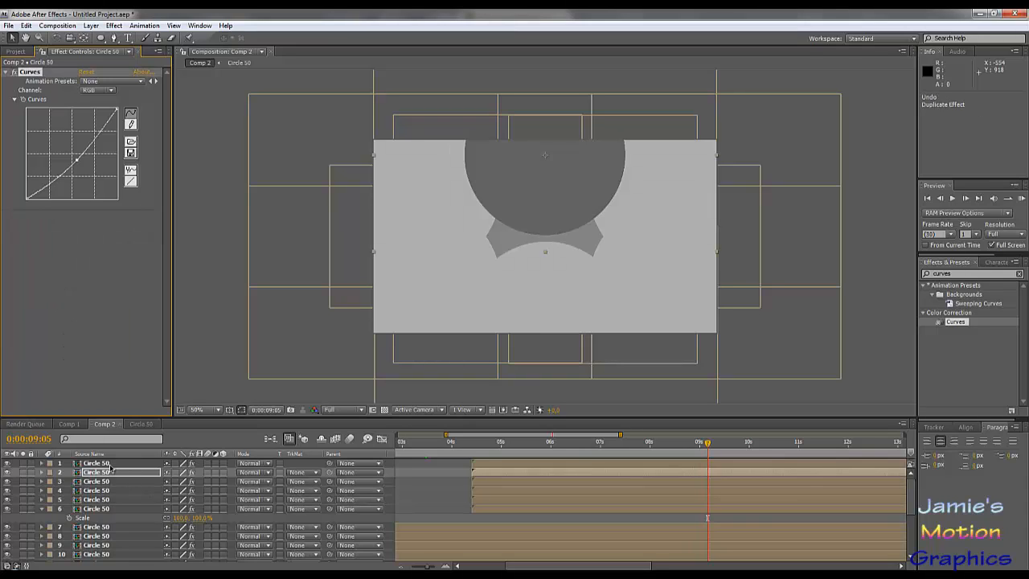
left_click(114, 463)
key("ctrl+v")
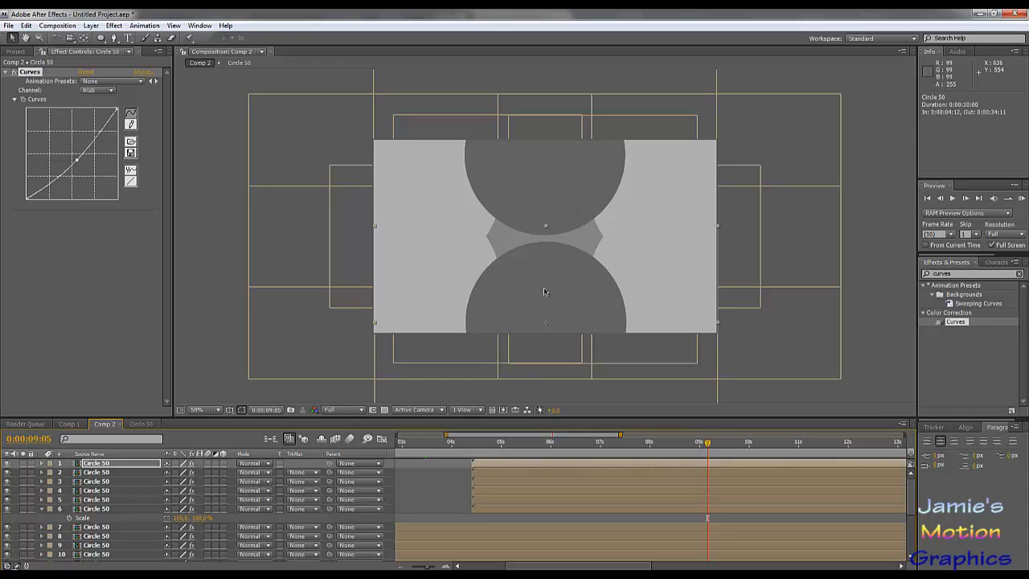
- Step through the frames around seven seconds against the Friday.wav waveform and set the current time to the beat at 0:00:07:02
left_click_drag(510, 443, 517, 444)
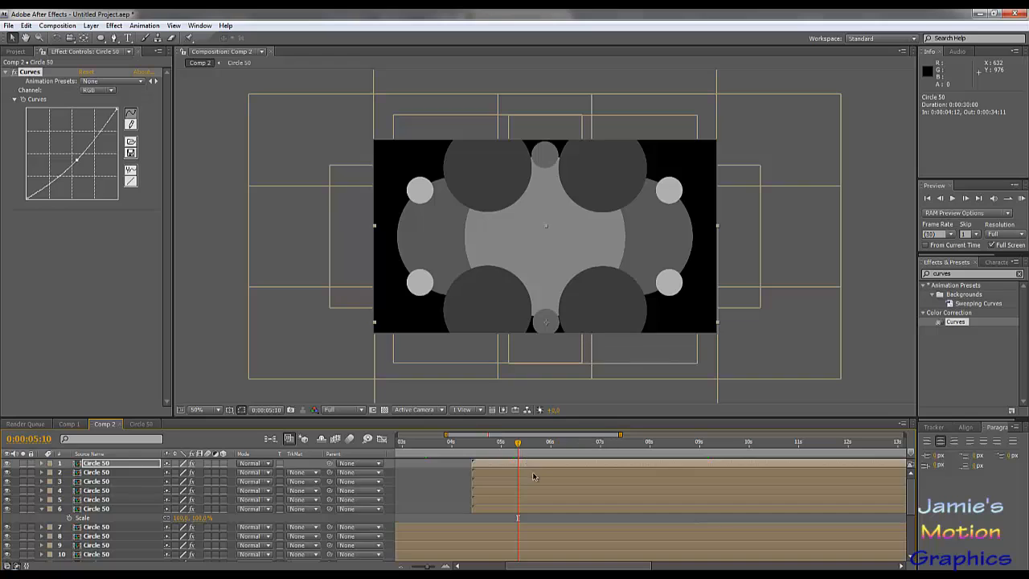
scroll(533, 477, "down", 5)
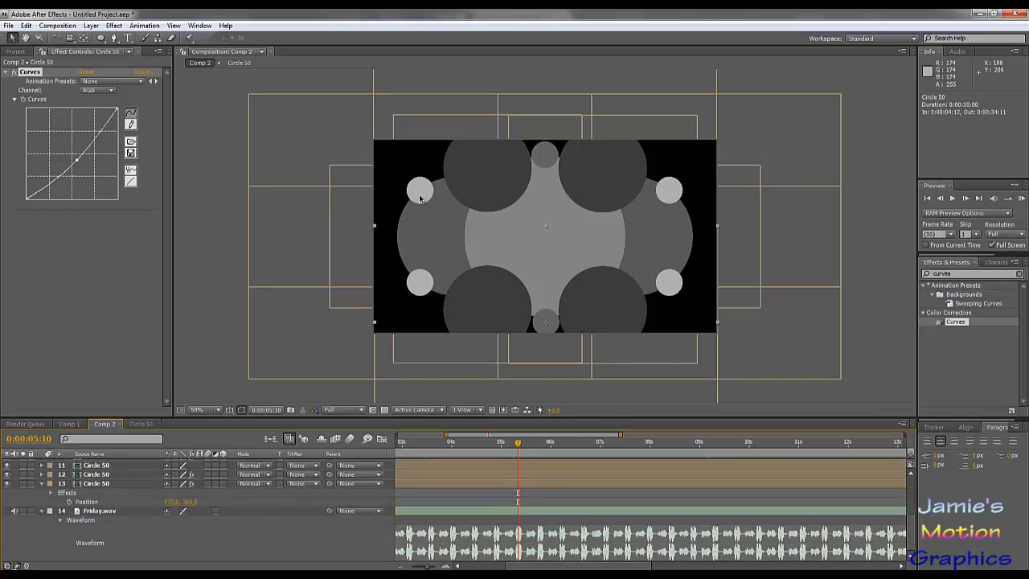
left_click_drag(519, 443, 609, 455)
key("Page_Down")
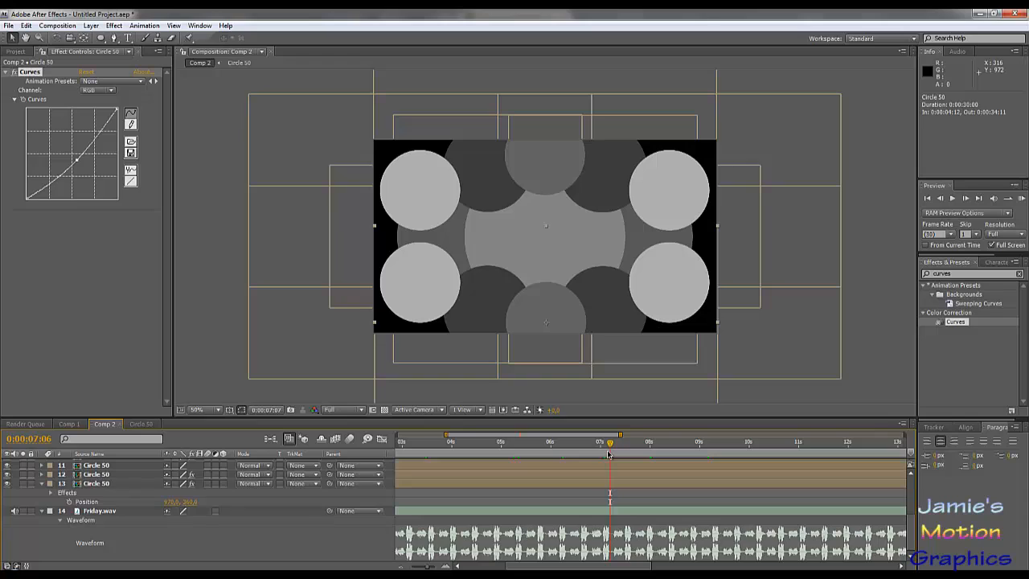
key("Page_Down")
key("Page_Down")
key("Page_Down")
key("Page_Down")
key("Page_Down")
key("Page_Down")
key("Page_Down")
key("Page_Down")
key("Page_Up")
key("Page_Up")
key("Page_Up")
key("Page_Up")
key("Page_Up")
key("Page_Up")
key("Page_Up")
key("Page_Up")
key("Page_Up")
key("Page_Up")
key("Page_Up")
key("Page_Up")
key("Page_Up")
key("Page_Up")
key("Page_Up")
key("Page_Up")
key("Page_Up")
key("Page_Up")
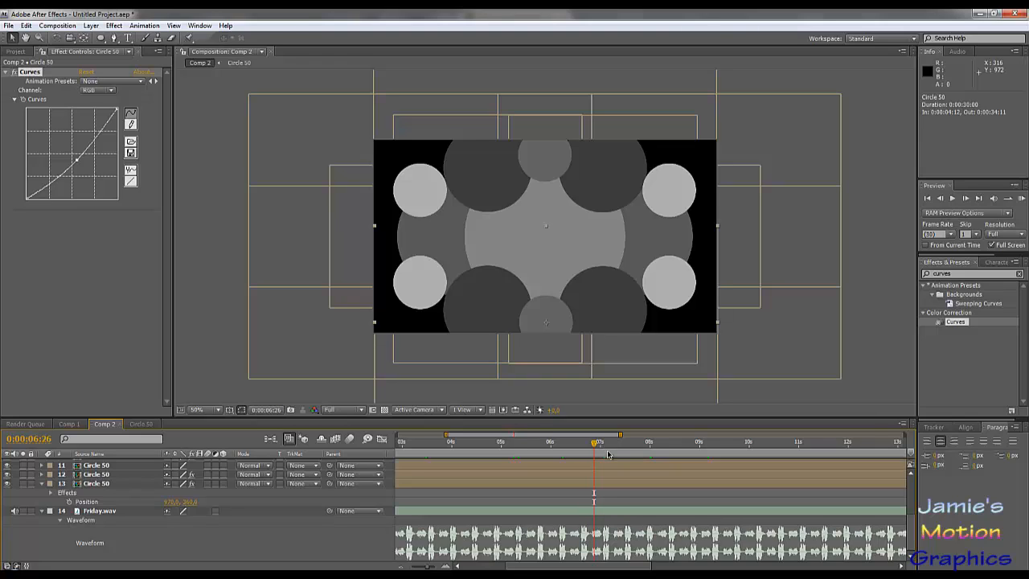
key("Page_Down")
key("Page_Down")
key("Page_Down")
key("Page_Down")
key("Page_Down")
key("Page_Down")
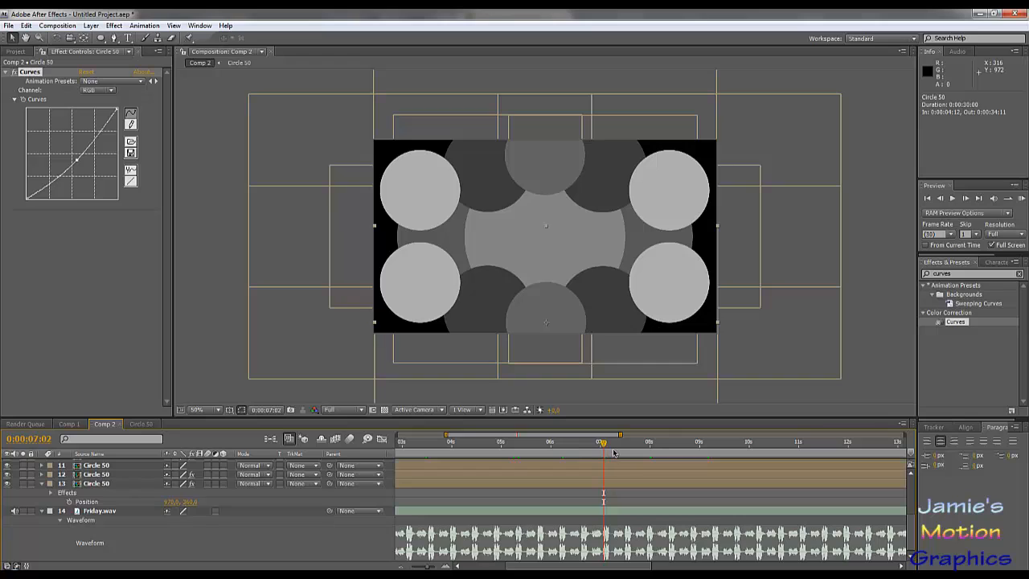
scroll(644, 492, "up", 5)
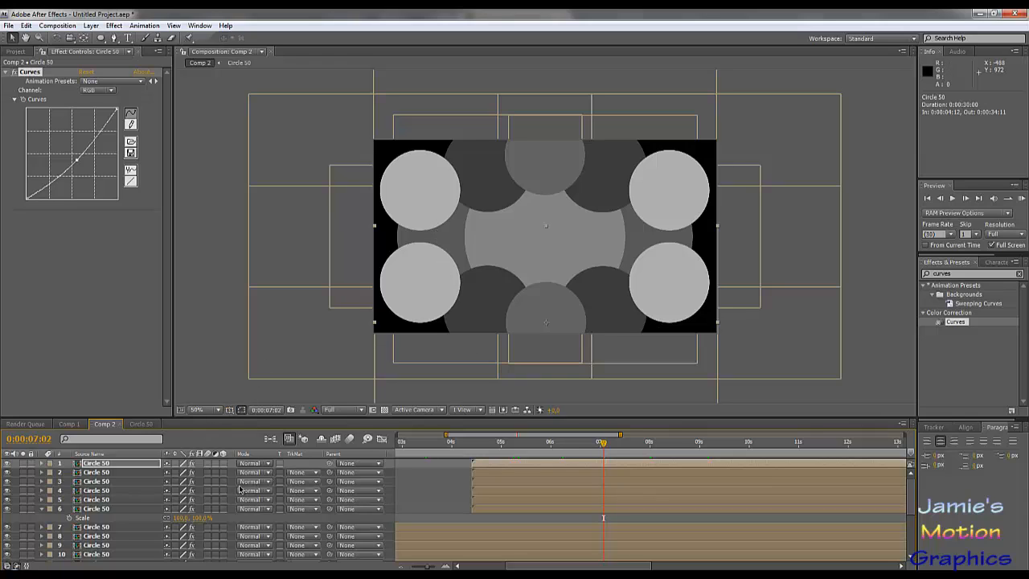
key("ctrl+d")
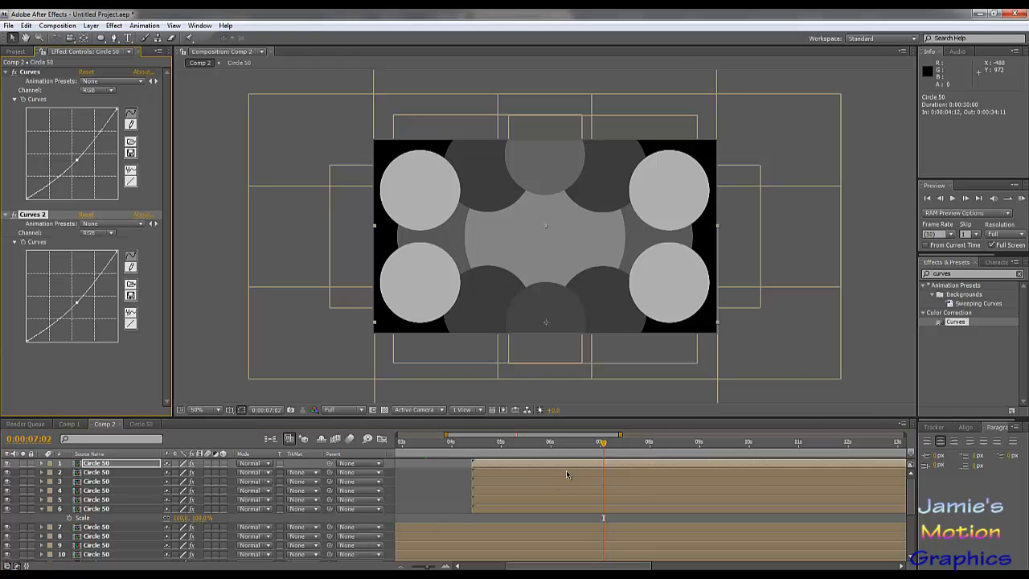
scroll(421, 493, "down", 3)
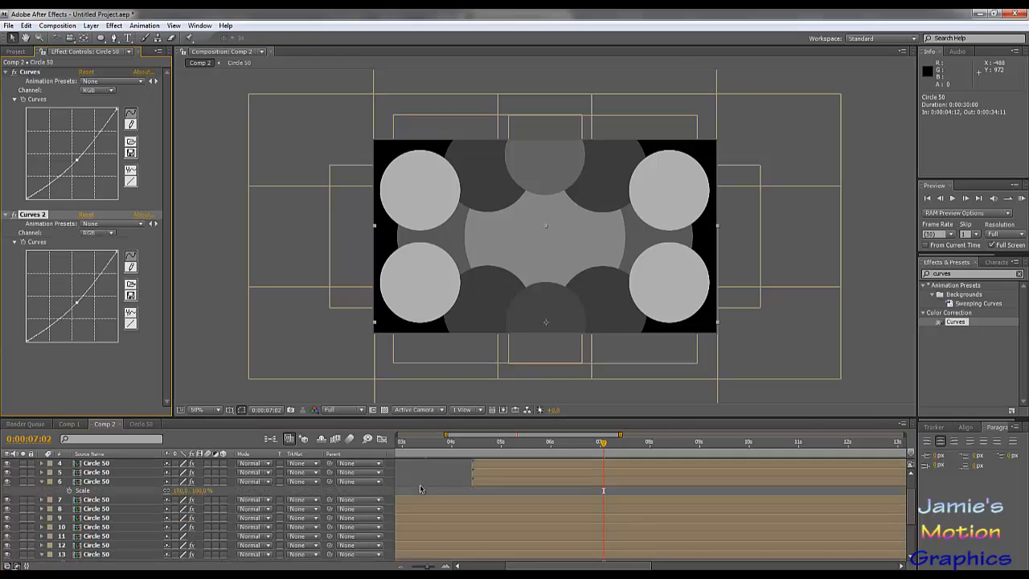
scroll(421, 493, "up", 3)
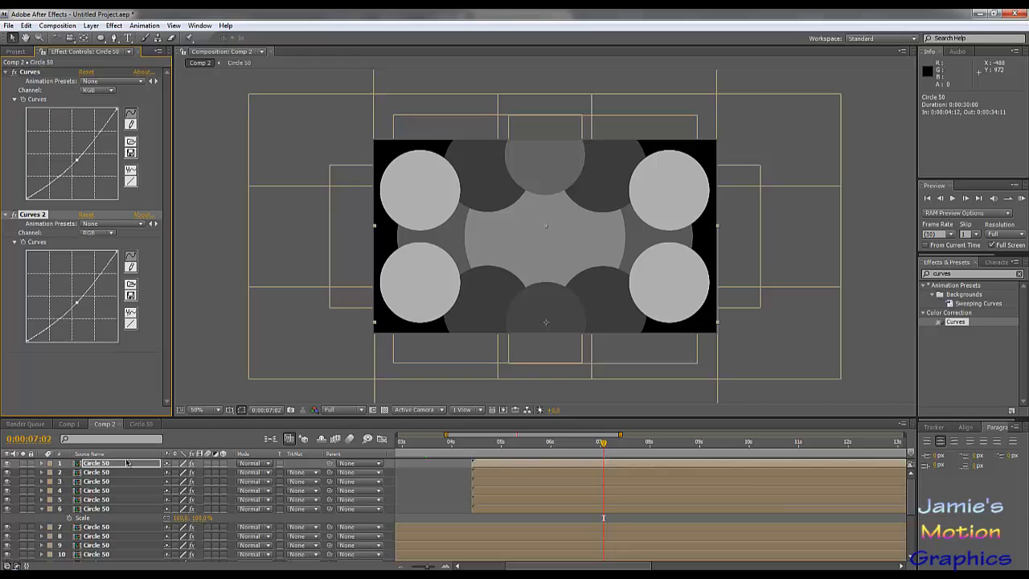
key("ctrl+z")
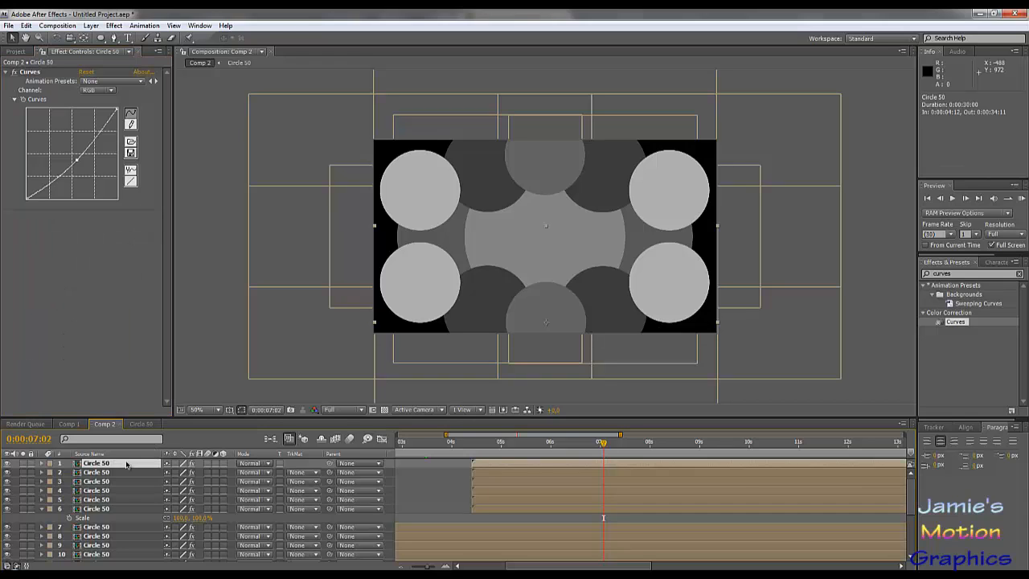
- Duplicate the bottom centre circle's layer, start the copy at 0:00:06:05 and move it to the composition's centre at about 638, 394
key("ctrl+d")
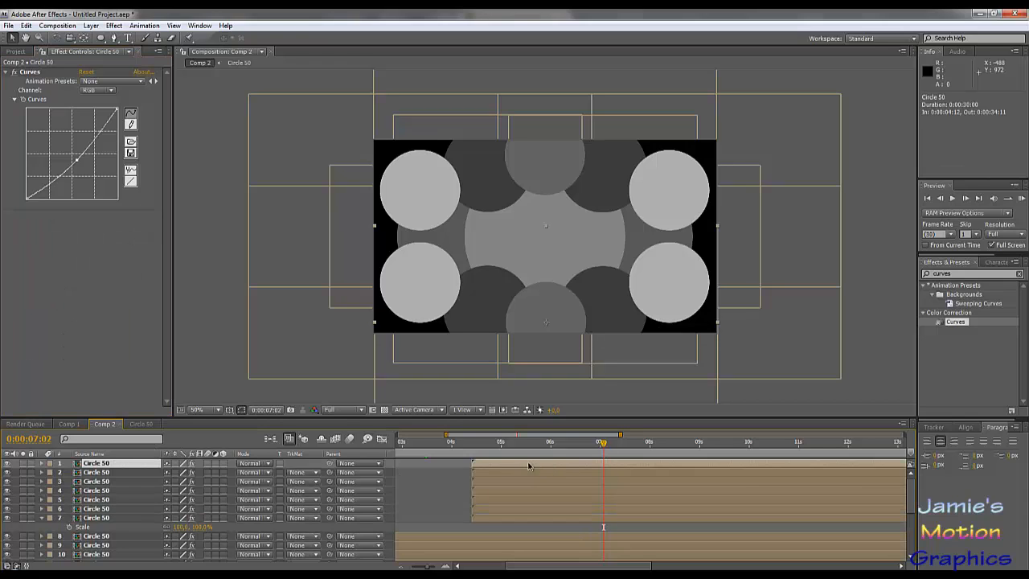
left_click_drag(512, 467, 590, 474)
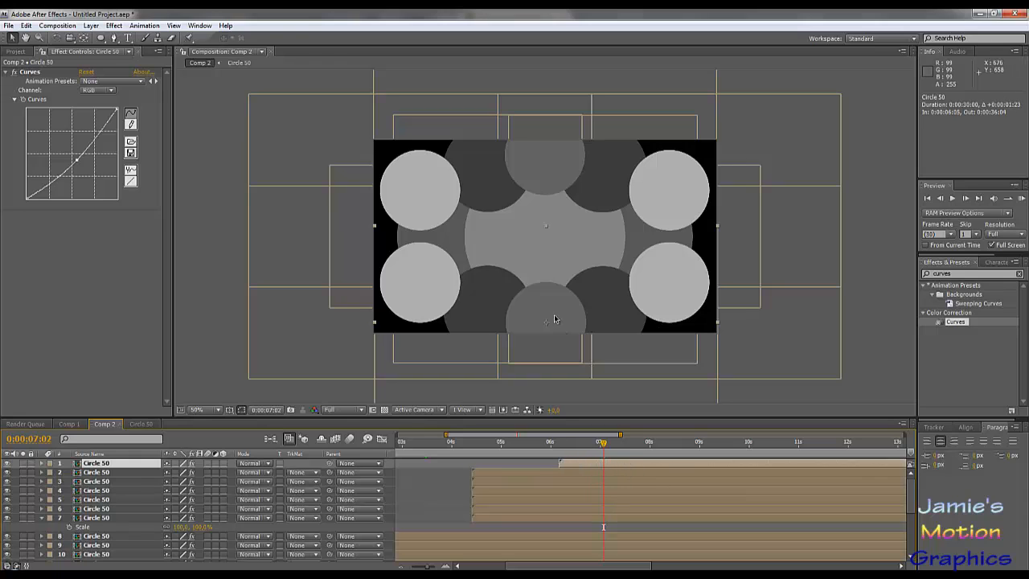
left_click_drag(555, 260, 553, 241)
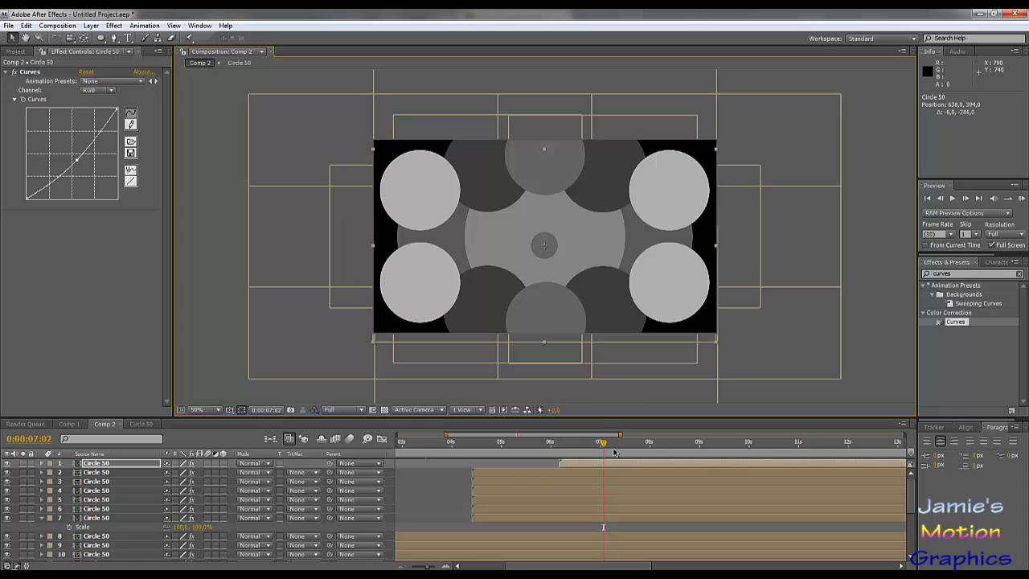
- Fine-tune the new centre circle's layer start to 0:00:06:05 and darken the circle by lowering its Curves midtones
left_click_drag(608, 465, 614, 467)
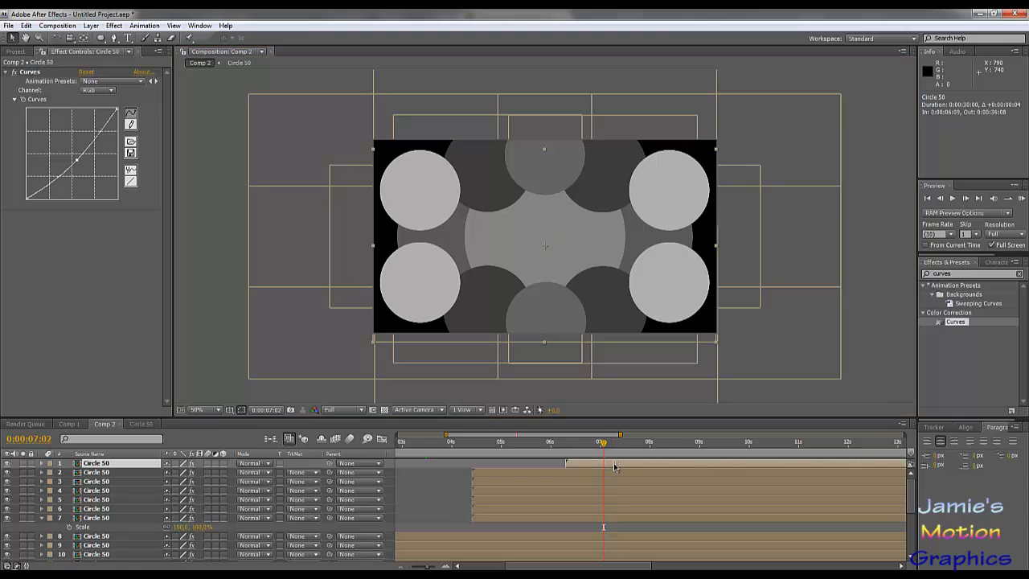
left_click_drag(612, 467, 546, 434)
left_click_drag(444, 435, 499, 435)
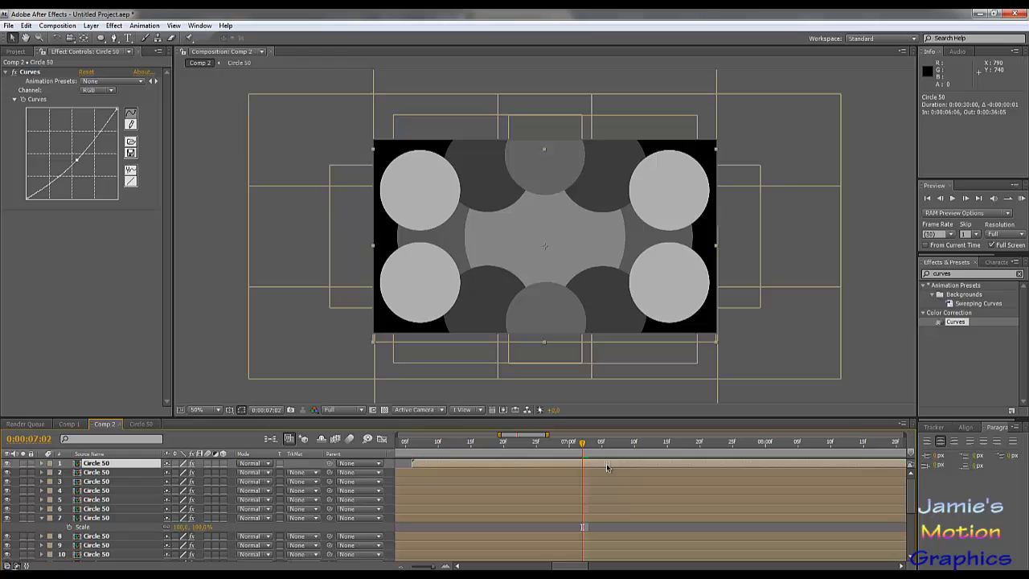
left_click_drag(605, 468, 603, 468)
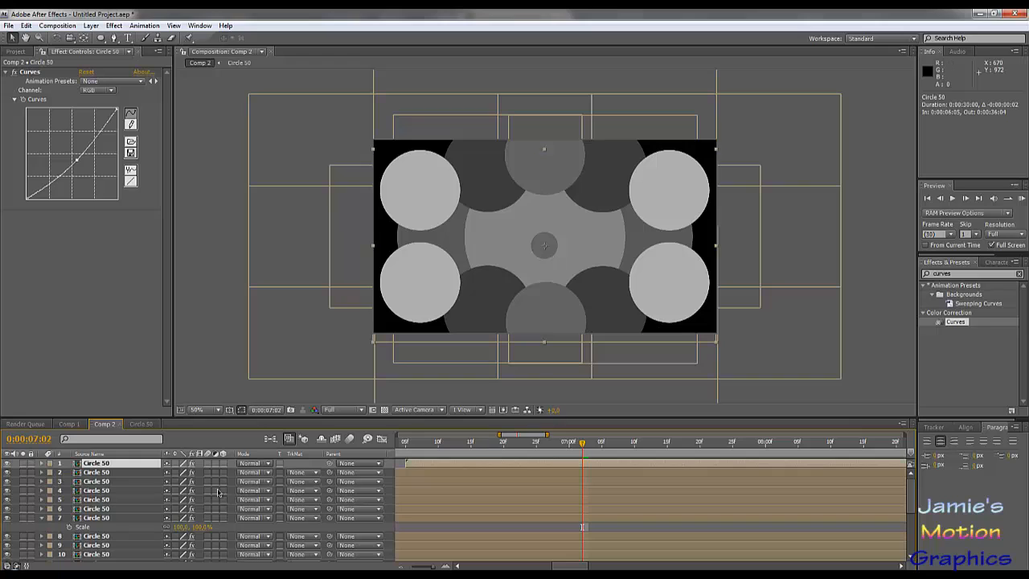
left_click_drag(77, 160, 81, 164)
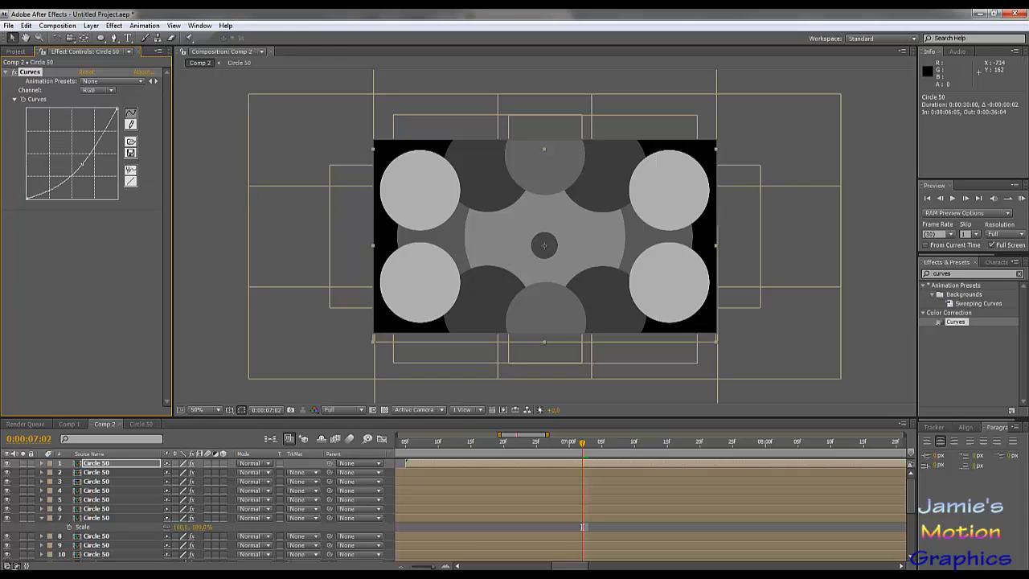
left_click(119, 466)
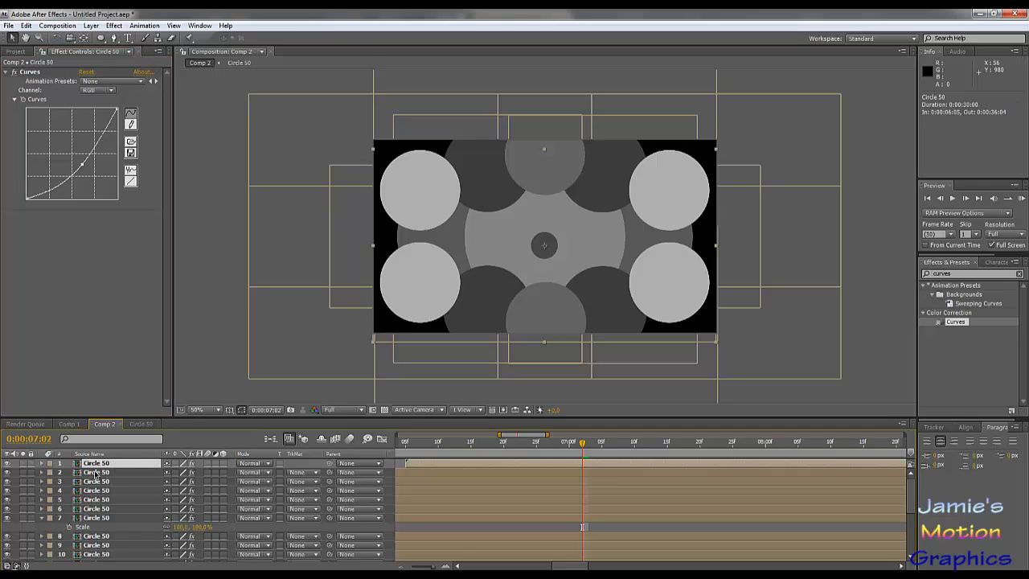
- Duplicate the Circle 50 composition in the project and rename the copy Circle 50 2
left_click(149, 424)
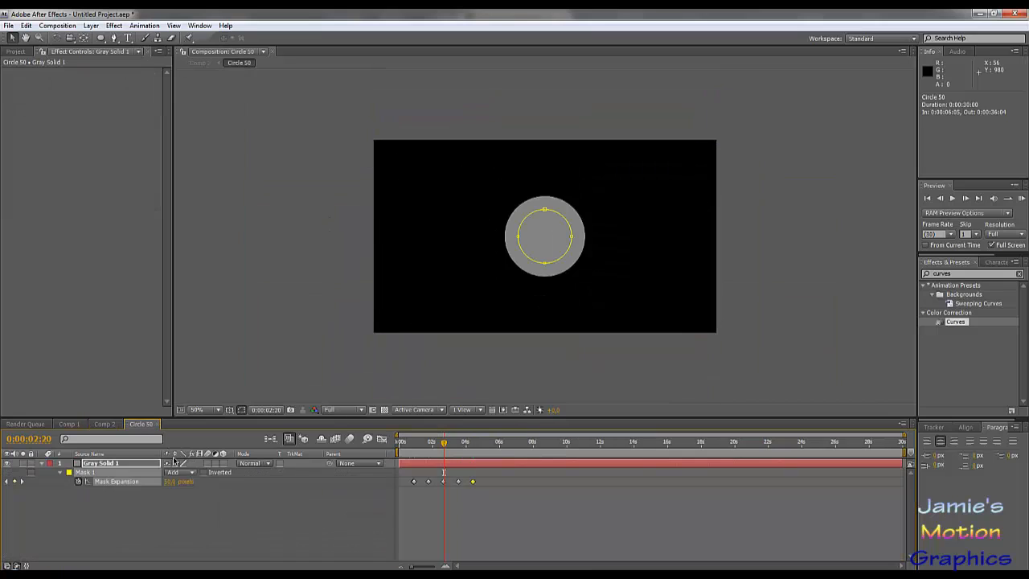
left_click(105, 425)
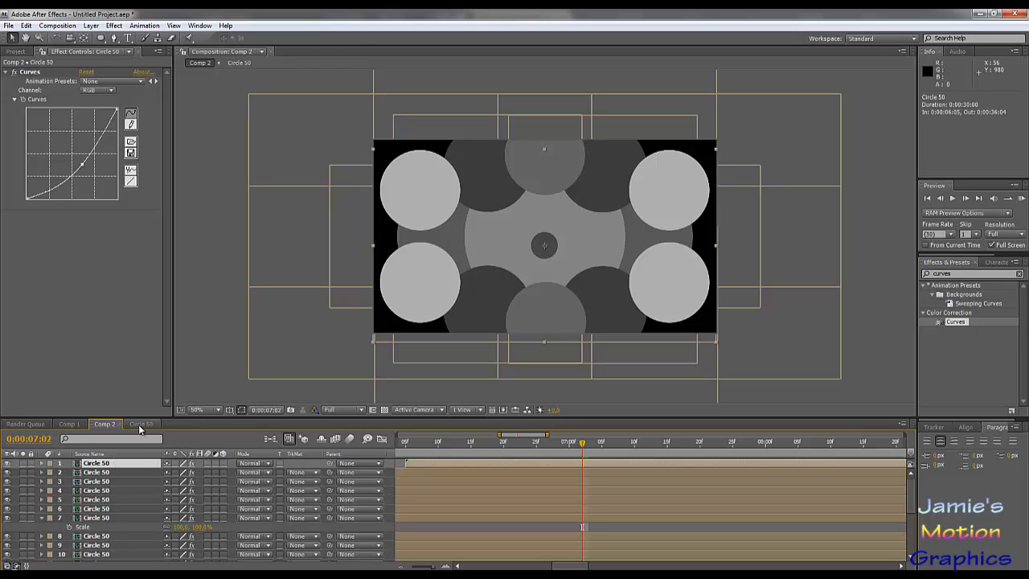
left_click(15, 51)
right_click(50, 190)
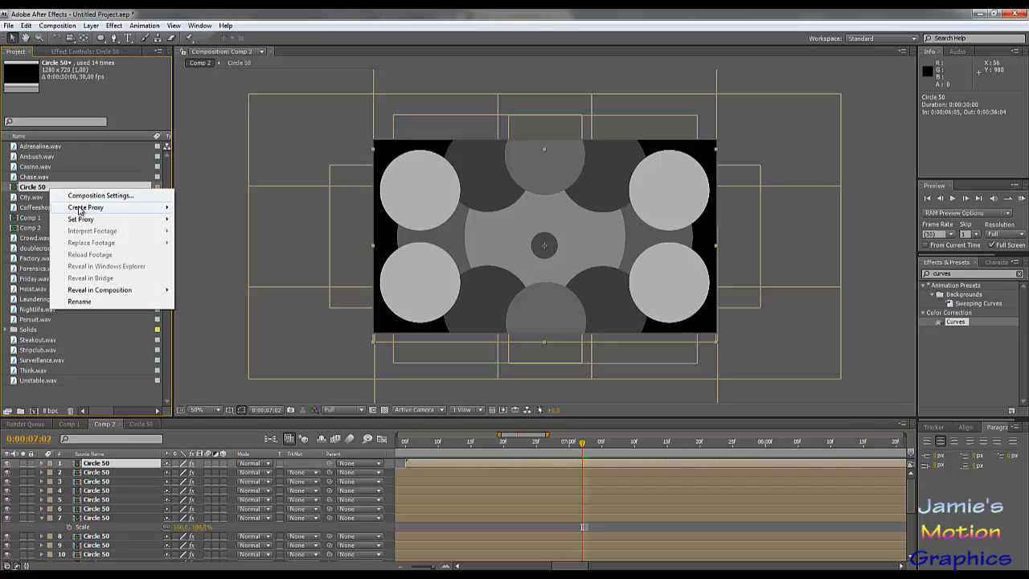
left_click(34, 187)
key("ctrl+d")
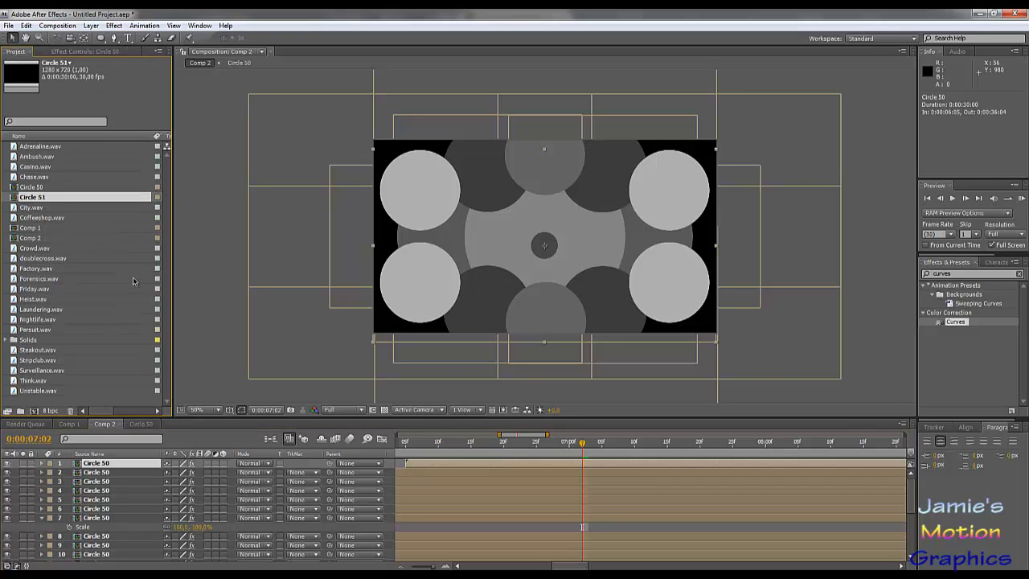
right_click(47, 201)
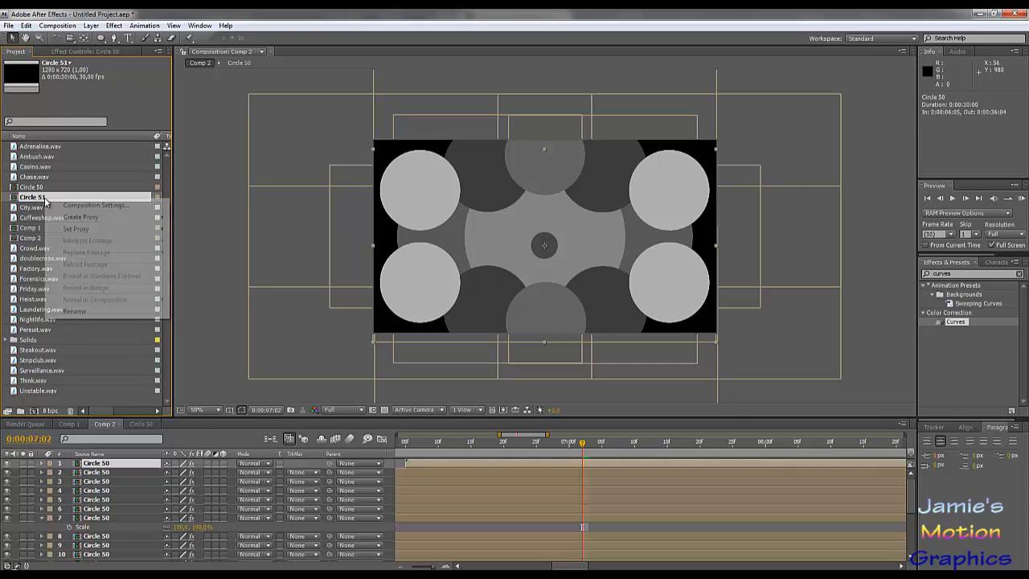
left_click(71, 312)
key("Right")
key("BackSpace")
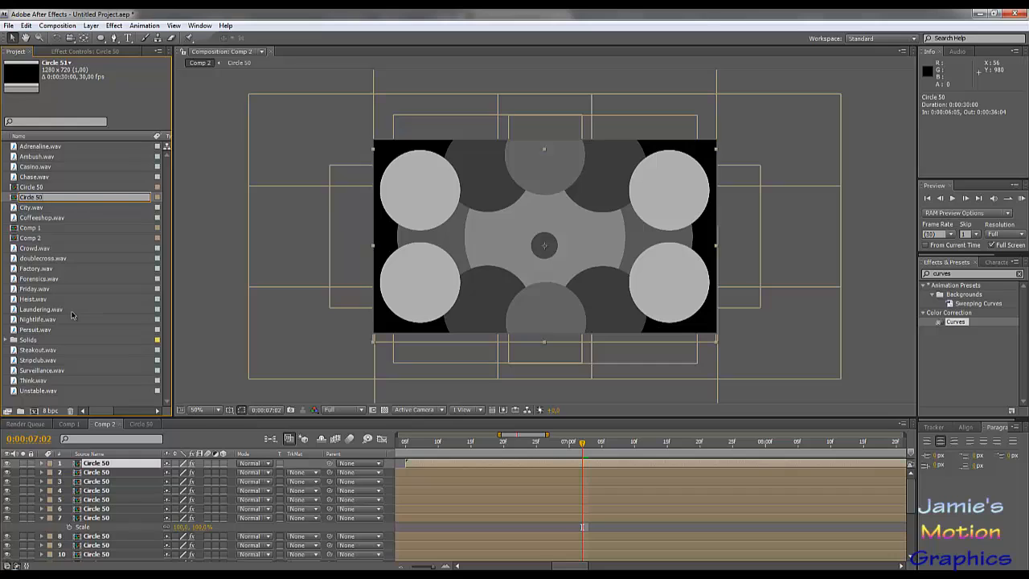
key("Return")
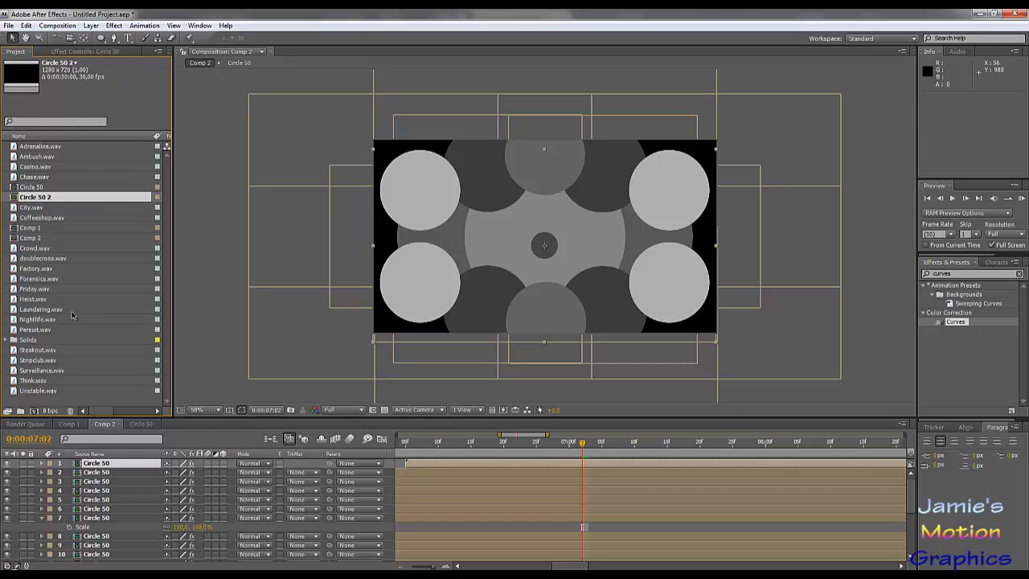
- Open the Circle 50 2 composition, duplicate Mask 1 on the grey solid and set the copy's mode to Subtract
double_click(45, 200)
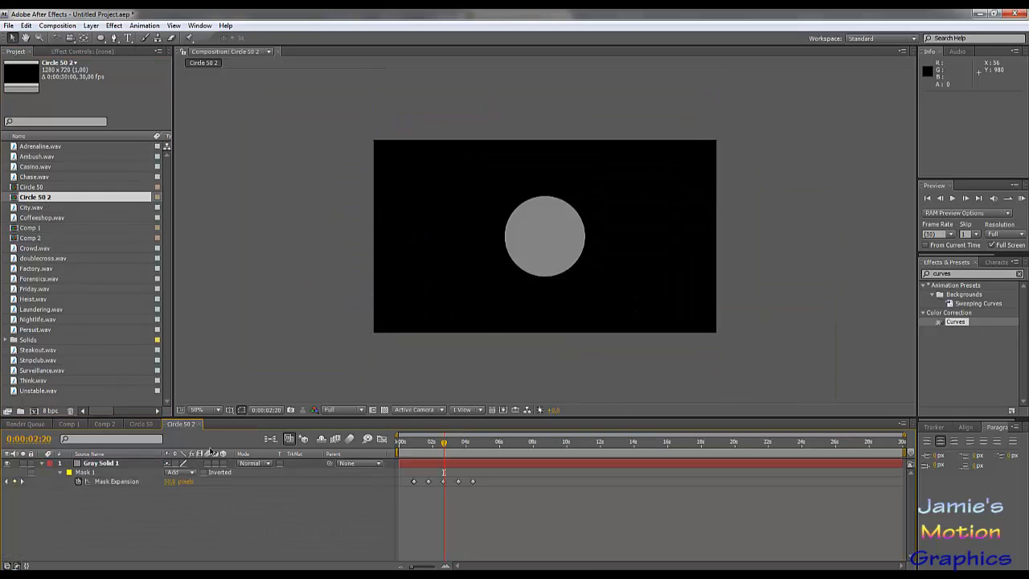
left_click(93, 474)
key("ctrl+d")
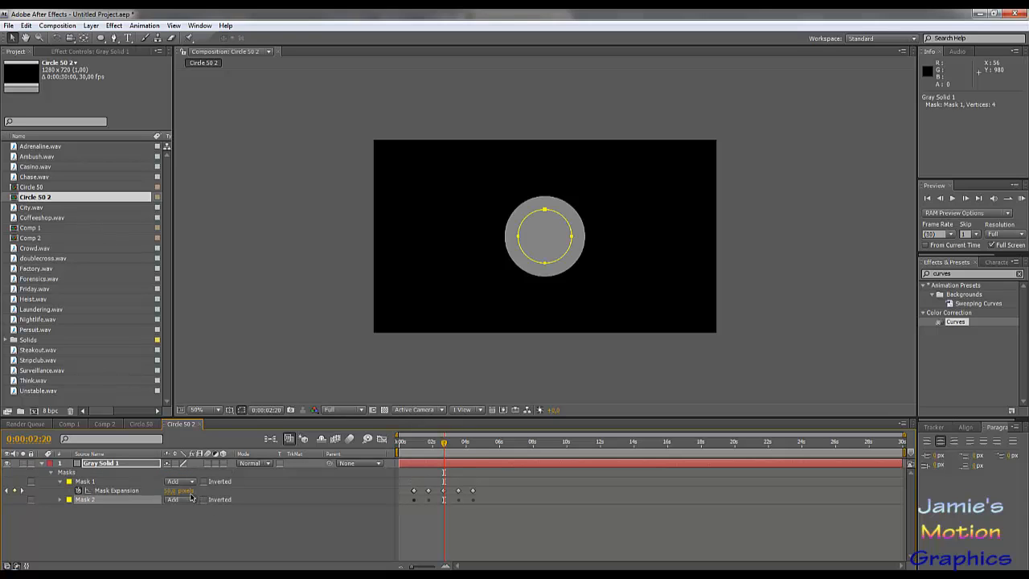
left_click(179, 500)
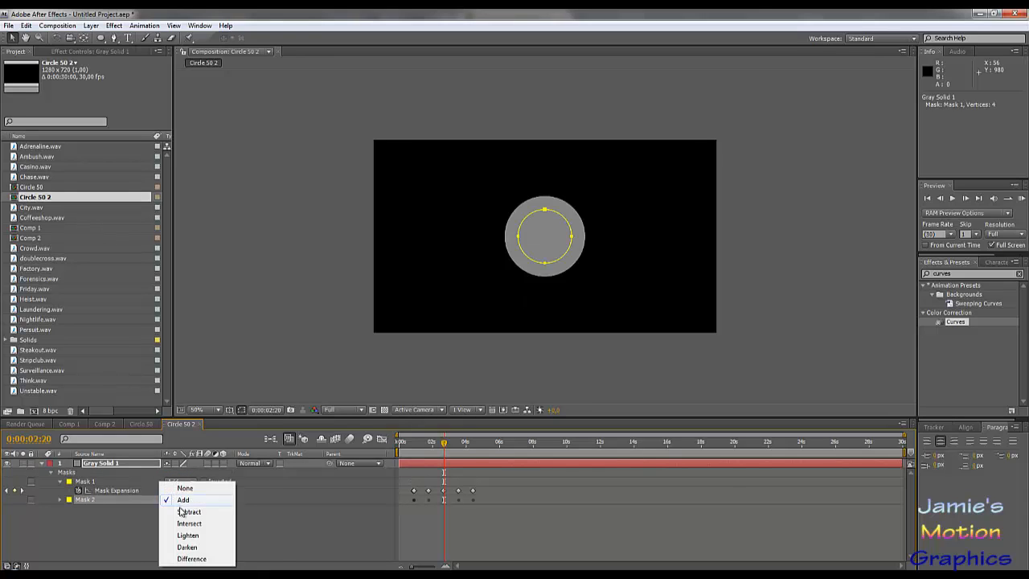
left_click(183, 513)
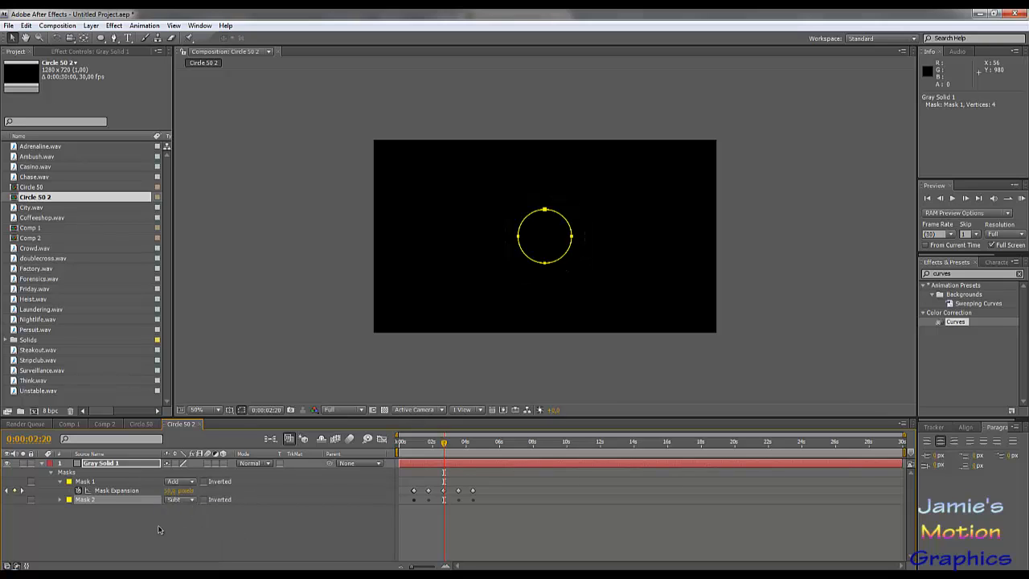
- Replace Mask 2's expansion keyframes with an expression linked to Mask 1's expansion minus 10: mask("Mask 1").maskExpansion-10
left_click(62, 500)
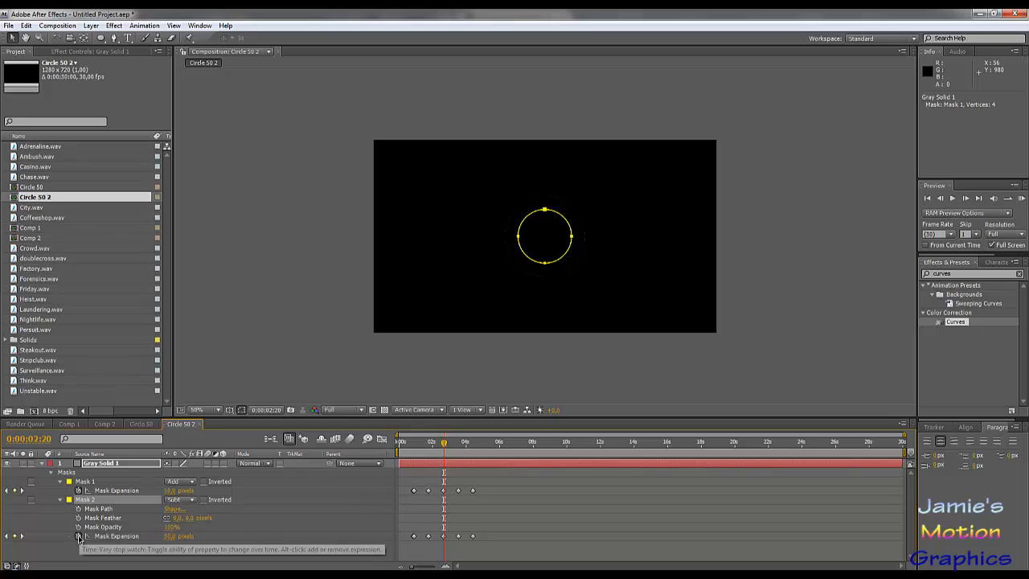
left_click(400, 442)
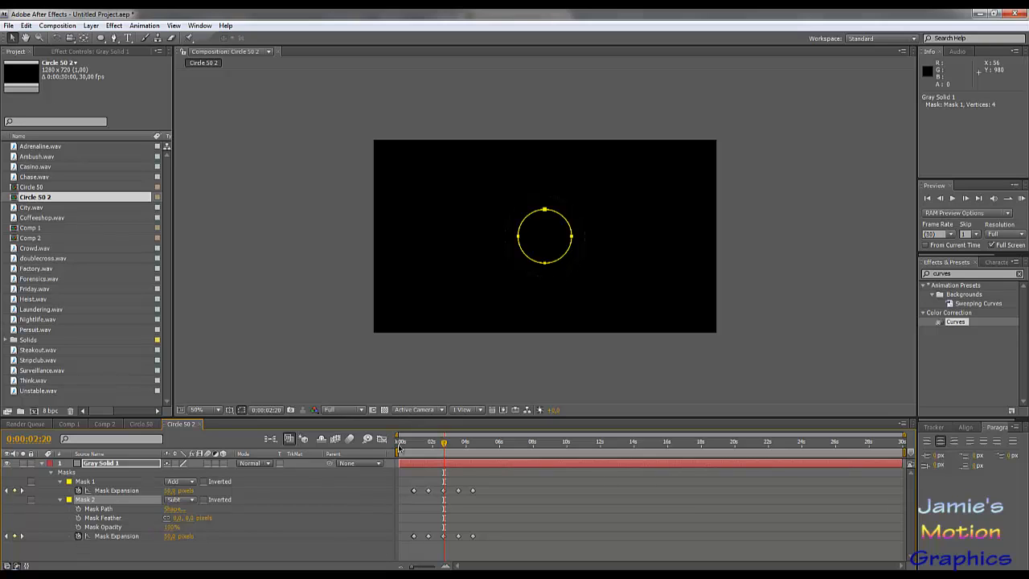
left_click(79, 536)
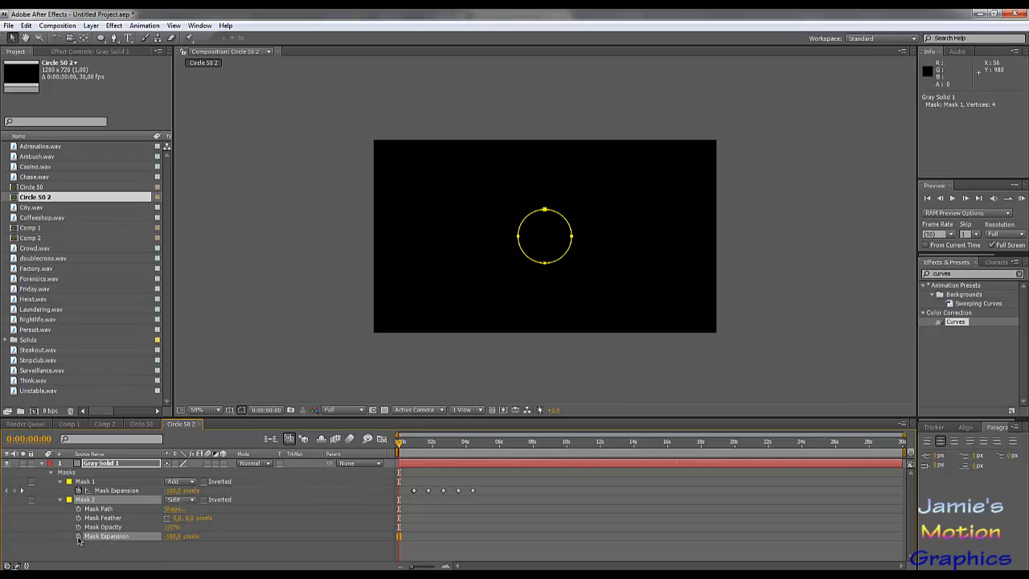
left_click(78, 536, "alt")
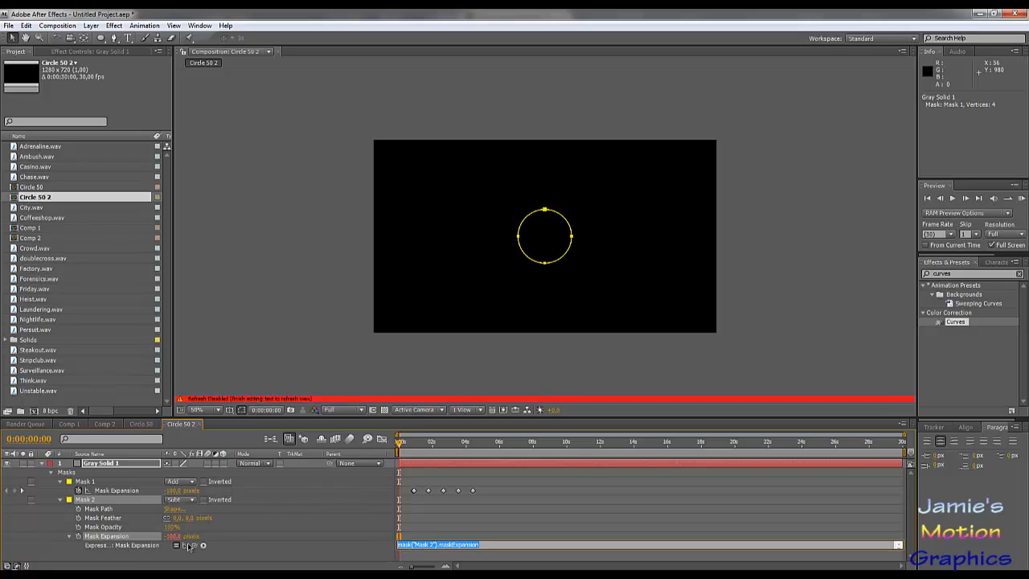
left_click_drag(194, 546, 112, 493)
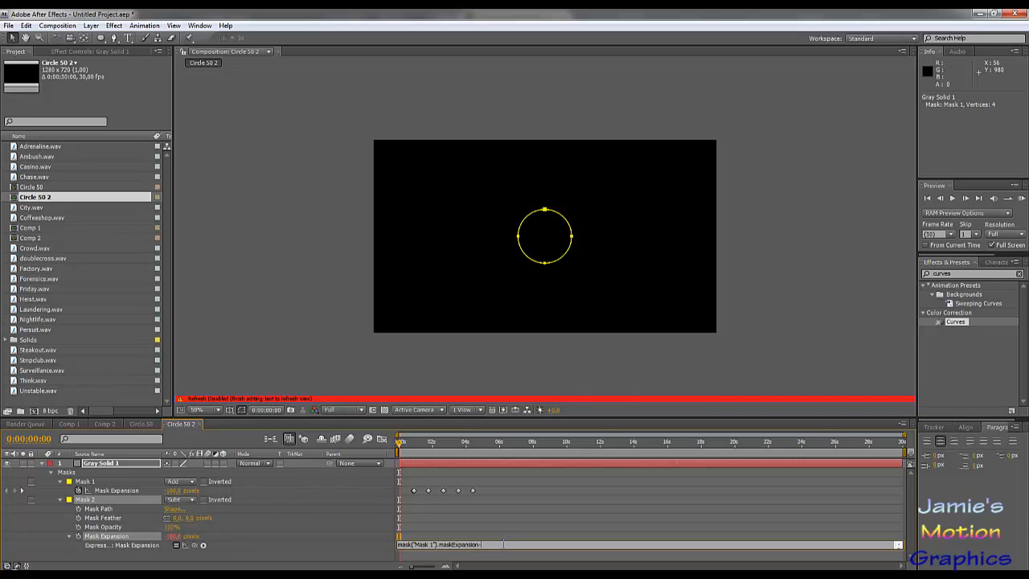
key("KP_Enter")
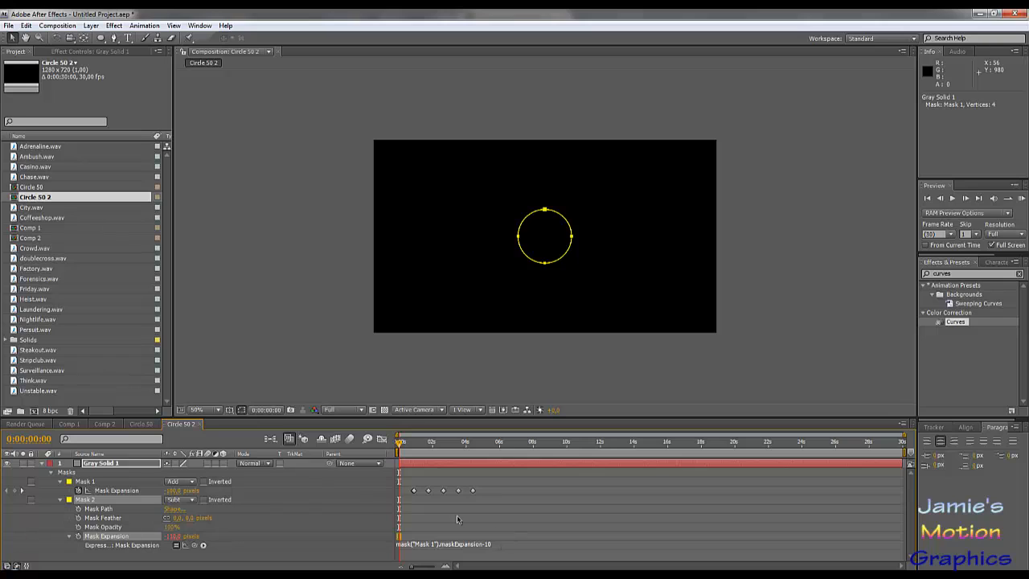
- Hide the mask outlines and scrub the timeline to about 0:00:05:06 to check how the ring grows
left_click_drag(409, 446, 424, 443)
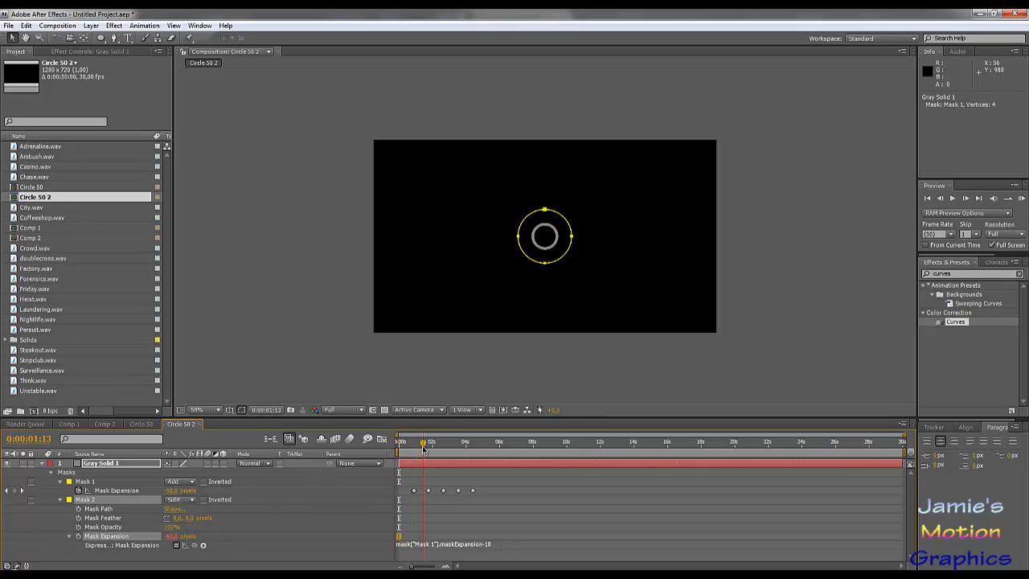
left_click(241, 410)
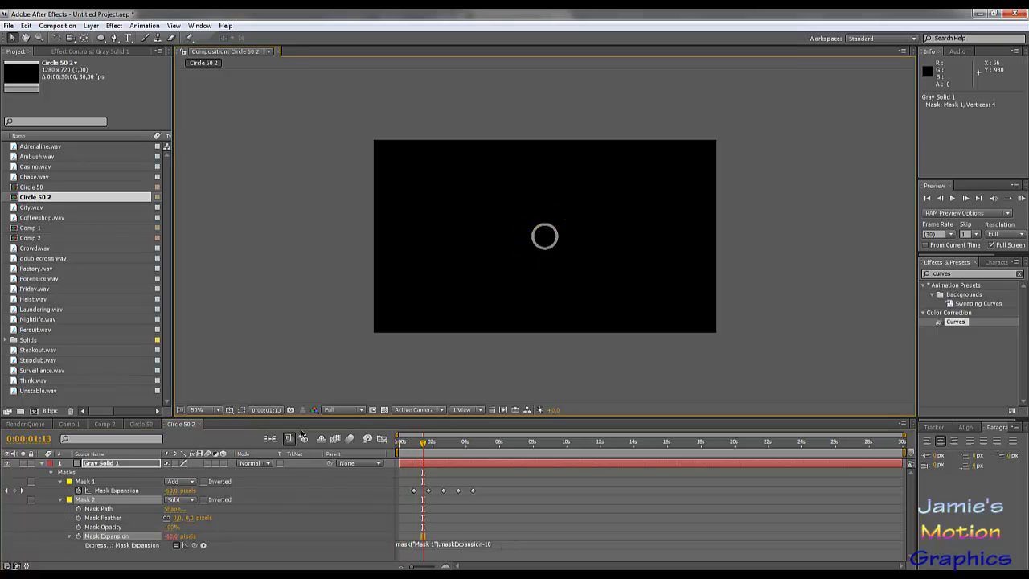
left_click_drag(424, 446, 456, 476)
left_click_drag(484, 455, 488, 456)
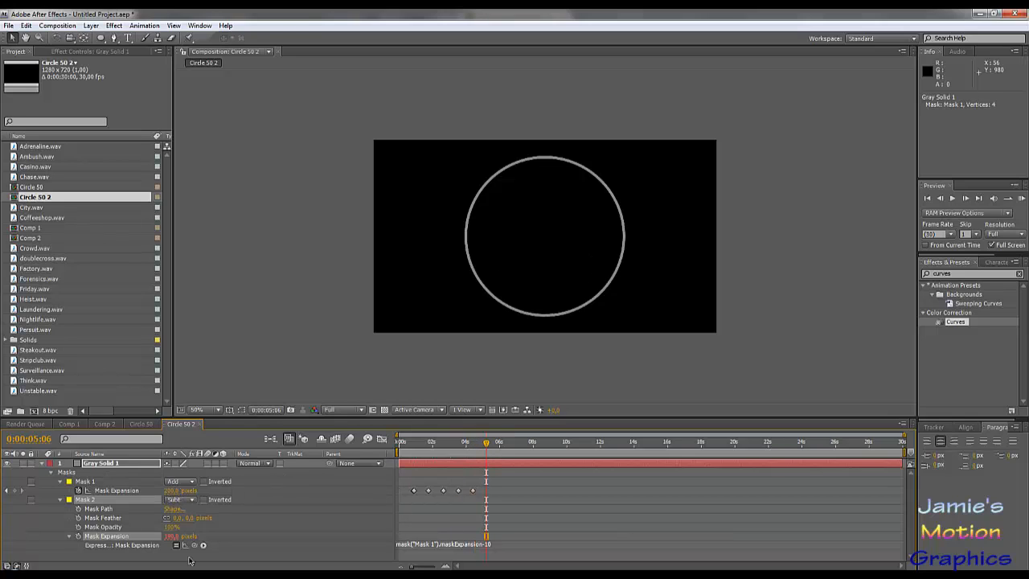
- Change Mask 2's expansion expression to mask("Mask 1").maskExpansion*0.95 and scrub back to about 0:00:03:18 to check the ring
left_click(496, 547)
left_click(497, 545)
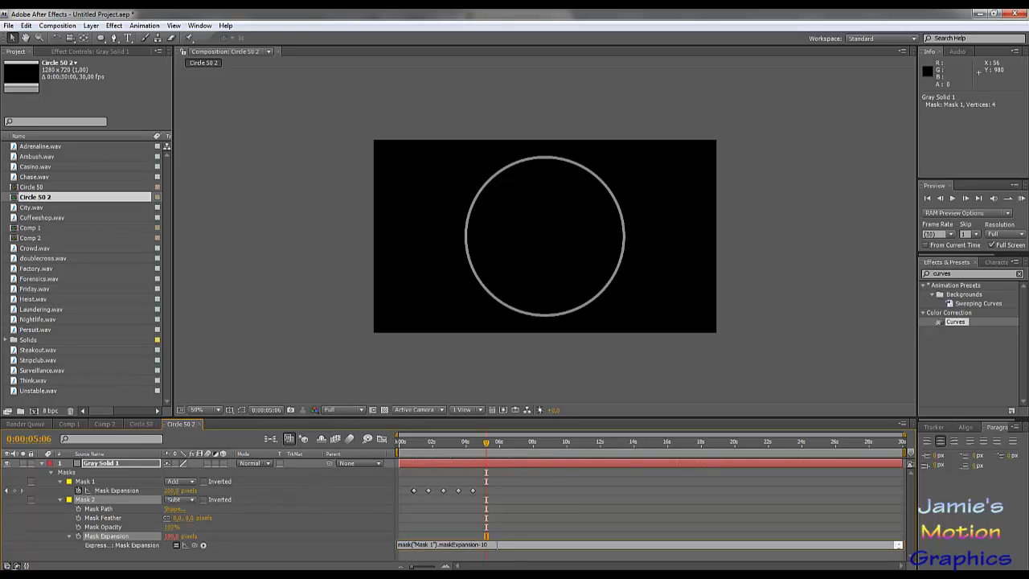
key("shift+Left")
key("shift+Left")
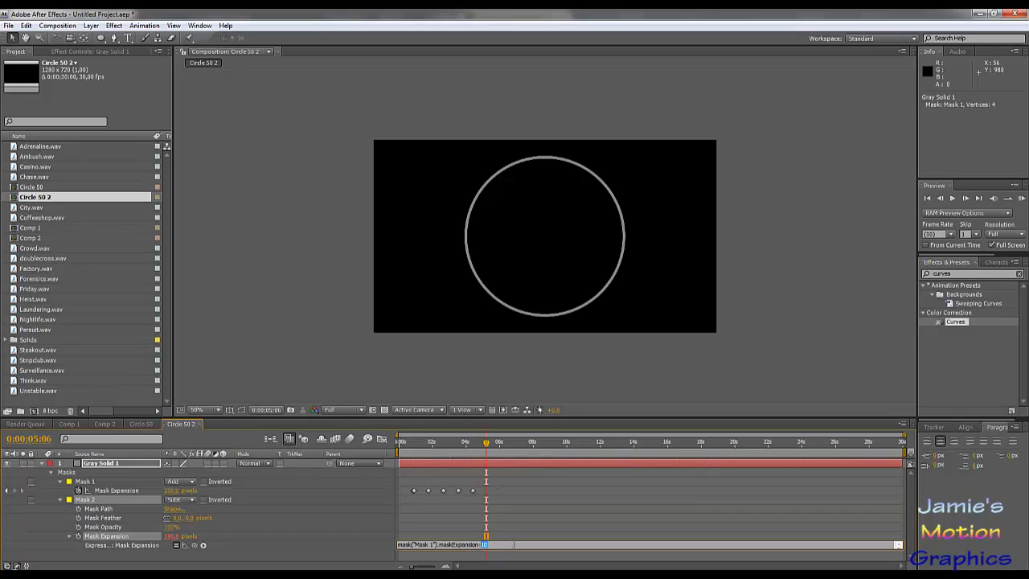
key("BackSpace")
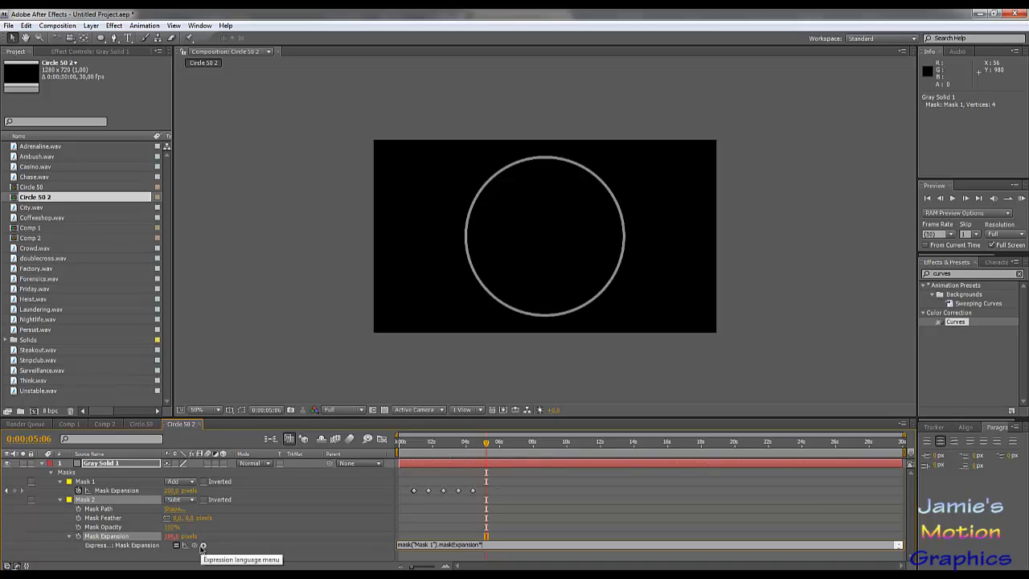
type("0.95")
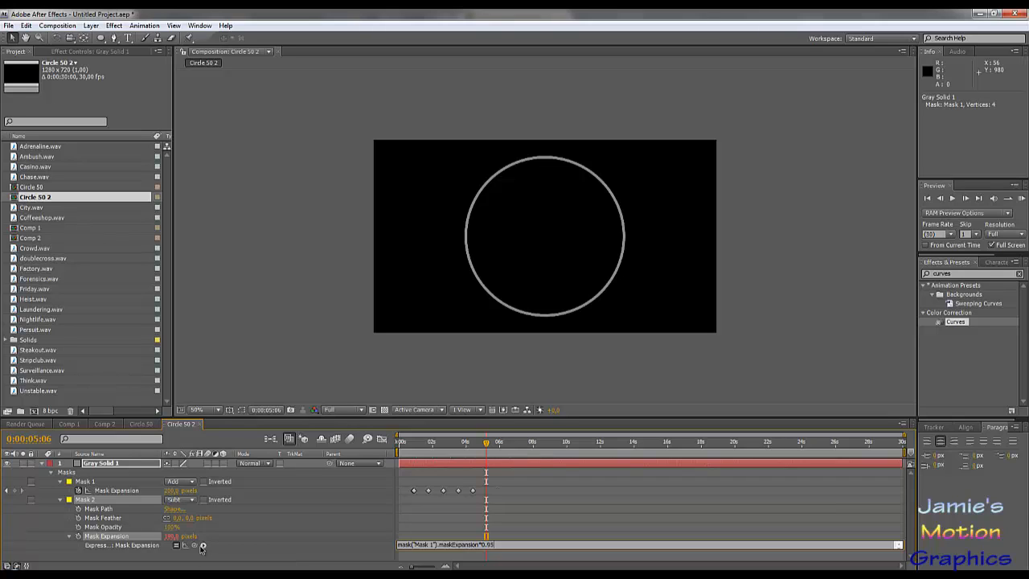
key("KP_Enter")
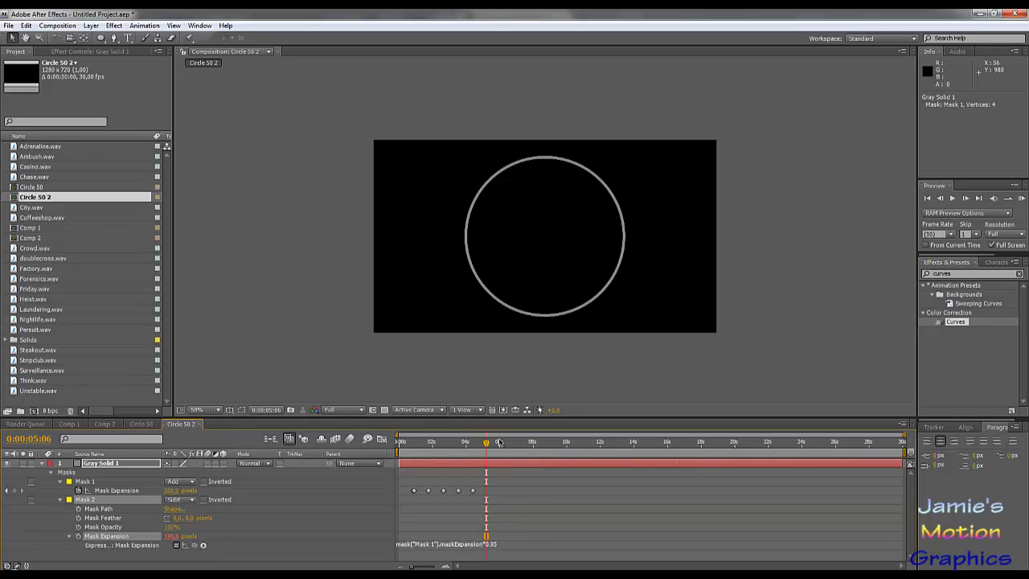
left_click_drag(487, 442, 459, 449)
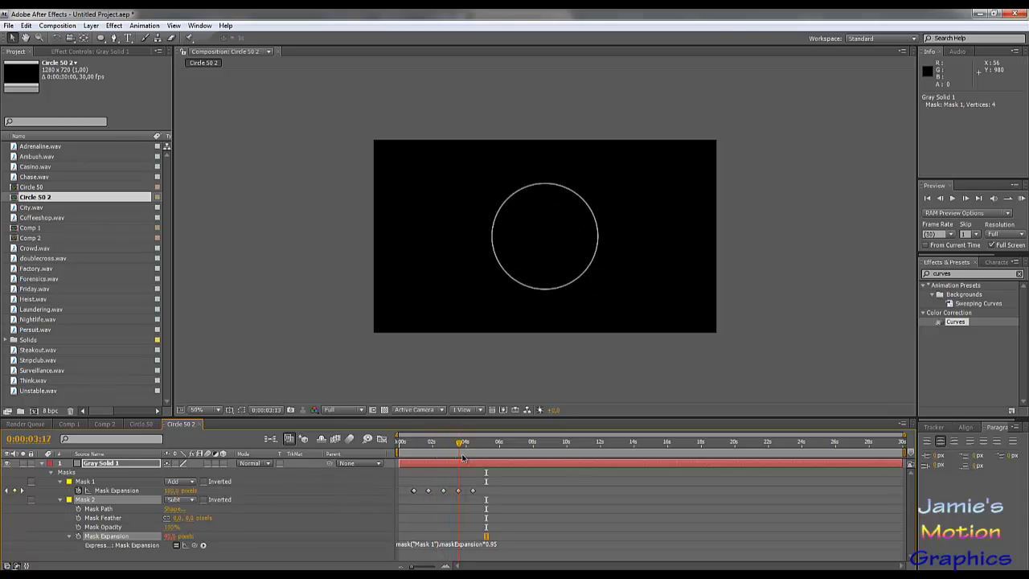
- Store the Mask 2 expression in a variable by rewriting its line as circleSize = mask("Mask 1").maskExpansion*0.95;
left_click(514, 545)
left_click(509, 545)
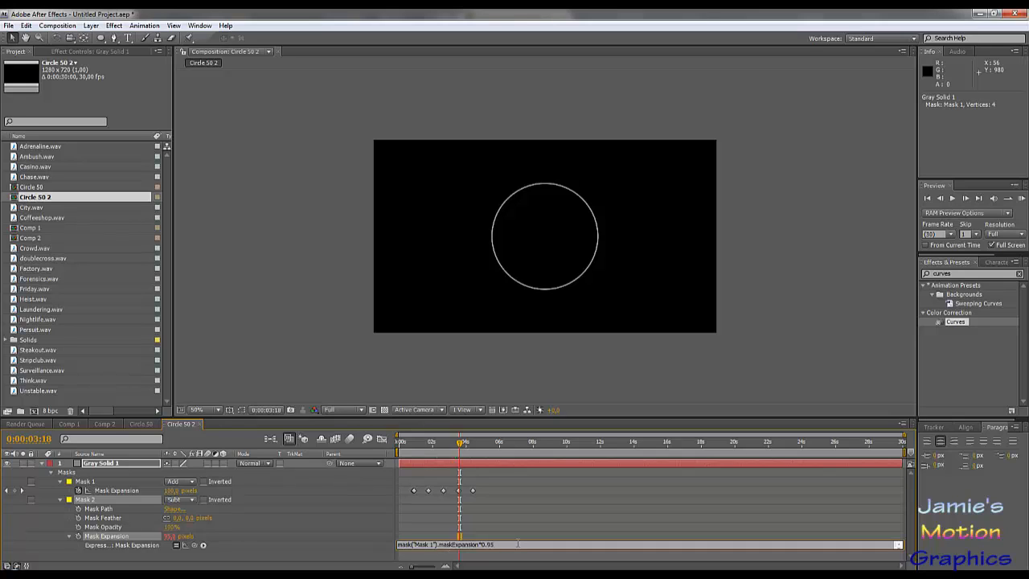
type("R")
key("BackSpace")
type("Size =")
key("Delete")
key("Delete")
key("Delete")
key("Delete")
type("circleSize")
key("shift+Home")
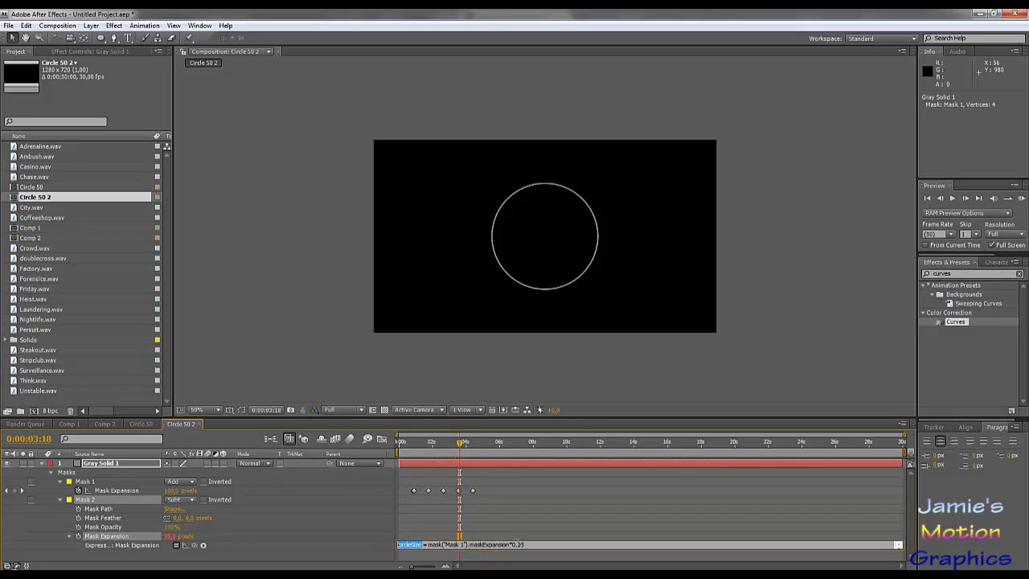
key("End")
type(";")
key("Return")
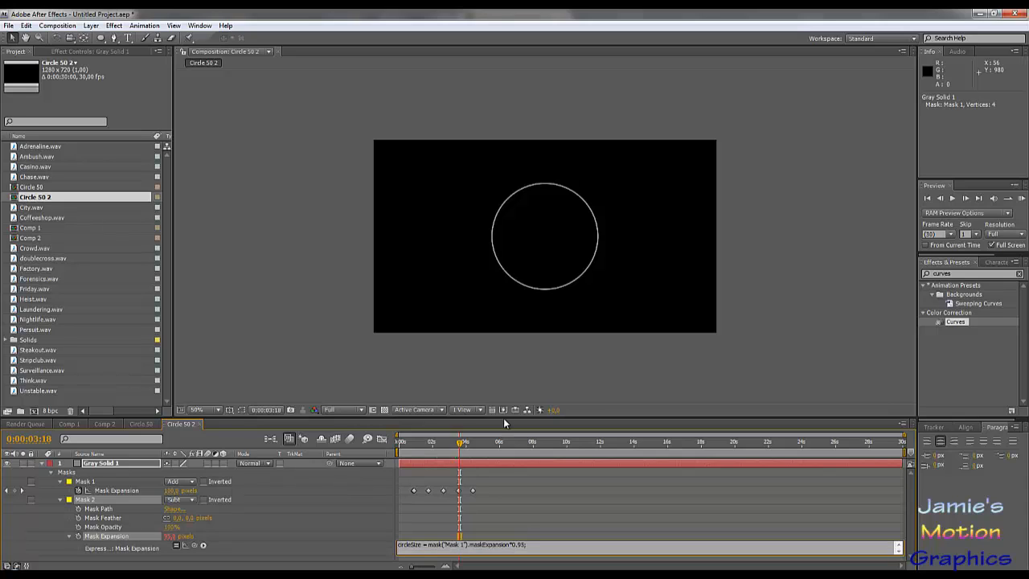
- Add a second line to the expression that enforces a minimum size: if(circleSize < 3){circleSize = 3;}
type("if(circleSize < 3")
type("{circleSize} = 3;")
key("Return")
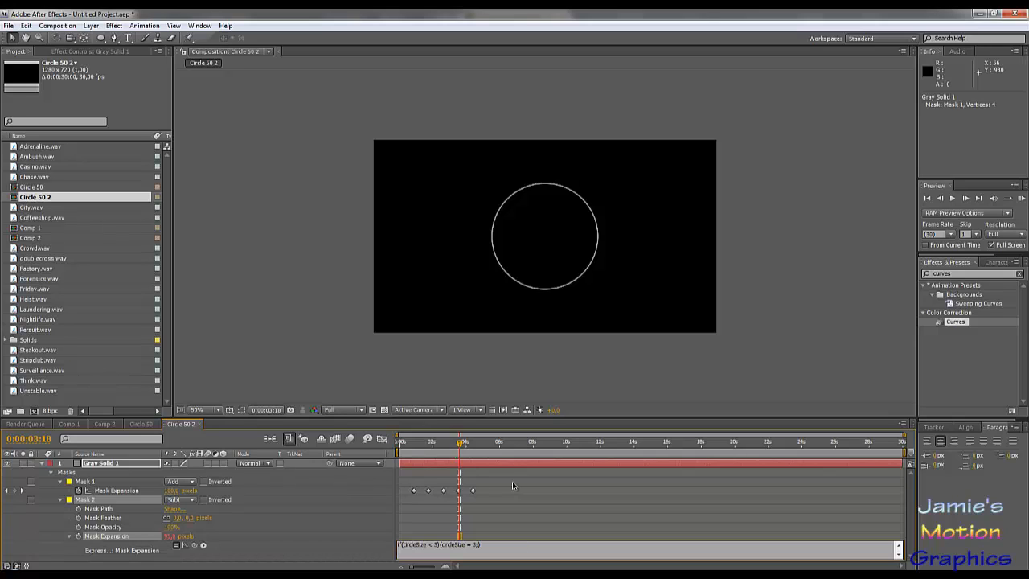
type("circleSize")
- End the expression with a line returning circleSize and apply it to Mask 2's expansion
key("KP_Enter")
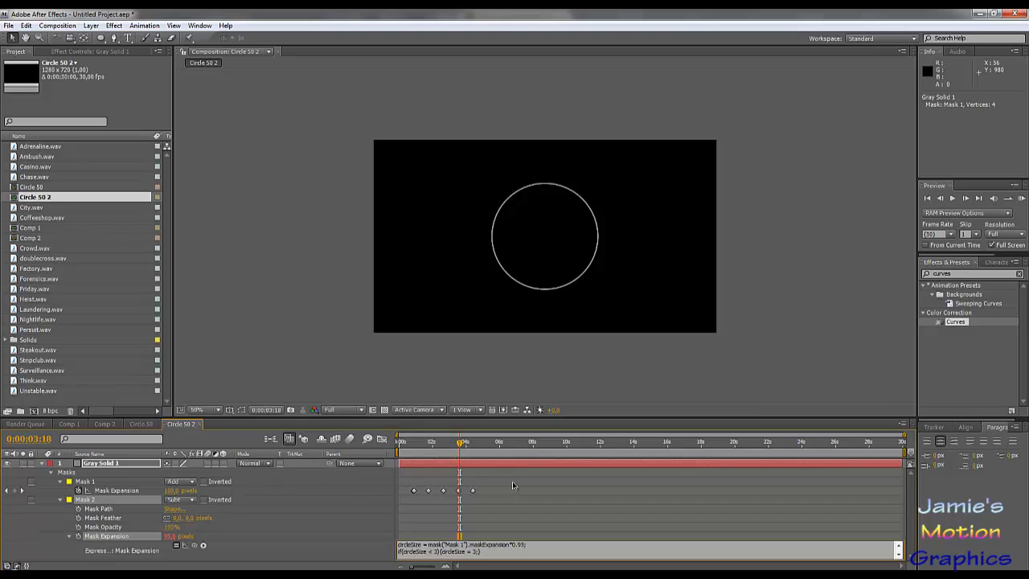
key("Return")
key("Down")
key("BackSpace")
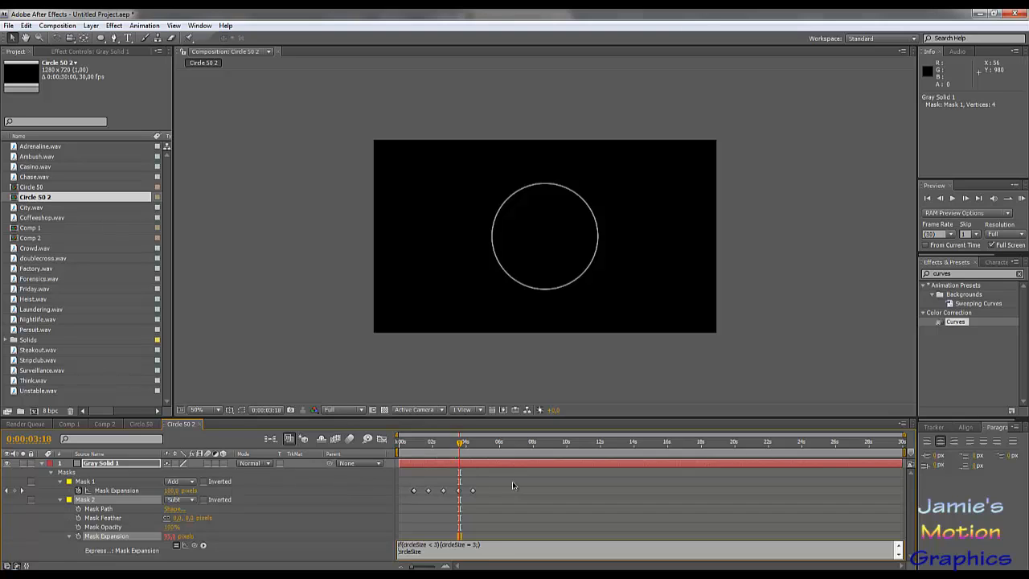
key("Up")
left_click(512, 481)
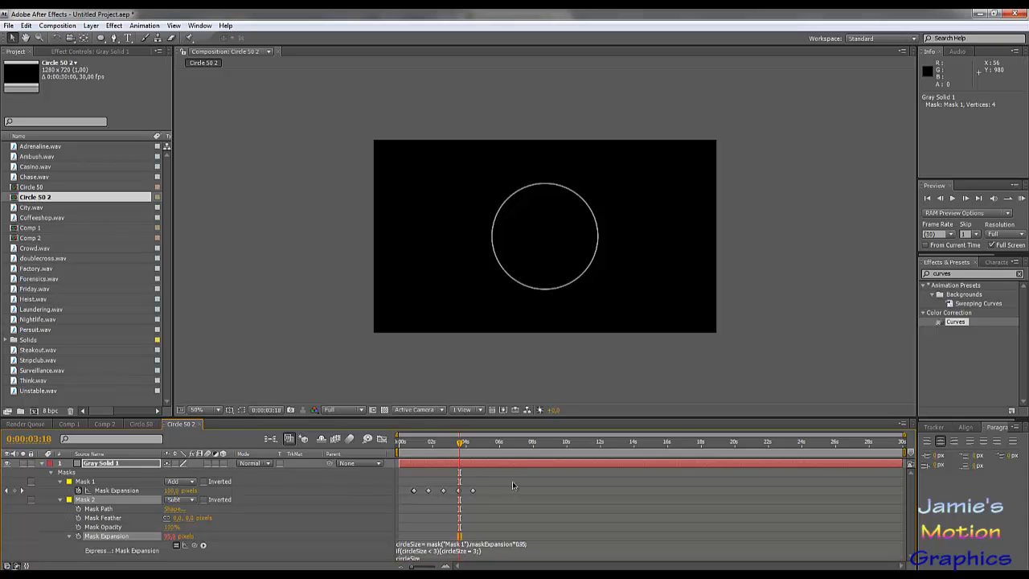
- Scrub between about 0:00:03:09 and 0:00:02:15 and inspect the ring's thickness up close
left_click_drag(423, 443, 453, 467)
scroll(509, 276, "up", 6)
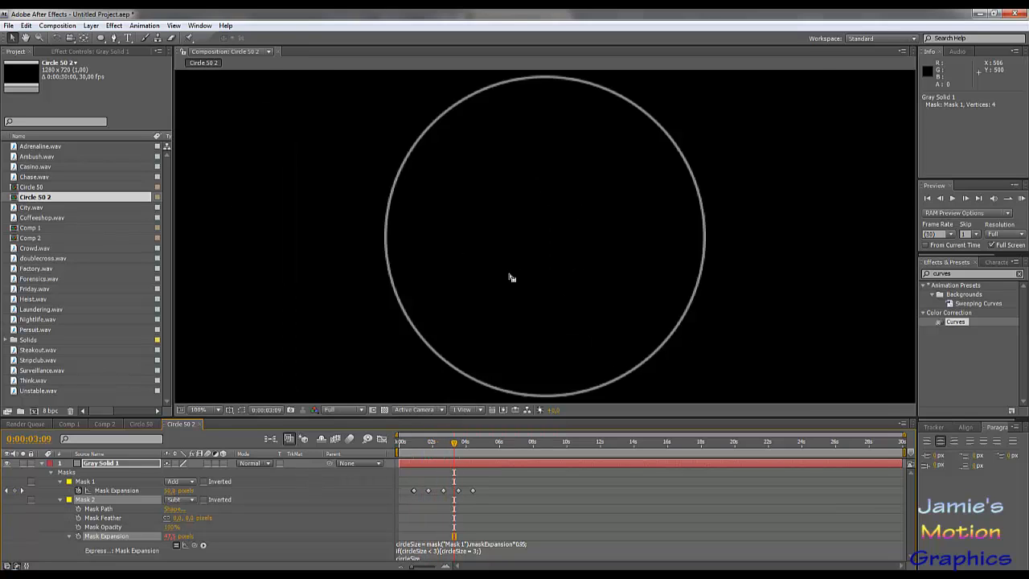
scroll(515, 287, "down", 2)
scroll(571, 282, "down", 2)
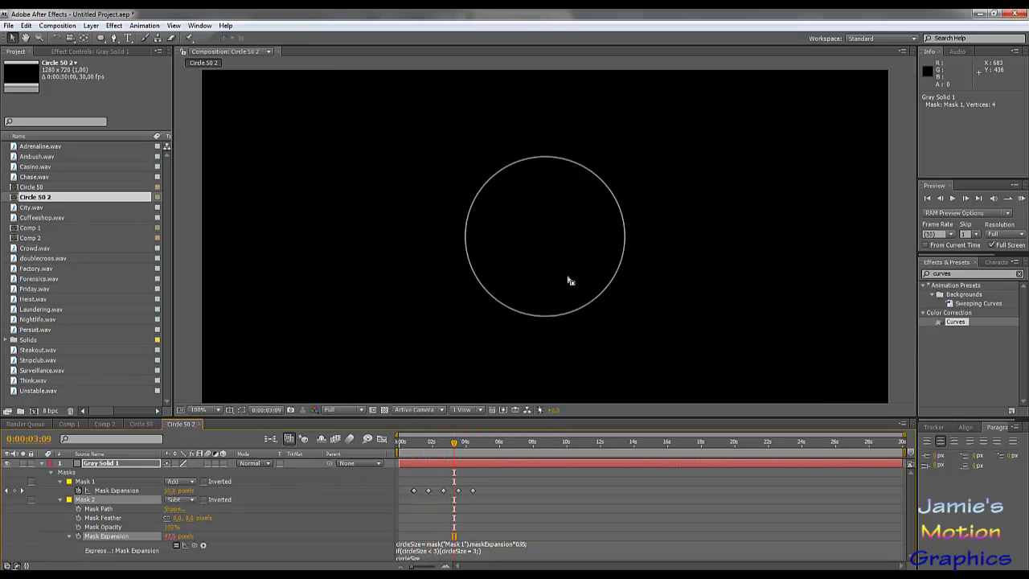
mouse_move(453, 440)
left_mouse_down()
mouse_move(415, 453)
mouse_move(443, 455)
mouse_move(410, 456)
mouse_move(495, 463)
mouse_move(439, 454)
left_mouse_up()
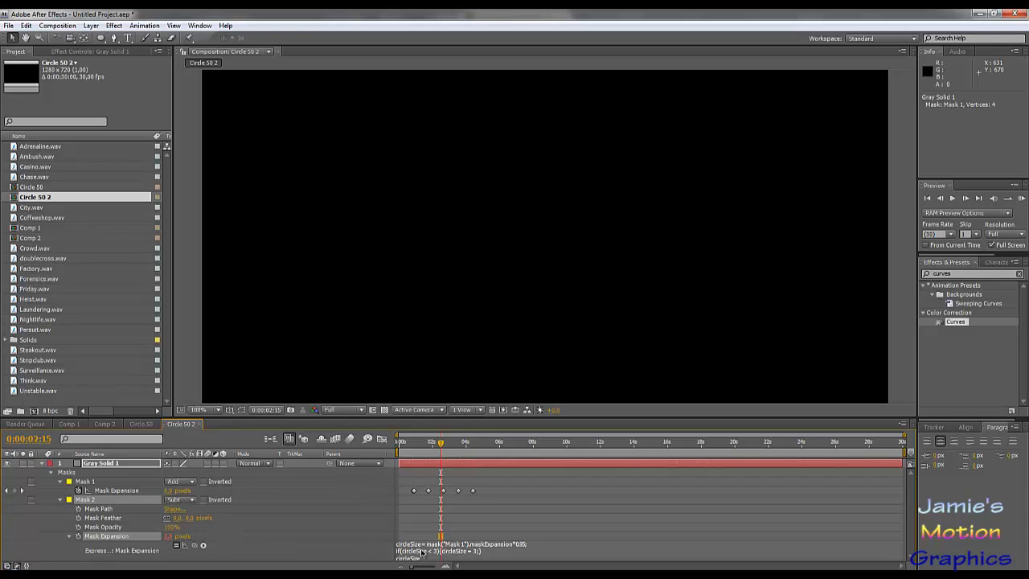
- Review the lines of Mask 2's expansion expression, including the minimum-size condition and the returned circleSize
left_click(489, 553)
left_click(489, 553)
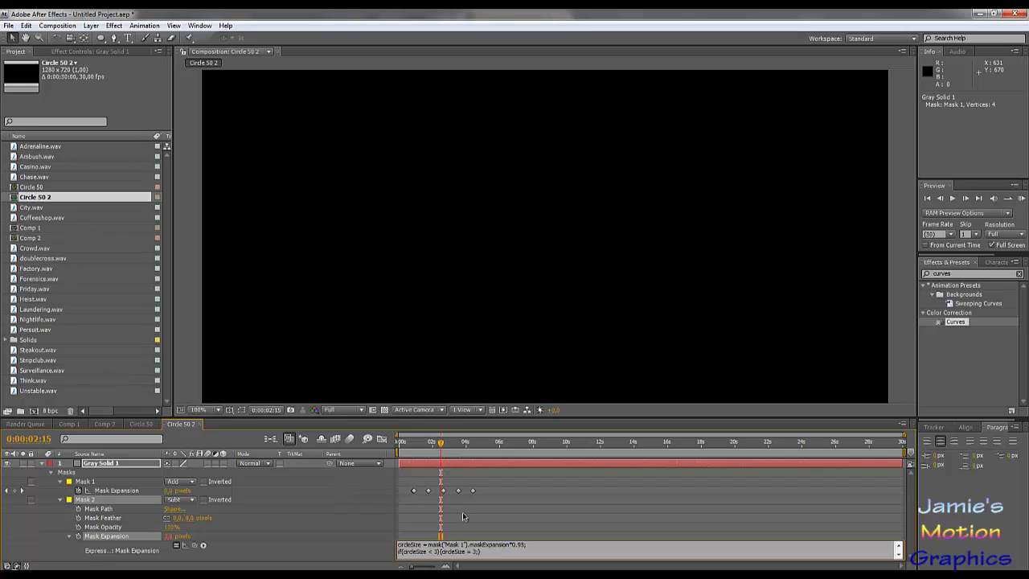
key("Return")
type("circleSize")
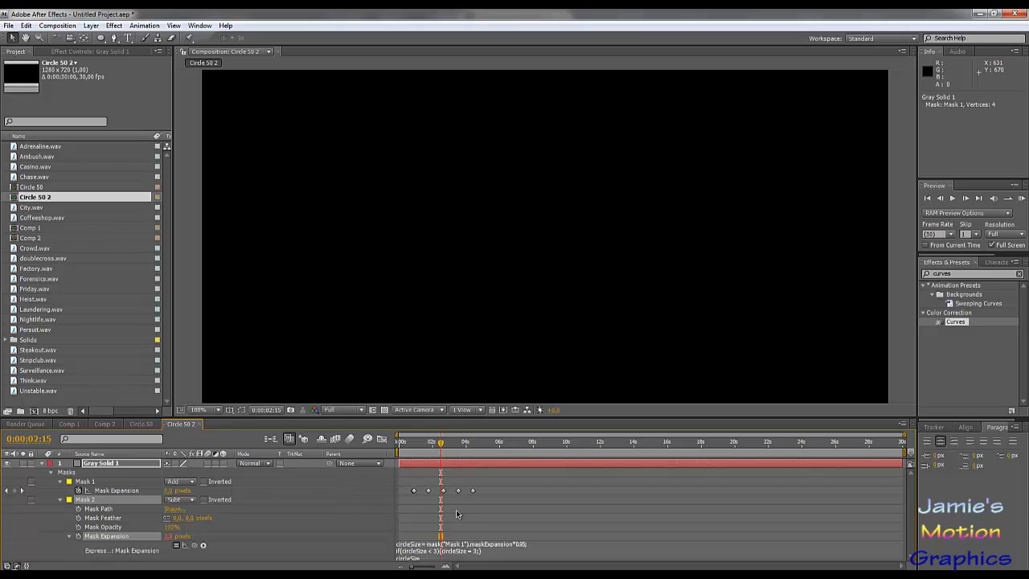
left_click(496, 556)
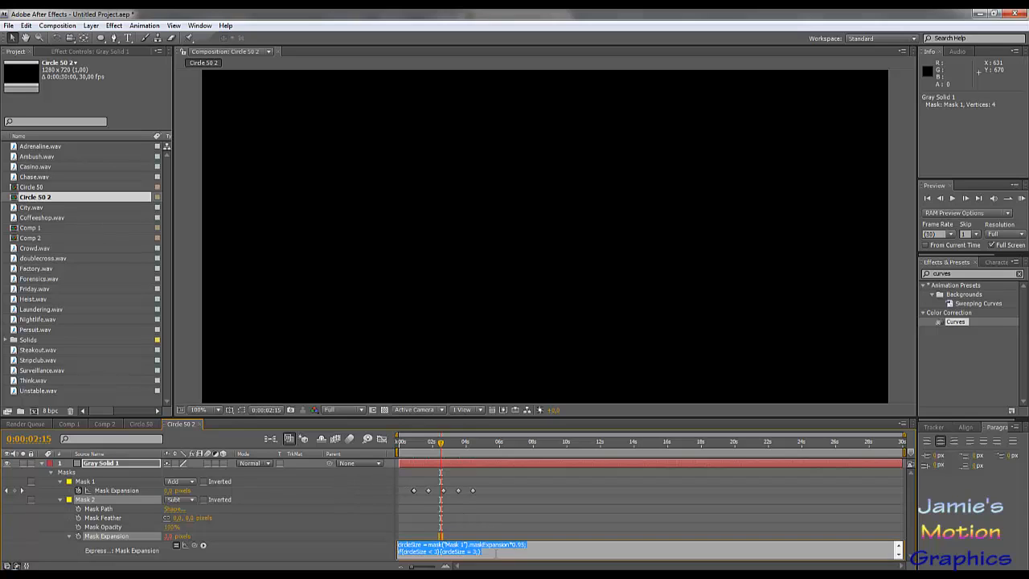
left_click(492, 552)
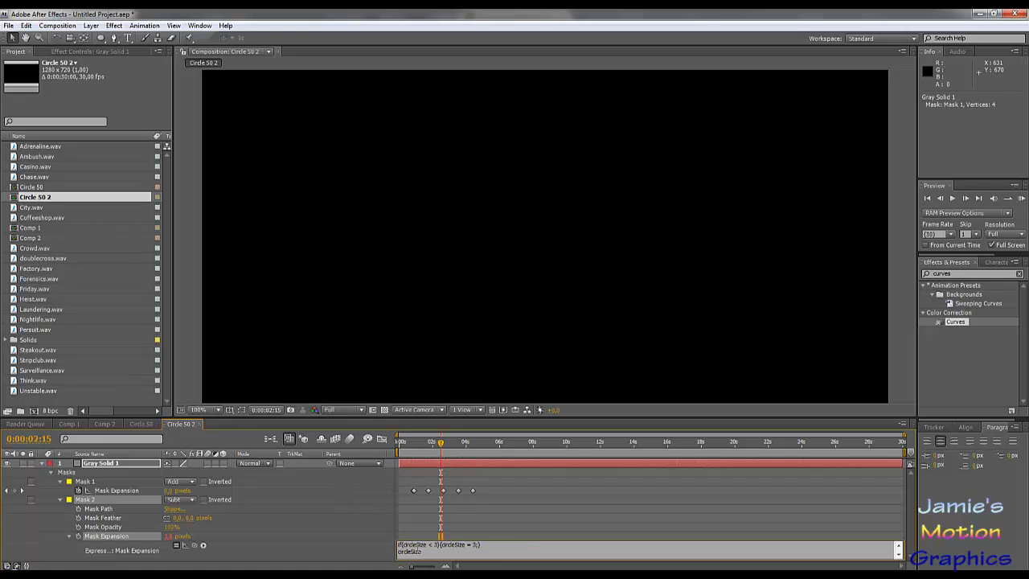
left_click(462, 536)
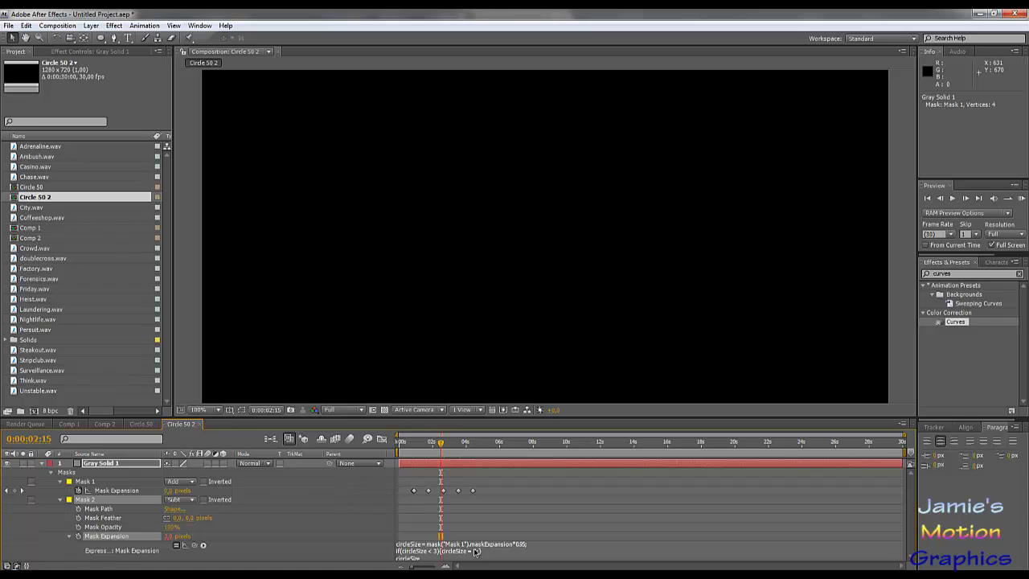
- Change the multiplier in the expression's circleSize definition to 0.05
left_click(475, 551)
left_click(490, 551)
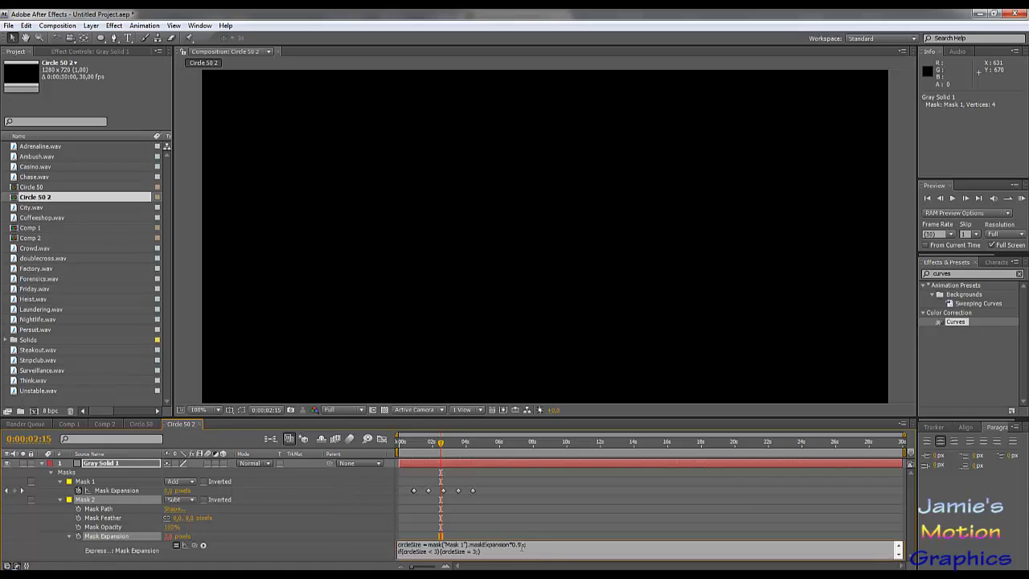
key("BackSpace")
type("0")
- Copy the mask("Mask 1").maskExpansion reference from the first line of the expression
key("ctrl+shift+Left")
key("ctrl+shift+Left")
key("ctrl+shift+Left")
key("ctrl+shift+Left")
key("ctrl+shift+Left")
key("ctrl+shift+Left")
key("ctrl+shift+Left")
key("ctrl+shift+Left")
key("ctrl+shift+Left")
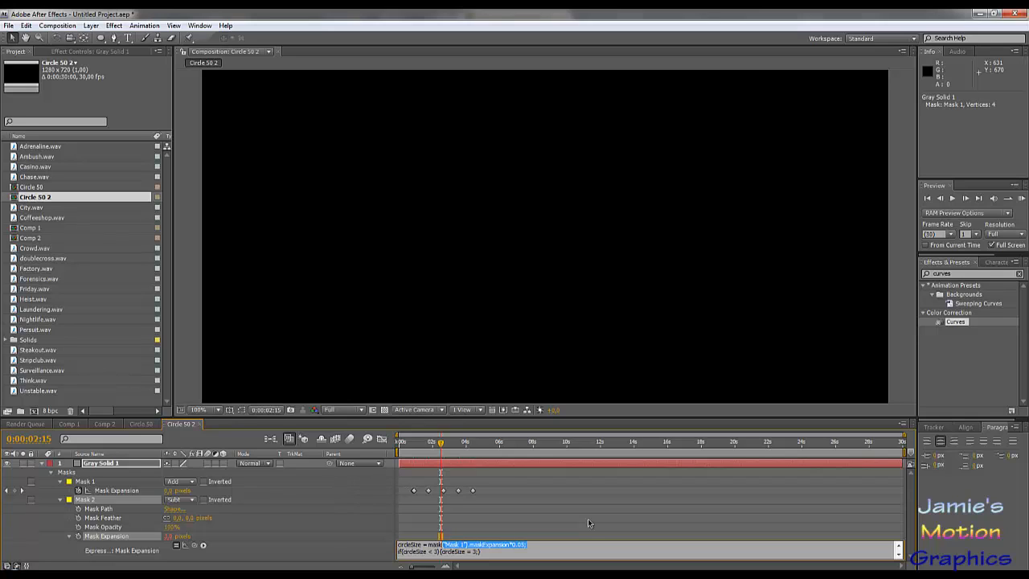
key("Left")
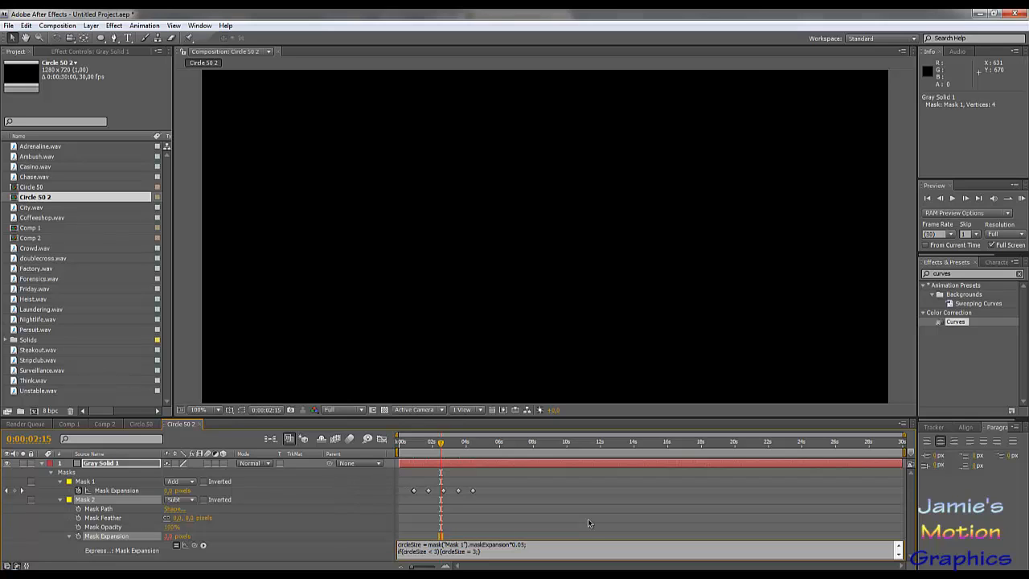
key("ctrl+shift+Right")
key("ctrl+shift+Right")
key("ctrl+shift+Right")
key("ctrl+shift+Right")
key("ctrl+shift+Right")
key("ctrl+shift+Right")
key("ctrl+shift+Right")
key("ctrl+shift+Right")
key("ctrl+shift+Right")
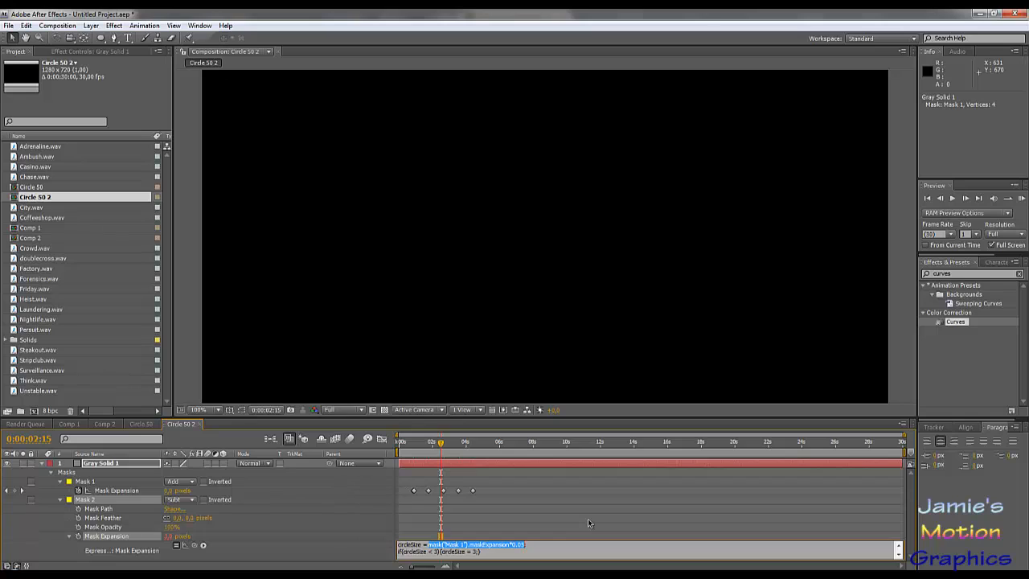
key("ctrl+shift+Left")
key("ctrl+shift+Left")
key("ctrl+c")
- Make the expression's last line mask("Mask 1").maskExpansion - circleSize, apply it, scrub through the ring animation and return to the start
key("Down")
key("Down")
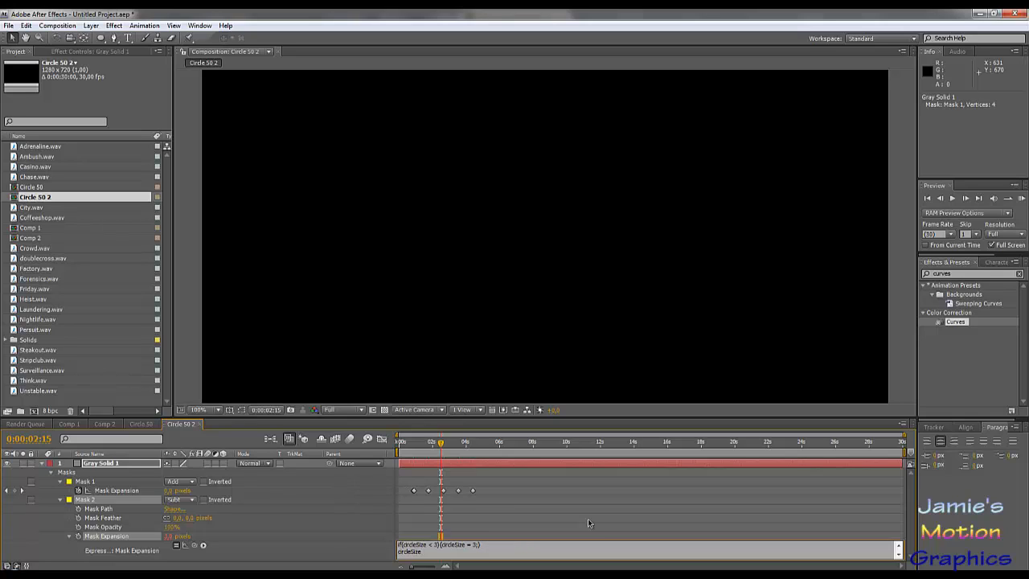
key("Home")
key("ctrl+v")
type("*")
type(" -")
left_click(587, 519)
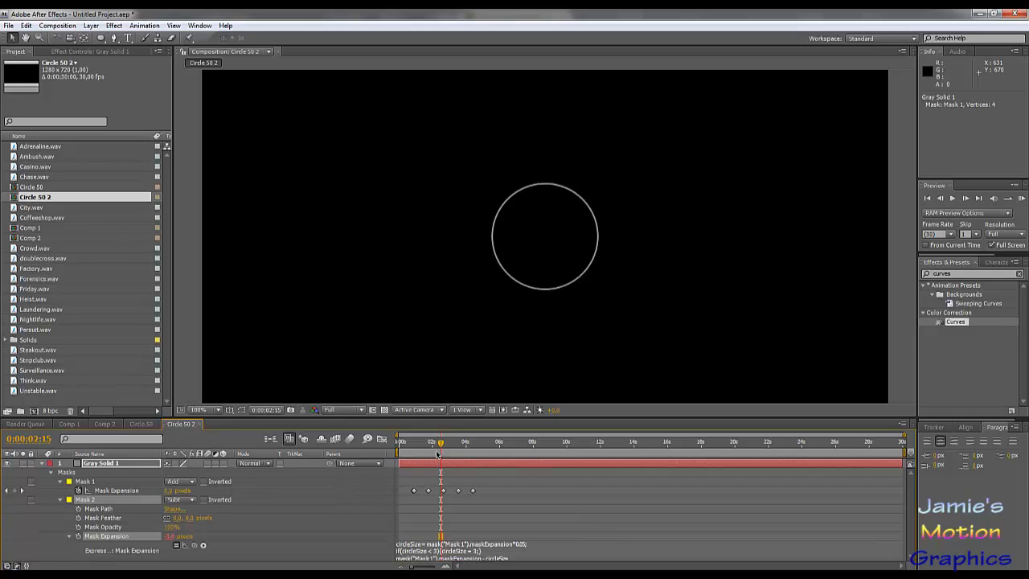
left_click_drag(437, 455, 526, 514)
key("Home")
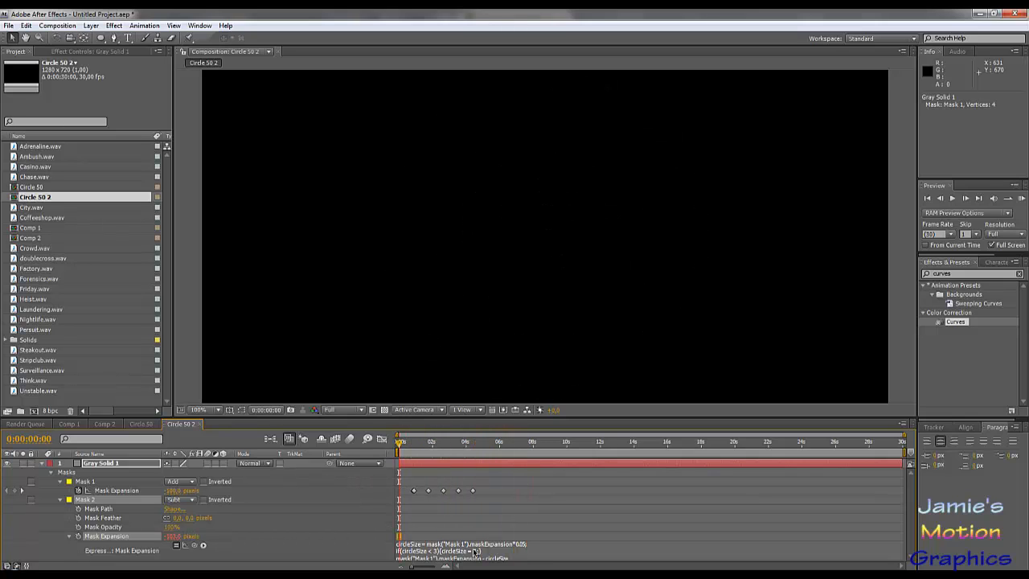
- Enlarge Mask 2's expression field to show all three lines and read through the finished code
left_click(531, 551)
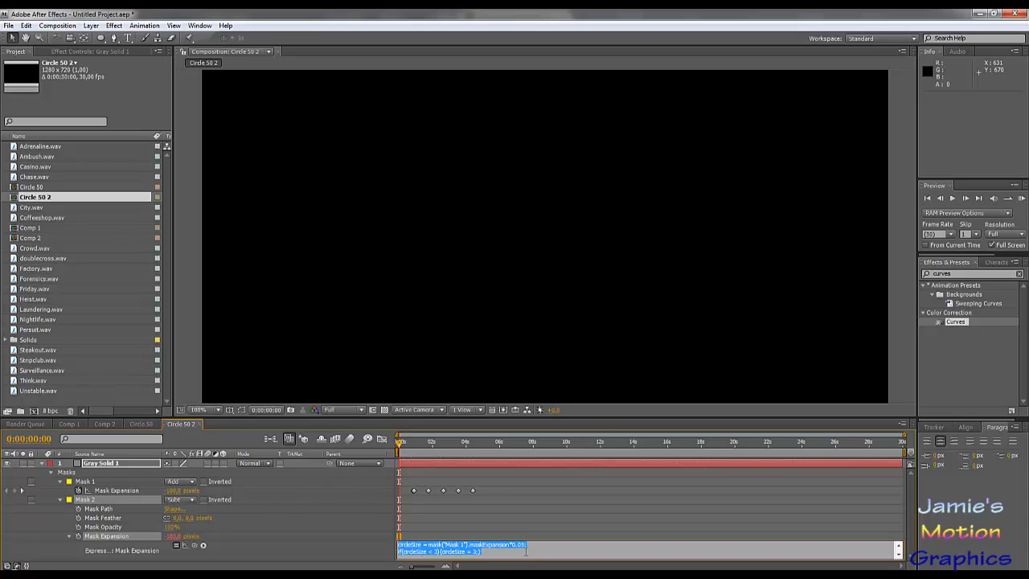
left_click(537, 549)
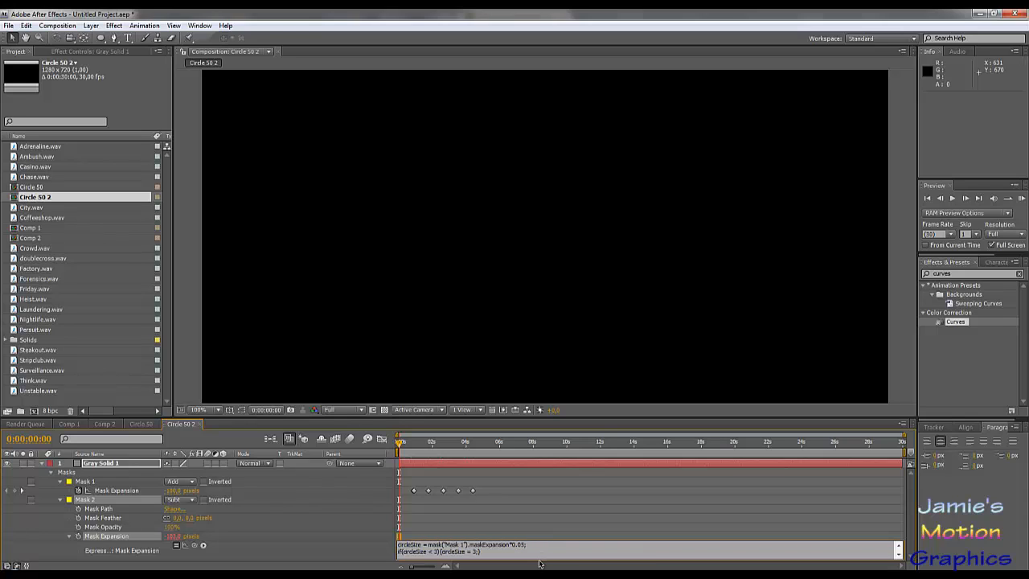
key("Return")
type("mask(\"Mask 1\").maskExpansion - circleSize")
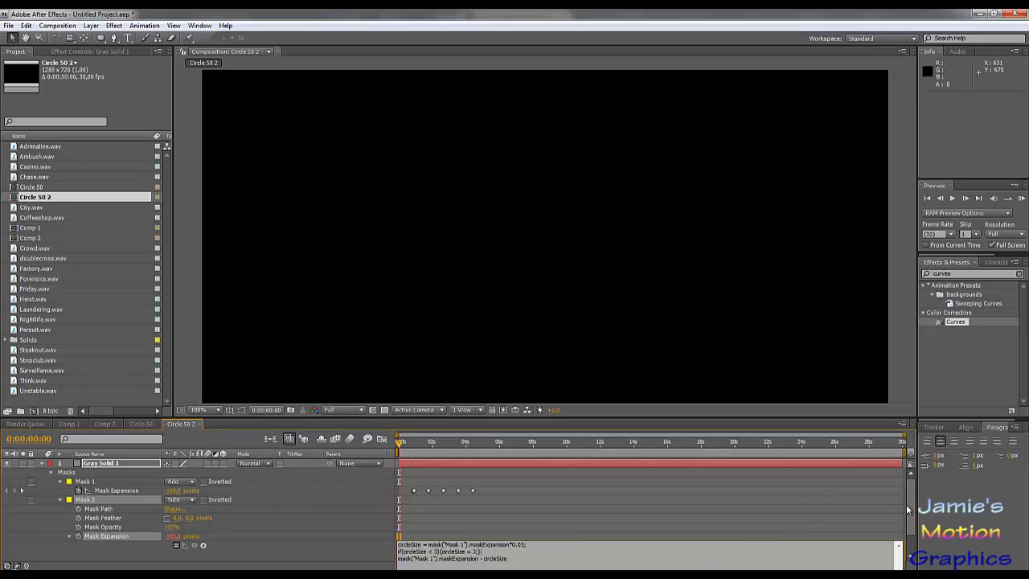
left_click_drag(910, 514, 911, 540)
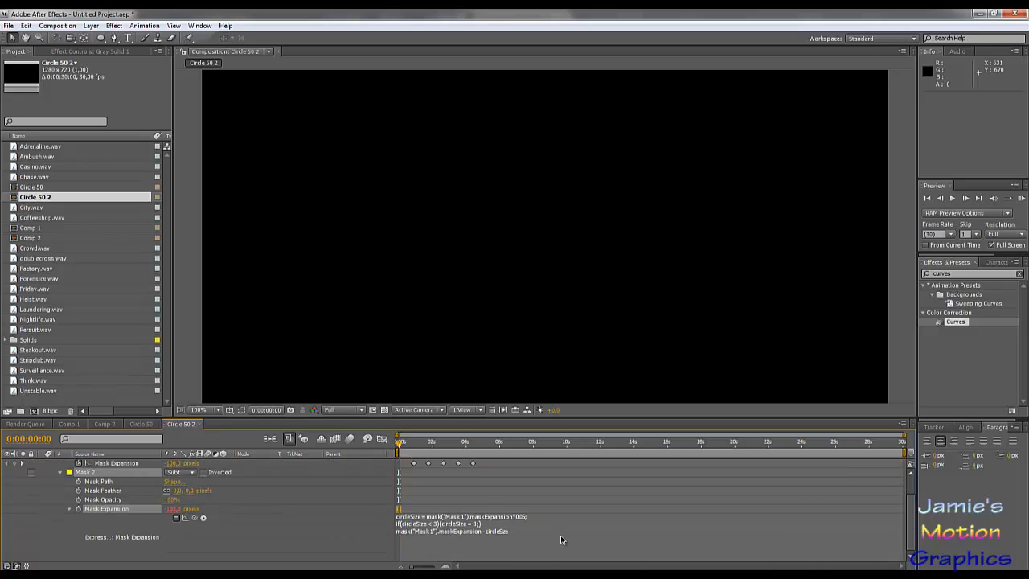
left_click(419, 525)
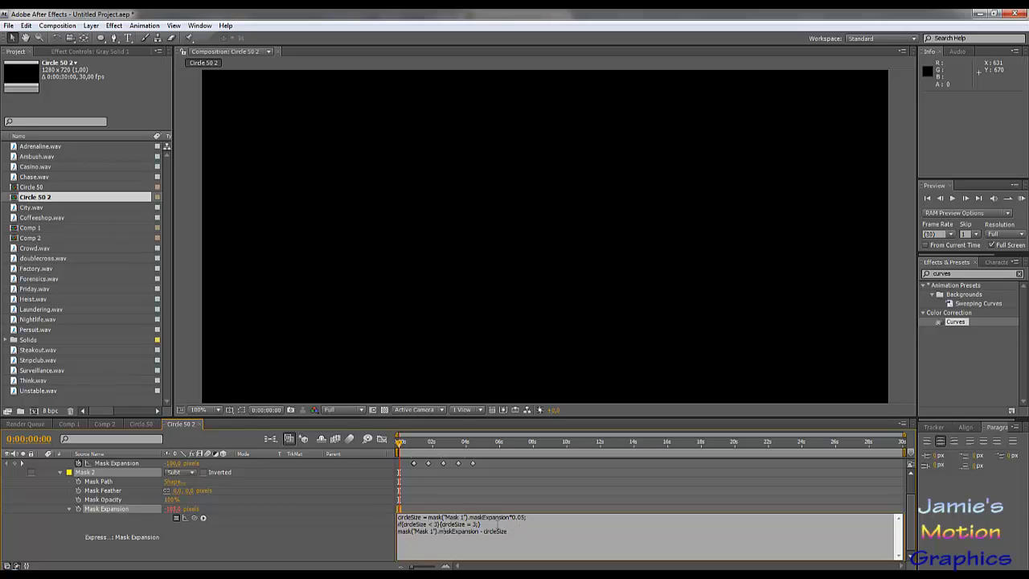
left_click(346, 550)
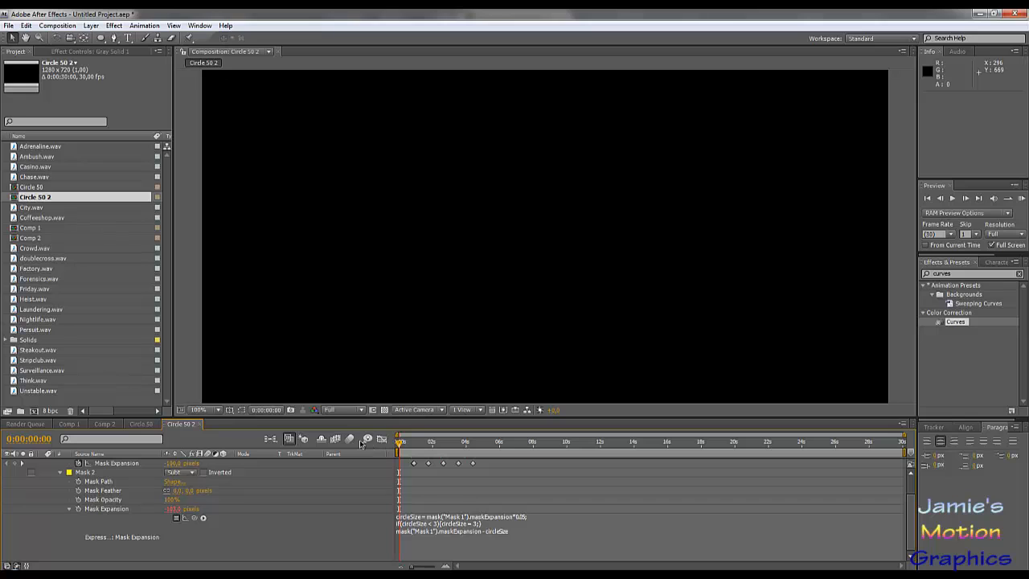
- Switch to Comp 2 and replace its topmost Circle 50 layer with the Circle 50 2 composition
left_click(141, 424)
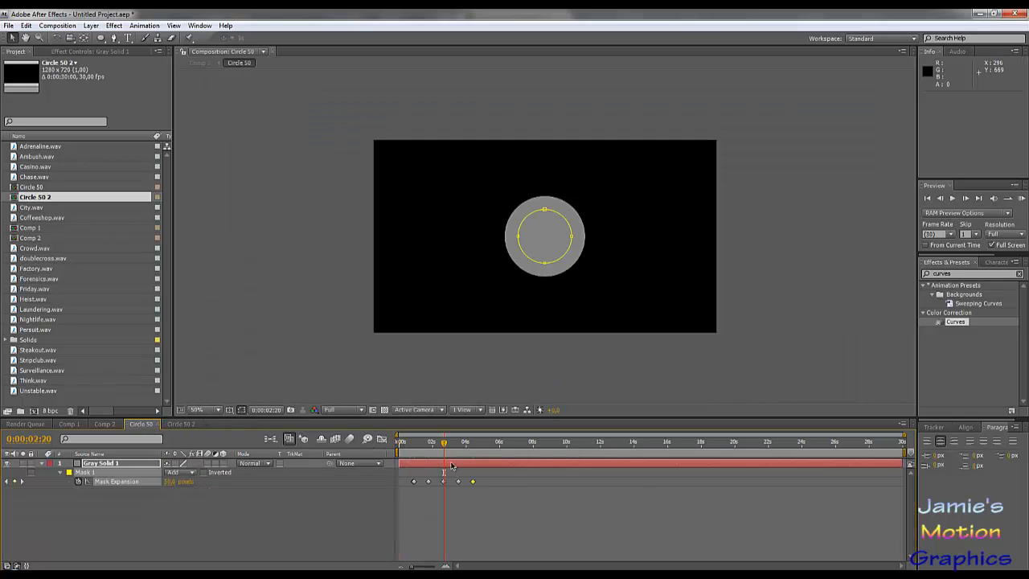
left_click(69, 424)
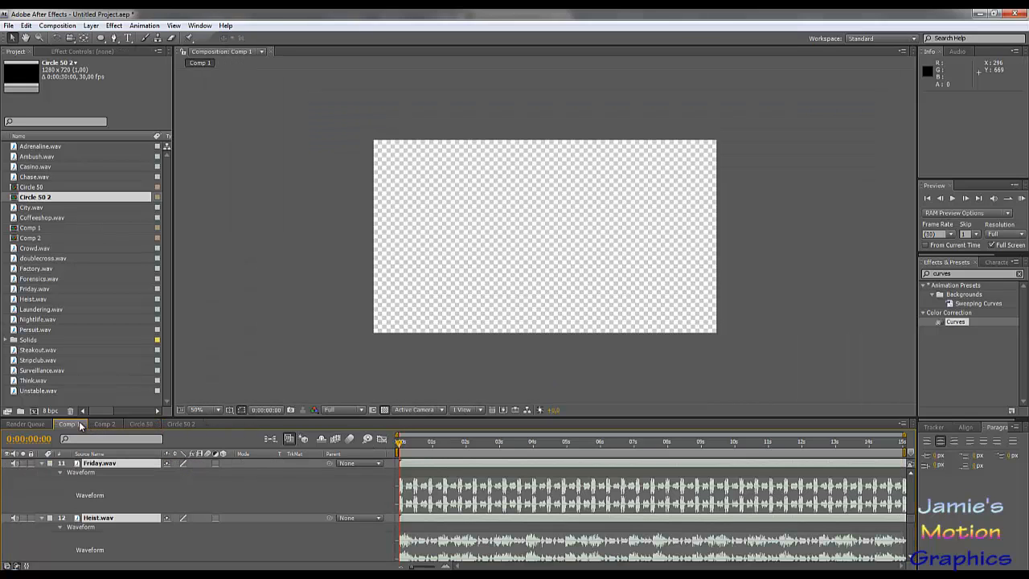
scroll(143, 471, "up", 4)
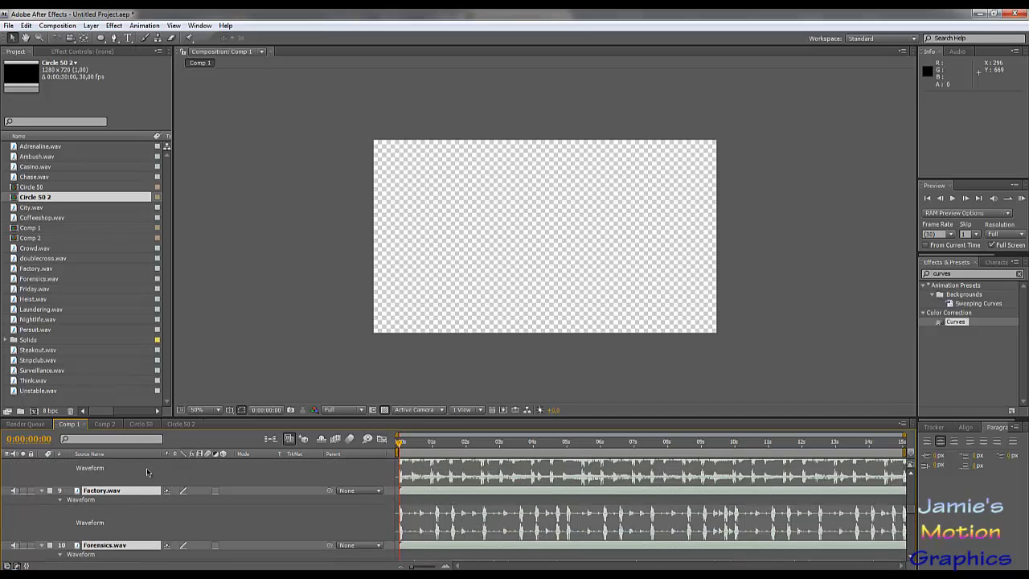
left_click(110, 423)
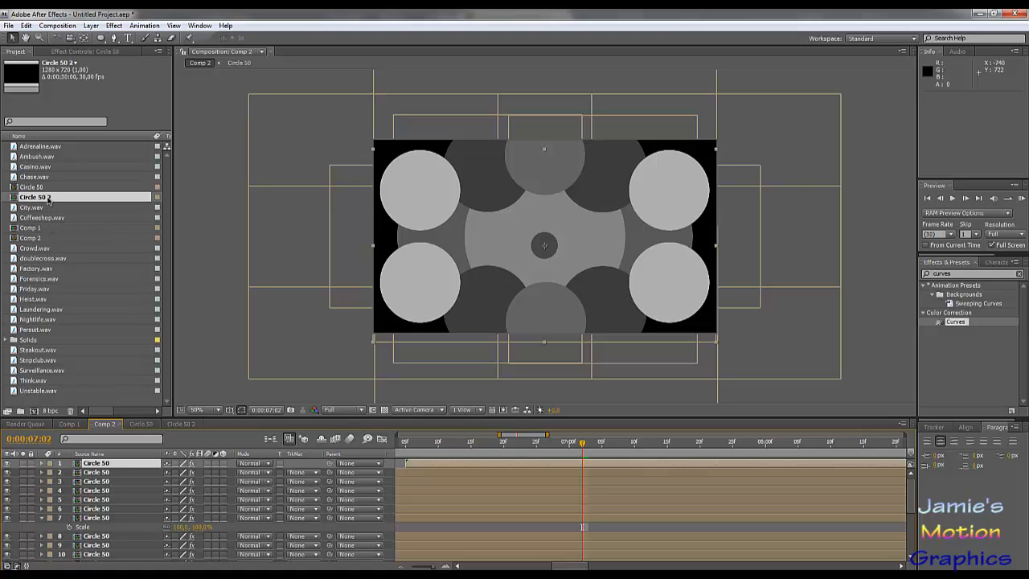
left_click_drag(48, 199, 96, 466)
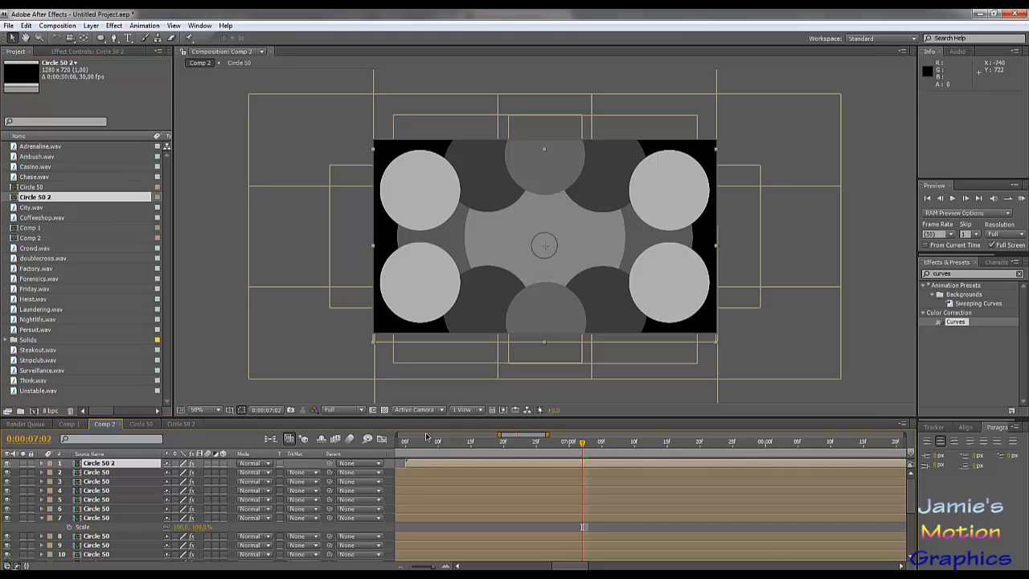
- Inspect the Circle 50 2 layer's ring up close, check its Curves effect and scrub the animation to 0:00:08:06
scroll(541, 251, "up", 4)
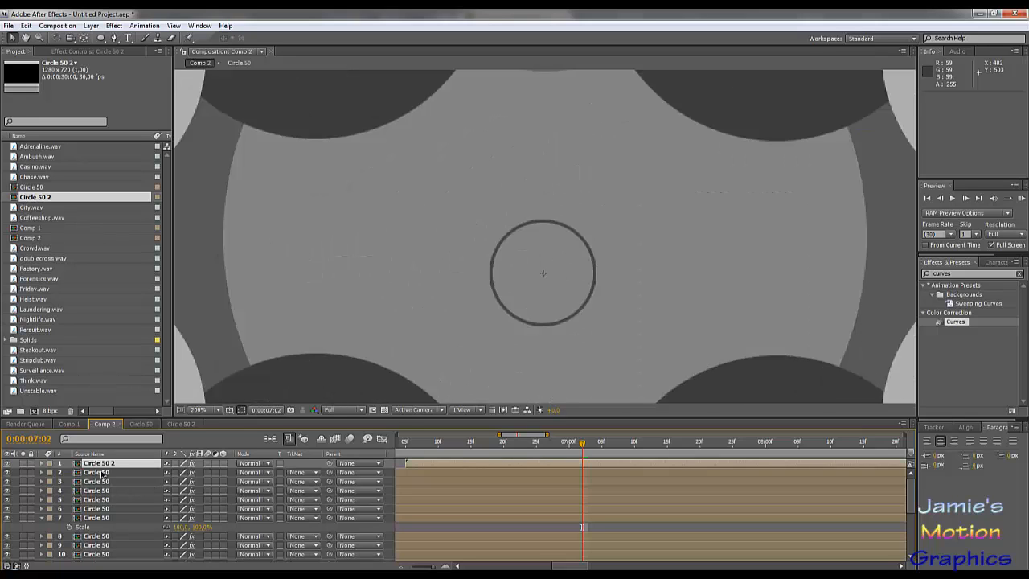
left_click(93, 52)
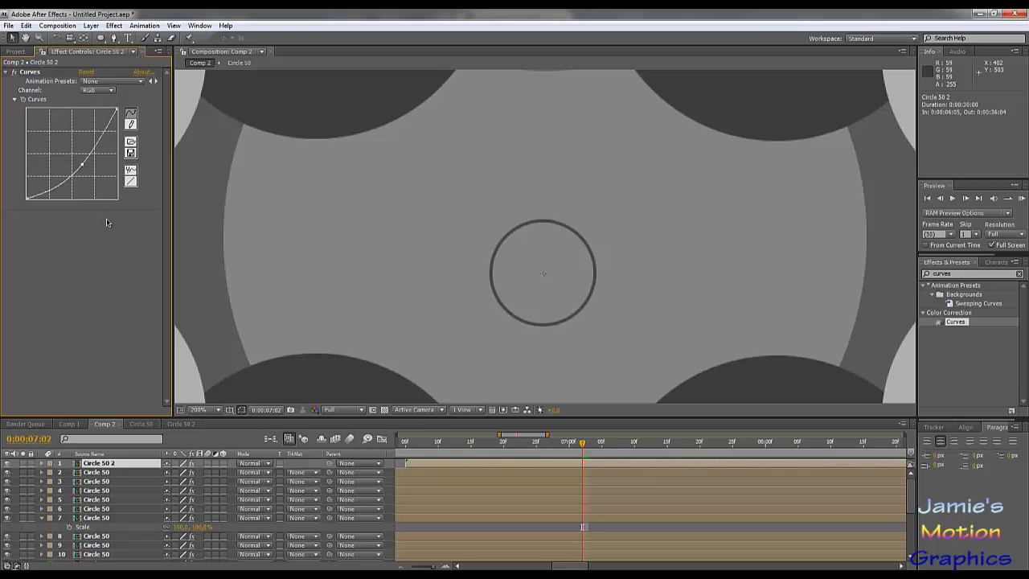
scroll(318, 227, "down", 2)
scroll(320, 227, "up", 1)
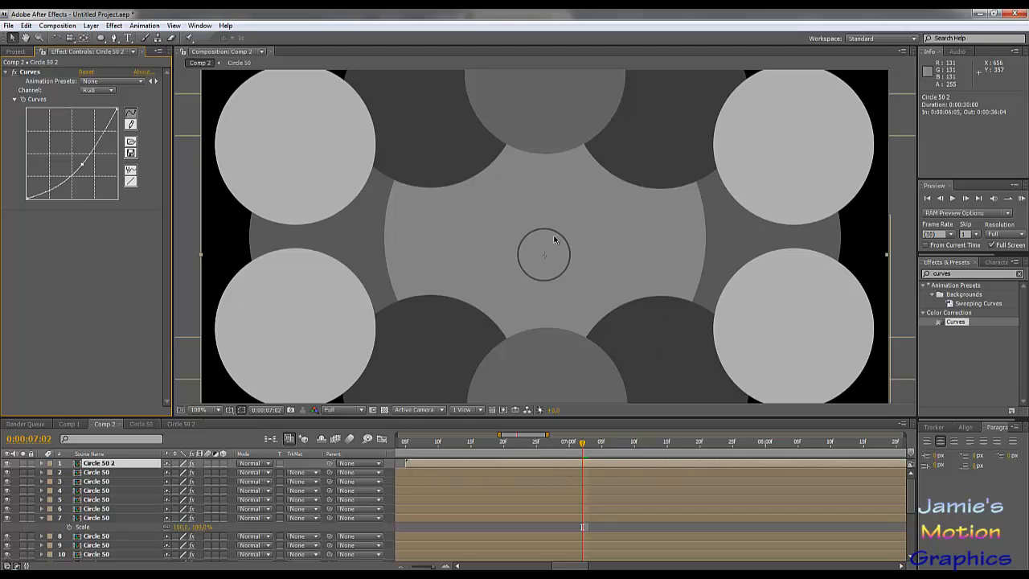
scroll(556, 259, "down", 1)
scroll(556, 259, "up", 1)
scroll(487, 468, "down", 1)
scroll(457, 452, "up", 1)
left_click_drag(456, 450, 803, 478)
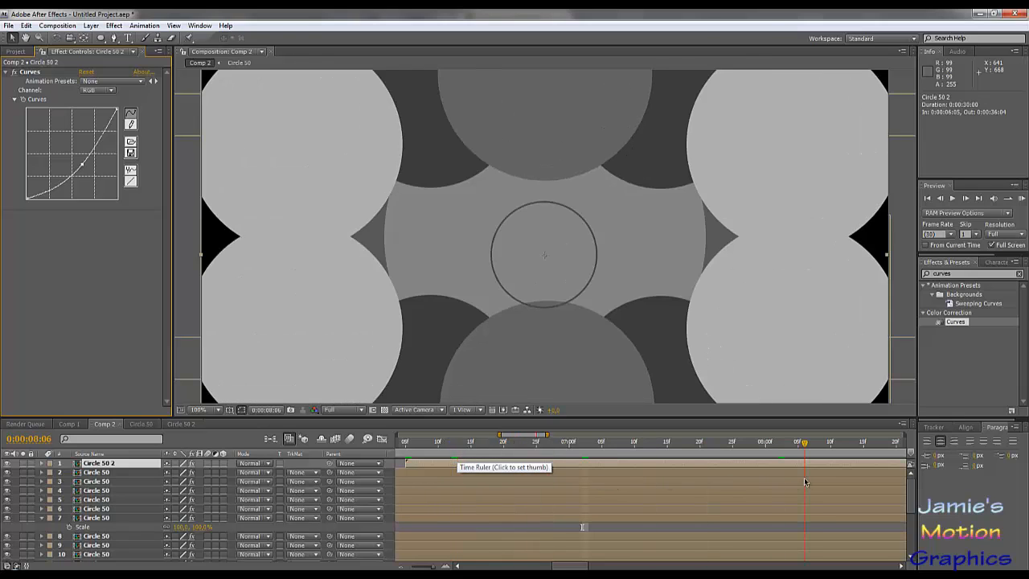
scroll(574, 328, "down", 6)
scroll(584, 348, "up", 1)
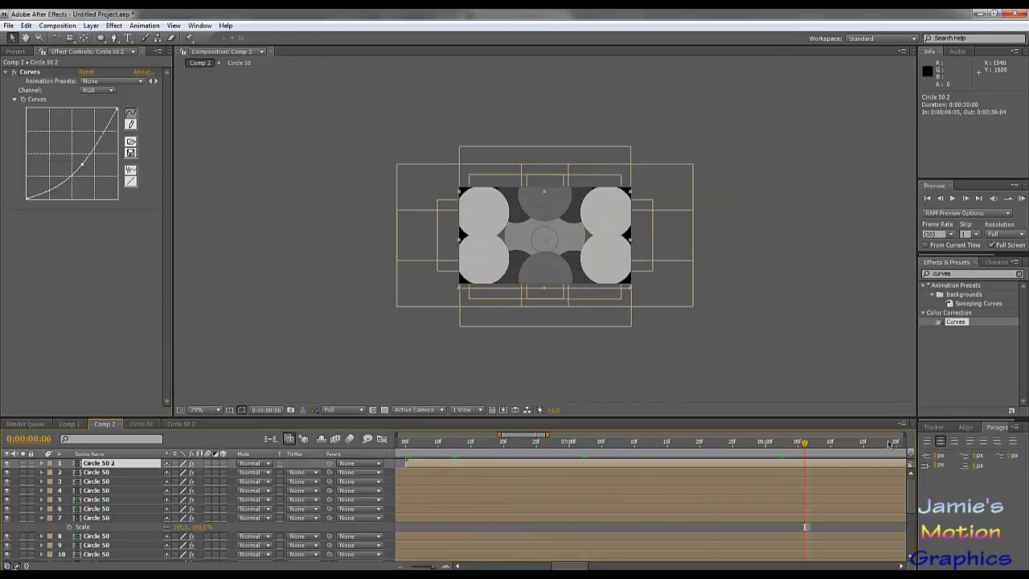
- At 0:00:13:16, scale the Circle 50 2 layer to 43% and place its ring near the frame's upper-left corner at 154, 166
left_click_drag(889, 443, 902, 445)
left_click_drag(547, 435, 740, 435)
left_click(663, 443)
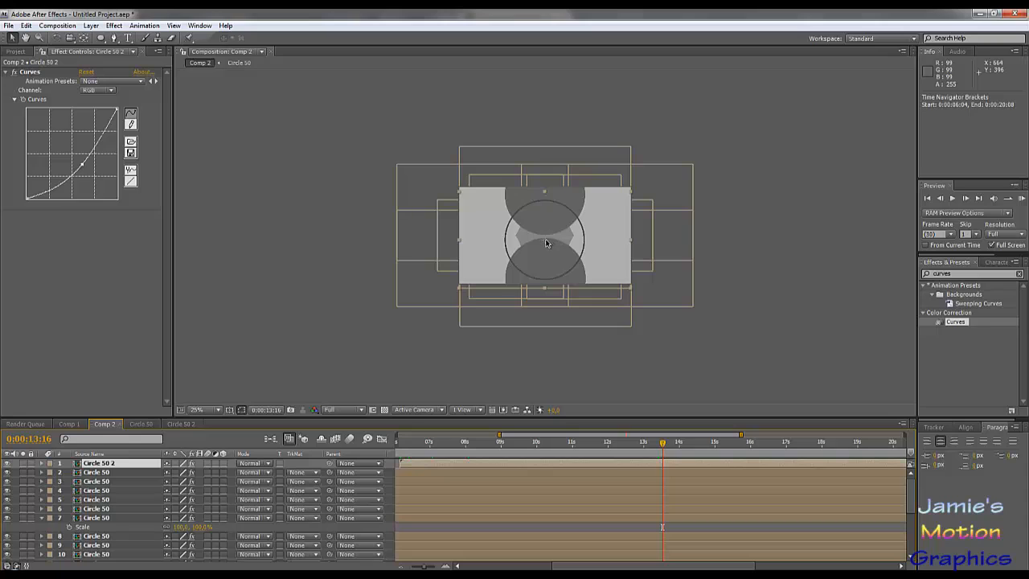
left_click_drag(546, 243, 492, 222)
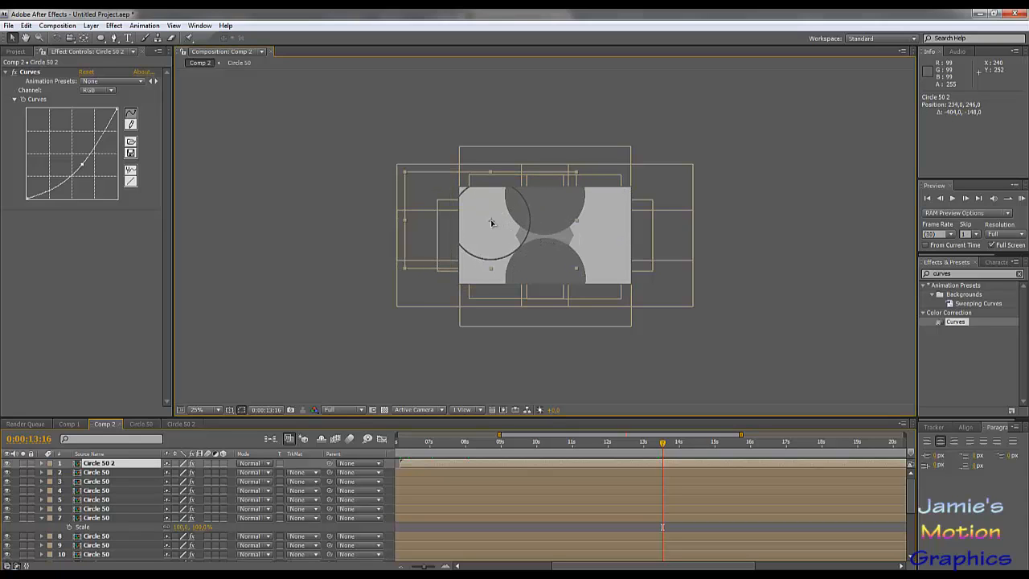
key("alt+shift+s")
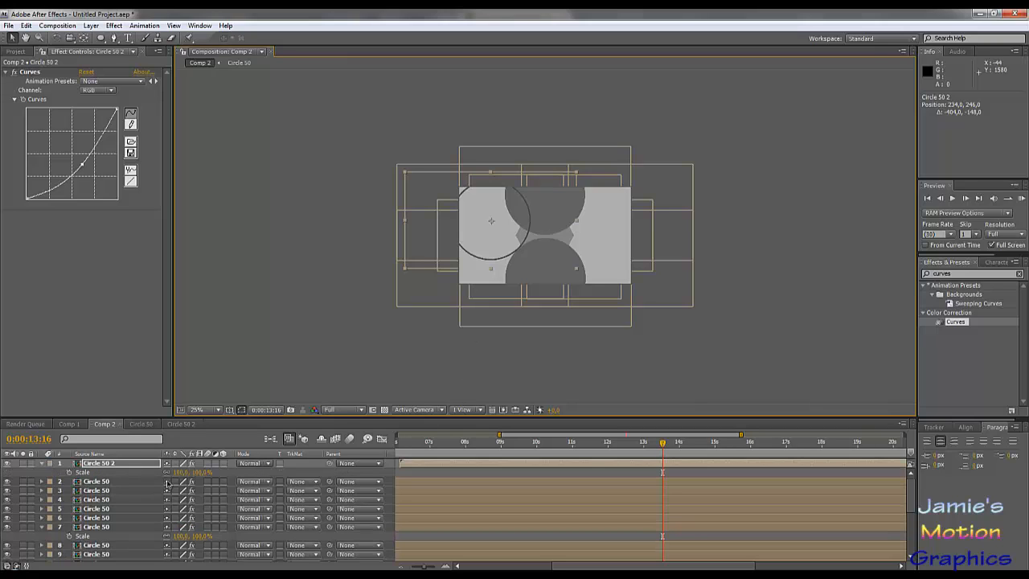
mouse_move(183, 473)
left_mouse_down()
mouse_move(149, 473)
mouse_move(164, 474)
left_mouse_up()
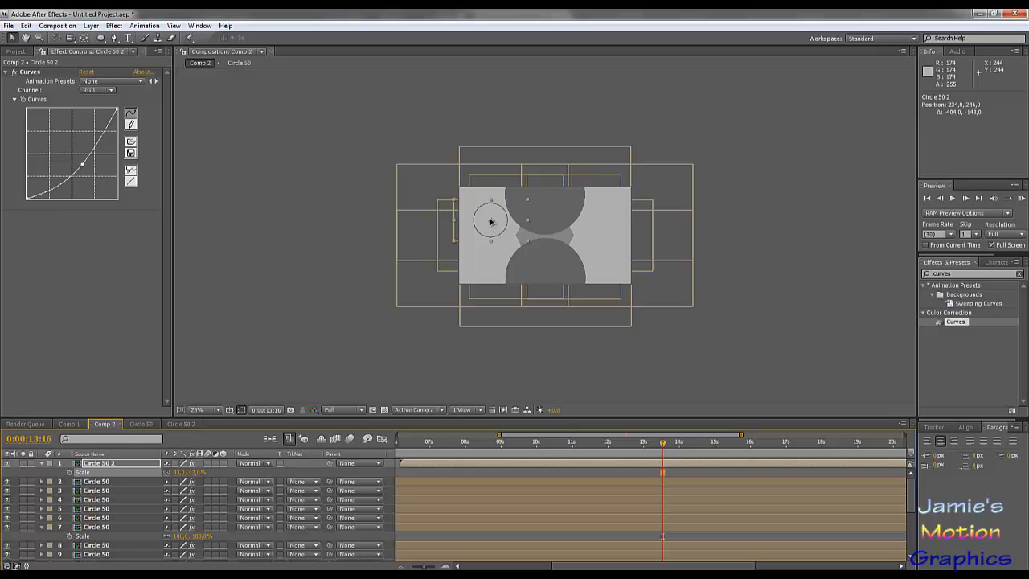
left_click_drag(490, 228, 484, 210)
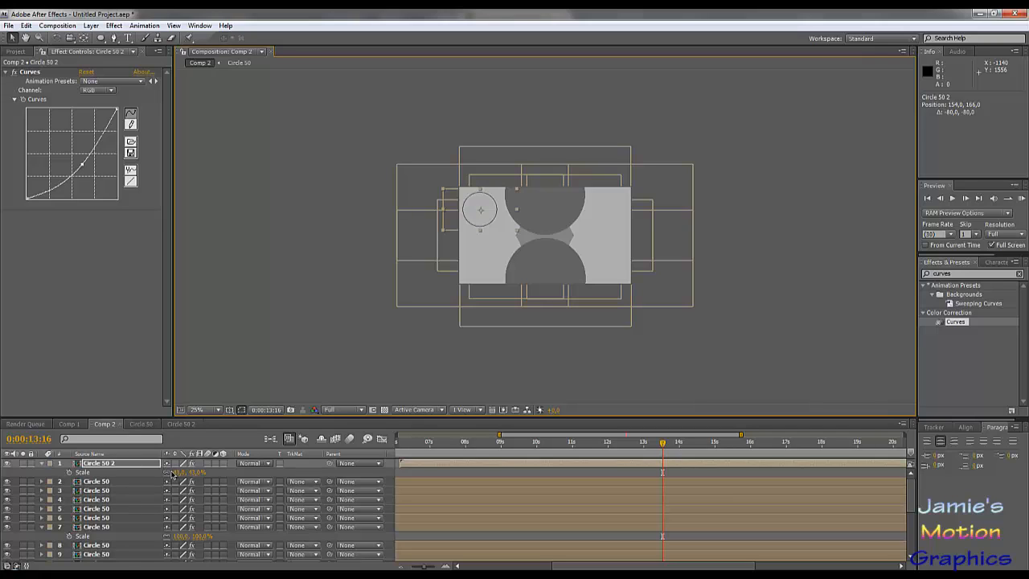
- Duplicate the ring layer five times and arrange the six rings as an overlapping triangle in the frame's left half, its tip at 470, 366
key("ctrl+d")
left_click_drag(480, 212, 499, 227)
key("ctrl+d")
key("ctrl+d")
key("ctrl+d")
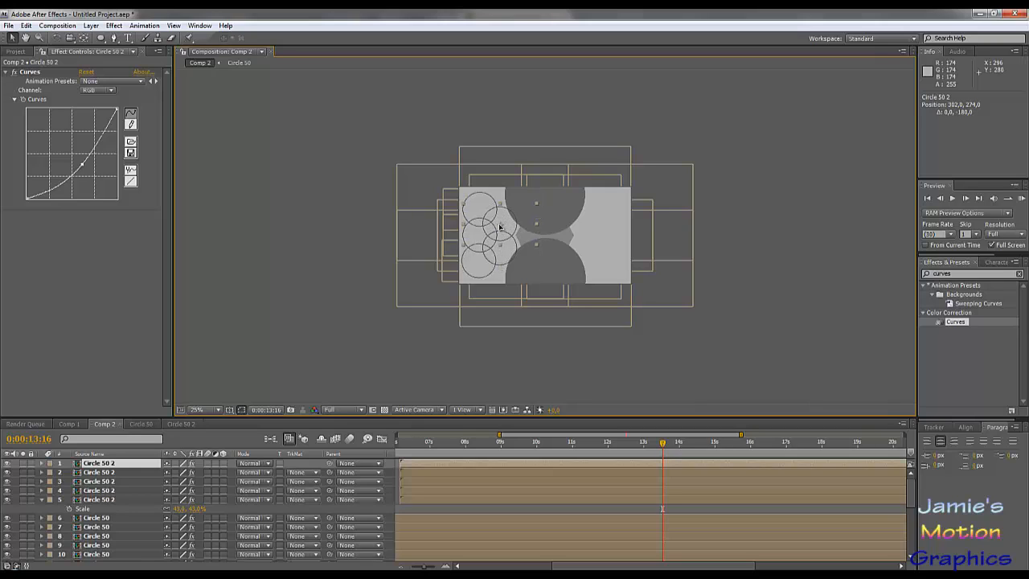
key("ctrl+d")
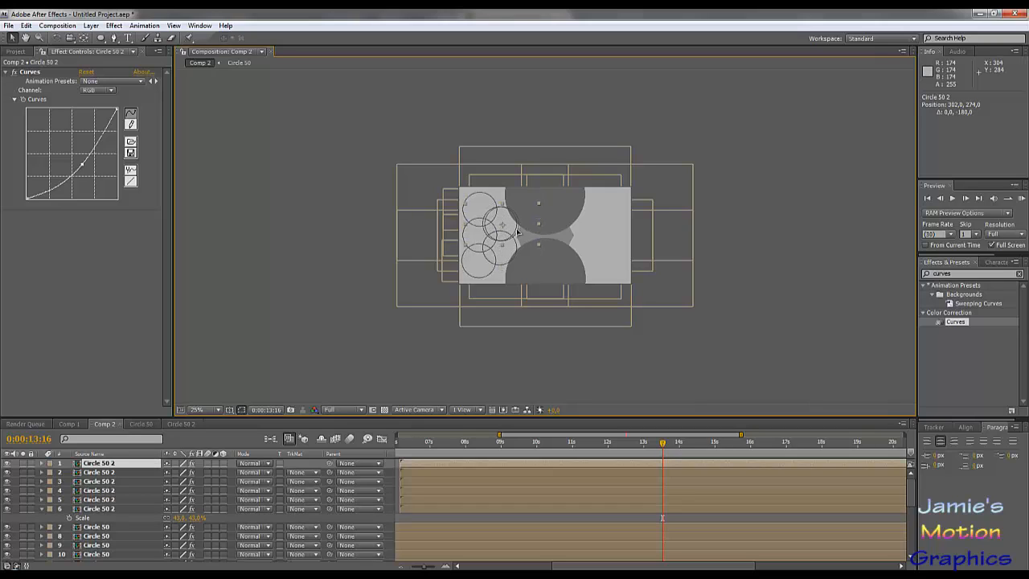
left_click_drag(517, 231, 522, 241)
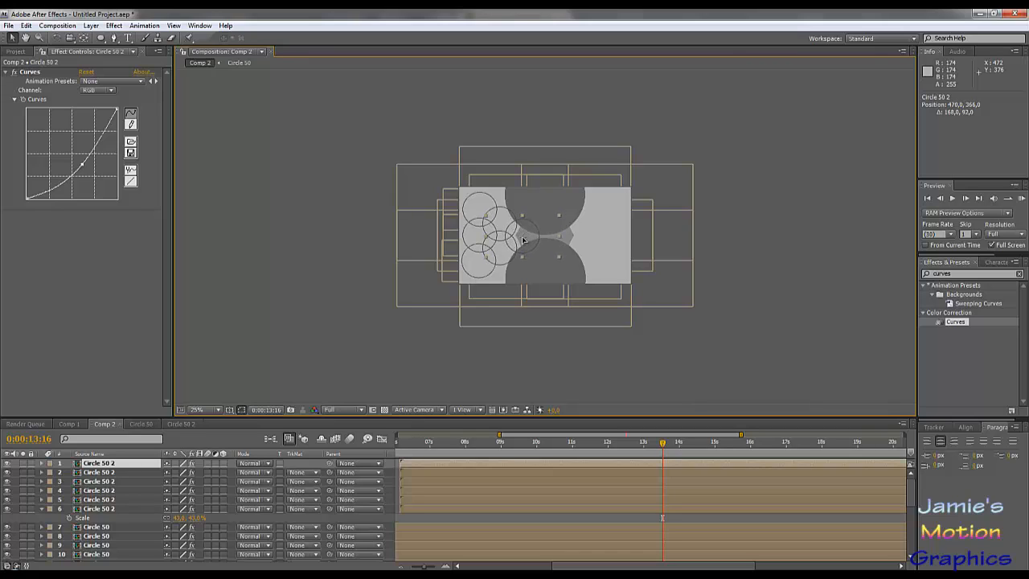
- Duplicate all six ring layers, place the copies together above the originals and show the copies' Position values
left_click(125, 508, "shift")
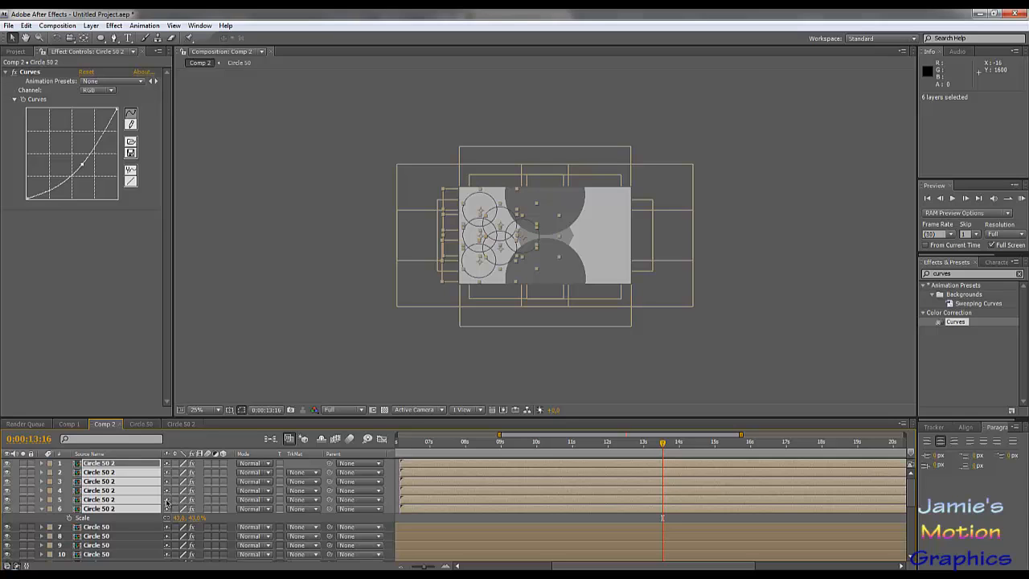
key("ctrl+d")
left_click_drag(113, 481, 116, 469)
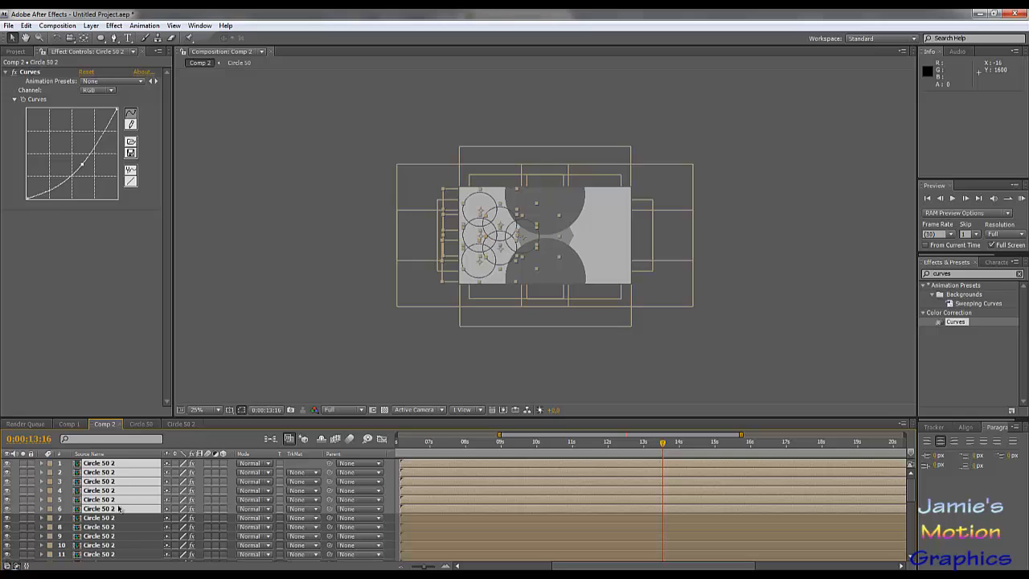
key("p")
scroll(157, 487, "down", 4)
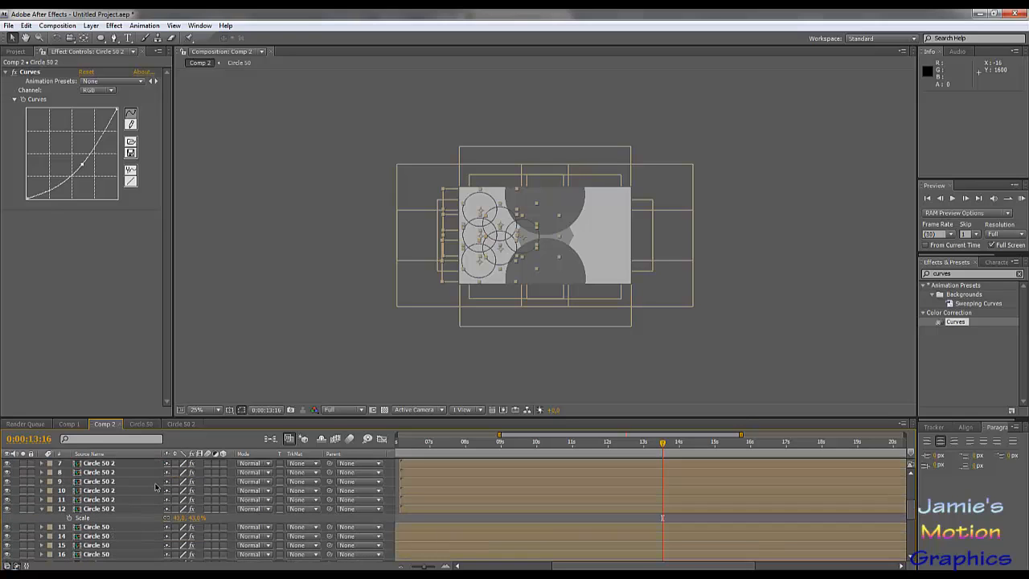
scroll(157, 488, "up", 1)
scroll(157, 487, "up", 3)
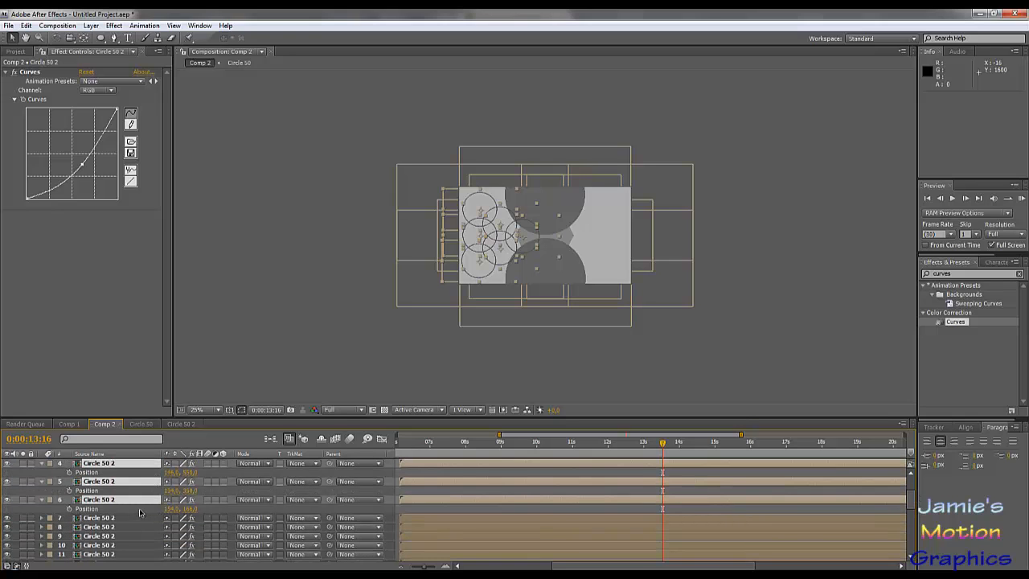
- Mirror the outer column of three copies to the frame's right side with X positions 1126 for layers 6 and 5 and 1134 for layer 4
left_click(138, 509)
left_click(171, 509)
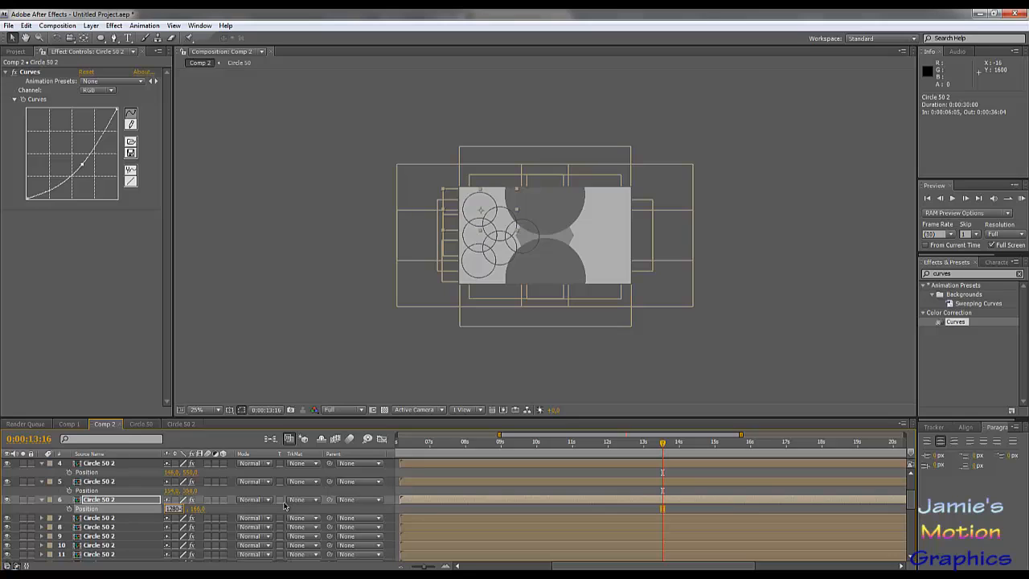
type("1126")
key("Return")
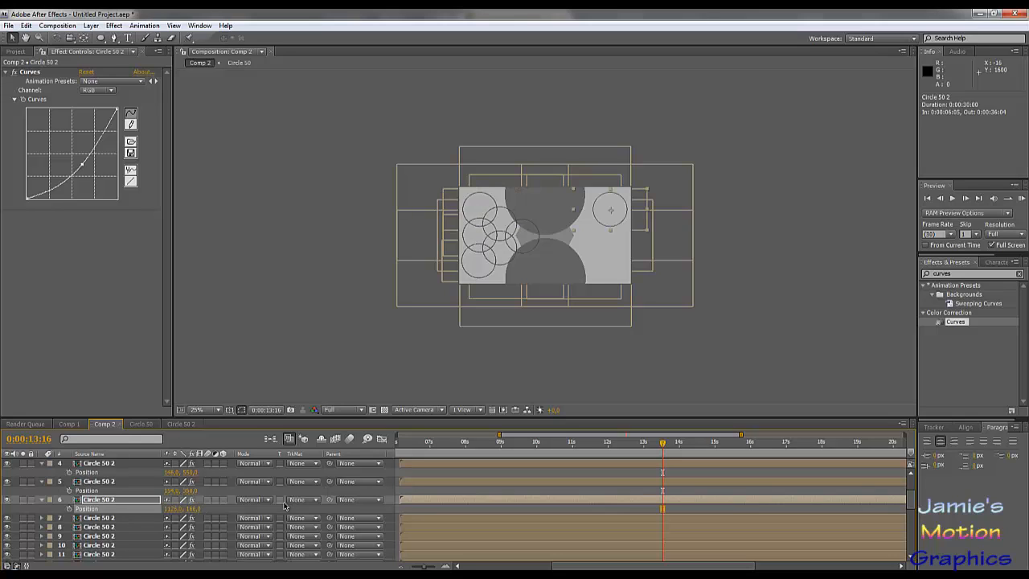
left_click(172, 490)
type("1126")
key("Return")
left_click(172, 472)
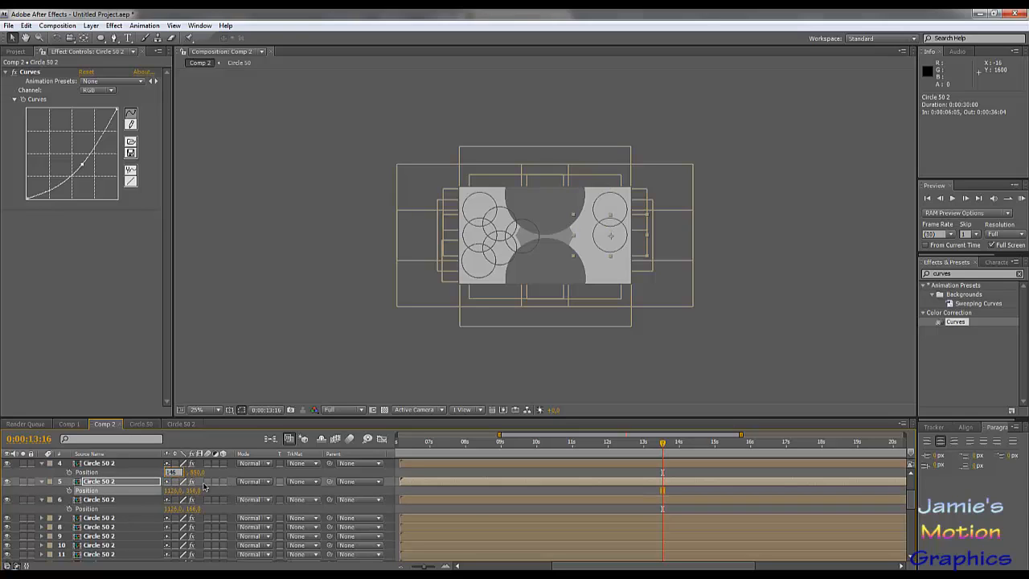
type("1126")
key("Return")
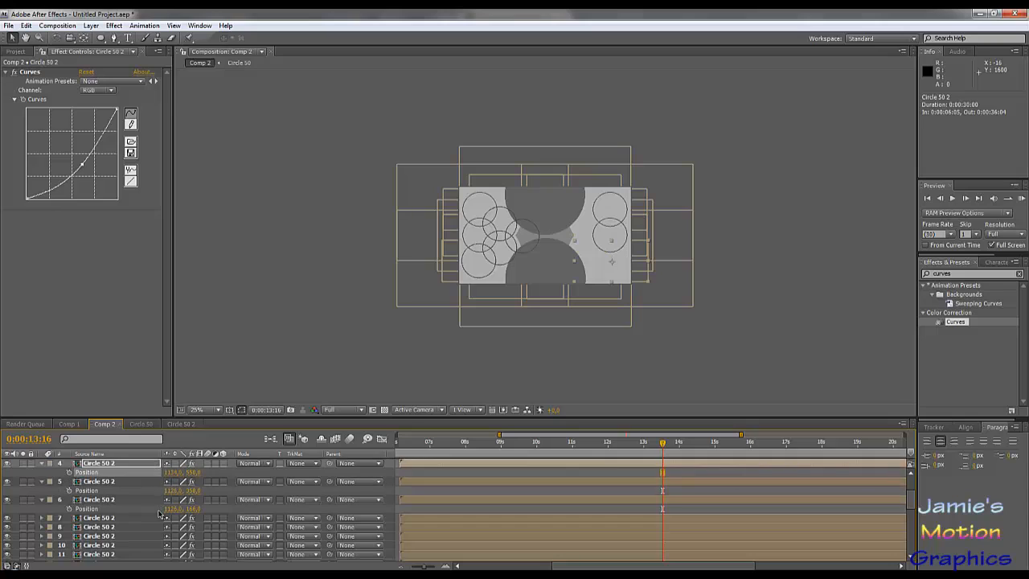
- Mirror the remaining three copies by setting the X position to 978 for layers 3 and 2 and 810 for layer 1
scroll(161, 514, "up", 1)
left_click(172, 481)
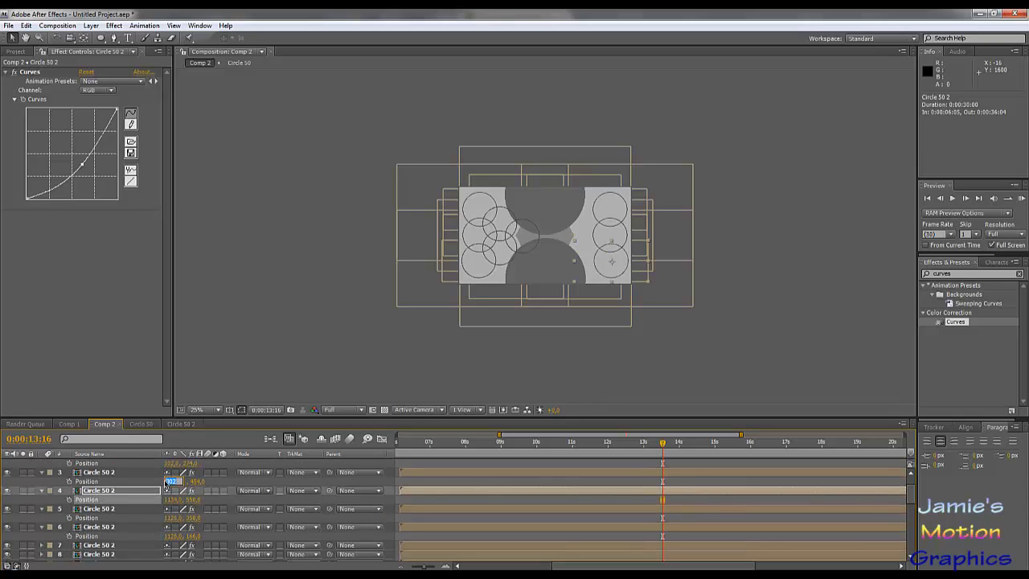
type("978")
left_click(169, 465)
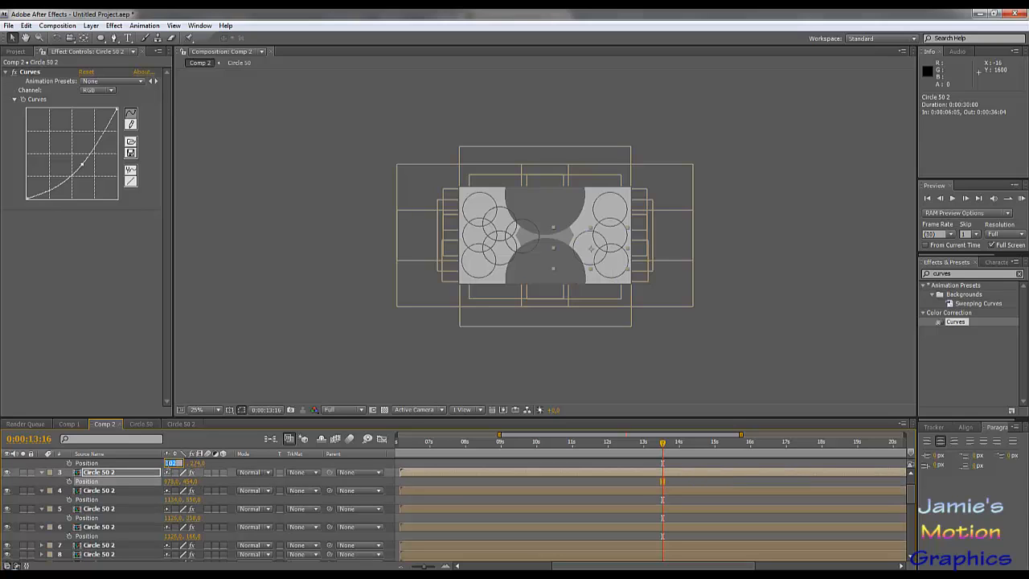
type("1260")
left_click(144, 465)
scroll(164, 500, "up", 1)
left_click(173, 472)
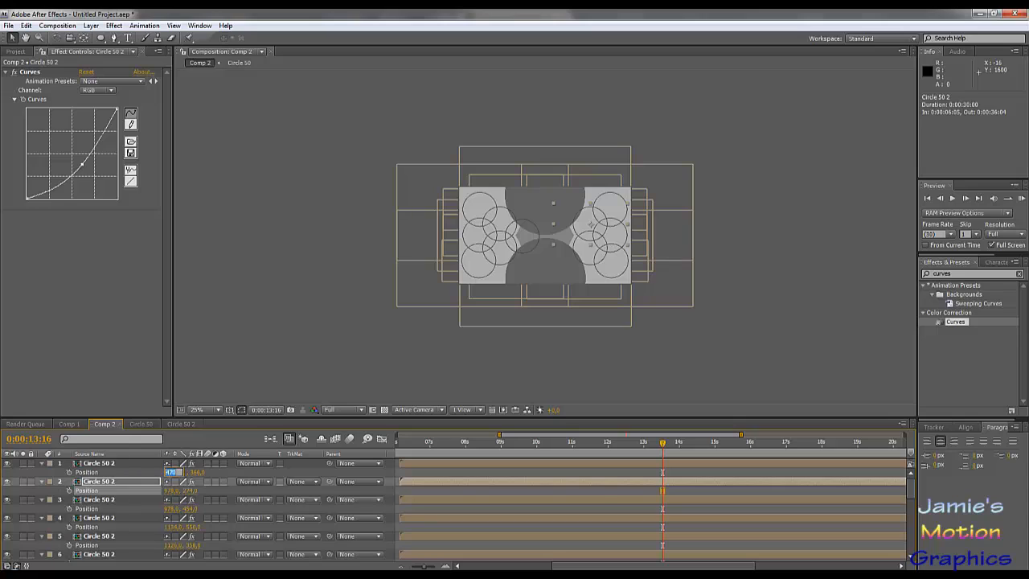
type("1260")
left_click(141, 475)
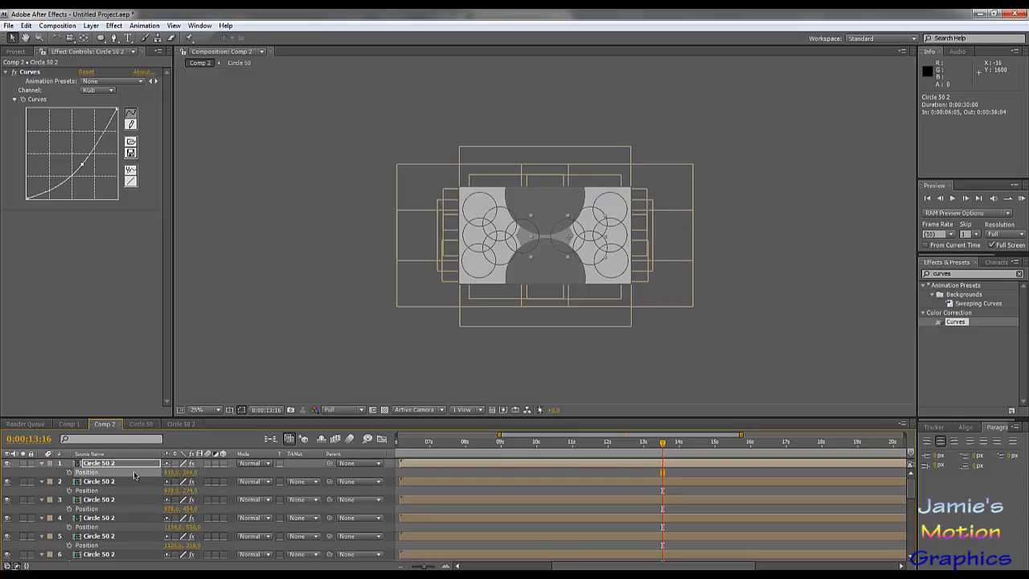
- Collapse the properties of all layers, return to 0:00:06:09 and play a RAM preview of the mirrored ring animation
key("ctrl+a")
key("p")
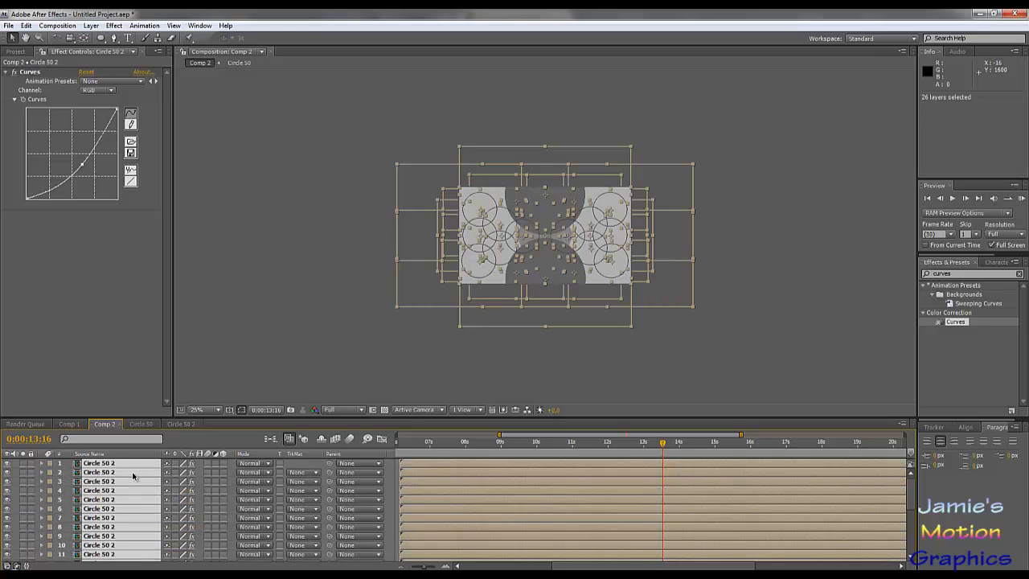
left_click(123, 399)
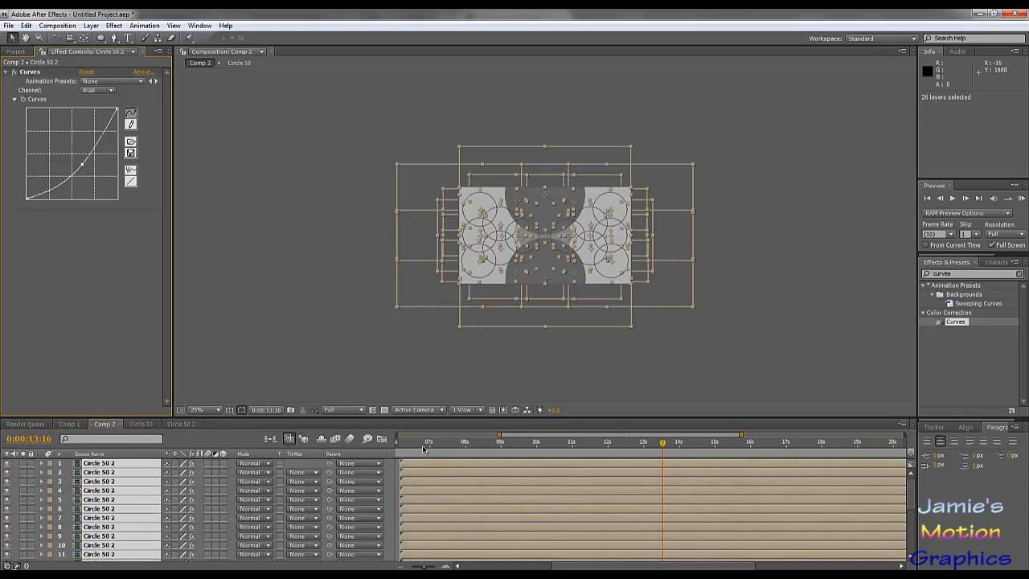
left_click_drag(424, 449, 405, 448)
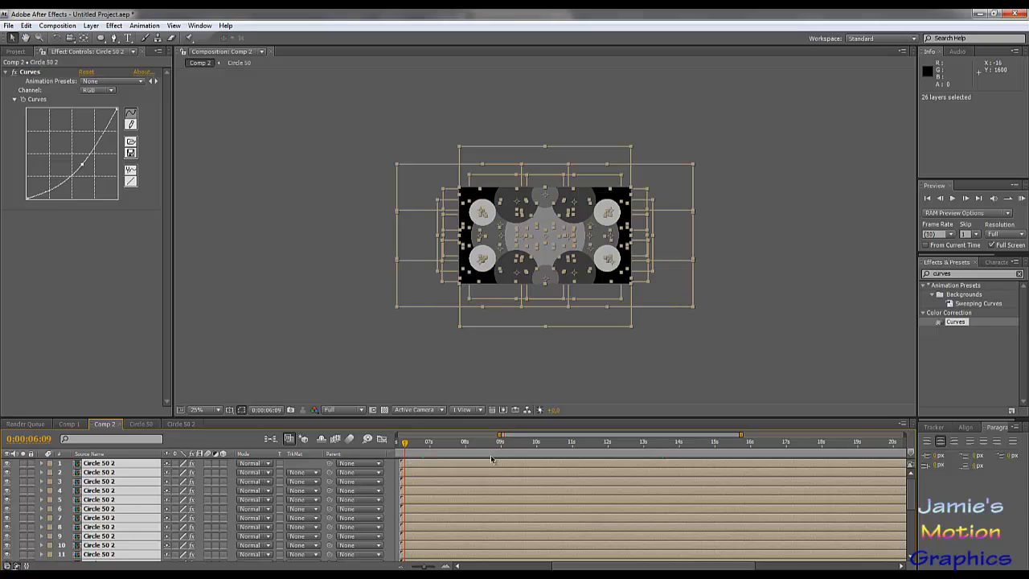
left_click(301, 467)
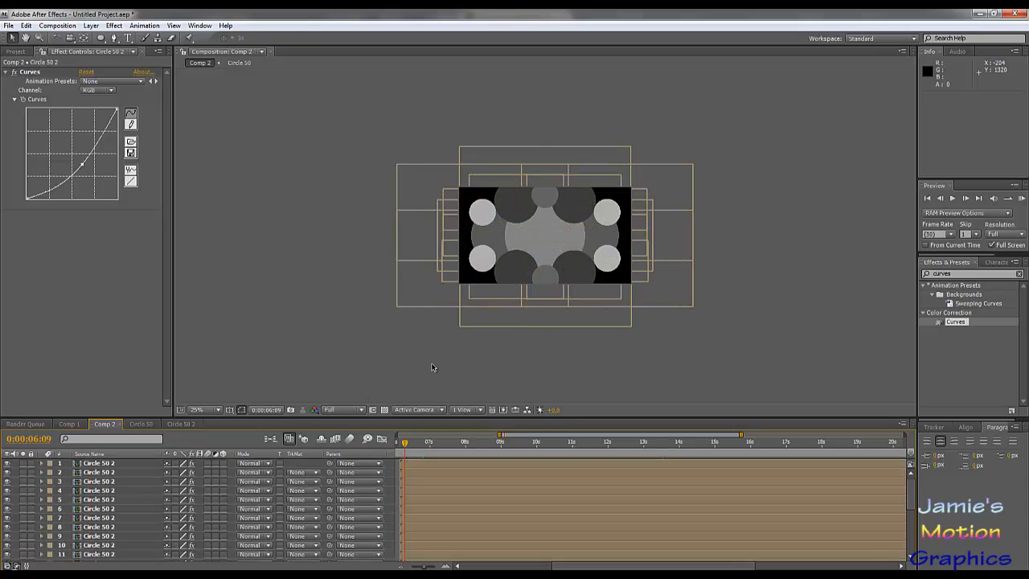
key("KP_0")
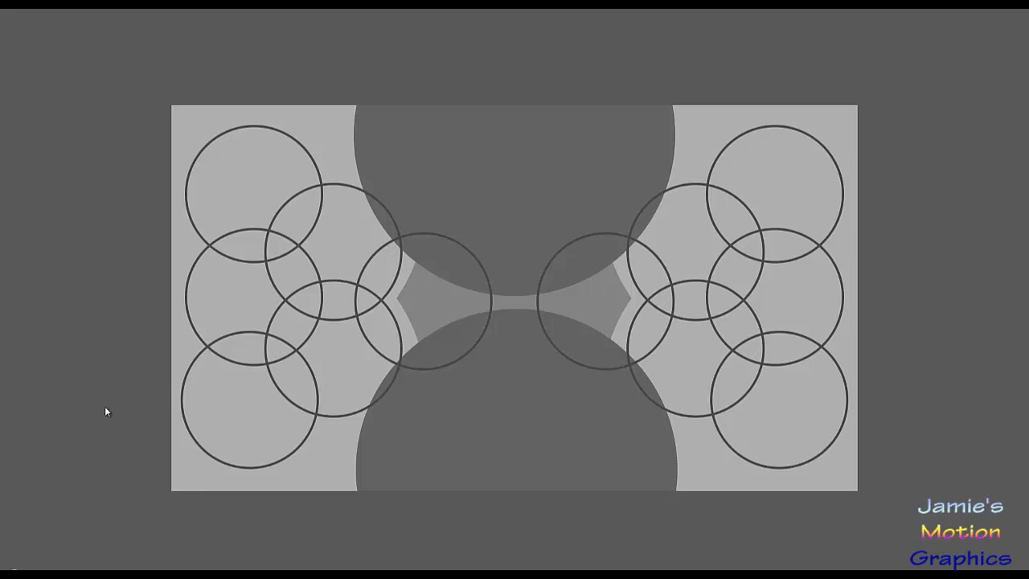
- Stop the preview, go to 0:00:04:15 and move Circle 50 layers 19 to 22 one place down, beneath the large centre circle's layer
key("space")
left_click_drag(504, 447, 474, 469)
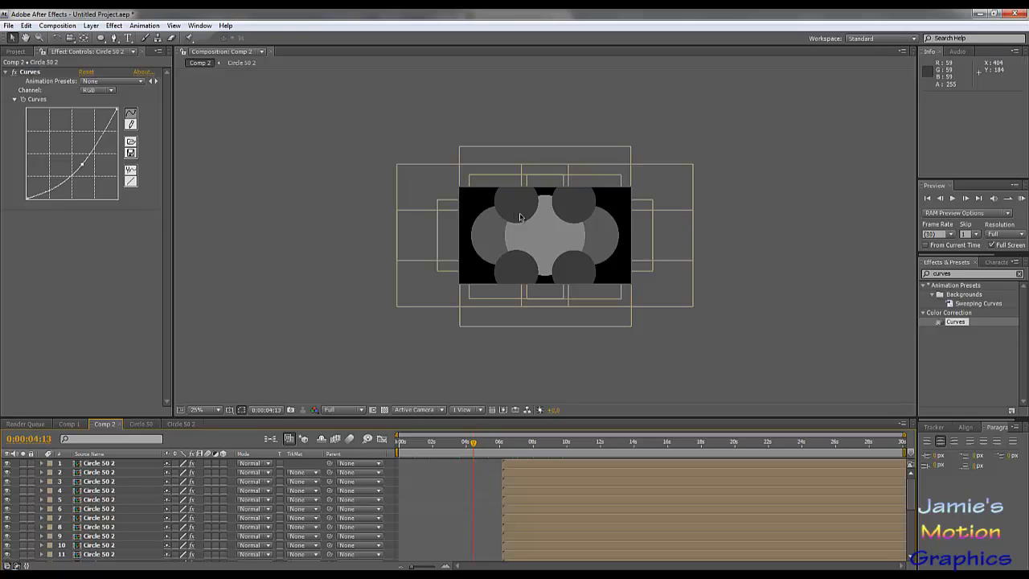
left_click_drag(474, 446, 474, 447)
scroll(462, 469, "down", 5)
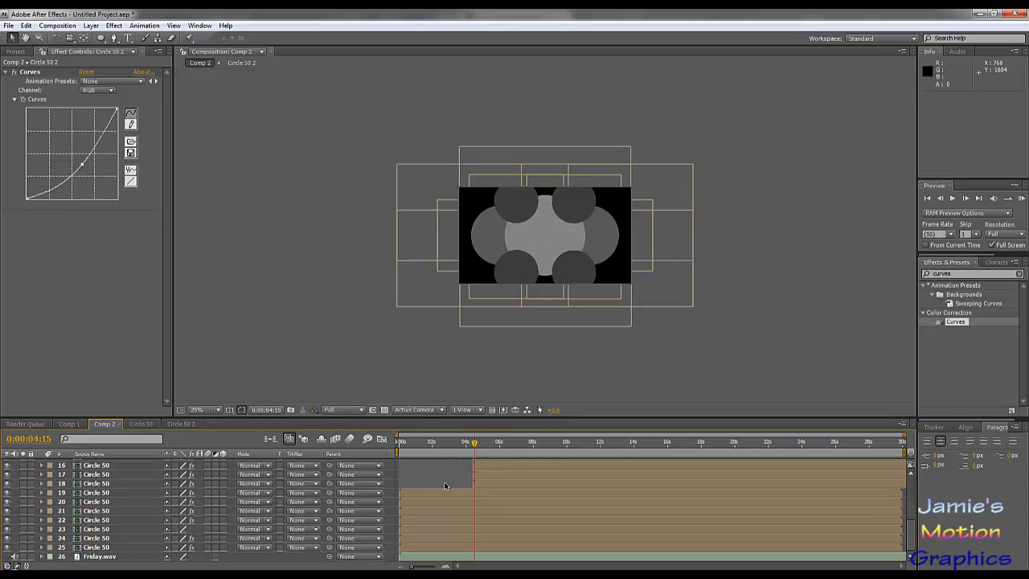
left_click(451, 493)
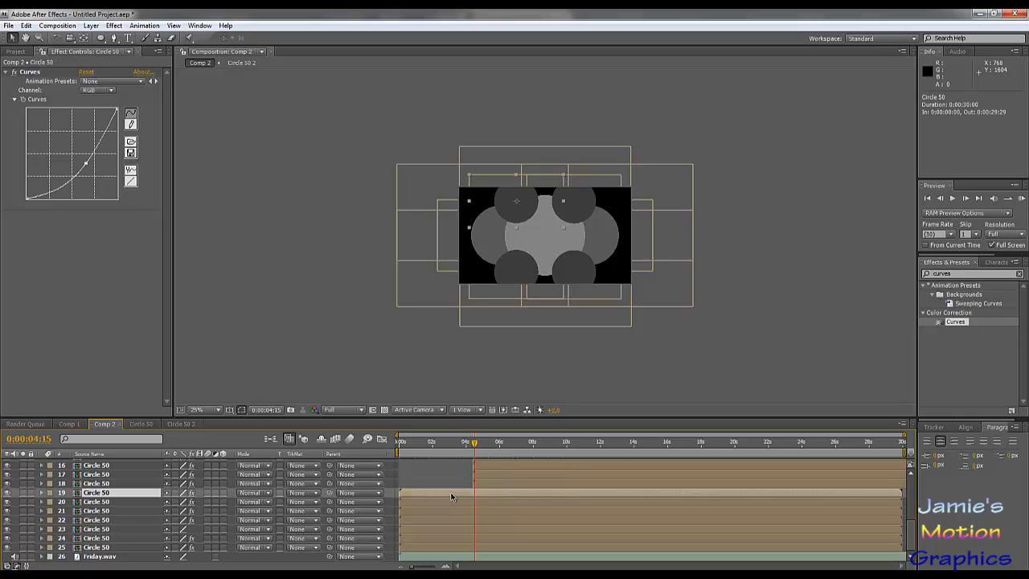
left_click(428, 522, "shift")
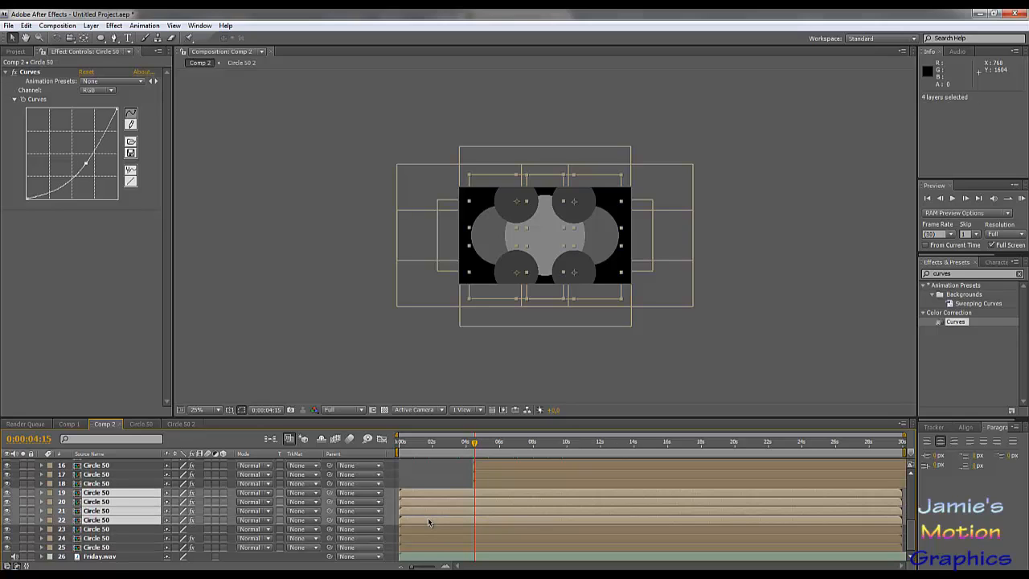
left_click_drag(425, 494, 419, 538)
key("ctrl+z")
left_click_drag(103, 521, 105, 535)
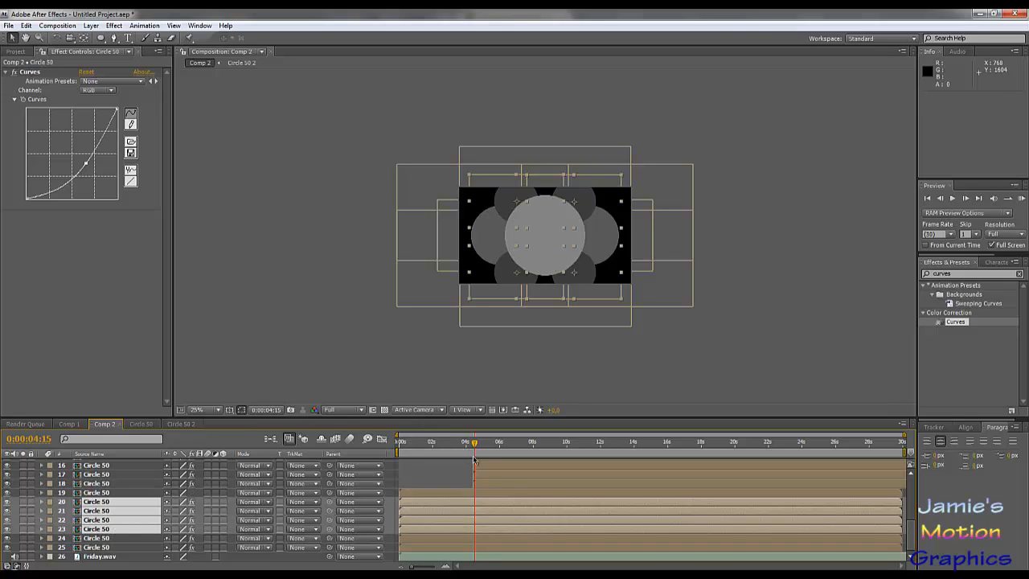
- Examine the layer stack and start times around 0:00:06:05, then check Circle 50 layers 13 and 14 at 0:00:05:13
scroll(478, 472, "up", 5)
left_click_drag(474, 443, 500, 469)
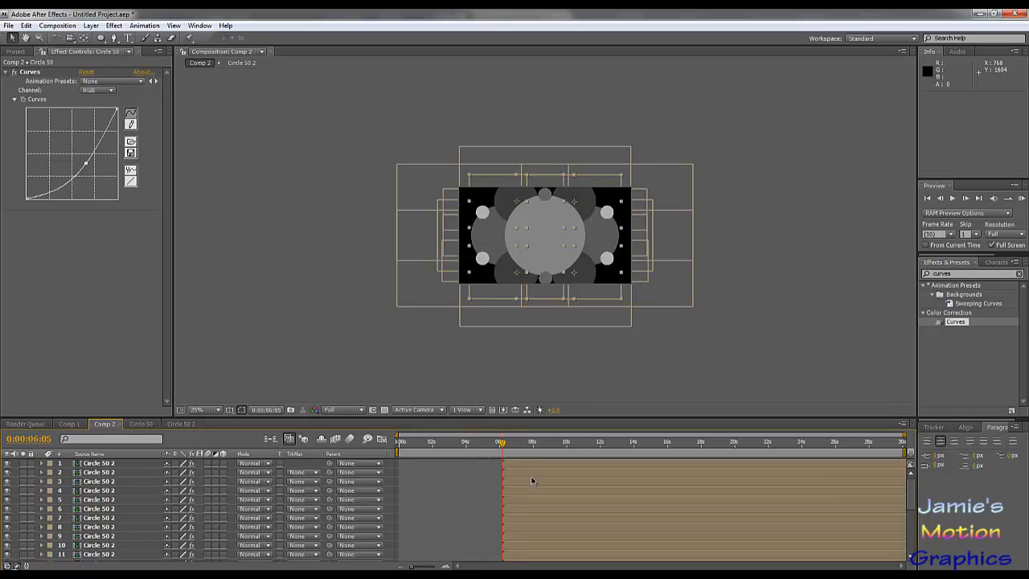
scroll(535, 486, "down", 4)
scroll(536, 484, "up", 4)
left_click(518, 466)
scroll(511, 484, "down", 4)
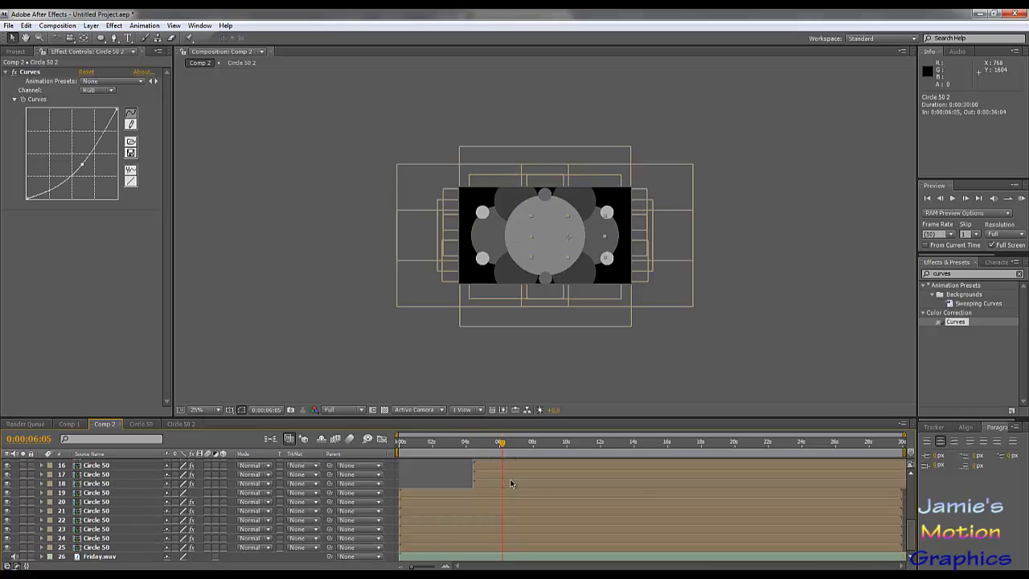
scroll(511, 483, "up", 4)
scroll(510, 483, "down", 1)
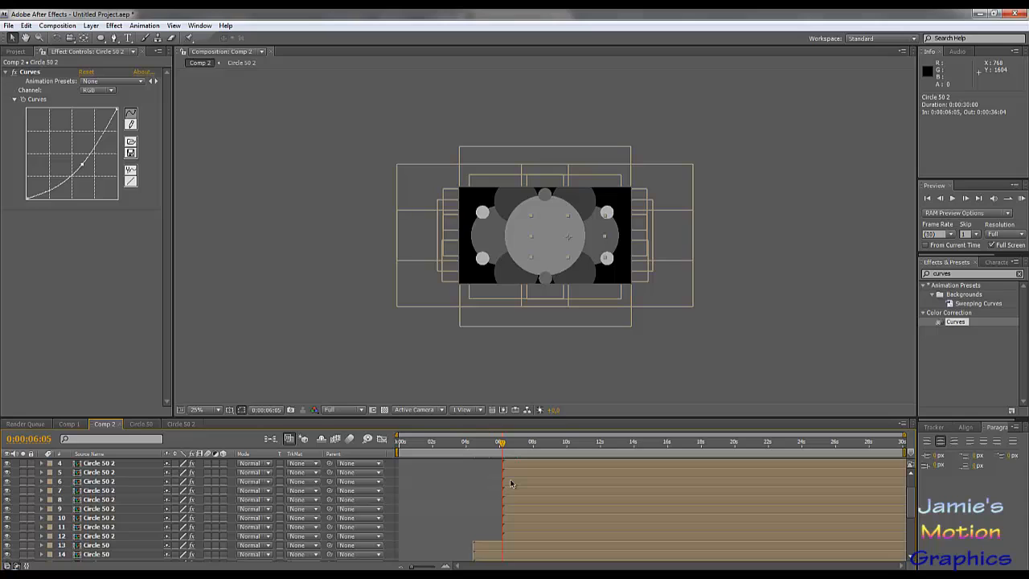
scroll(507, 481, "down", 3)
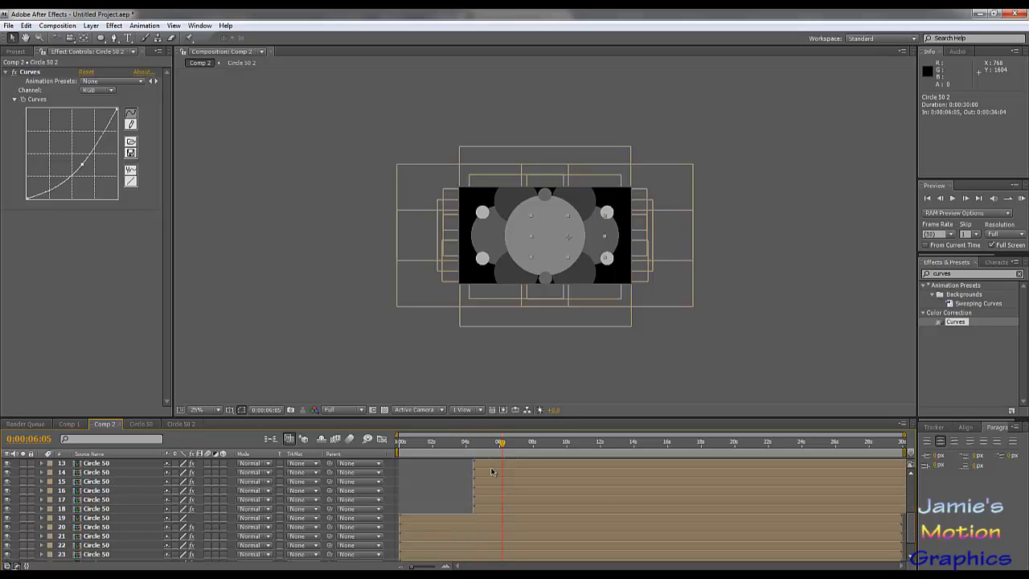
scroll(492, 472, "up", 1)
left_click(487, 490)
left_click(484, 502, "shift")
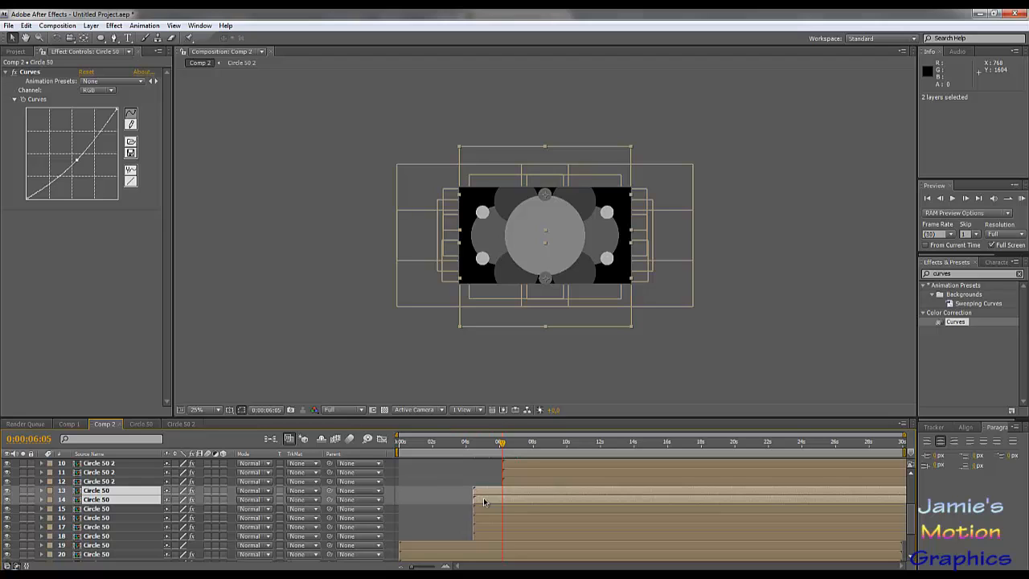
left_click(490, 442)
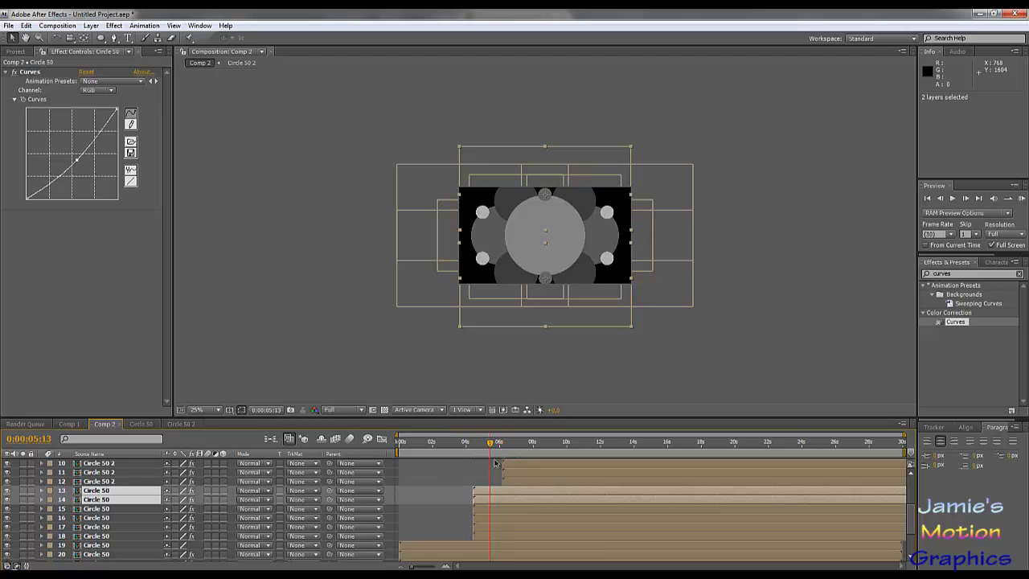
- Show the waveform of Friday.wav and narrow the visible timeline to 0:00:03:15 through 0:00:08:18
scroll(495, 490, "down", 2)
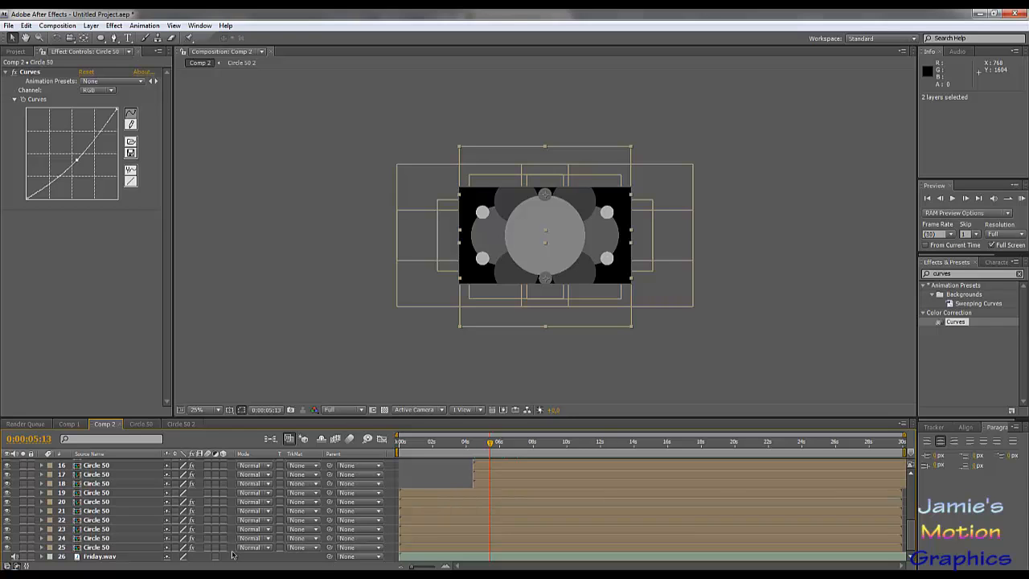
left_click(100, 557)
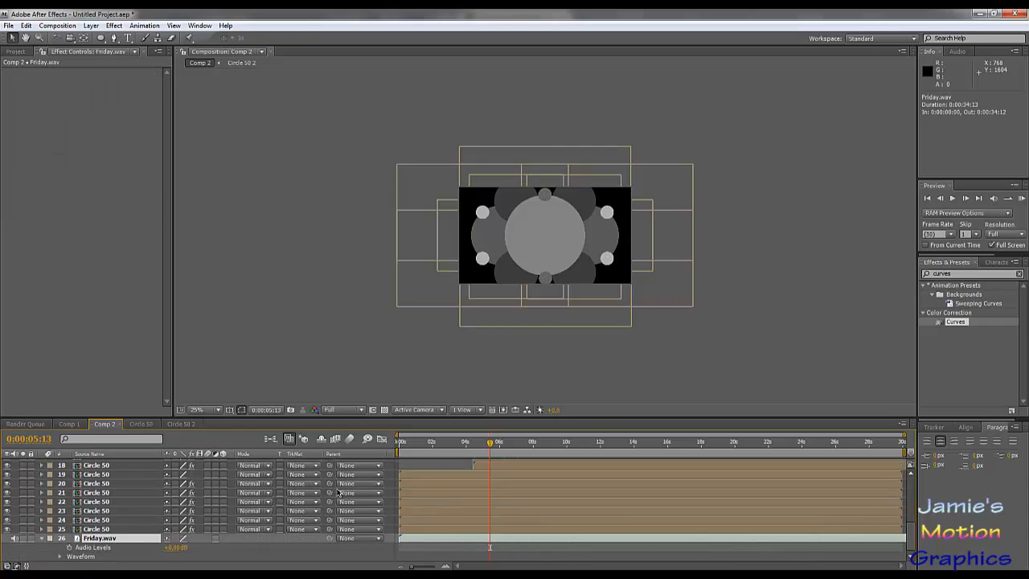
key("l")
key("l")
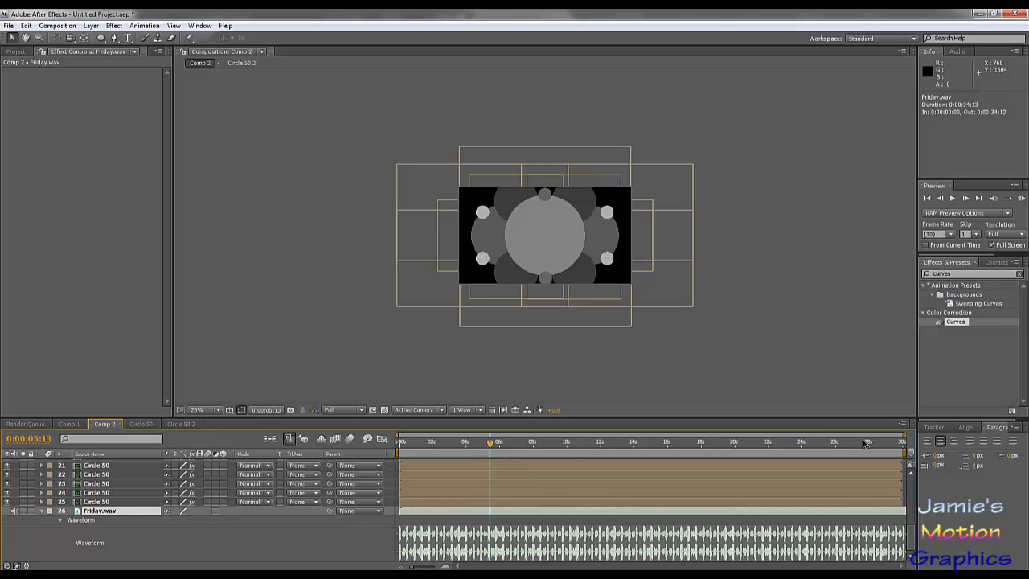
left_click_drag(903, 435, 544, 435)
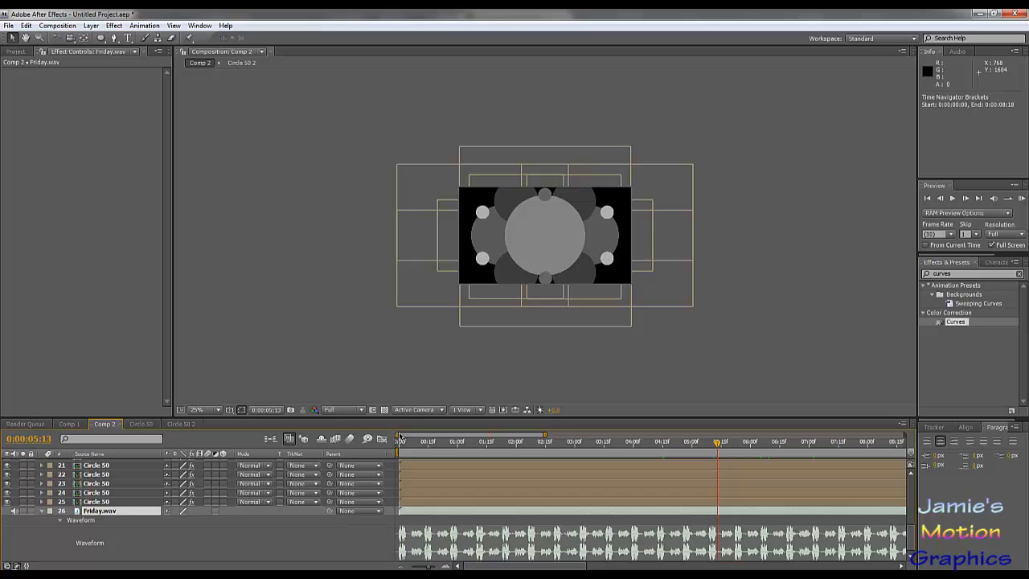
left_click_drag(398, 435, 457, 435)
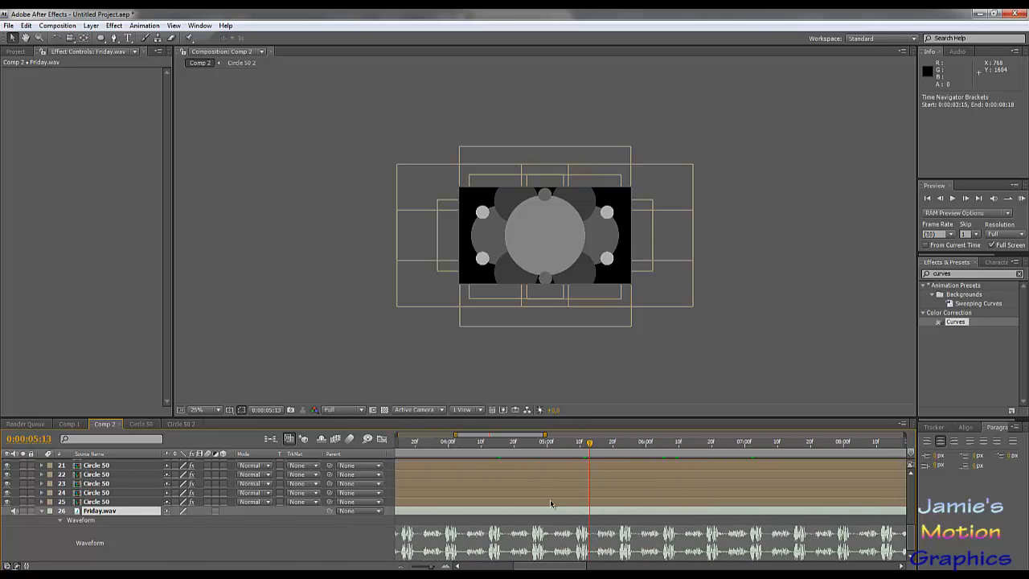
- Select Circle 50 layers 13 and 14 and check the audio beat at 0:00:04:14 against the waveform
scroll(553, 504, "up", 5)
scroll(553, 504, "down", 3)
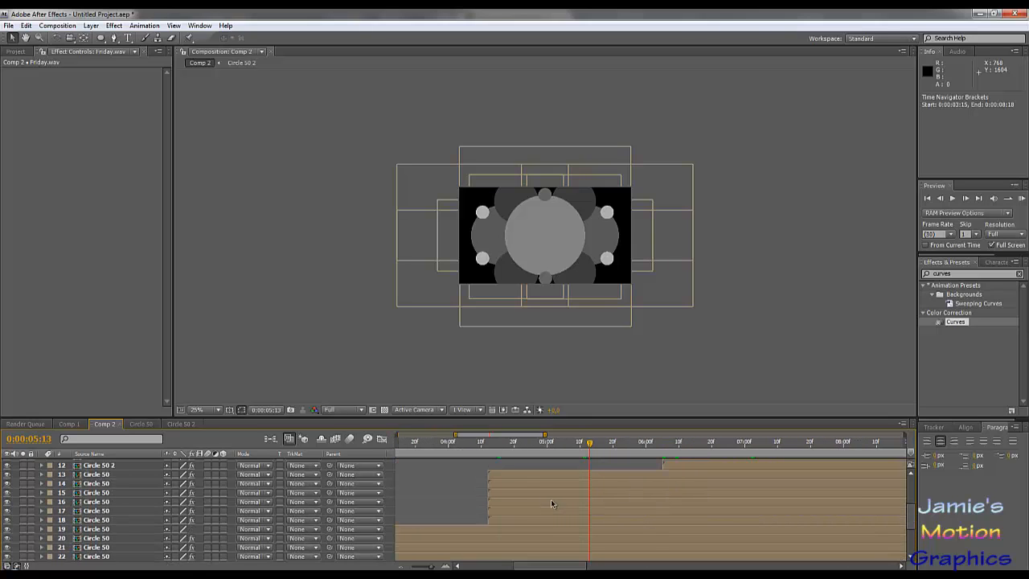
left_click(511, 476)
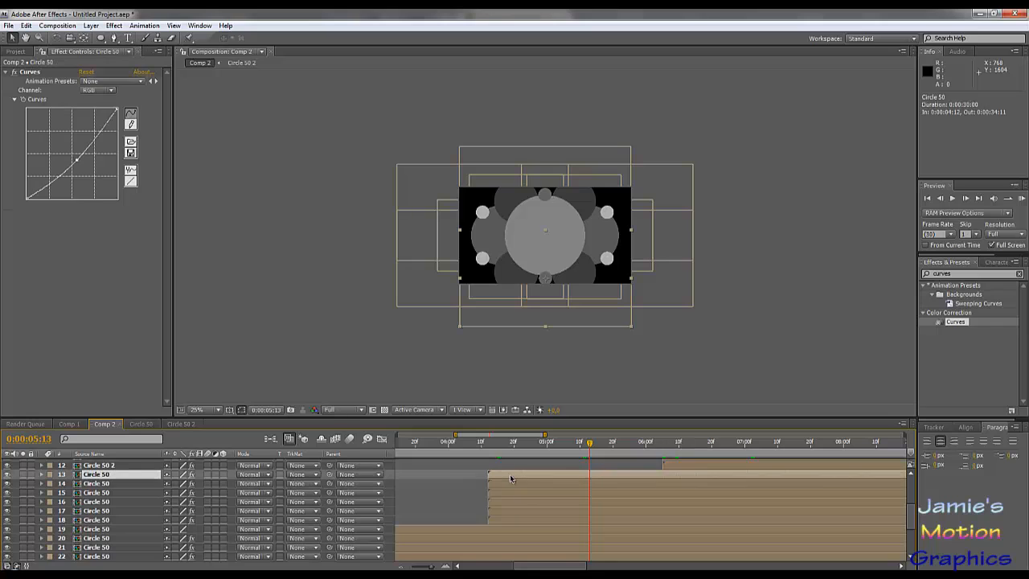
left_click(94, 484, "shift")
scroll(505, 533, "down", 5)
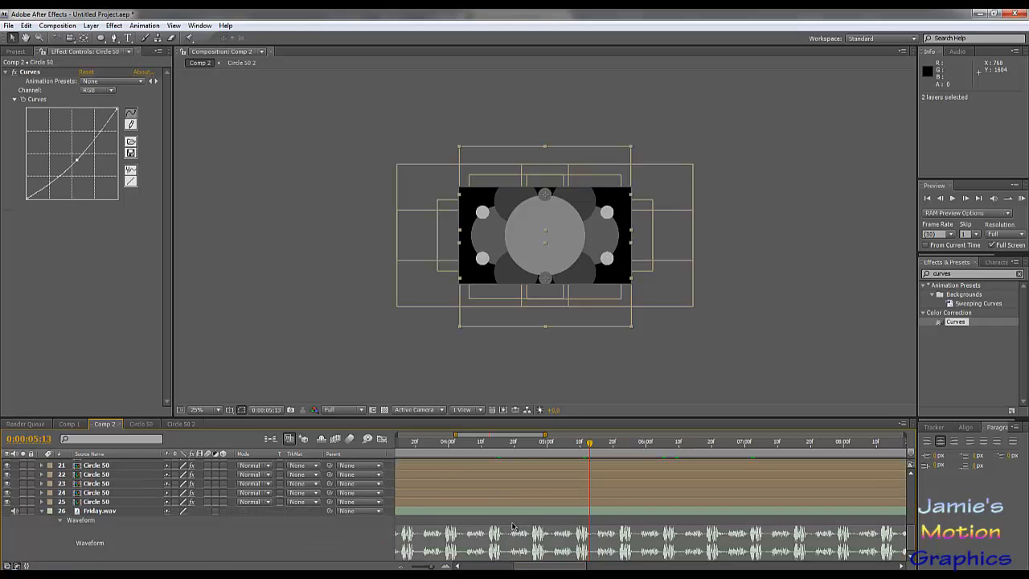
left_click_drag(504, 448, 494, 449)
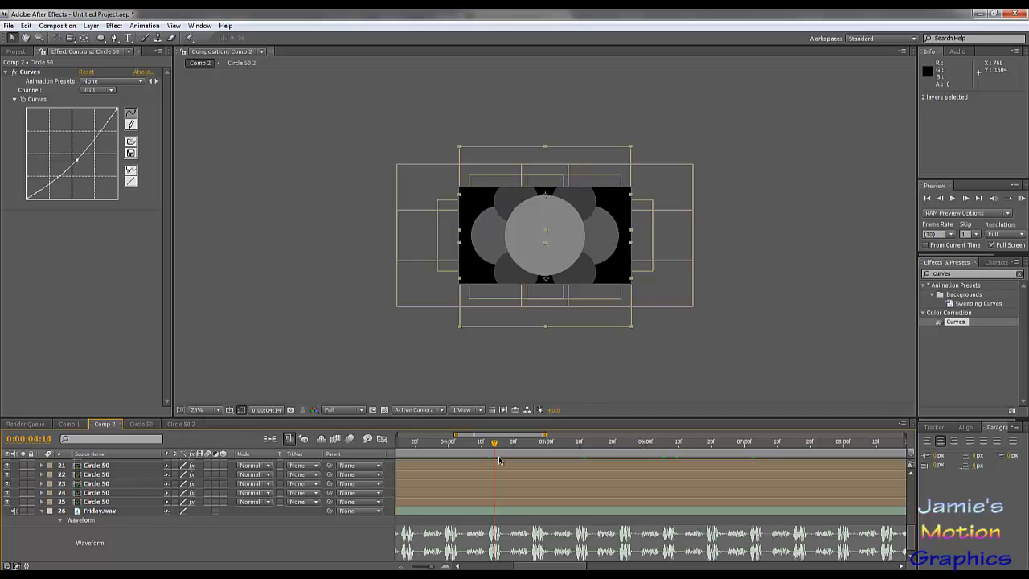
scroll(526, 500, "up", 2)
scroll(526, 499, "down", 3)
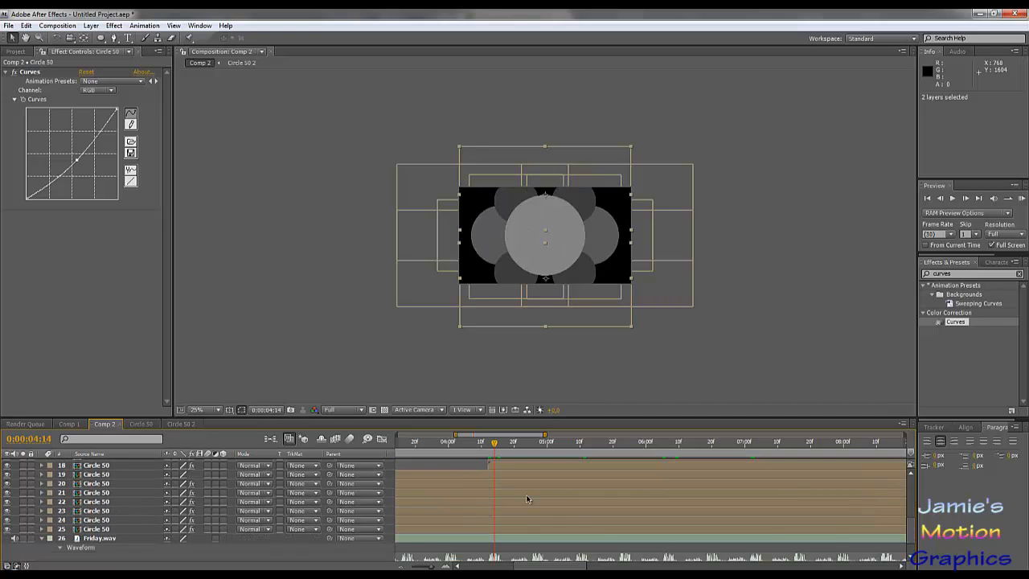
- Set the time to the beat at 0:00:05:10 and shift layers 13 and 14 to start there
left_click_drag(494, 446, 576, 467)
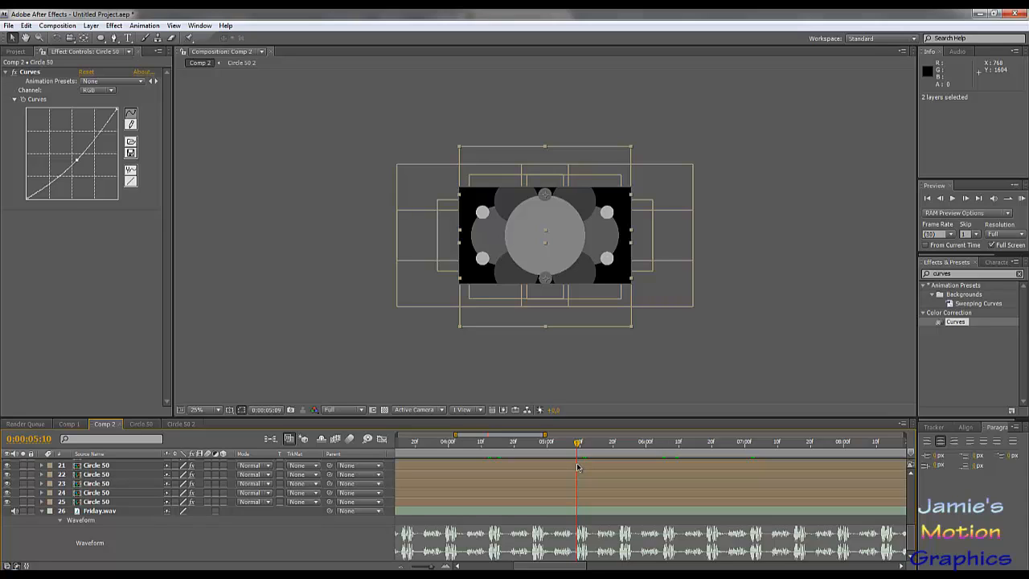
key("Page_Down")
key("Page_Up")
key("Page_Up")
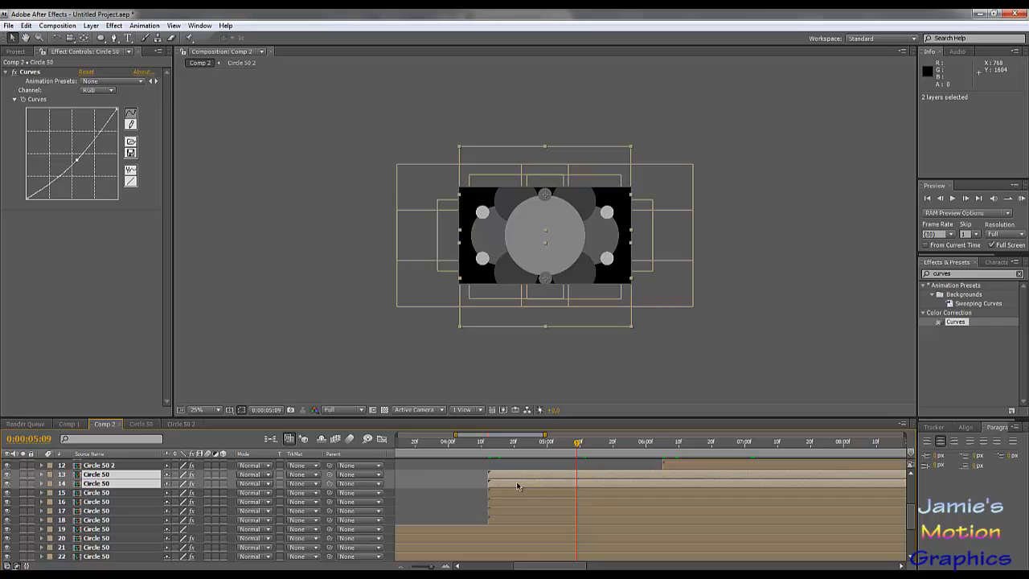
key("Page_Down")
scroll(517, 491, "up", 3)
left_click_drag(506, 485, 594, 492)
scroll(594, 492, "up", 4)
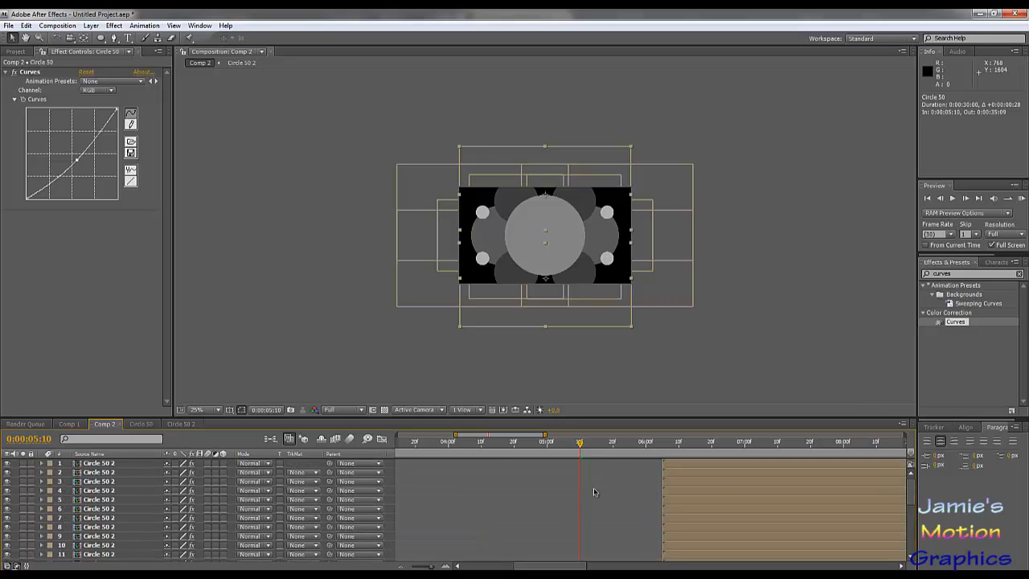
- Scrub through the retimed circles and place the current time on the waveform beat at 0:00:07:02
left_click(536, 448)
left_click_drag(543, 452, 738, 528)
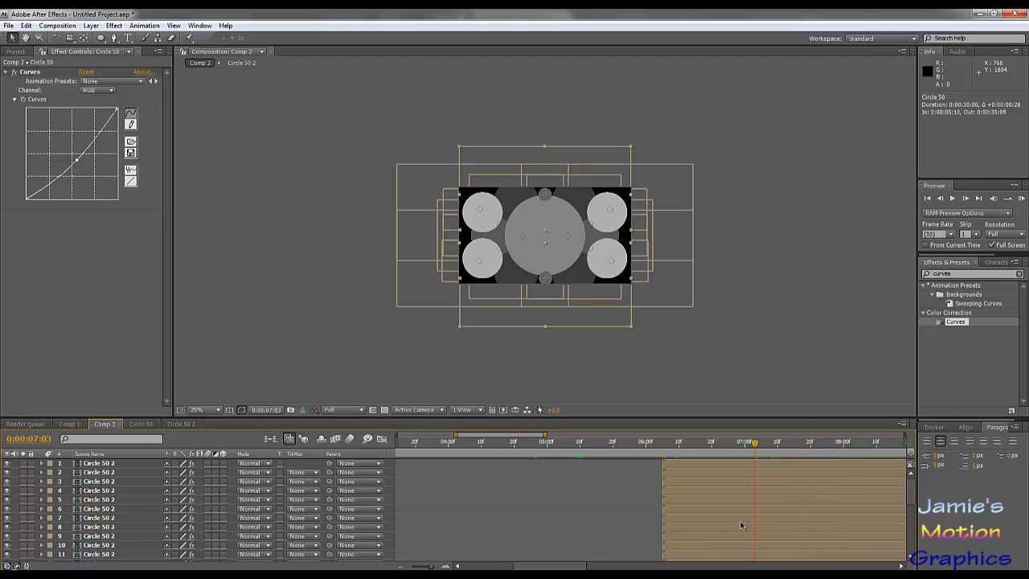
scroll(742, 526, "down", 5)
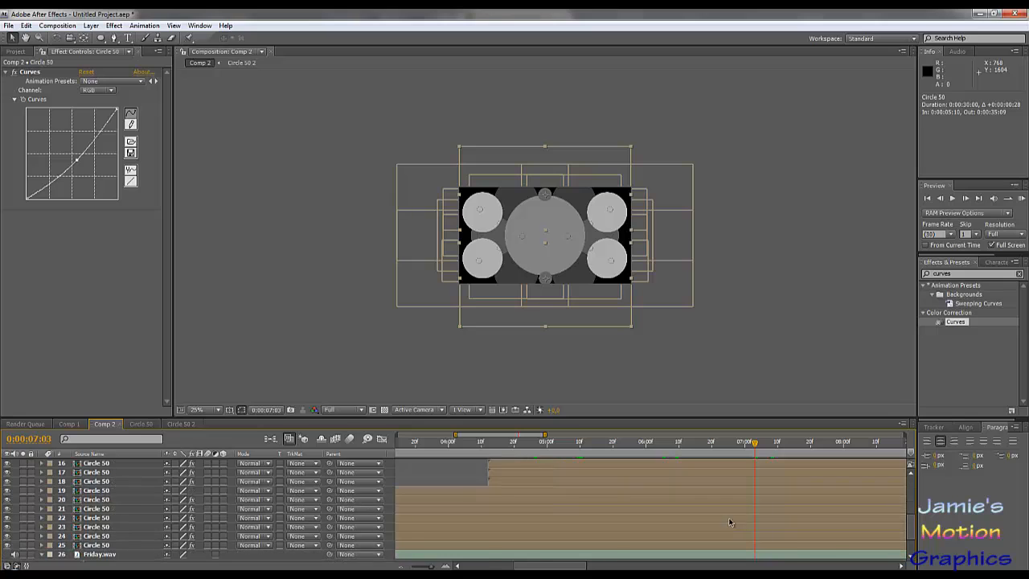
key("l")
key("l")
left_click_drag(691, 448, 750, 479)
scroll(750, 498, "up", 6)
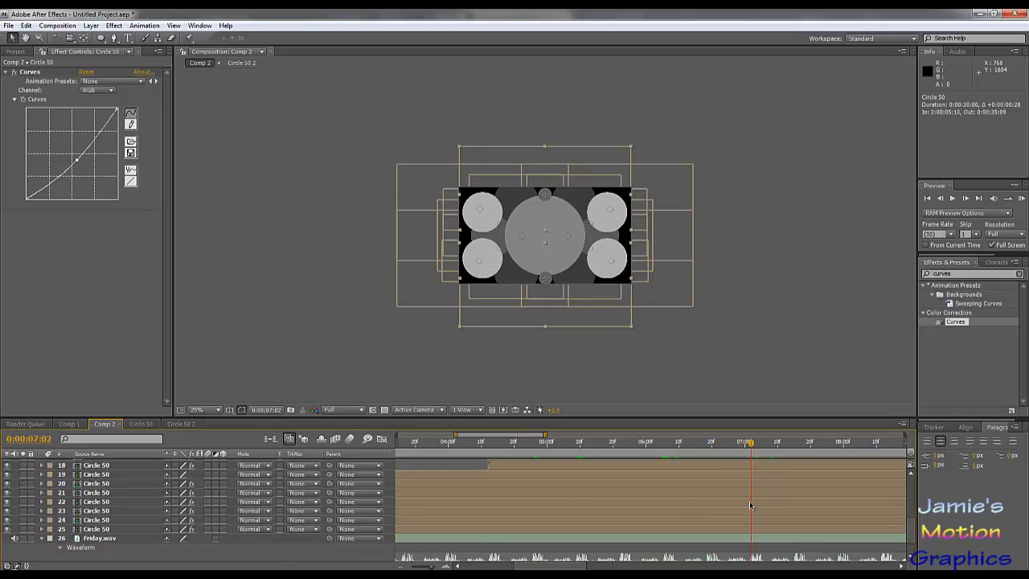
- Shift Circle 50 2 layers 1, 3, 5, 7, 9 and 11 together to start at 0:00:07:02, then deselect them
left_click(676, 464)
left_click(678, 482, "ctrl")
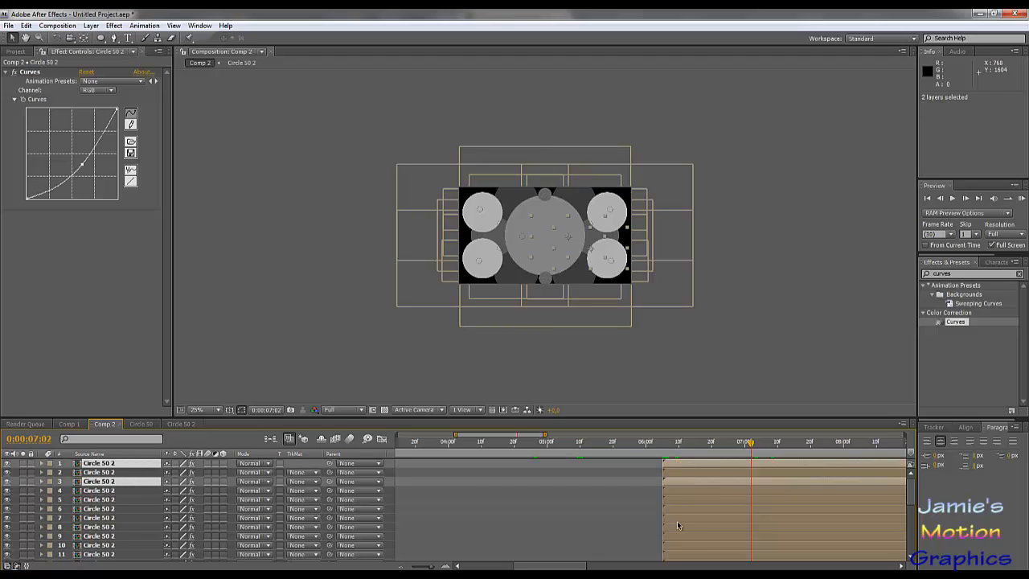
left_click(676, 501, "ctrl")
left_click(678, 520, "ctrl")
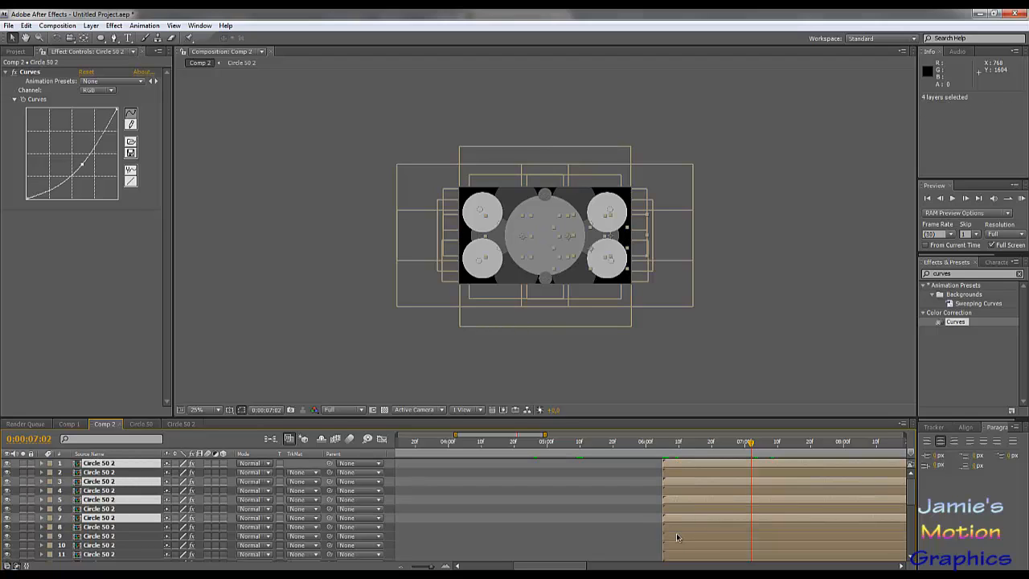
left_click(677, 536, "ctrl")
scroll(673, 527, "down", 1)
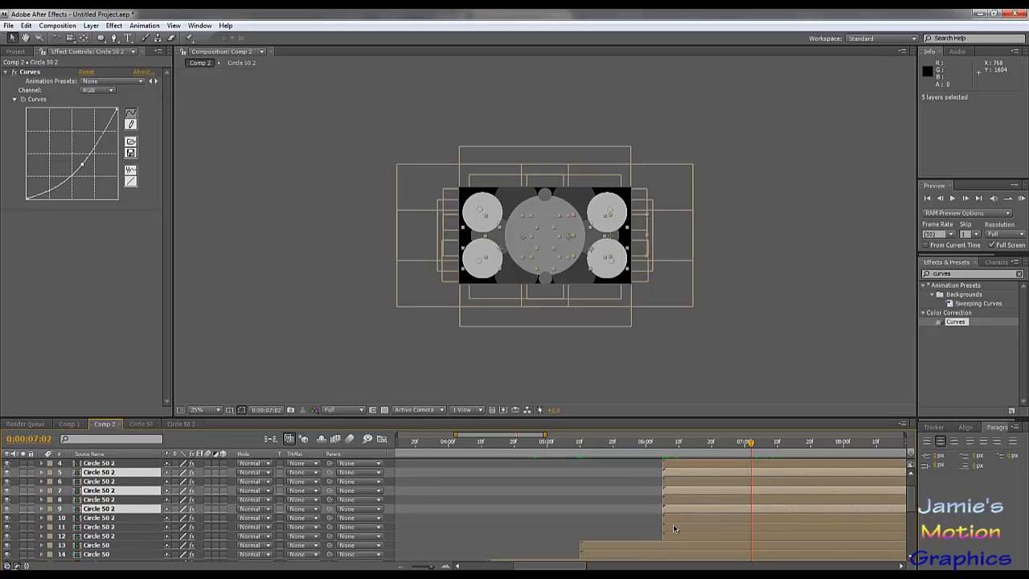
left_click(674, 528, "ctrl")
left_click_drag(674, 529, 762, 545)
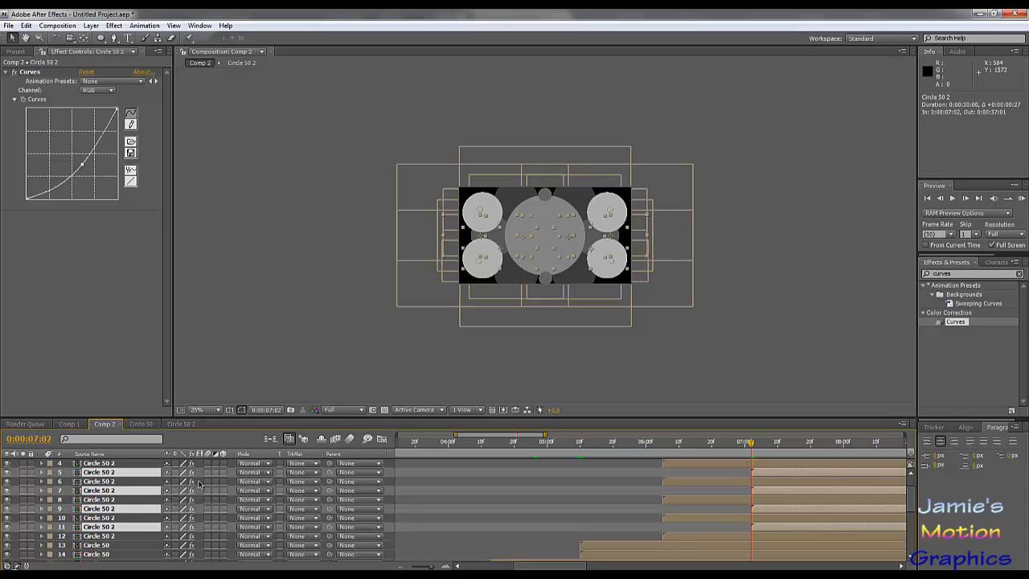
key("F2")
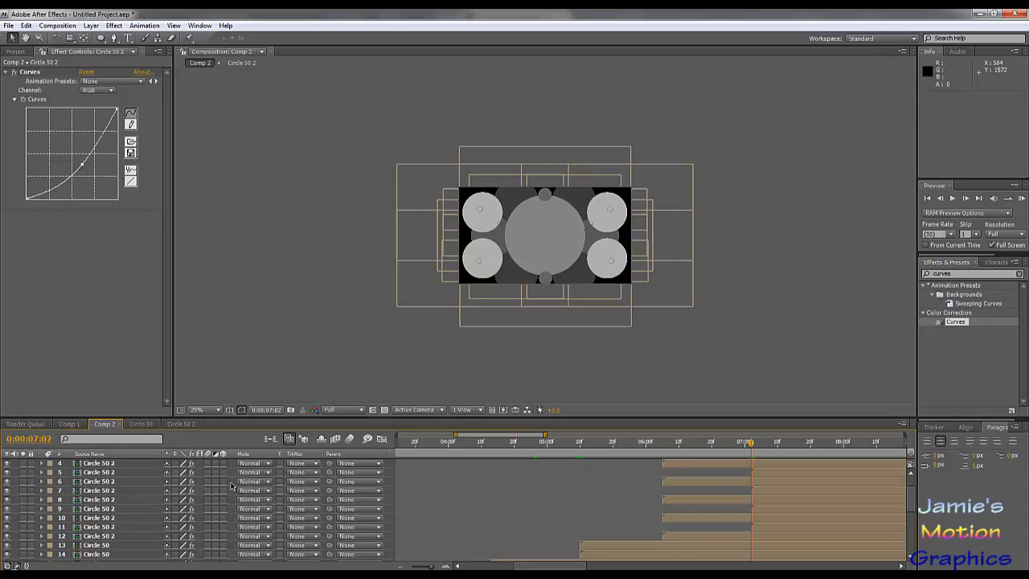
- Scrub to 0:00:08:02 to review the rings, then shift Circle 50 2 layer 1 back to start at 0:00:06:05
left_click_drag(726, 443, 850, 493)
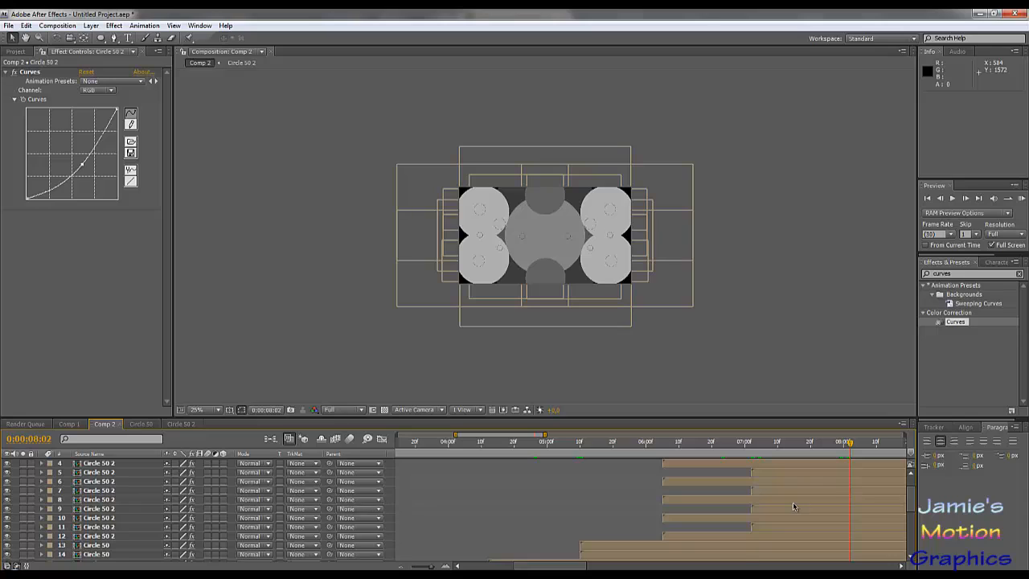
scroll(793, 506, "up", 1)
left_click(762, 466)
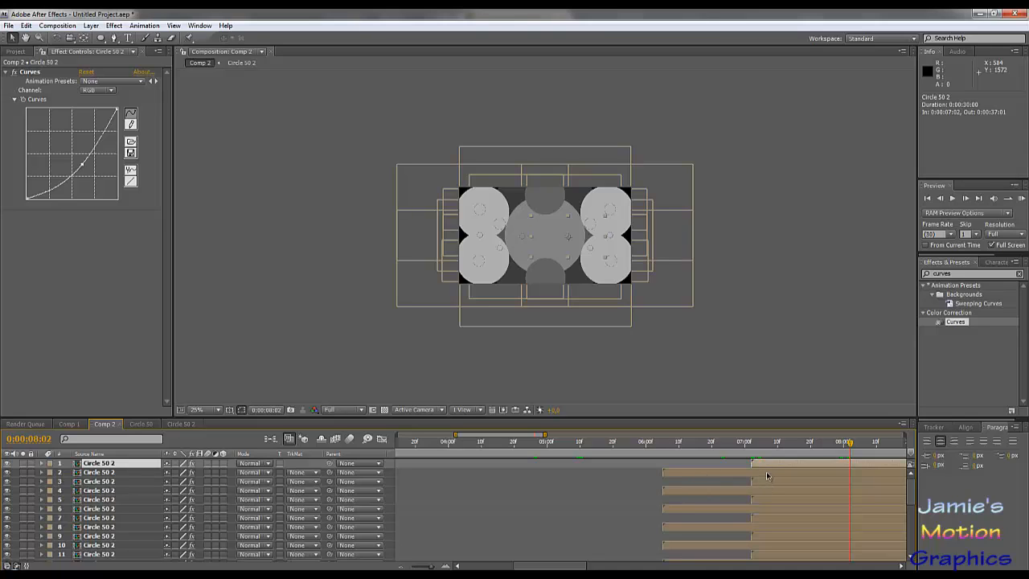
left_click_drag(756, 466, 678, 475)
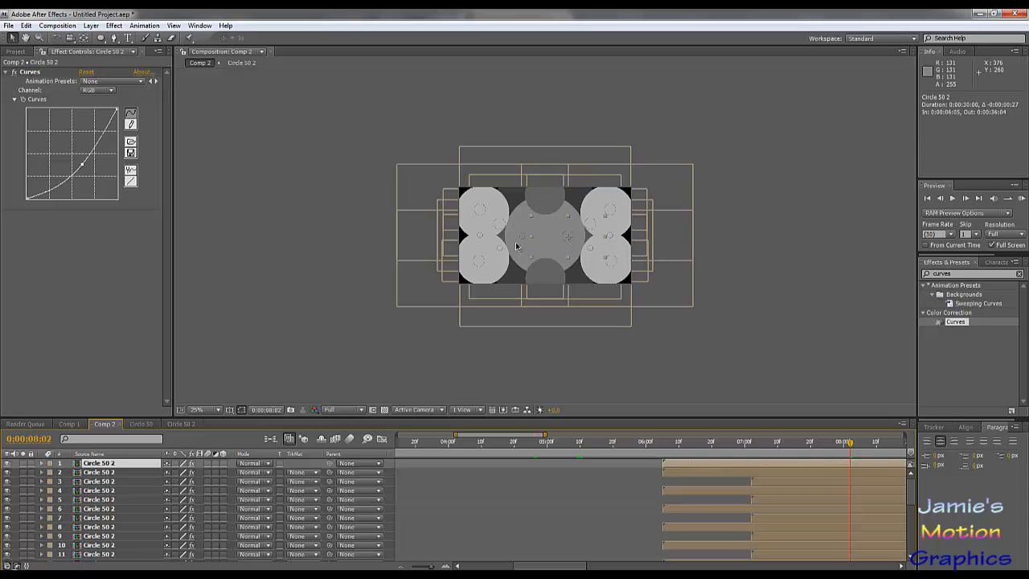
- Shift Circle 50 2 layer 2 to start at 0:00:07:02 and check the start times of the remaining ring layers
left_click_drag(696, 471, 775, 486)
scroll(765, 504, "down", 3)
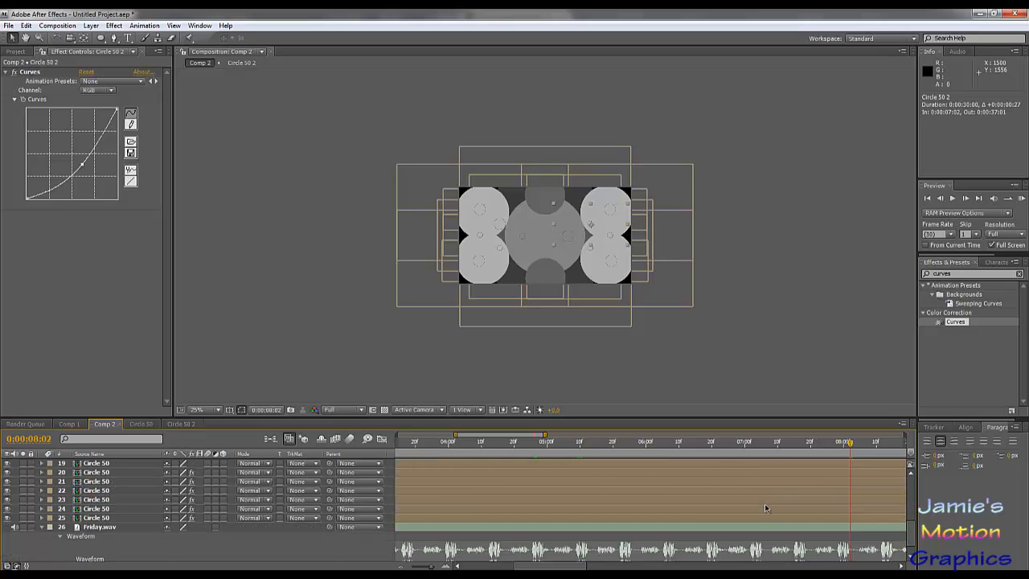
left_click(700, 485)
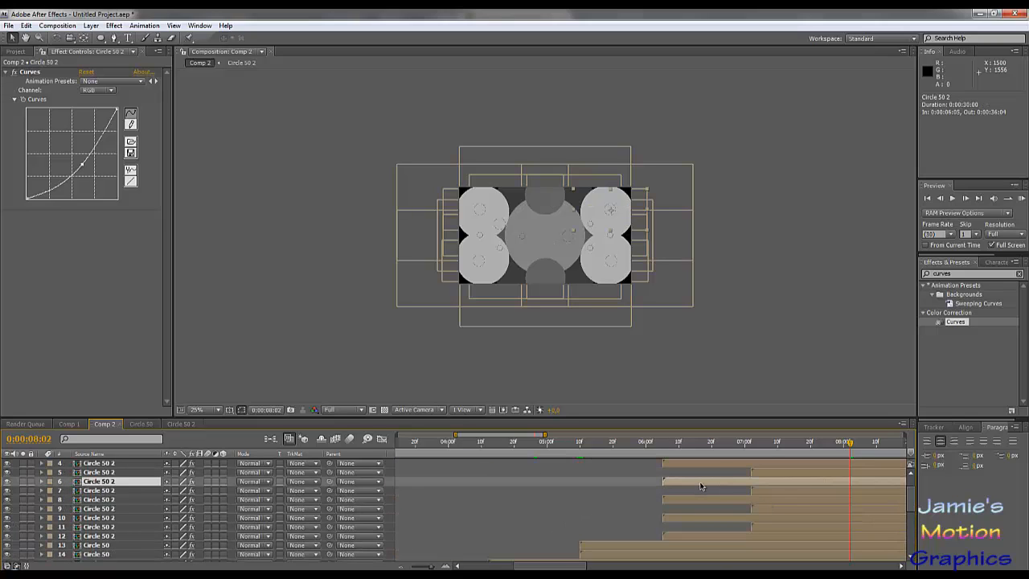
scroll(705, 501, "up", 3)
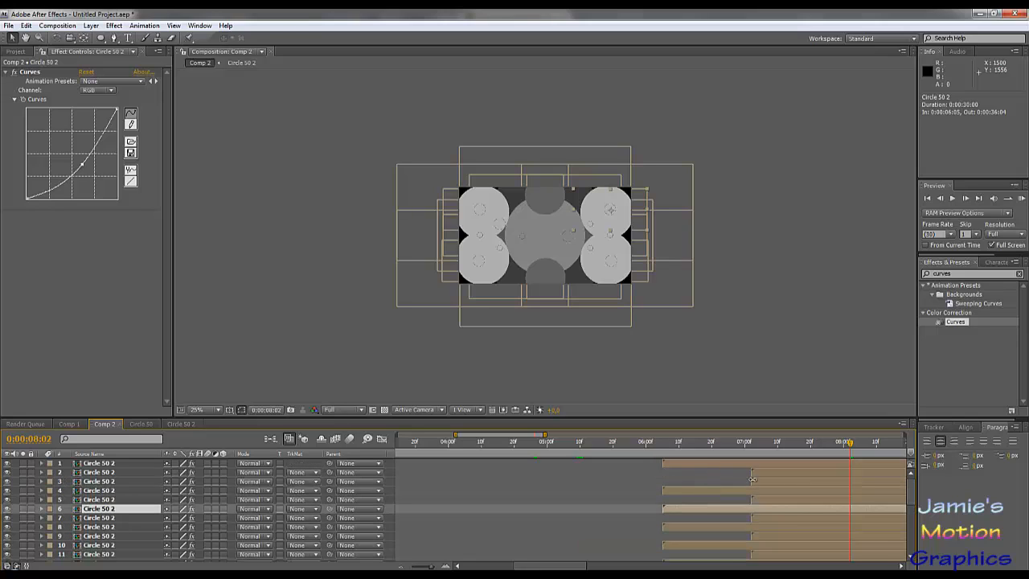
scroll(742, 495, "down", 3)
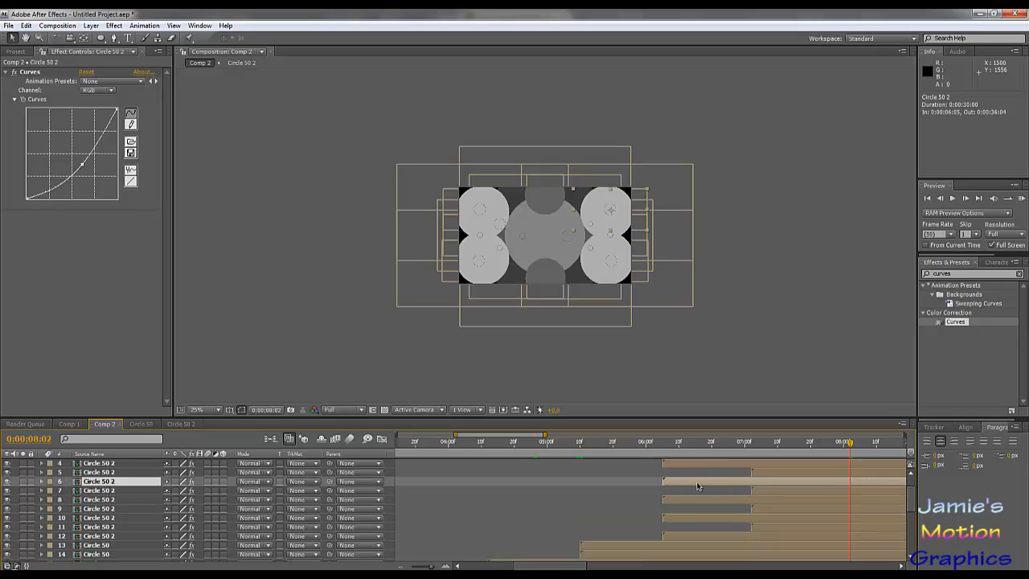
mouse_move(698, 486)
left_mouse_down()
mouse_move(778, 498)
mouse_move(761, 490)
mouse_move(682, 499)
left_mouse_up()
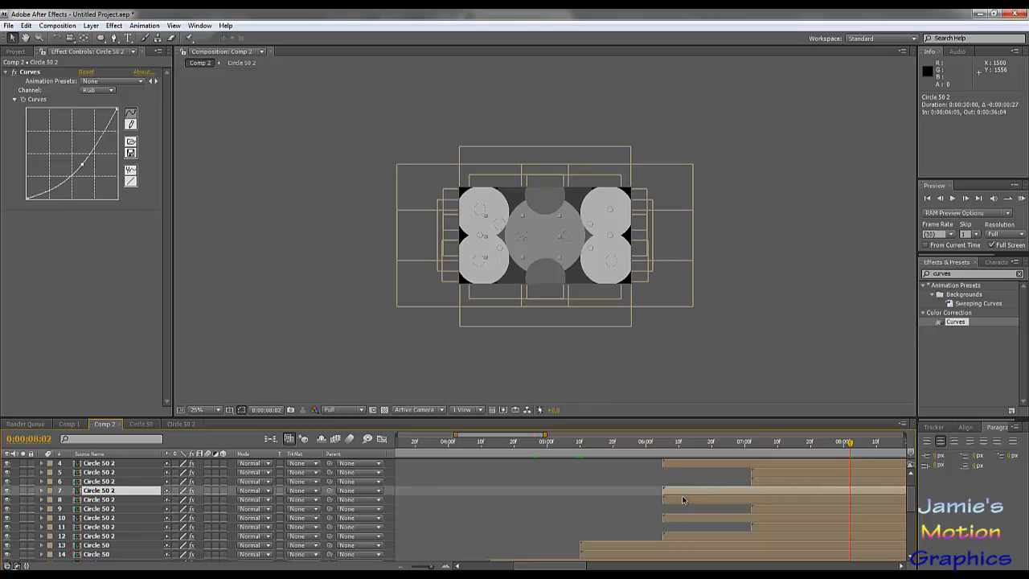
key("ctrl+z")
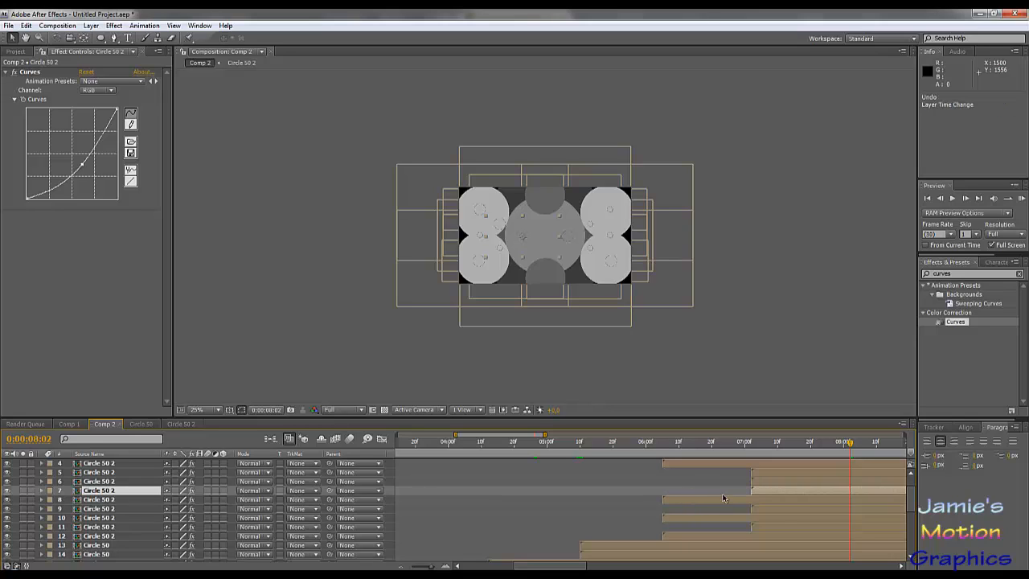
key("ctrl+z")
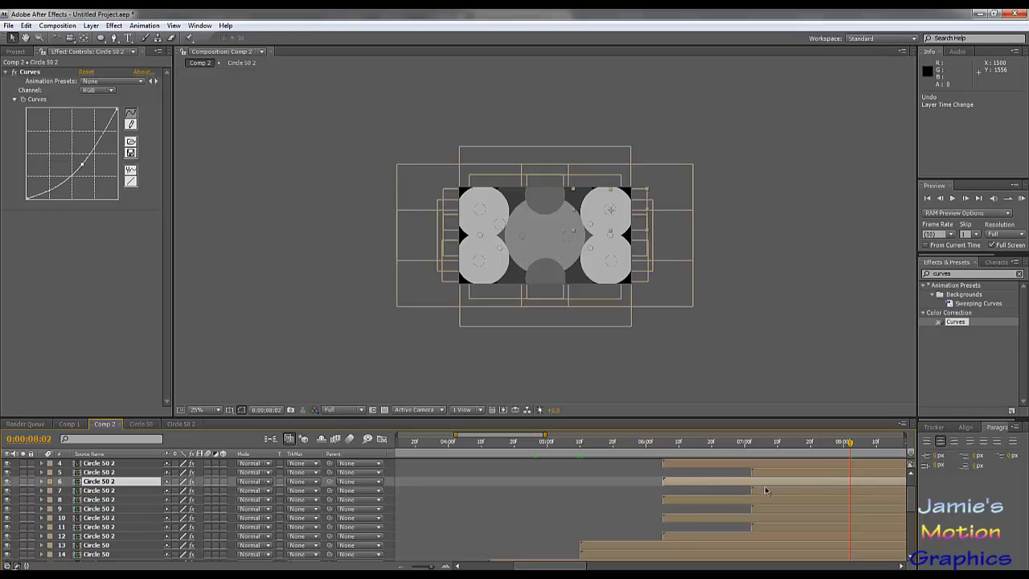
- Shift Circle 50 2 layer 7 to start at 0:00:06:05 and layer 8 at 0:00:07:02, then deselect
mouse_move(765, 489)
left_mouse_down()
mouse_move(675, 498)
mouse_move(768, 507)
left_mouse_up()
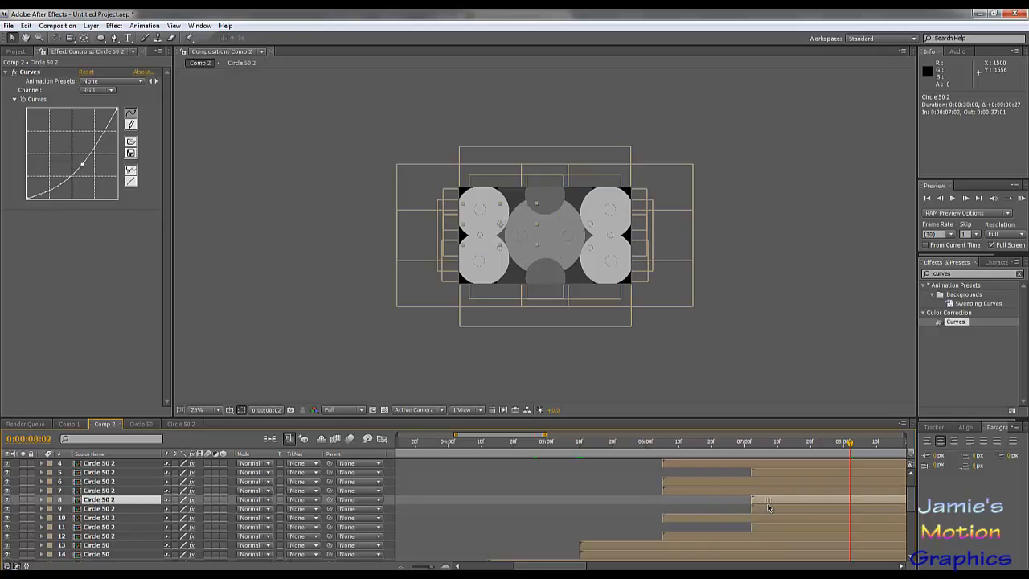
left_click(584, 375)
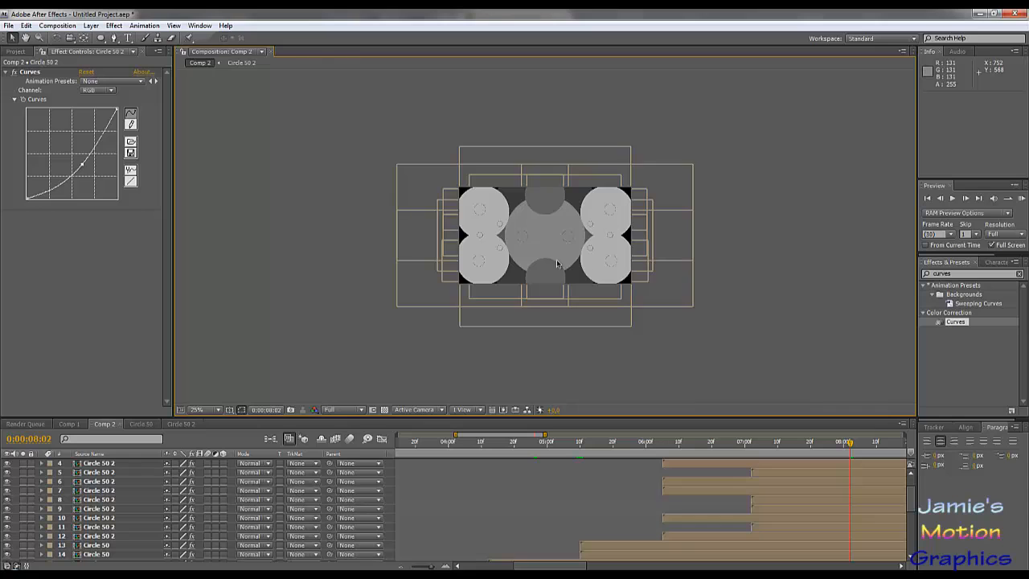
- Enlarge the composition view to 50%, scrub to 0:00:08:13 to review the ring timing, and return to 0:00:06:06
scroll(555, 259, "up", 4)
scroll(556, 259, "down", 2)
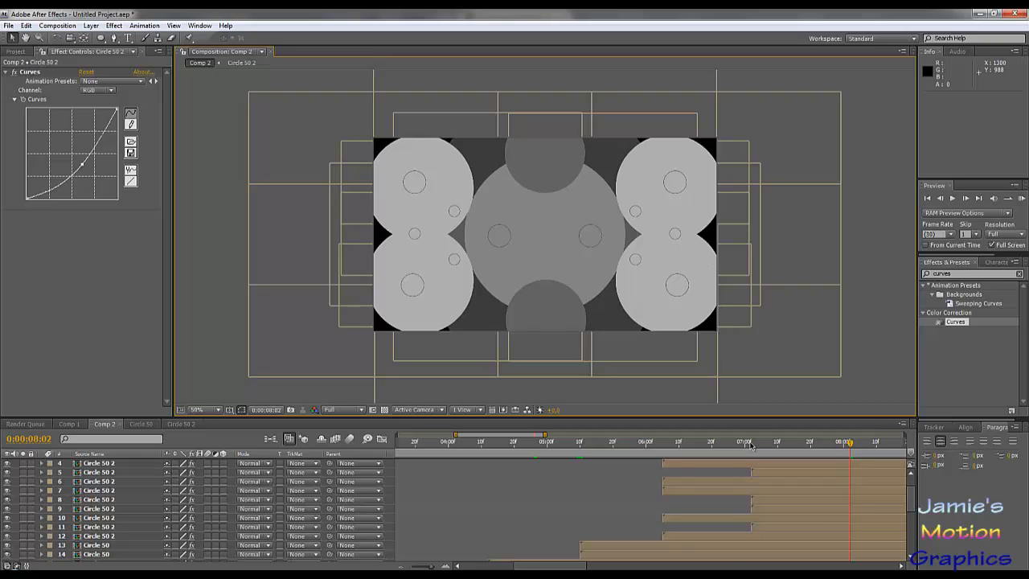
left_click(679, 446)
left_click_drag(684, 453, 858, 480)
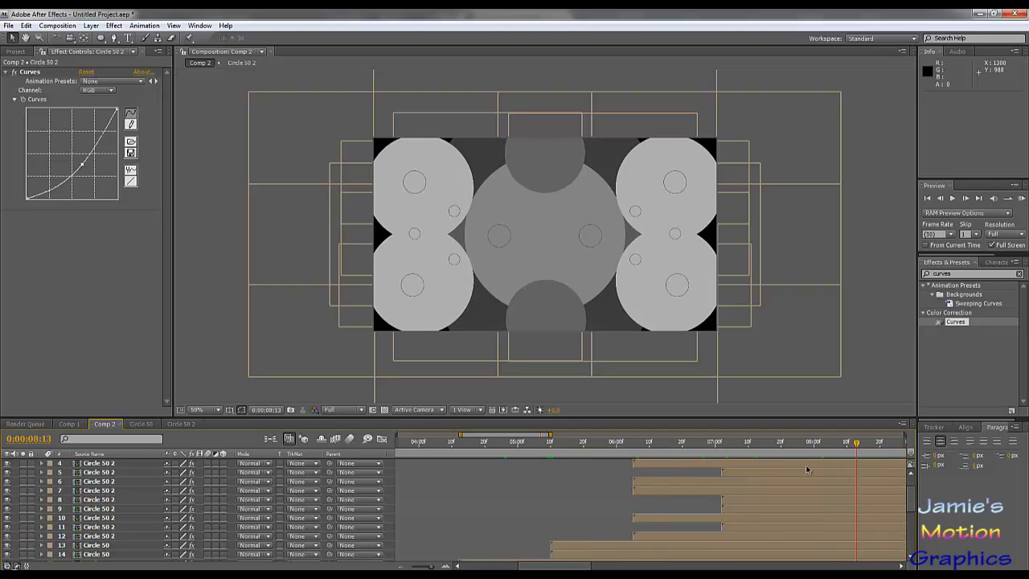
left_click_drag(694, 448, 636, 449)
- Select all twelve Circle 50 2 layers, duplicate them and move the copies together to the top of the layer stack
left_click(115, 465)
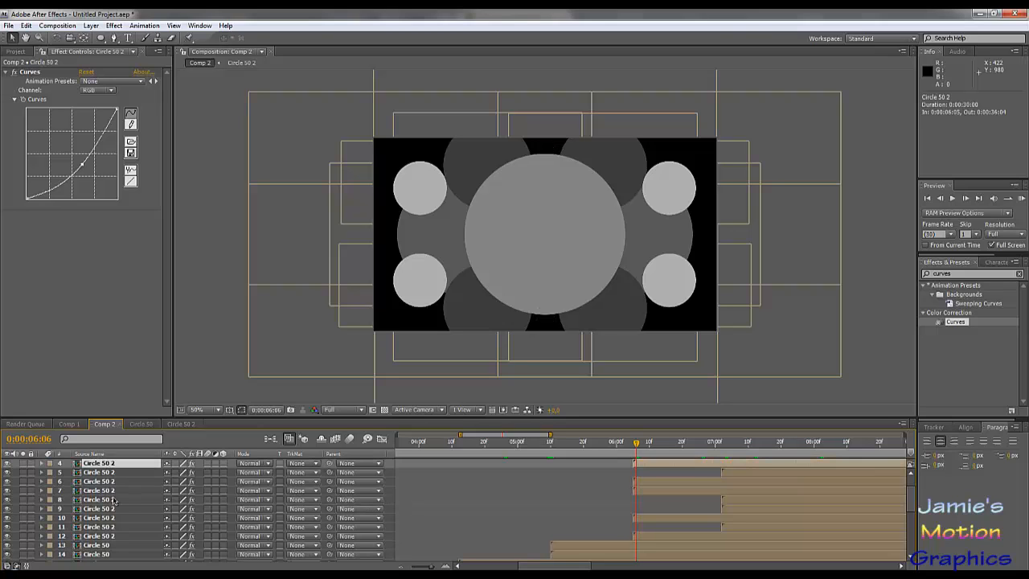
left_click(114, 536)
scroll(118, 527, "up", 3)
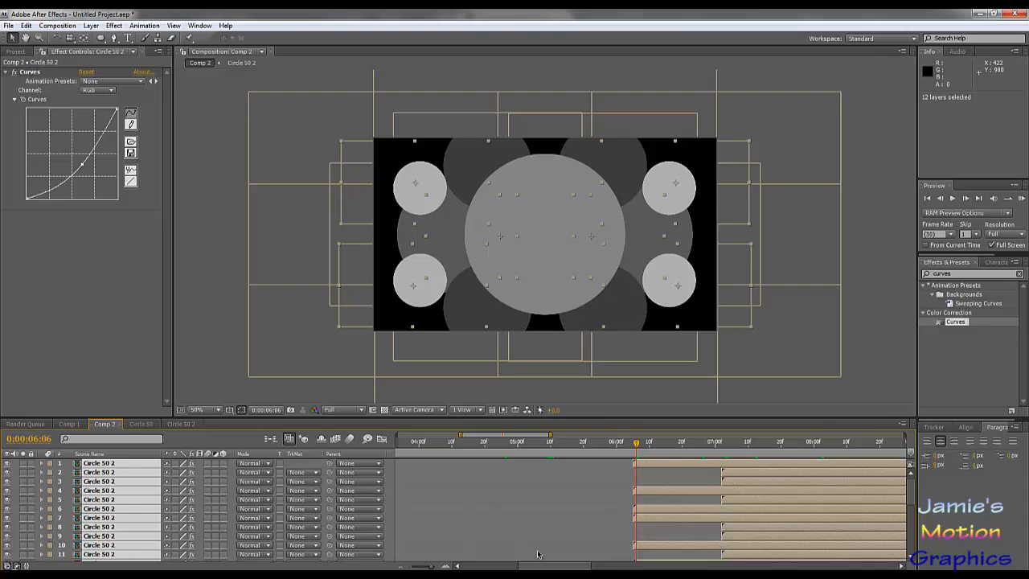
key("ctrl+d")
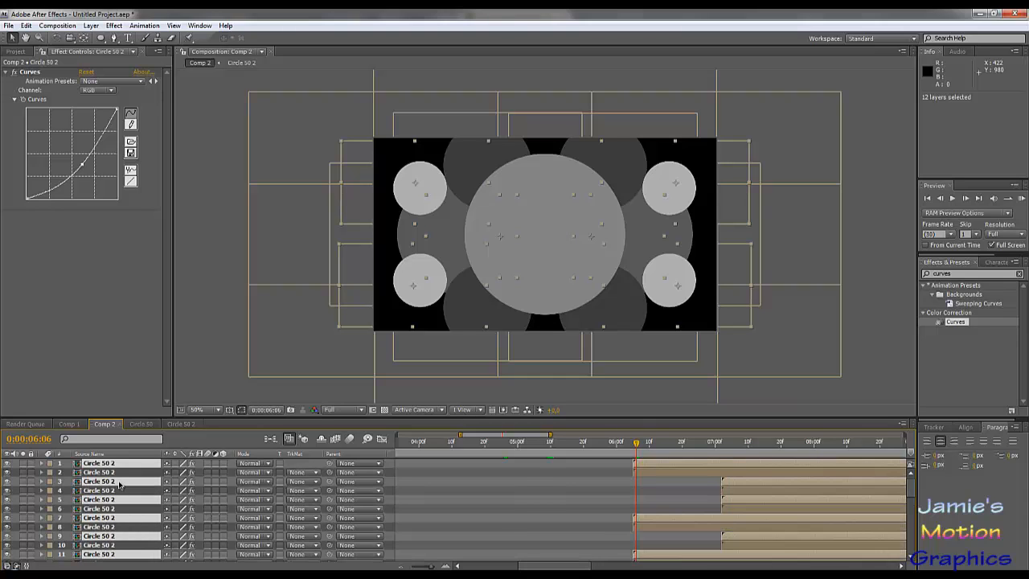
left_click_drag(119, 483, 121, 473)
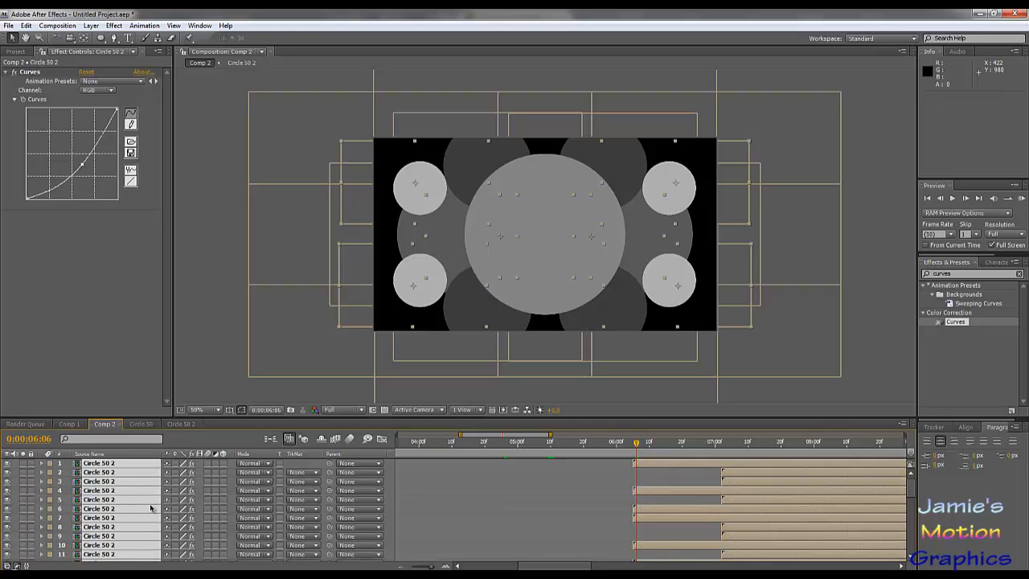
scroll(149, 508, "down", 3)
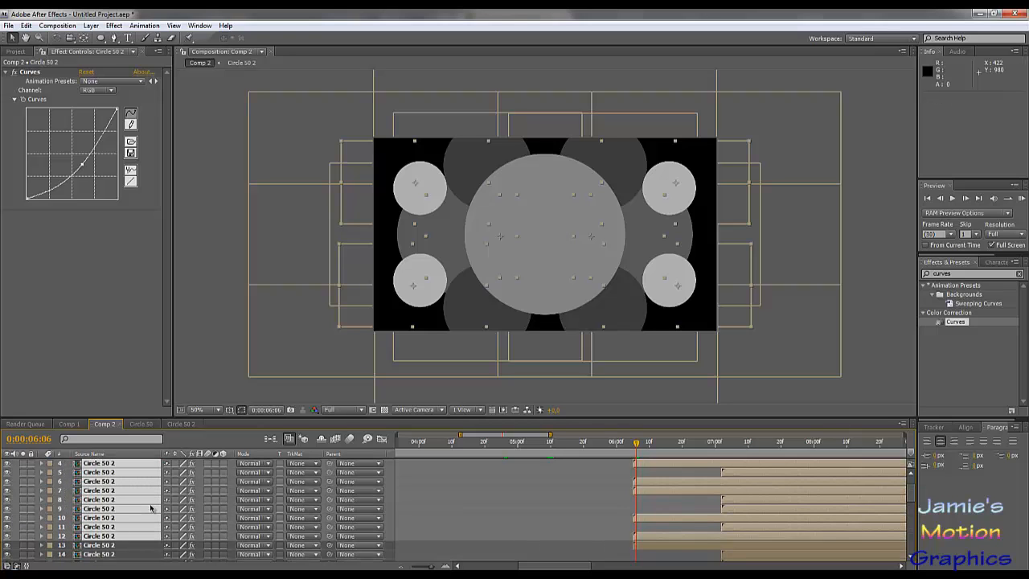
- Set the Scale of the twelve duplicated Circle 50 2 layers to 30% and scrub to 0:00:07:19 to check them
key("s")
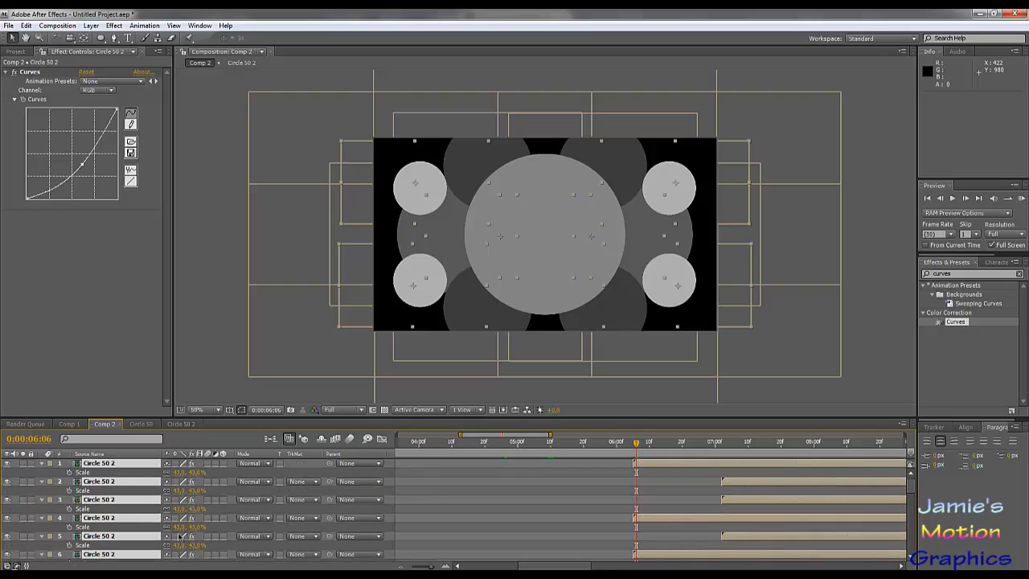
left_click(179, 472)
type("30")
key("Return")
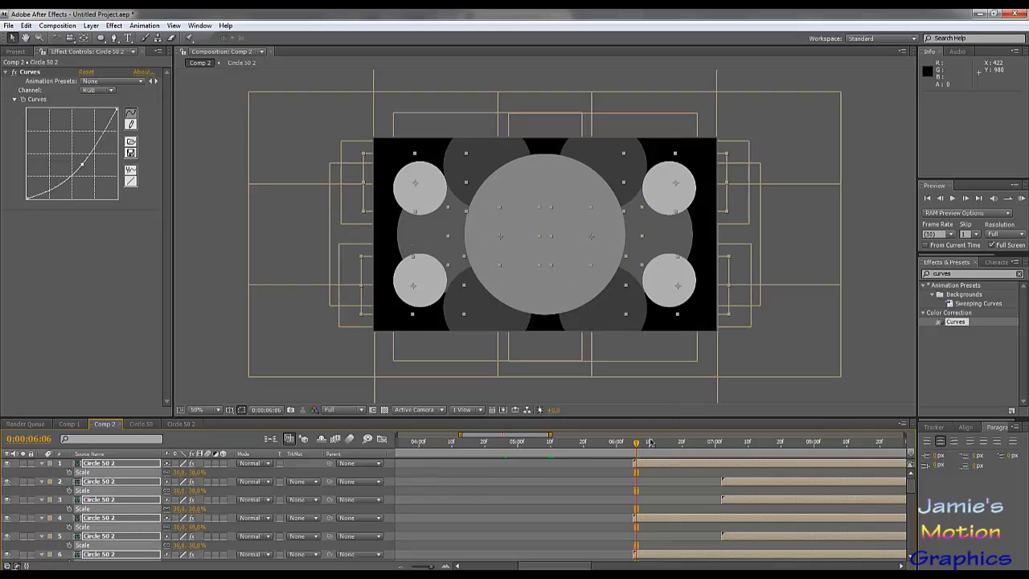
left_click_drag(640, 445, 779, 497)
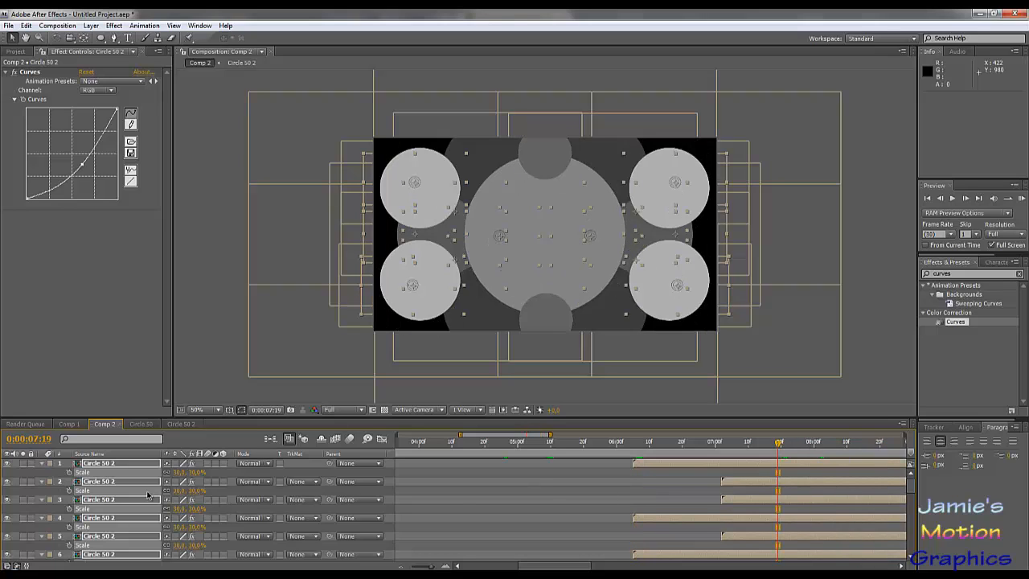
- Duplicate the 30% Circle 50 2 layers, group the copies at the top of the stack and set their Scale to 17%
key("ctrl+d")
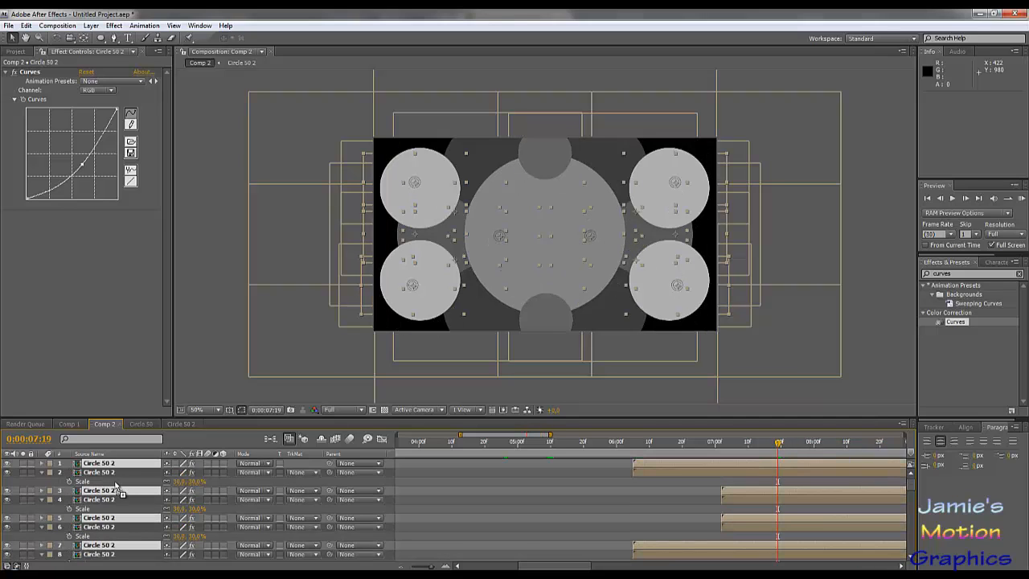
left_click_drag(117, 489, 119, 471)
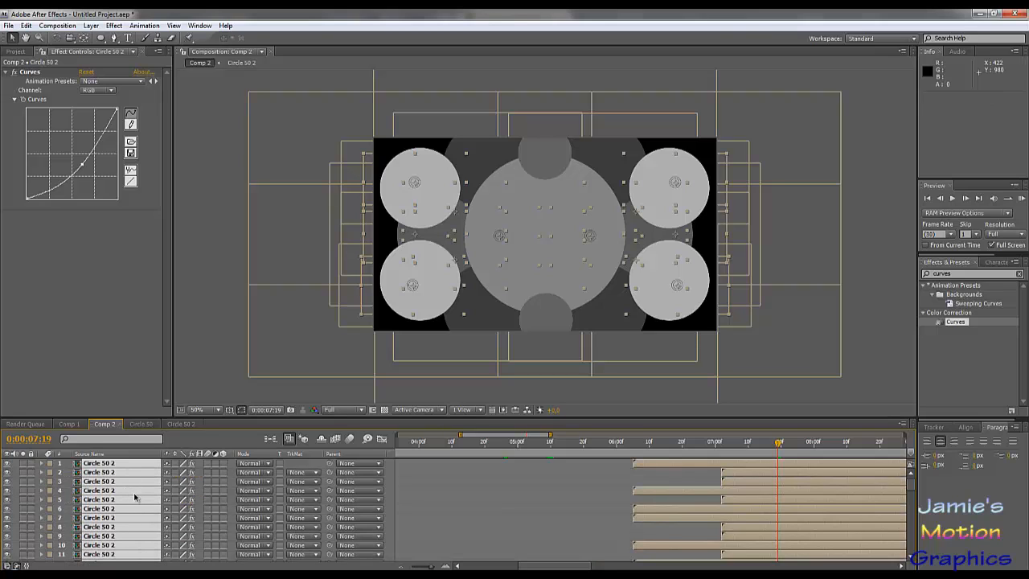
key("s")
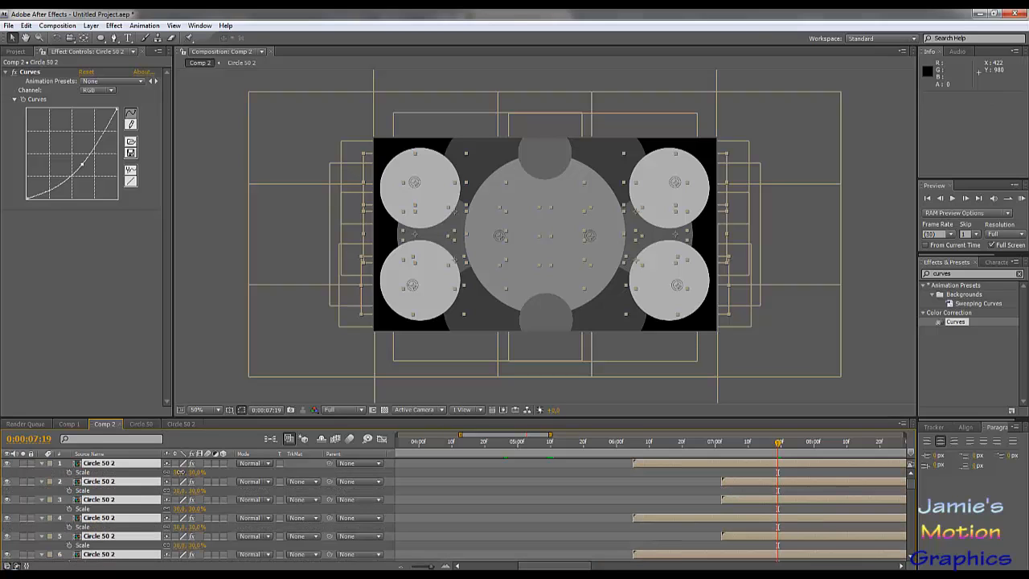
left_click(184, 471)
type("17")
key("Return")
- Duplicate the 17% Circle 50 2 layers, group the copies at the top of the stack, set their Scale to 4% and collapse the Scale properties
key("s")
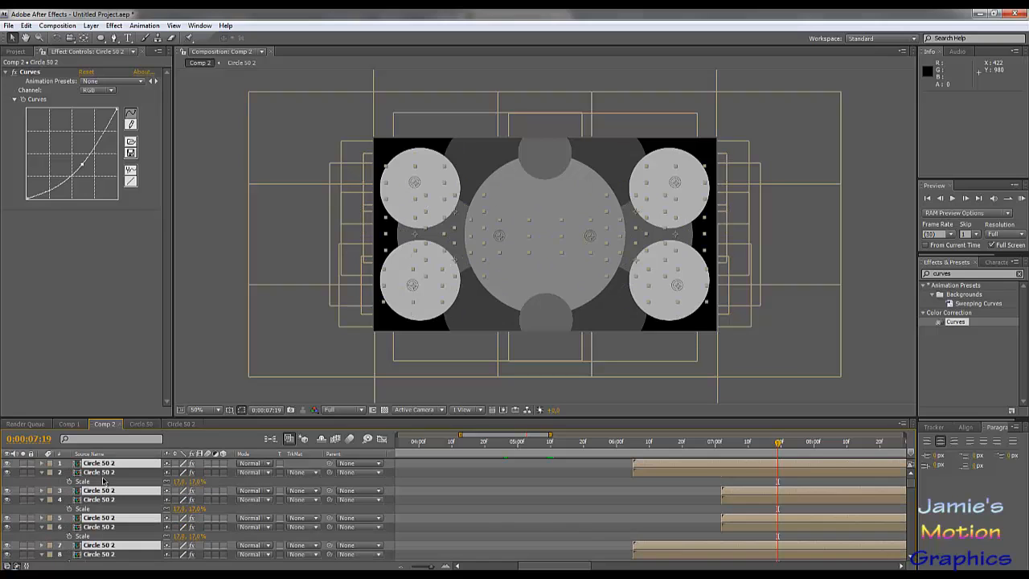
left_click_drag(115, 490, 121, 475)
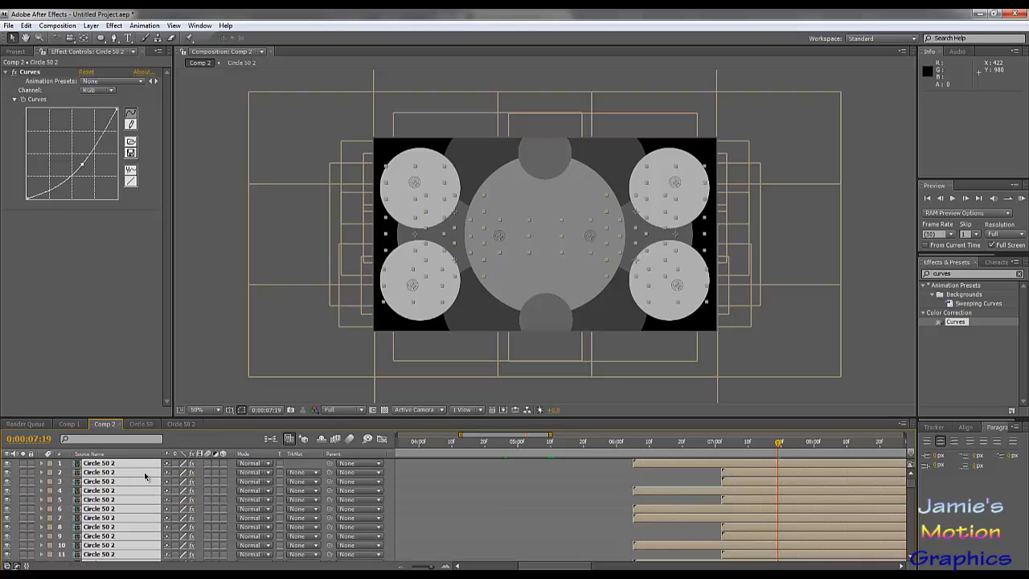
key("s")
left_click(183, 471)
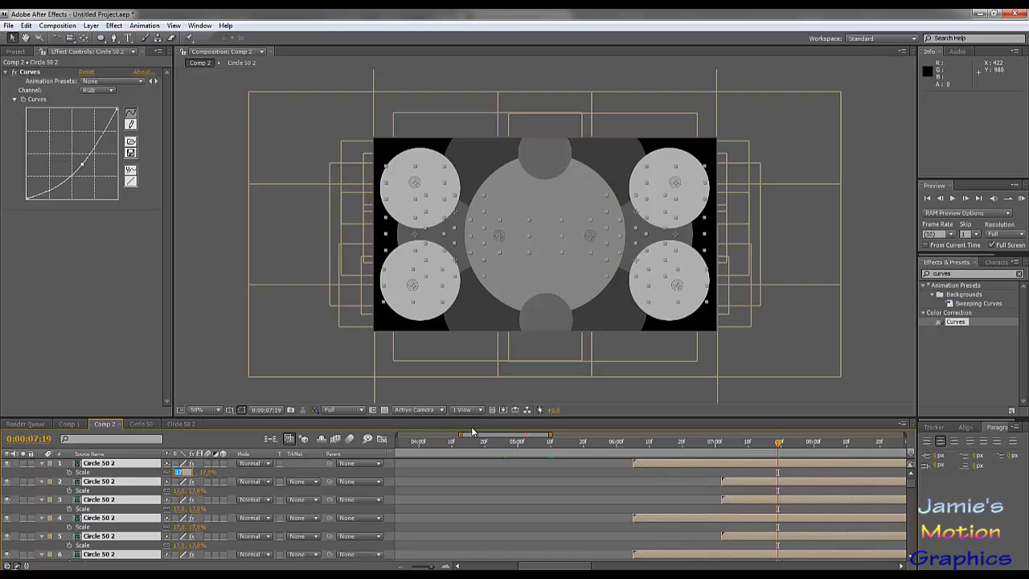
type("4")
key("Return")
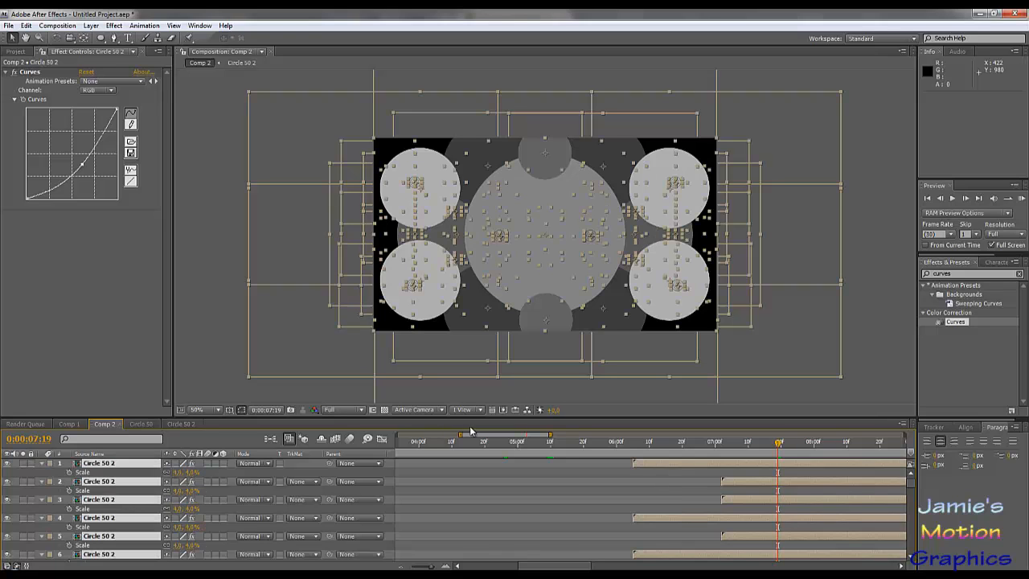
key("s")
left_click(138, 386)
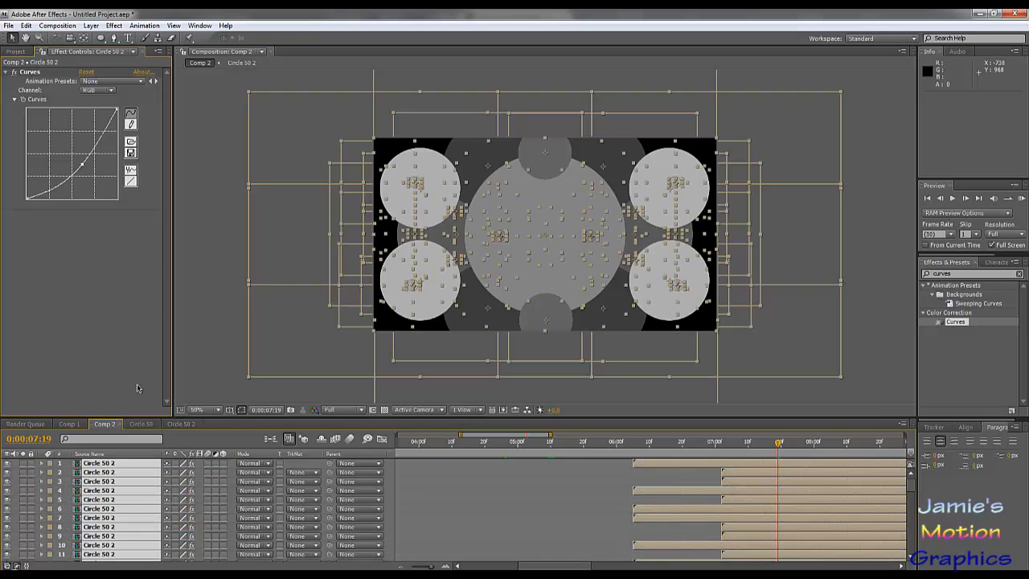
- Set the time to 0:00:05:29, deselect all layers, enable From Current Time and play a RAM preview of the nested rings
left_click_drag(601, 441, 614, 441)
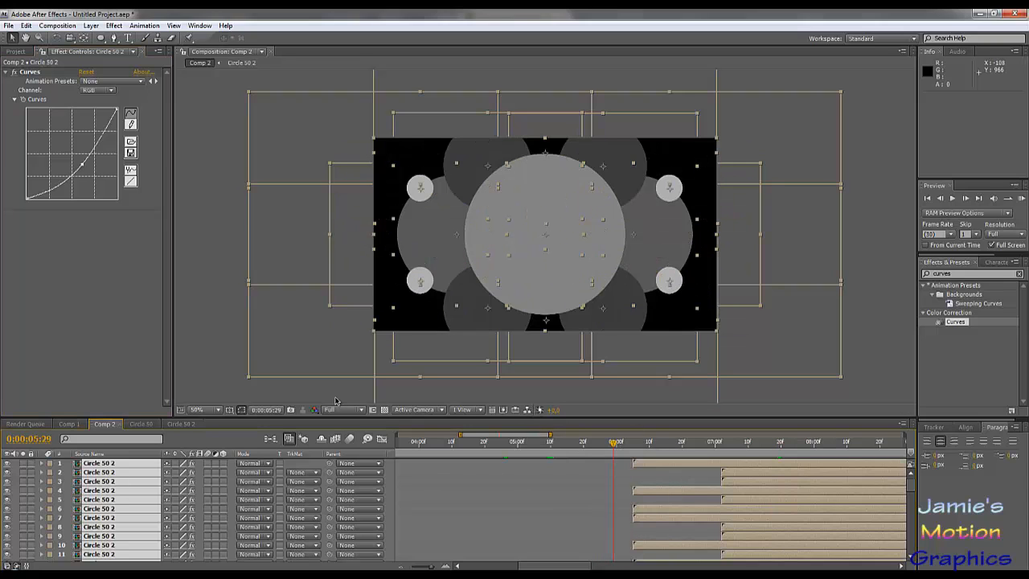
left_click(421, 401)
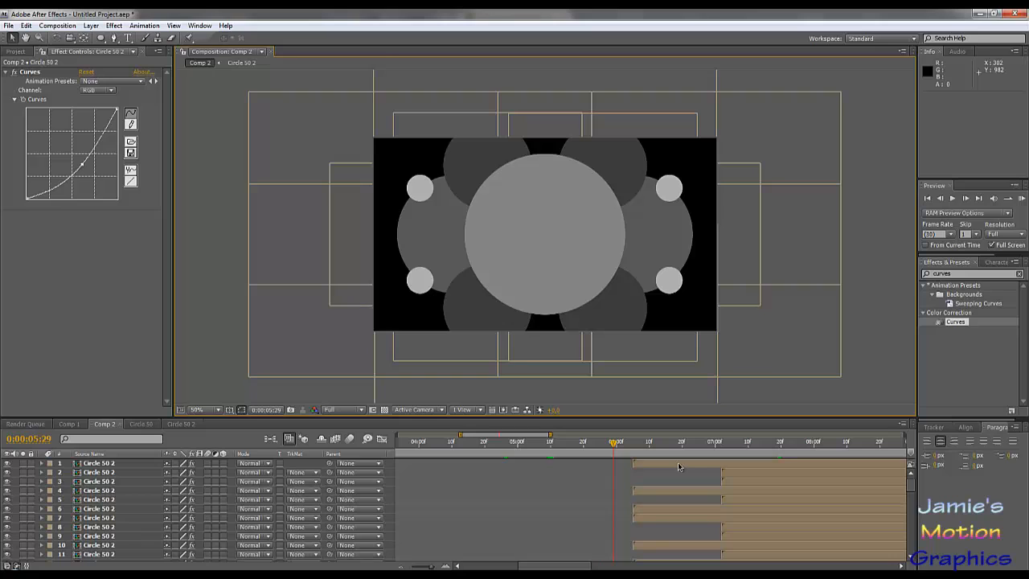
left_click(925, 244)
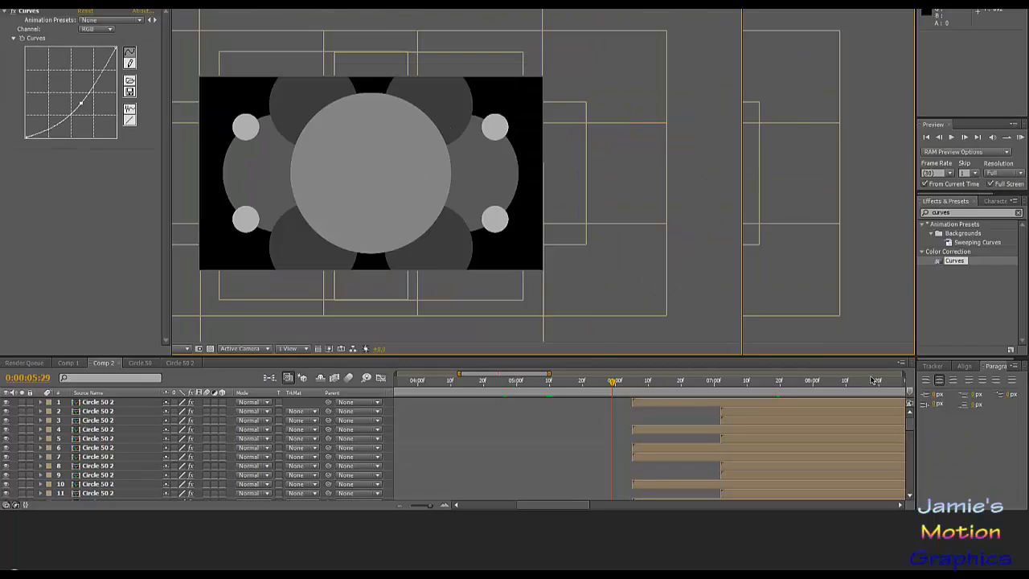
key("KP_0")
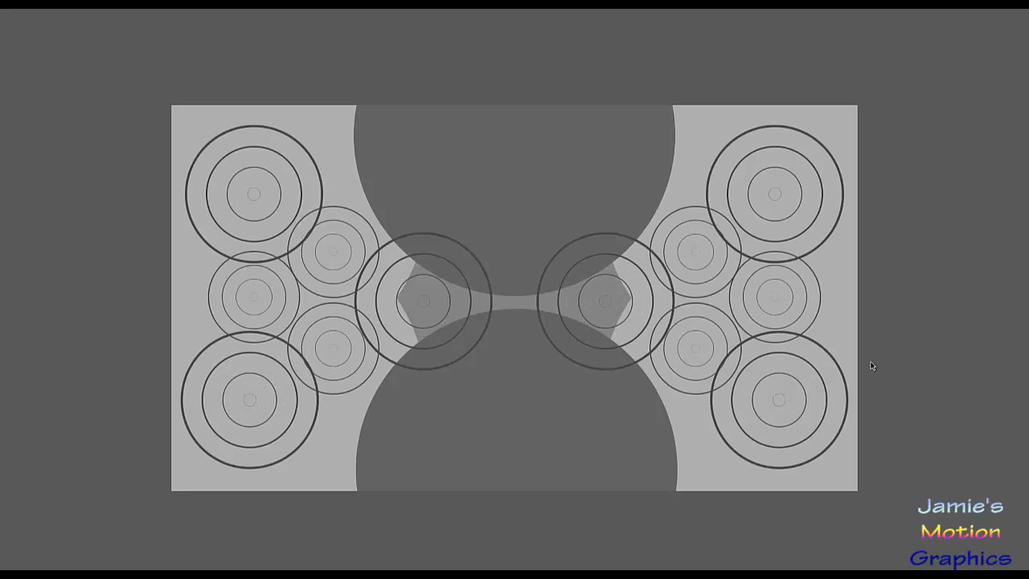
key("space")
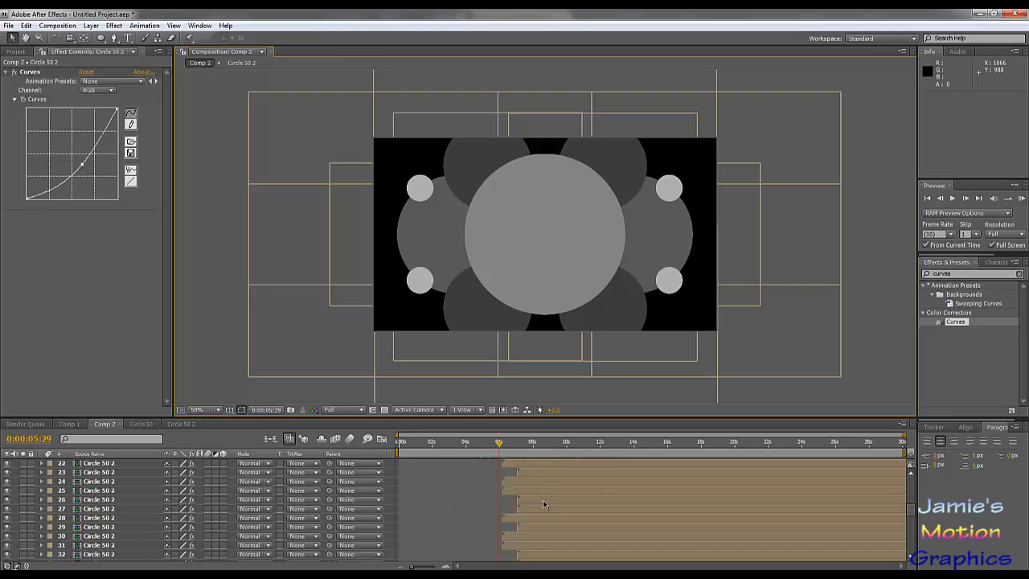
- Scrub from 0:00:05:29 to 0:00:09:23 to examine the finished ring animation across the full layer stack
scroll(544, 504, "down", 15)
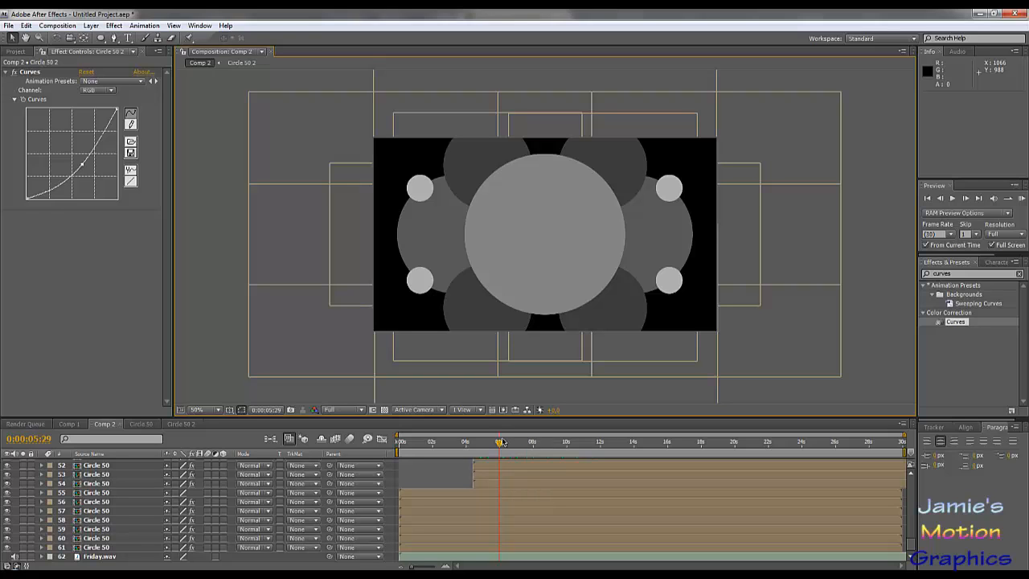
left_click_drag(499, 447, 565, 474)
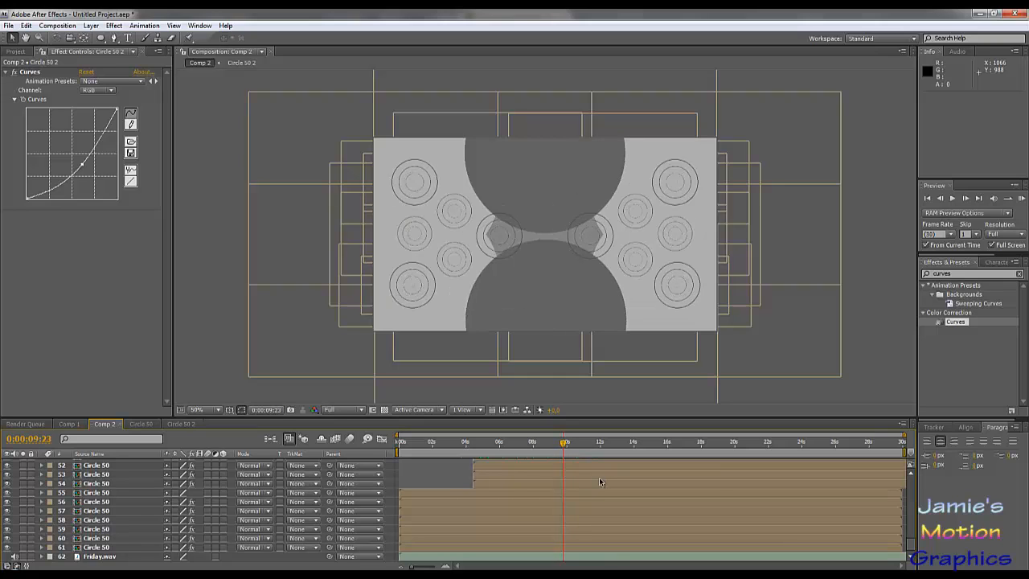
scroll(599, 481, "up", 15)
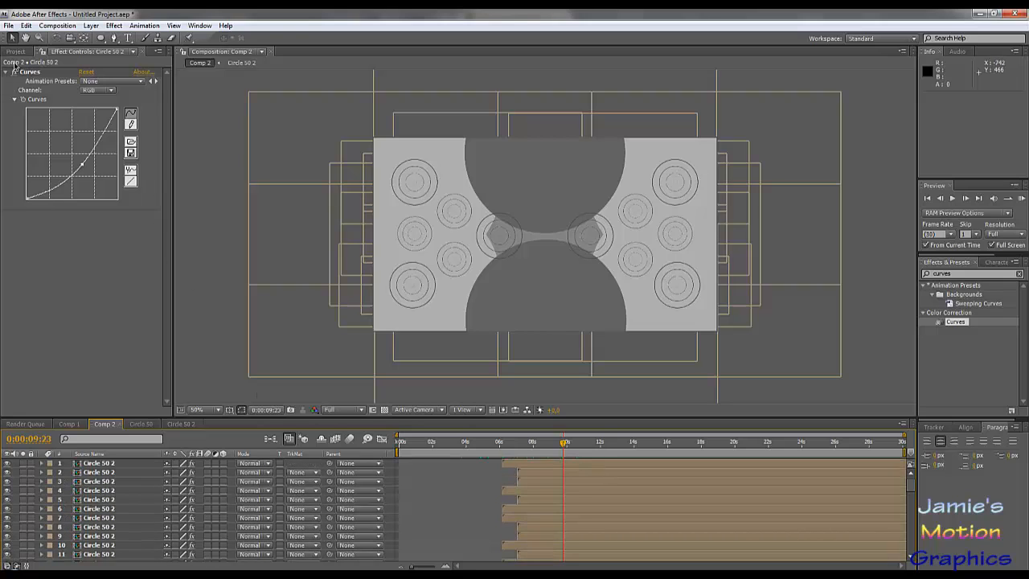
- Show the Friday.wav layer's waveform in Comp 2 and move the current time to the beat at 0:00:10:18
left_click(17, 52)
scroll(606, 520, "down", 10)
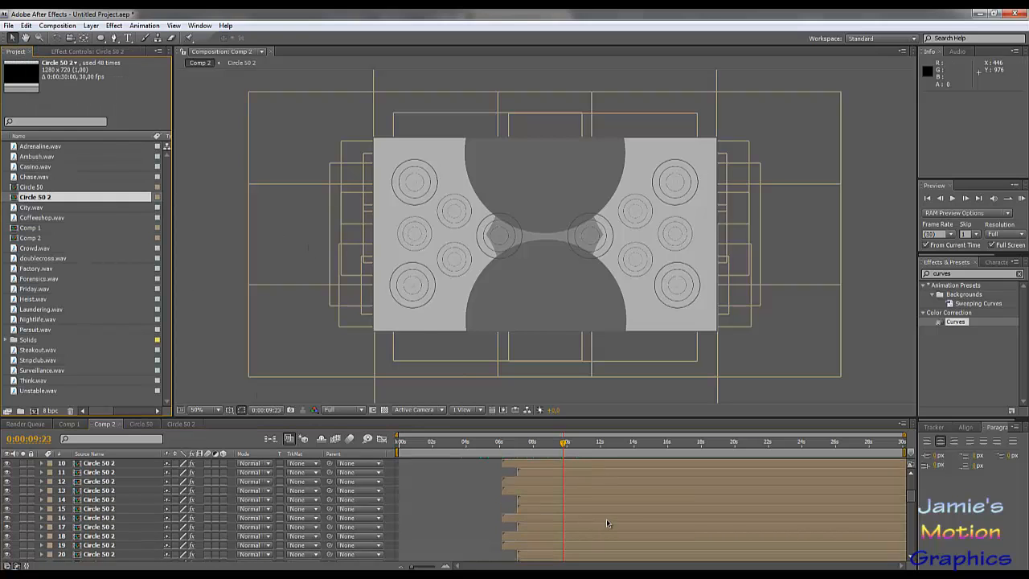
scroll(607, 524, "down", 6)
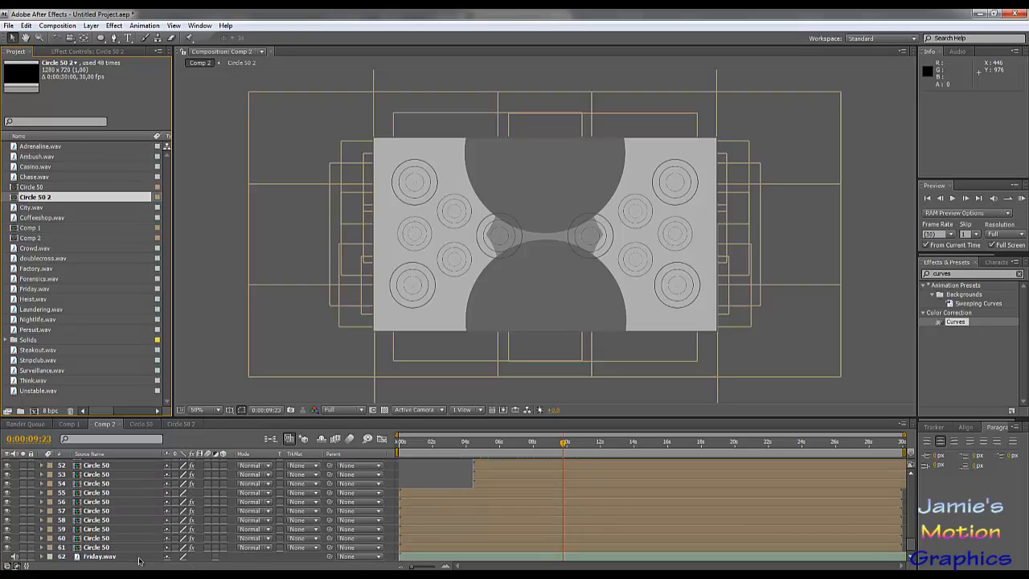
left_click(104, 556)
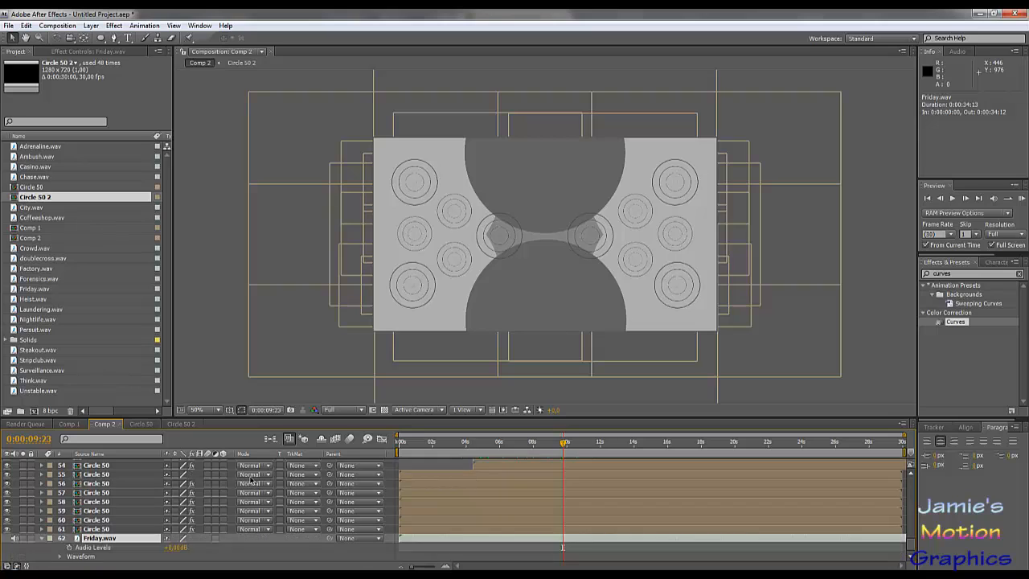
key("l")
key("l")
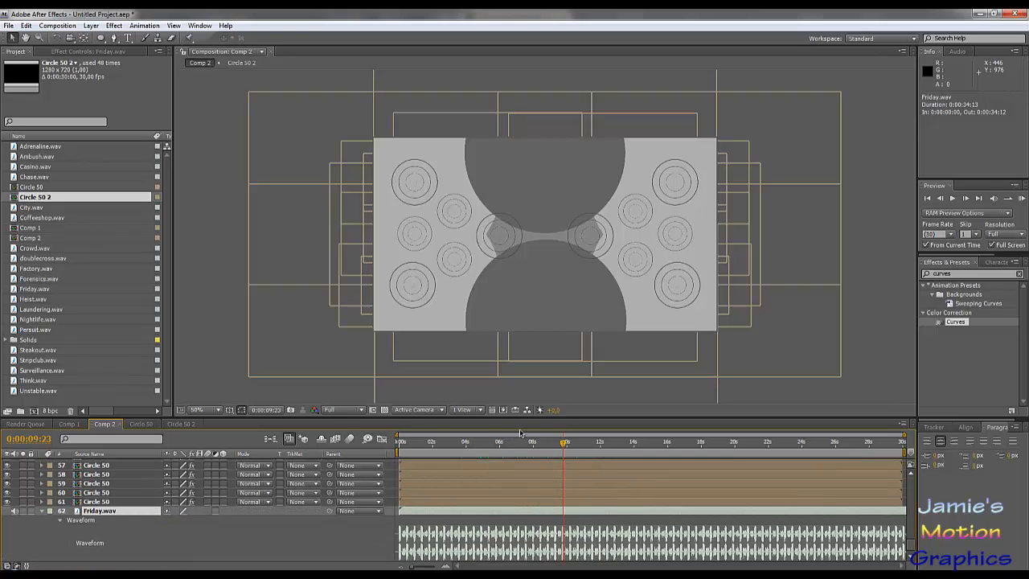
left_click_drag(904, 435, 596, 435)
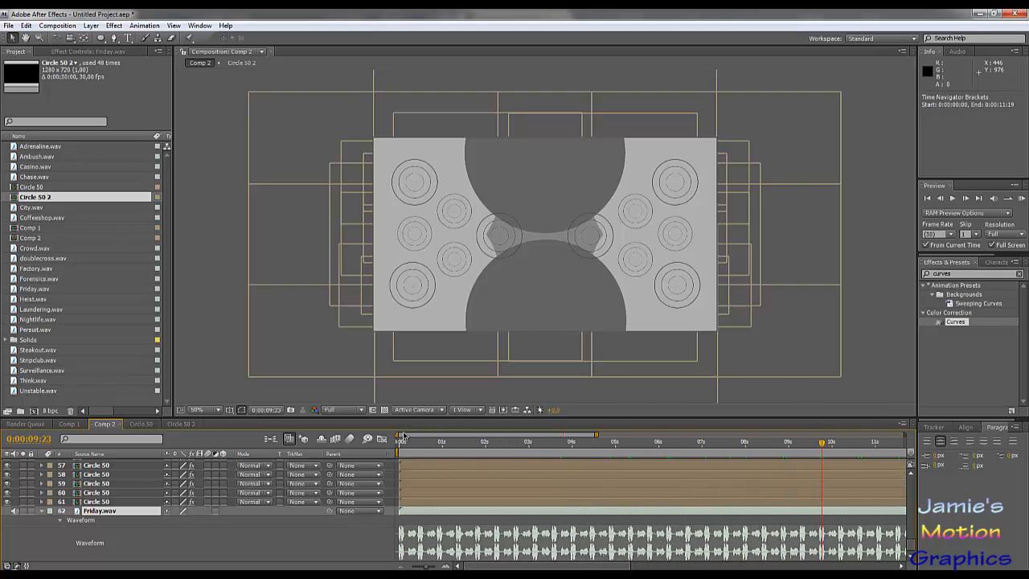
left_click_drag(399, 435, 526, 436)
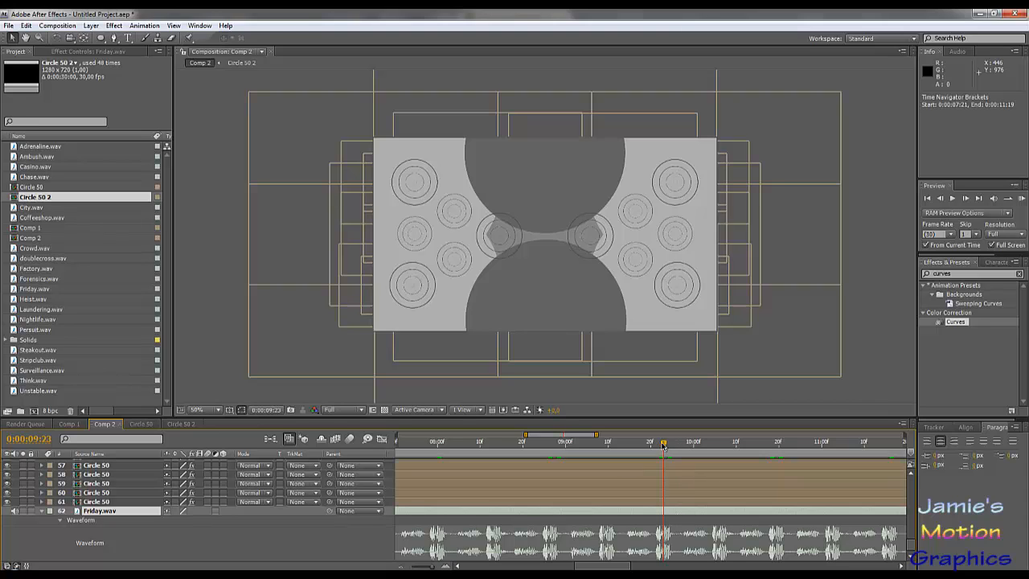
left_click_drag(664, 447, 771, 453)
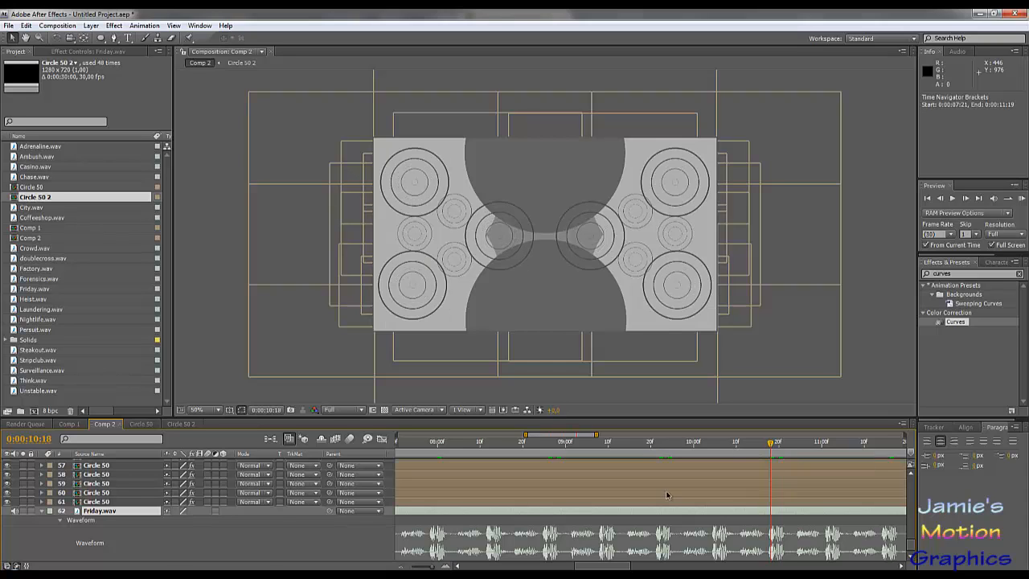
- Add the Circle 50 composition at the top of the Comp 2 layer stack and slide it to start at 0:00:08:12
scroll(667, 494, "up", 15)
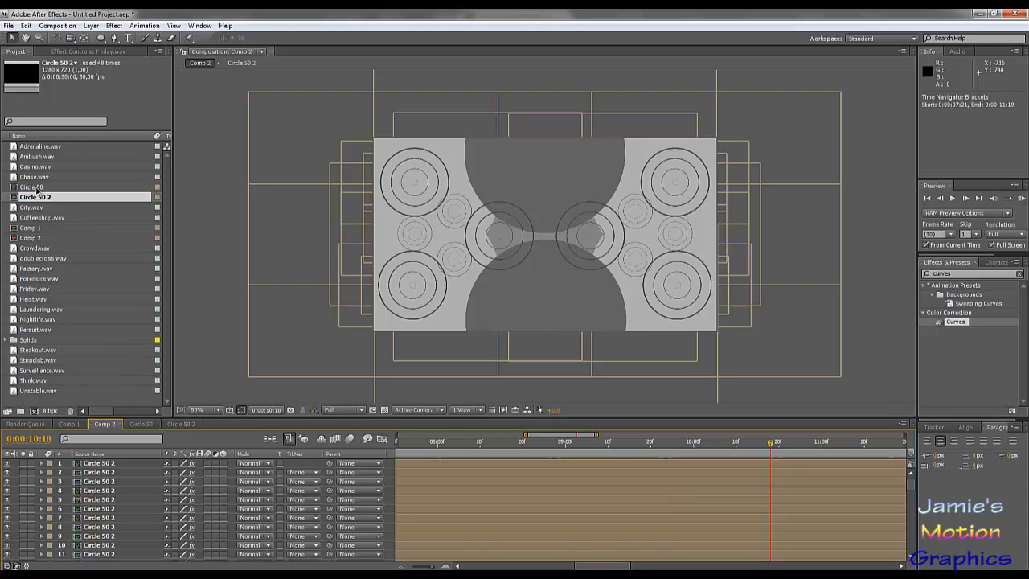
left_click_drag(38, 190, 103, 464)
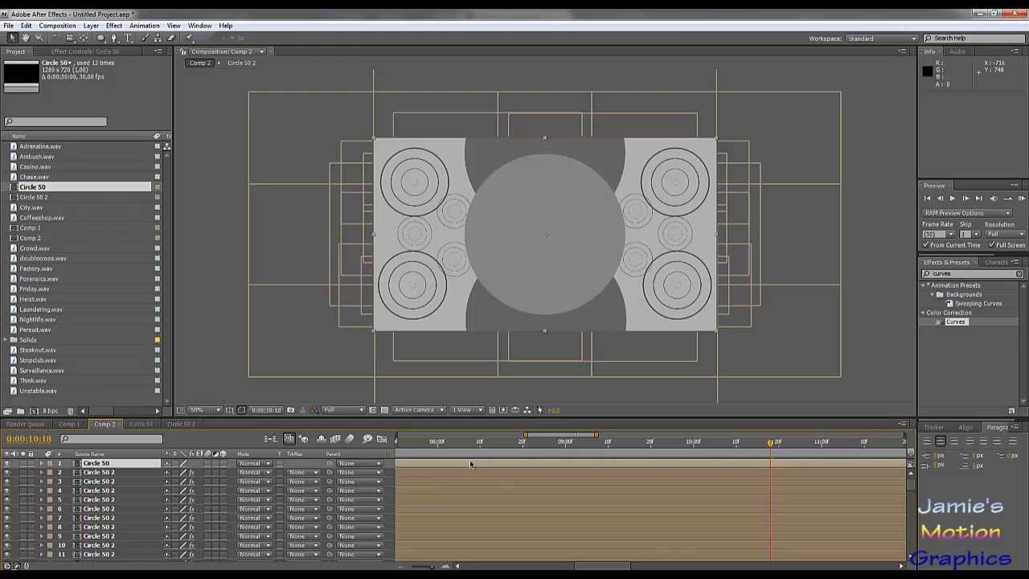
left_click_drag(471, 464, 726, 478)
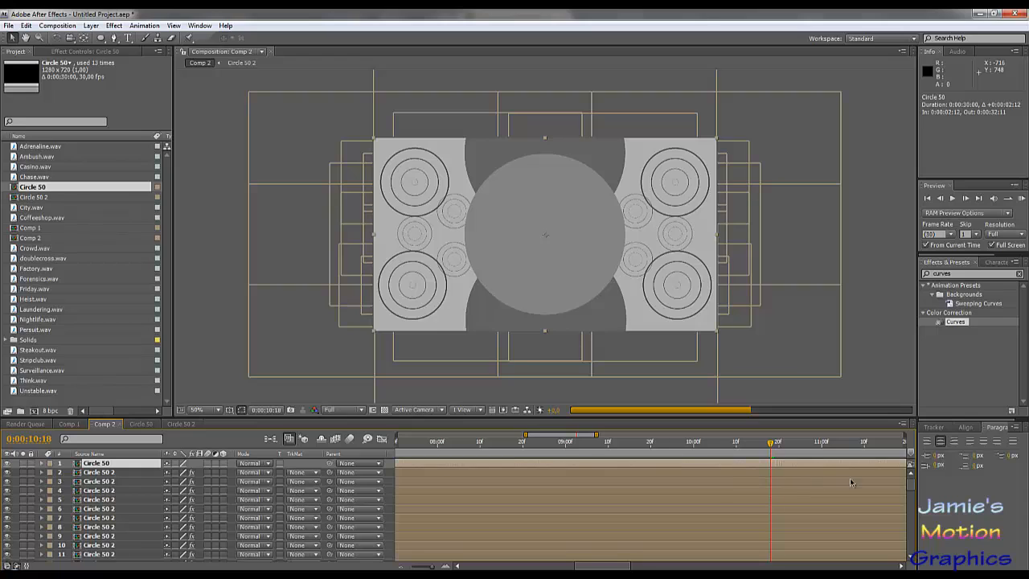
left_click_drag(851, 482, 623, 479)
left_click_drag(496, 465, 599, 468)
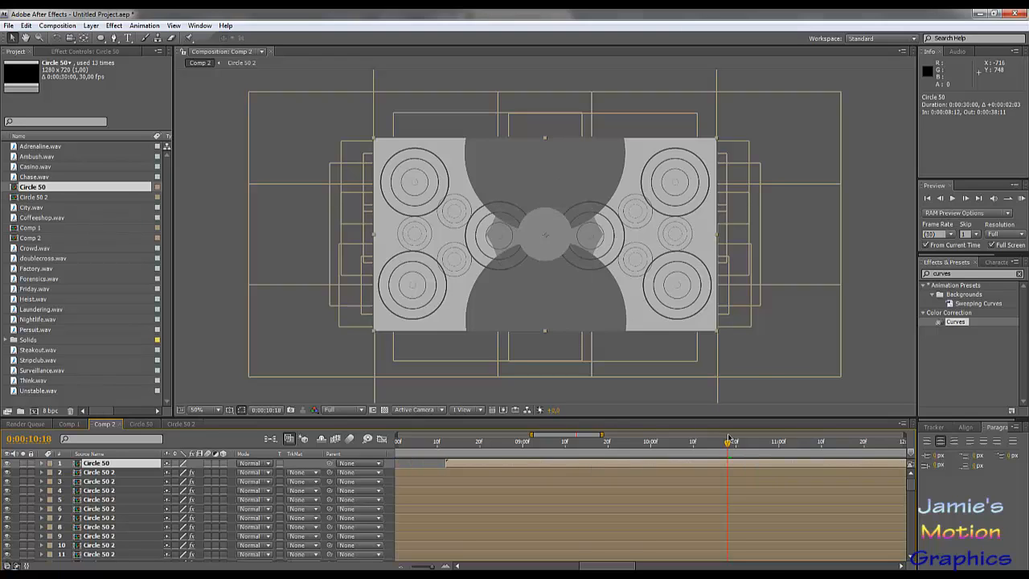
- Step frame by frame forward to 0:00:12:18 and back to 0:00:11:17 to examine when the rings and centre circle expand
key("Page_Down")
key("Page_Down")
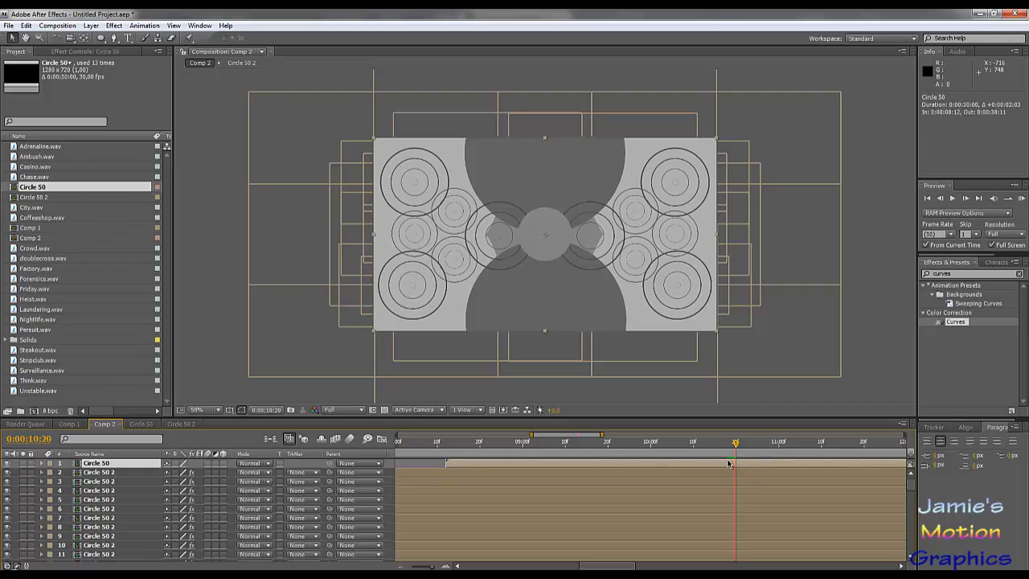
key("Page_Down")
key("Page_Down")
key("Page_Down")
key("Page_Down")
key("Page_Down")
key("Page_Down")
key("Page_Down")
key("Page_Down")
key("Page_Down")
key("Page_Down")
key("Page_Down")
key("Page_Down")
key("Page_Down")
key("Page_Down")
key("Page_Down")
key("Page_Down")
key("Page_Down")
key("Page_Down")
key("Page_Down")
key("Page_Down")
key("Page_Down")
key("Page_Down")
key("Page_Down")
key("Page_Down")
key("Page_Down")
key("Page_Down")
key("Page_Down")
key("Page_Down")
key("Page_Down")
key("Page_Down")
key("Page_Down")
key("Page_Down")
key("Page_Down")
key("Page_Down")
key("Page_Down")
key("Page_Down")
key("Page_Down")
key("Page_Down")
key("Page_Down")
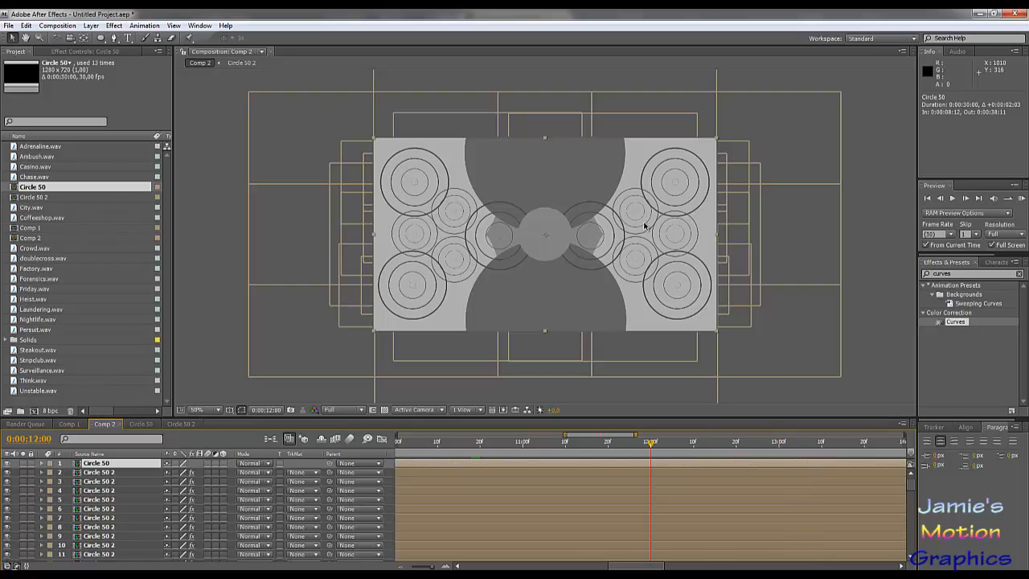
key("Page_Down")
key("Page_Down")
key("Page_Down")
key("Page_Down")
key("Page_Down")
key("Page_Down")
key("Page_Down")
key("Page_Down")
key("Page_Down")
key("Page_Down")
key("Page_Down")
key("Page_Down")
key("Page_Down")
key("Page_Down")
key("Page_Down")
key("Page_Down")
key("Page_Down")
key("Page_Down")
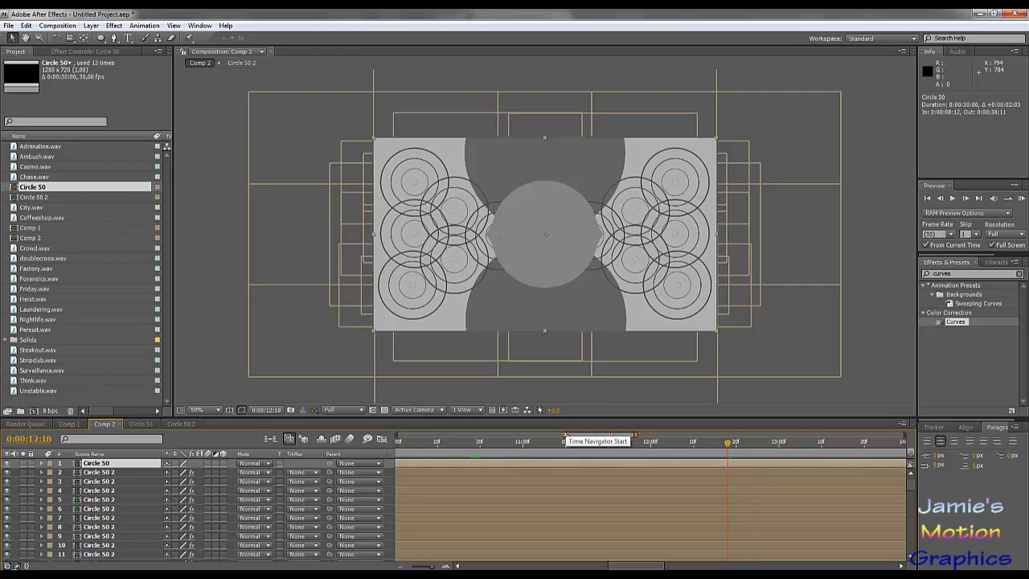
key("Page_Up")
key("Page_Up")
key("Page_Up")
key("Page_Up")
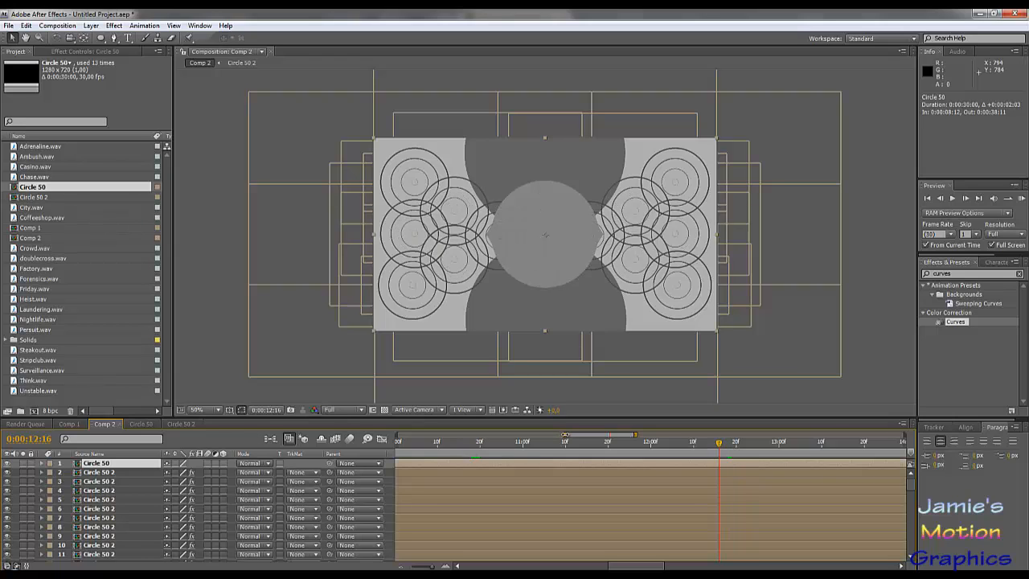
key("Page_Up")
key("Page_Up")
key("Page_Up")
key("Page_Up")
key("Page_Up")
key("Page_Up")
key("Page_Up")
key("Page_Up")
key("Page_Up")
key("Page_Up")
key("Page_Up")
key("Page_Up")
key("Page_Up")
key("Page_Up")
key("Page_Up")
key("Page_Up")
key("Page_Up")
key("Page_Up")
key("Page_Up")
key("Page_Up")
key("Page_Up")
key("Page_Up")
key("Page_Up")
key("Page_Up")
key("Page_Up")
key("Page_Up")
key("Page_Up")
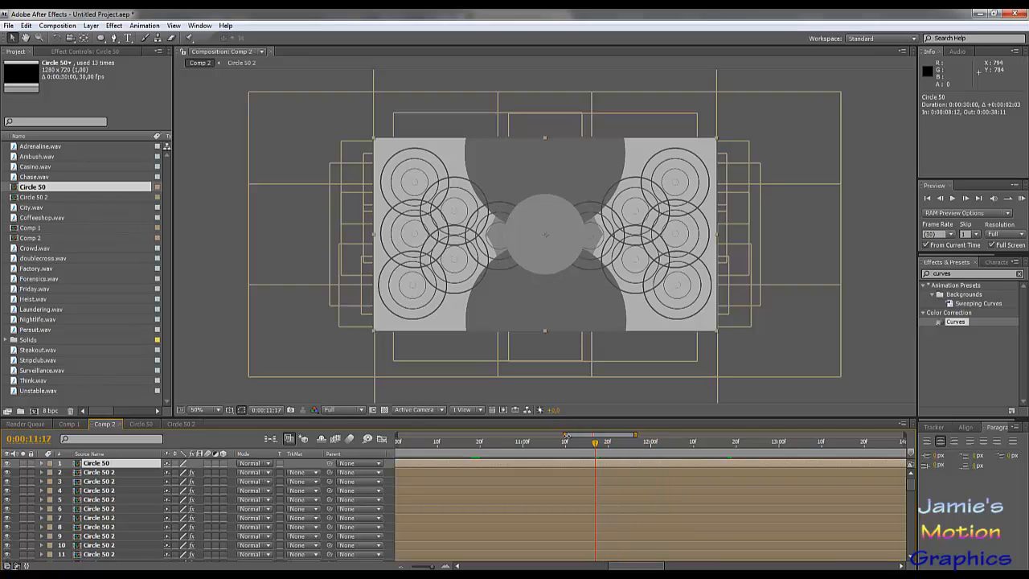
- Widen the visible time range to 0:00:06:23–0:00:15:11 and align the current time with the Friday.wav beat at 0:00:11:15
left_click_drag(565, 435, 510, 435)
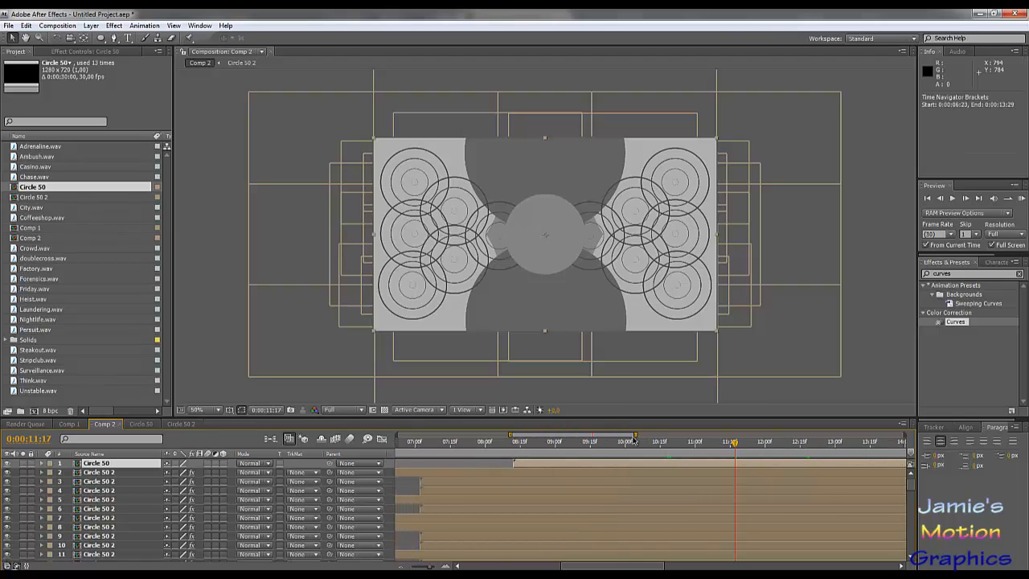
left_click_drag(635, 435, 657, 434)
scroll(663, 502, "down", 10)
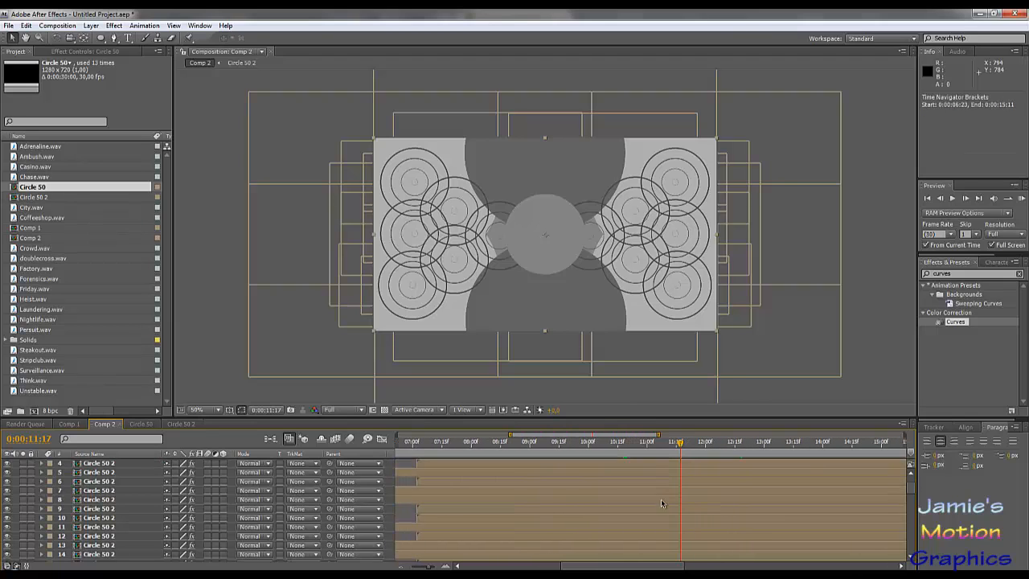
scroll(662, 505, "down", 5)
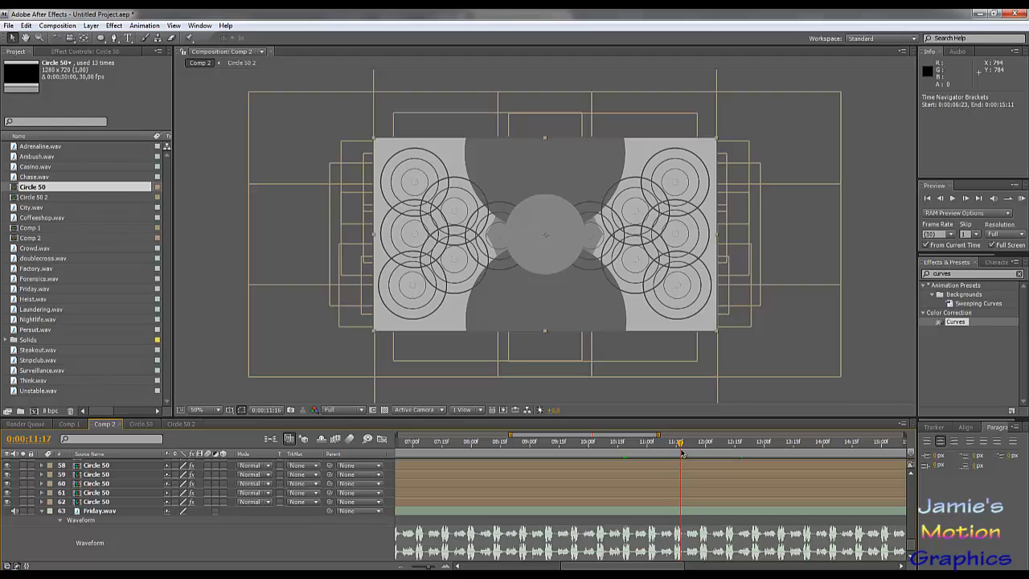
key("Page_Up")
key("Page_Up")
key("Page_Up")
key("Page_Up")
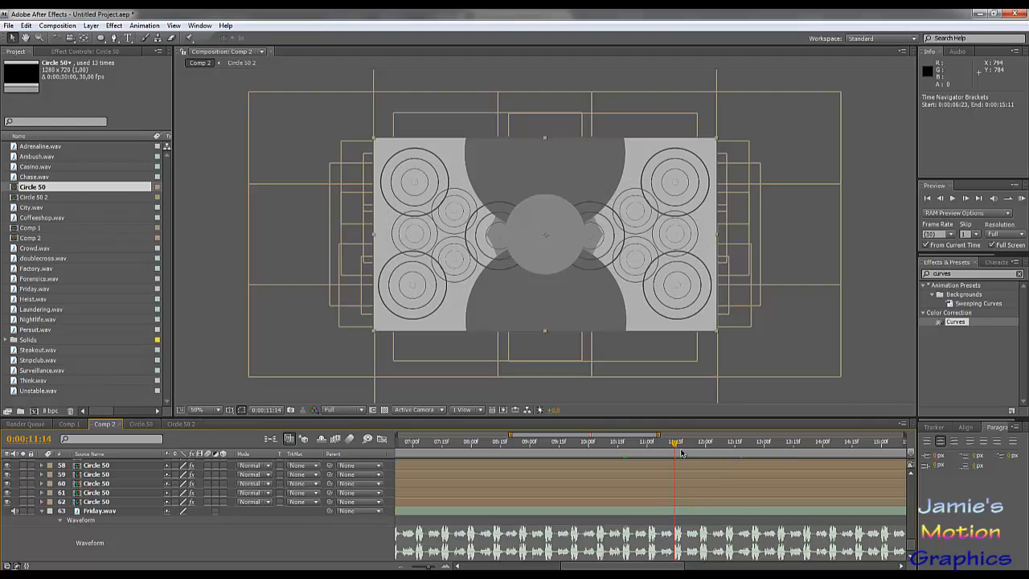
key("Page_Down")
key("Page_Down")
- Slide the top Circle 50 layer along the timeline to start at 0:00:10:18
scroll(672, 488, "up", 15)
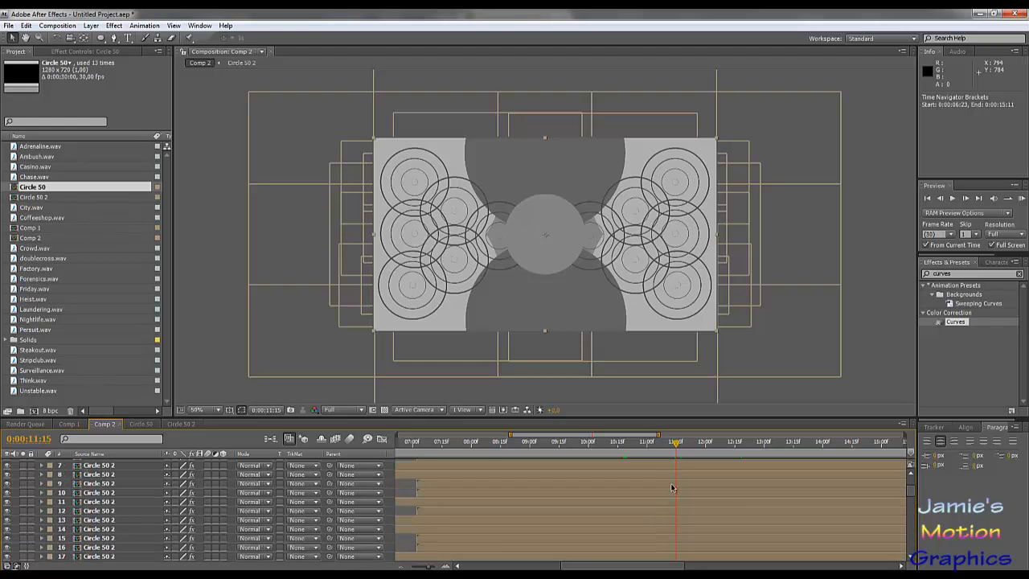
scroll(672, 488, "up", 2)
left_click_drag(642, 464, 797, 470)
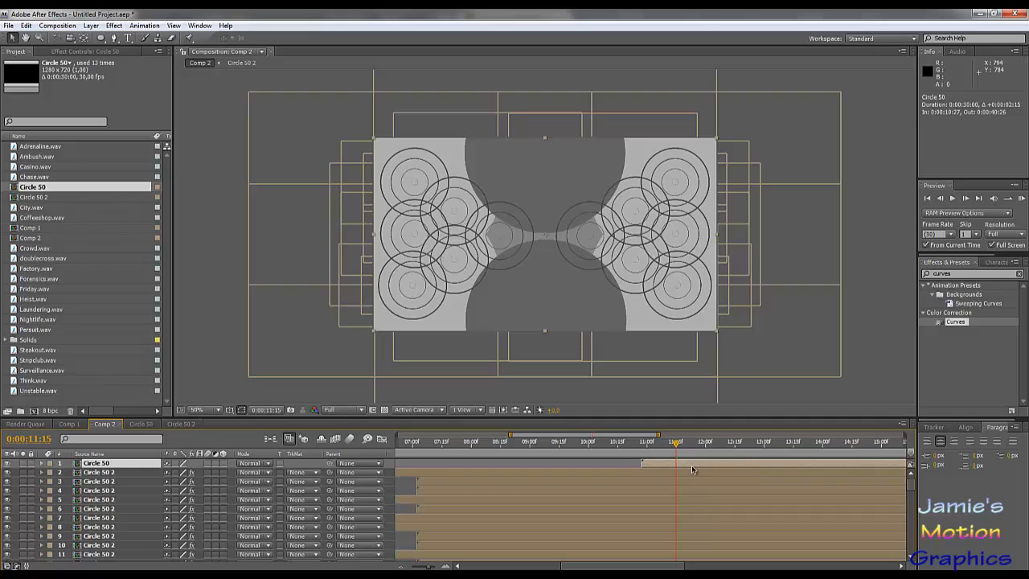
left_click_drag(690, 466, 679, 466)
left_click_drag(511, 434, 565, 435)
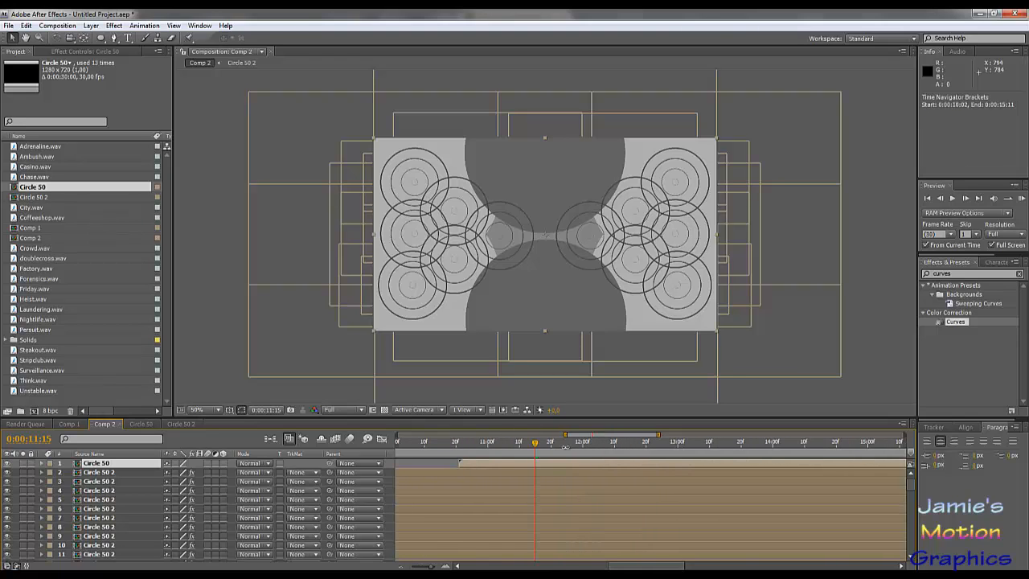
left_click_drag(542, 466, 537, 468)
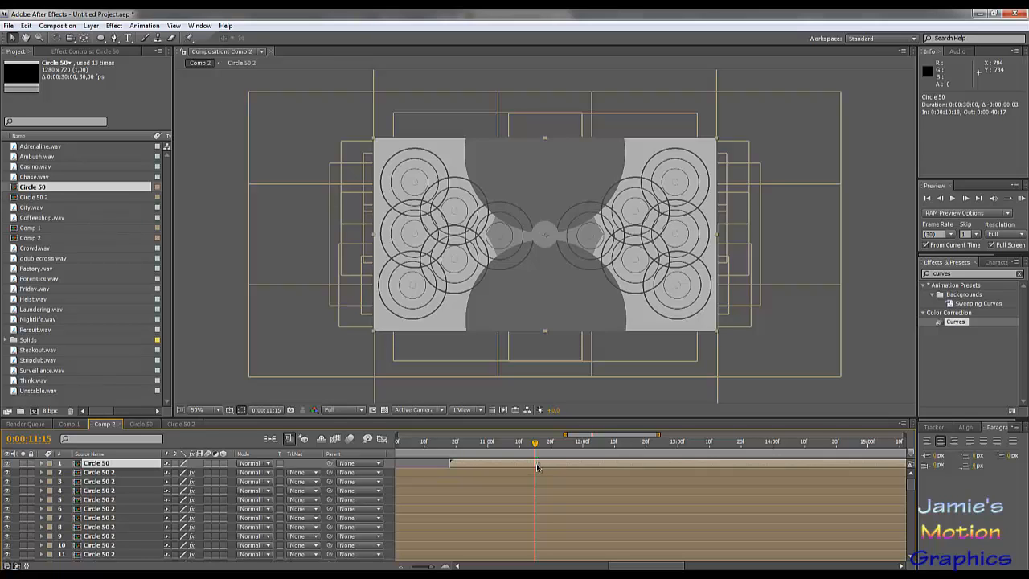
left_click_drag(538, 468, 539, 467)
- Reveal the top Circle 50 layer's Scale and move the circle to position 818, 126
key("s")
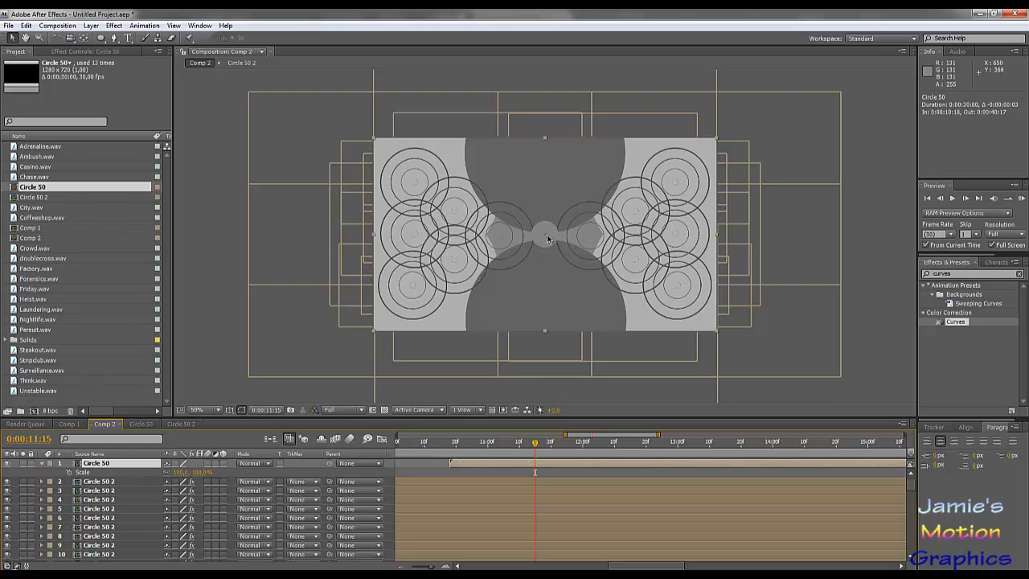
left_click_drag(547, 238, 593, 176)
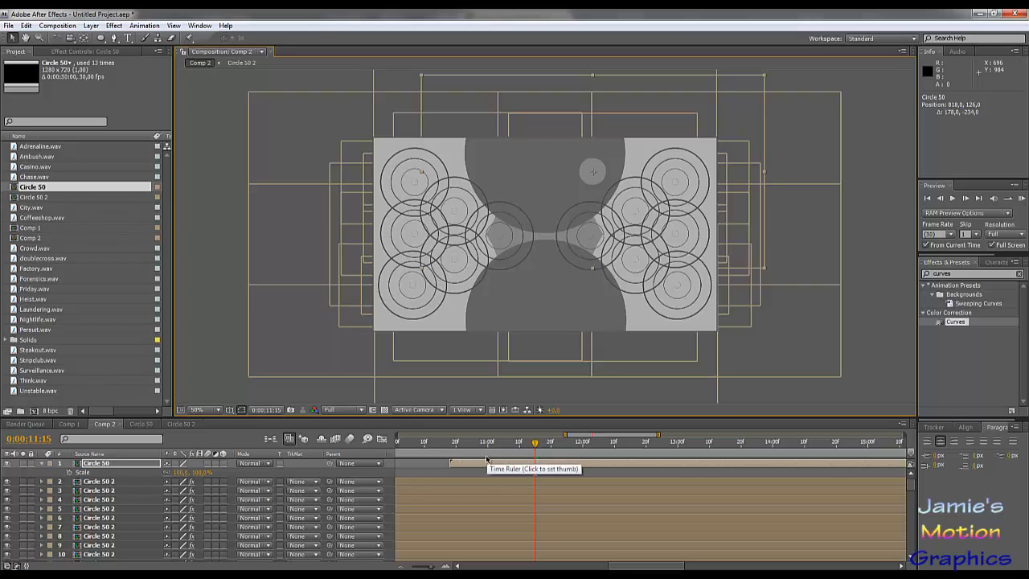
- Extend the visible time range to 0:00:25:01 and check the moved circle's growth at 0:00:14:16, 0:00:23:03 and 0:00:24:06
left_click(822, 444)
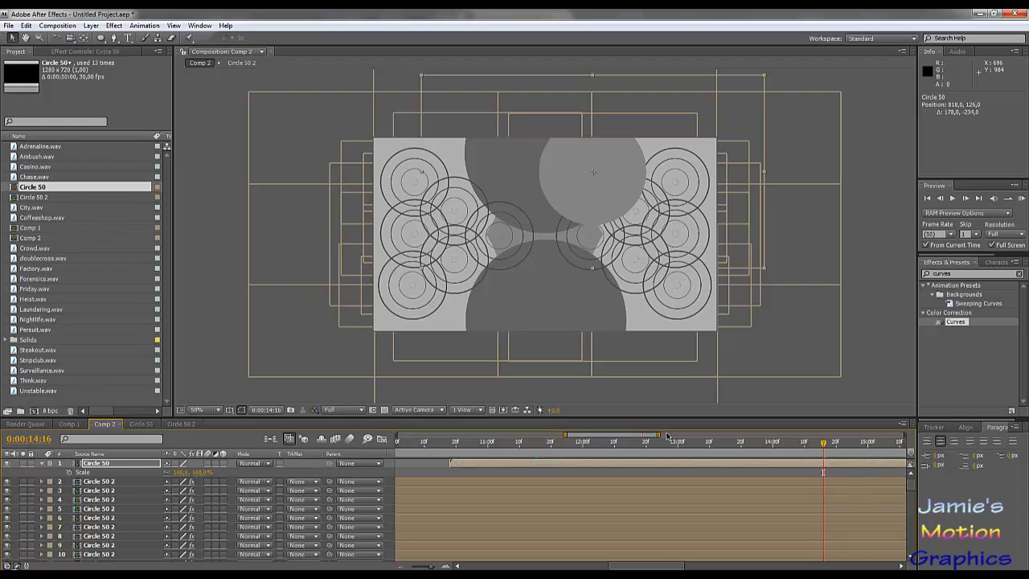
left_click_drag(659, 435, 819, 438)
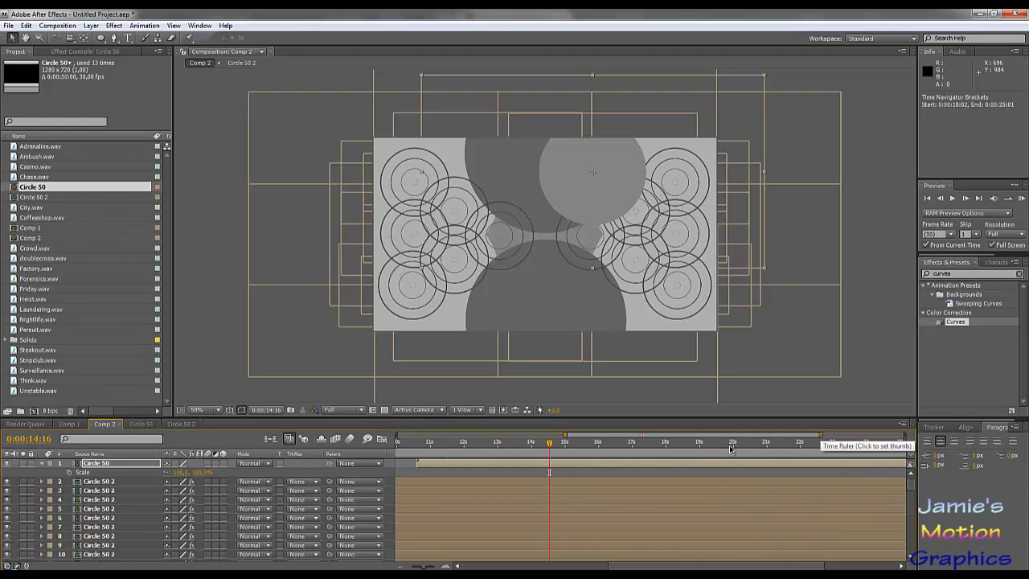
left_click(723, 444)
left_click(837, 444)
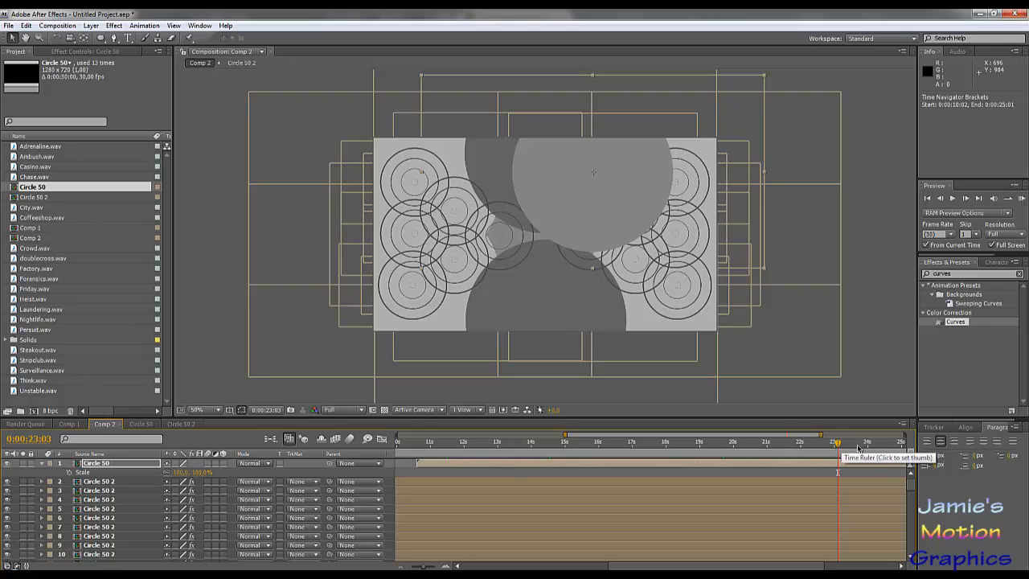
left_click(875, 444)
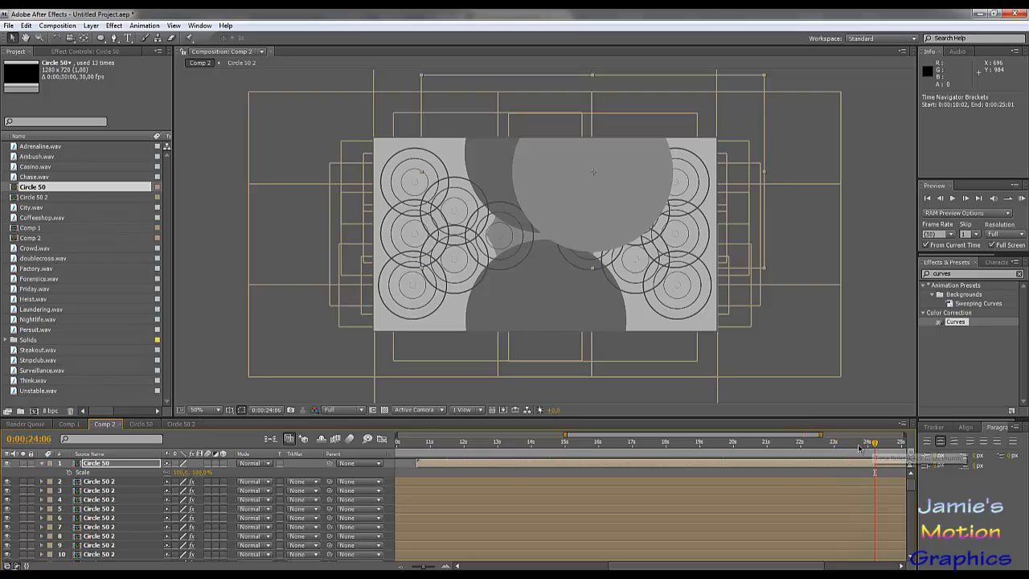
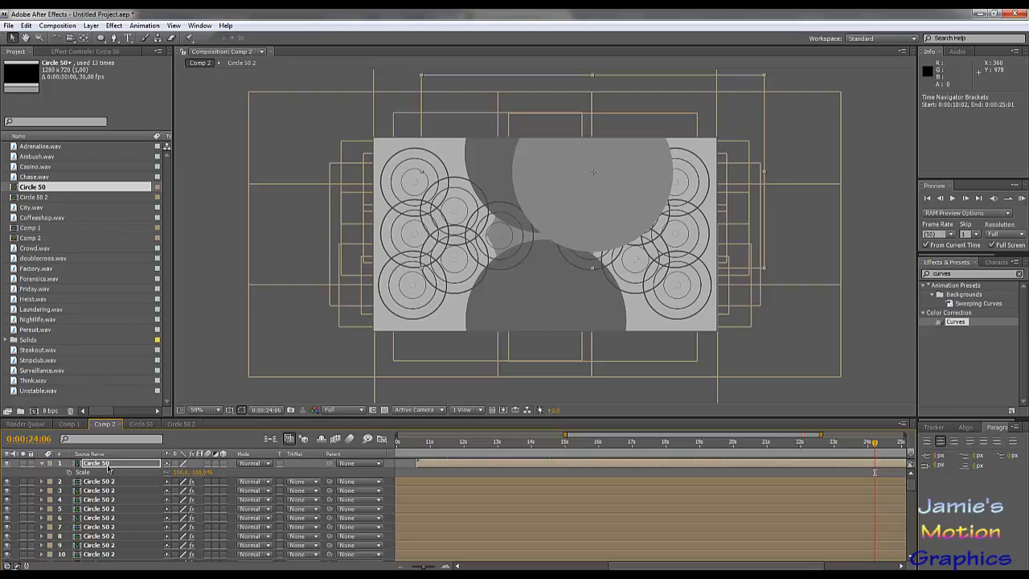
- Apply the Curves effect to the top Circle 50 layer and lower its RGB curve to darken the circle to dark grey
left_click(85, 52)
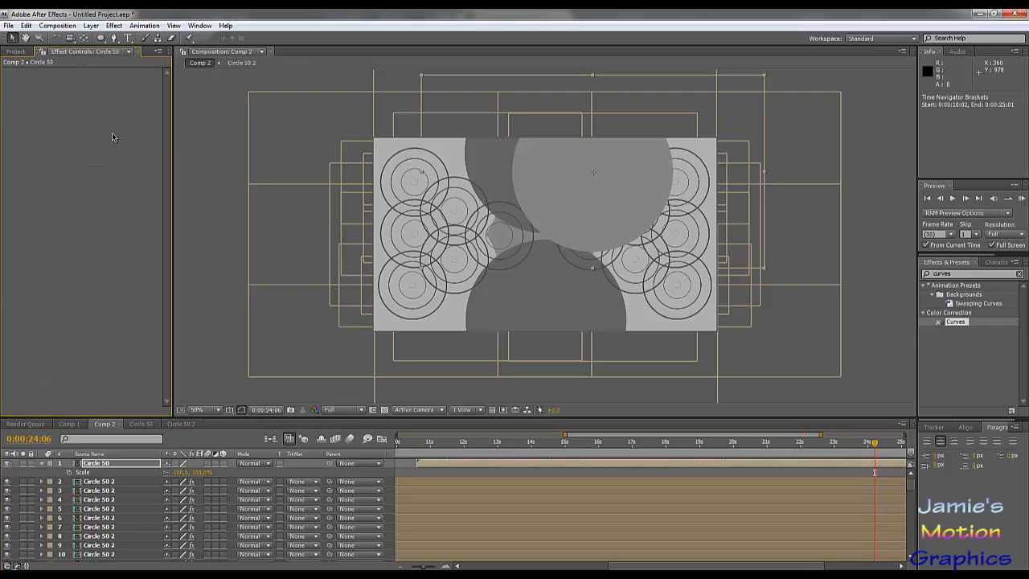
left_click(109, 464)
left_click_drag(955, 324, 150, 233)
mouse_move(78, 147)
left_mouse_down()
mouse_move(78, 170)
mouse_move(79, 147)
mouse_move(61, 141)
mouse_move(82, 167)
left_mouse_up()
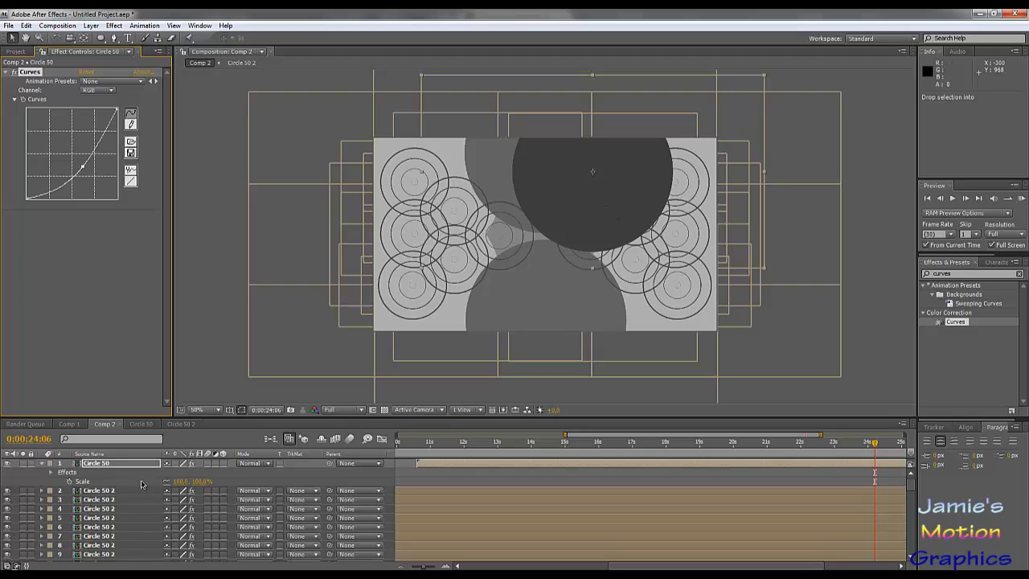
- Move the dark Circle 50 circle to position 874, 212 and set its Scale to 100%
key("s")
key("s")
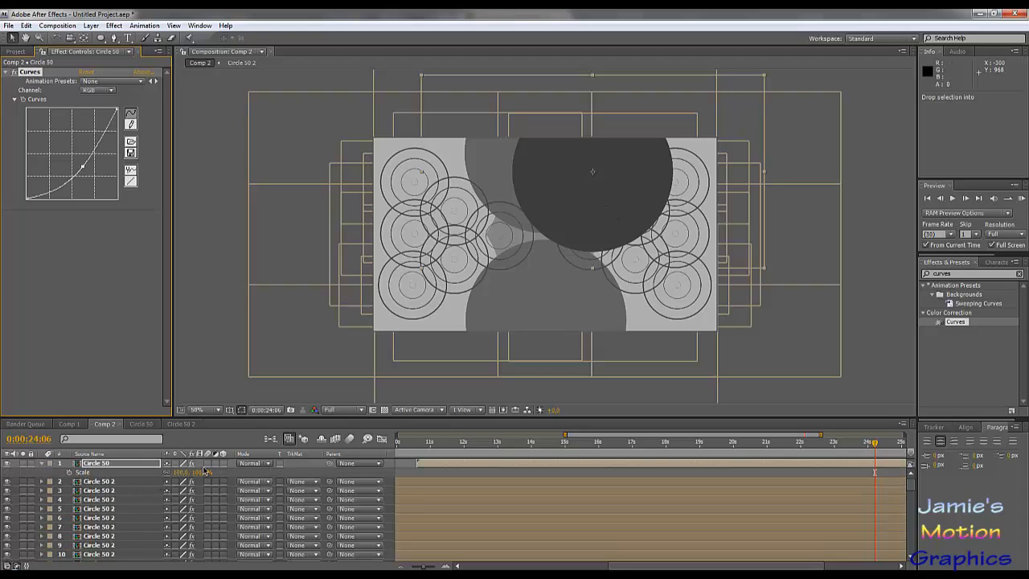
left_click_drag(186, 472, 170, 472)
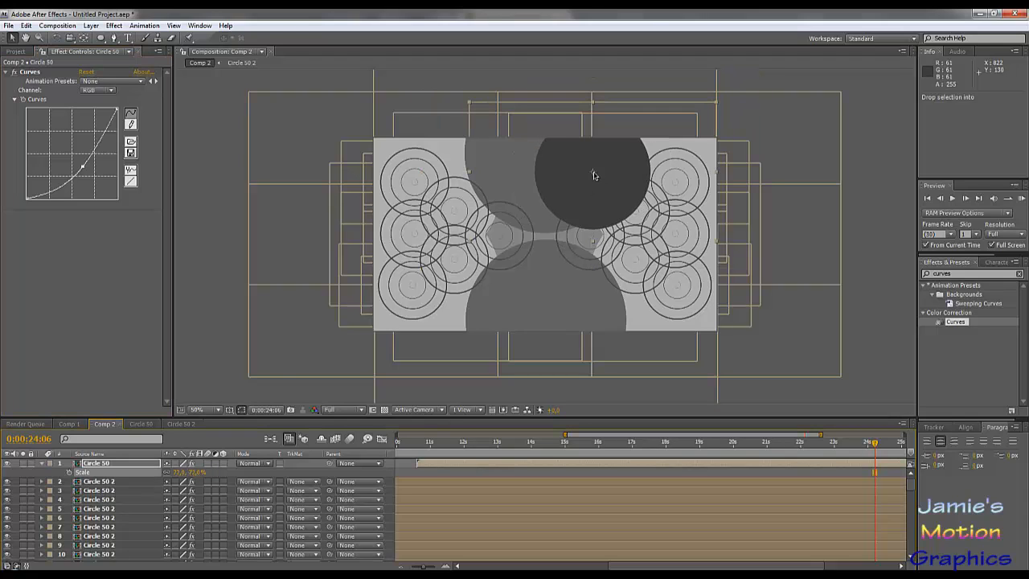
left_click_drag(596, 176, 609, 196)
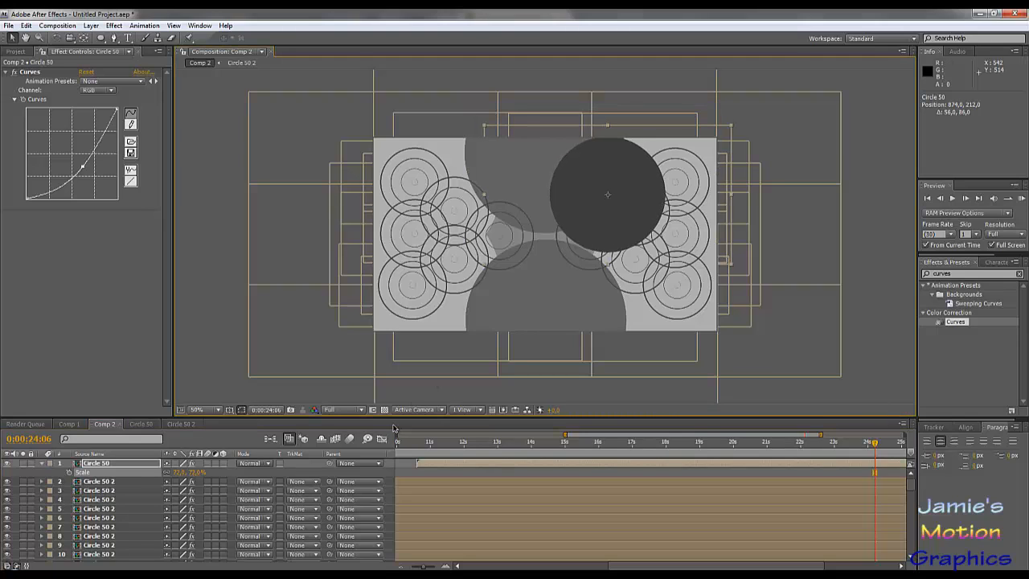
left_click(179, 472)
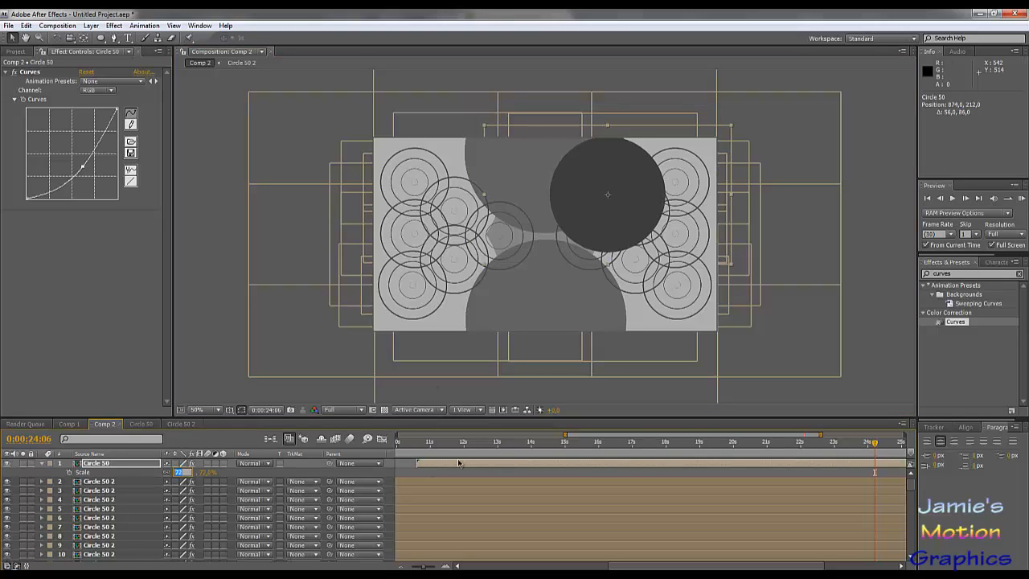
type("100")
key("Return")
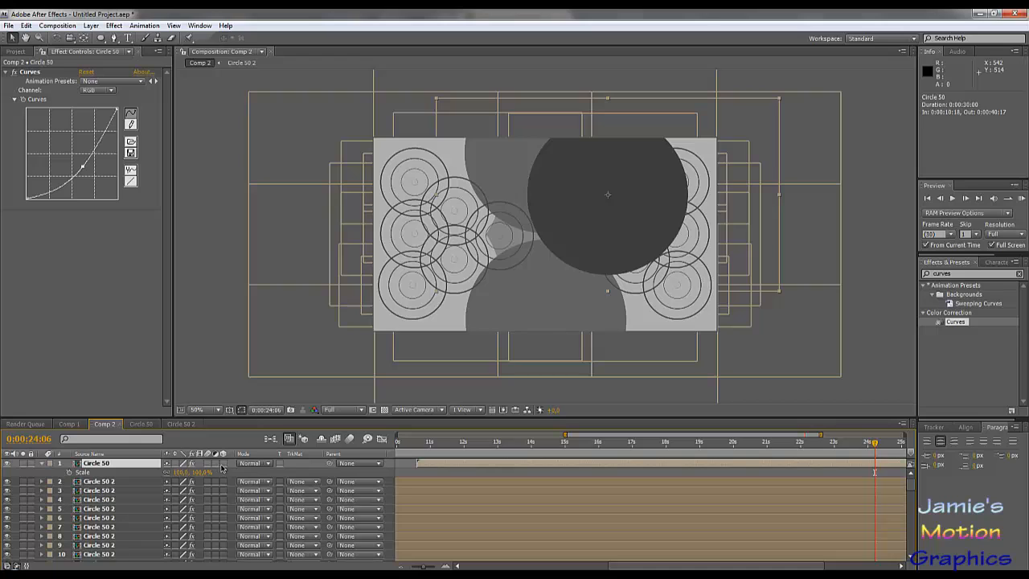
- Duplicate the dark circle to position 874, 532, then duplicate both circles, place the copies on top of the stack and shift them to x 350
key("ctrl+d")
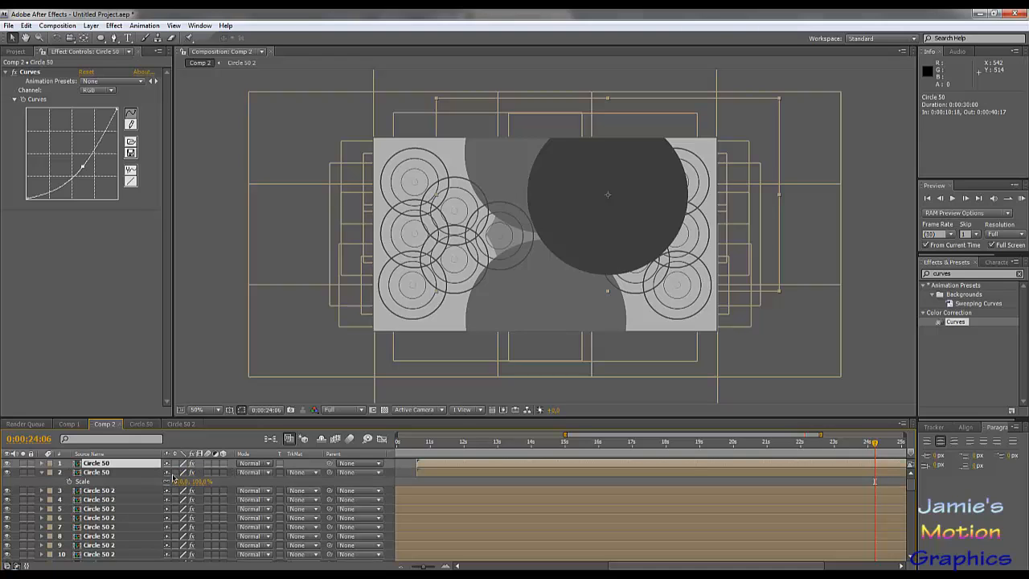
left_click_drag(612, 228, 614, 289)
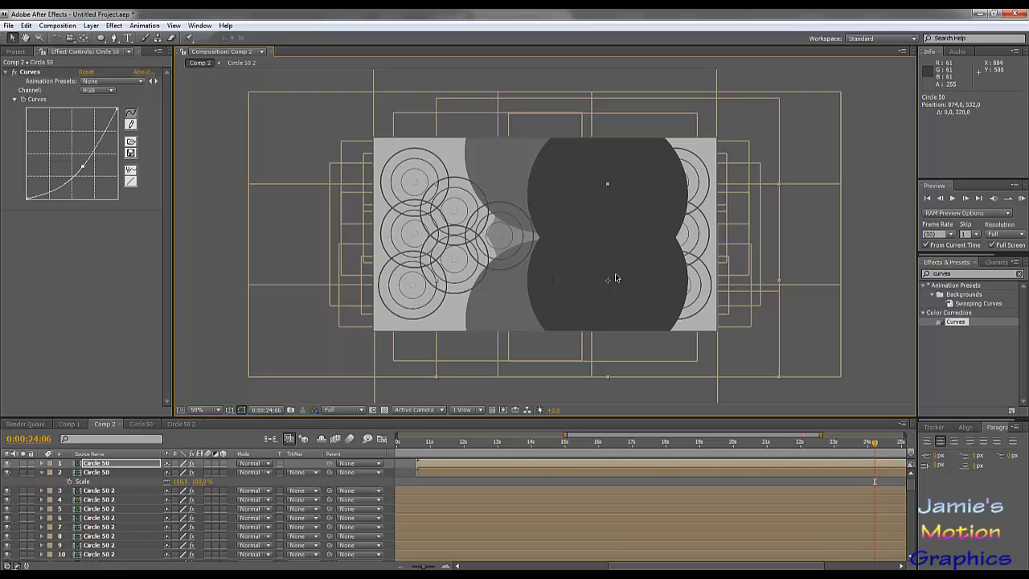
left_click(124, 474, "shift")
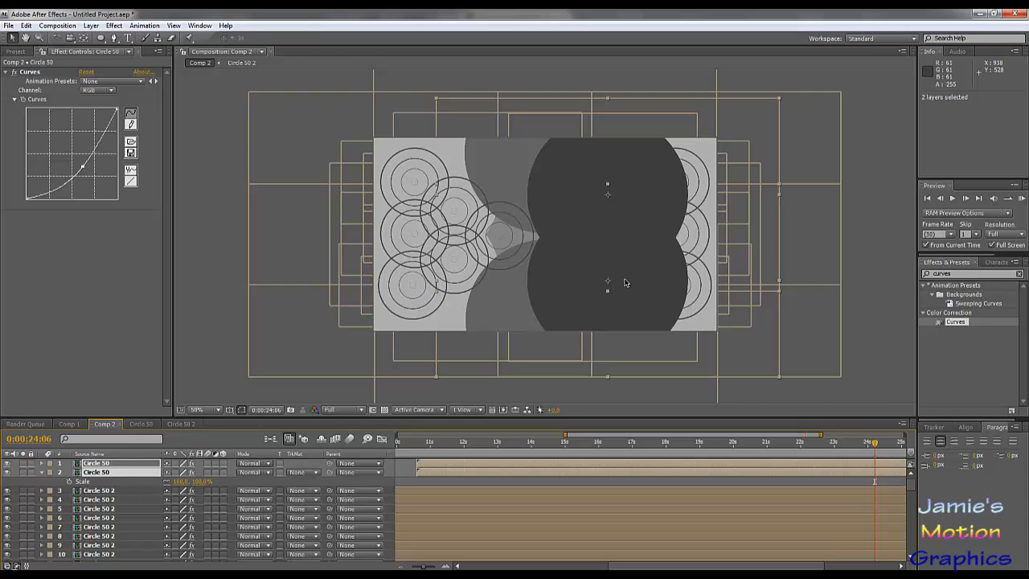
key("ctrl+d")
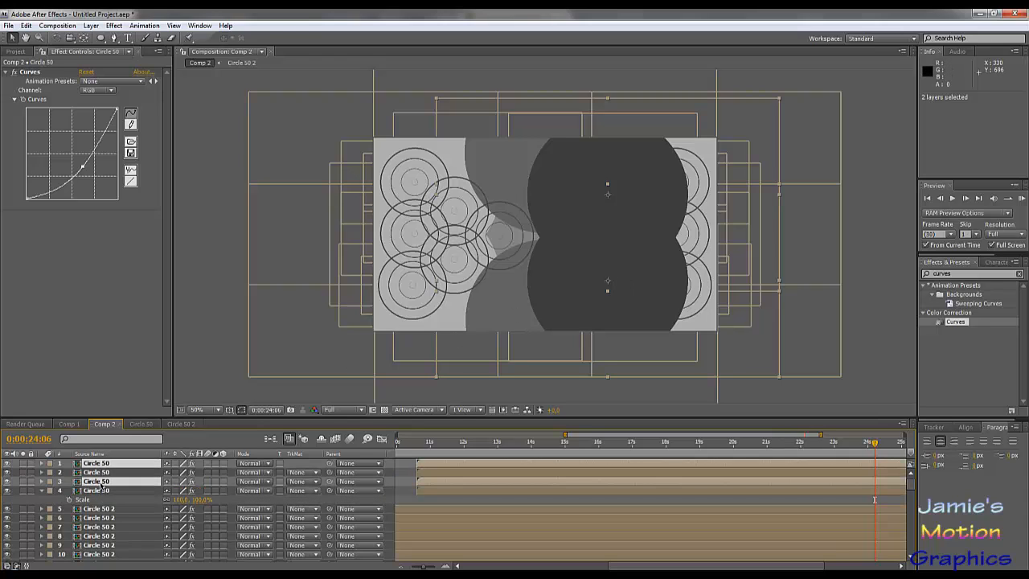
left_click_drag(100, 483, 101, 469)
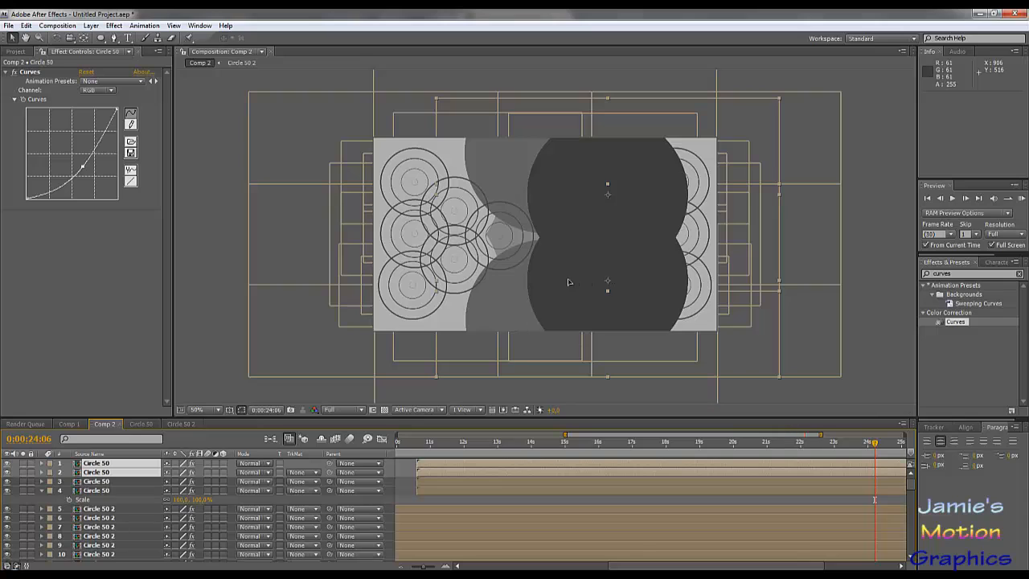
left_click_drag(567, 282, 476, 298)
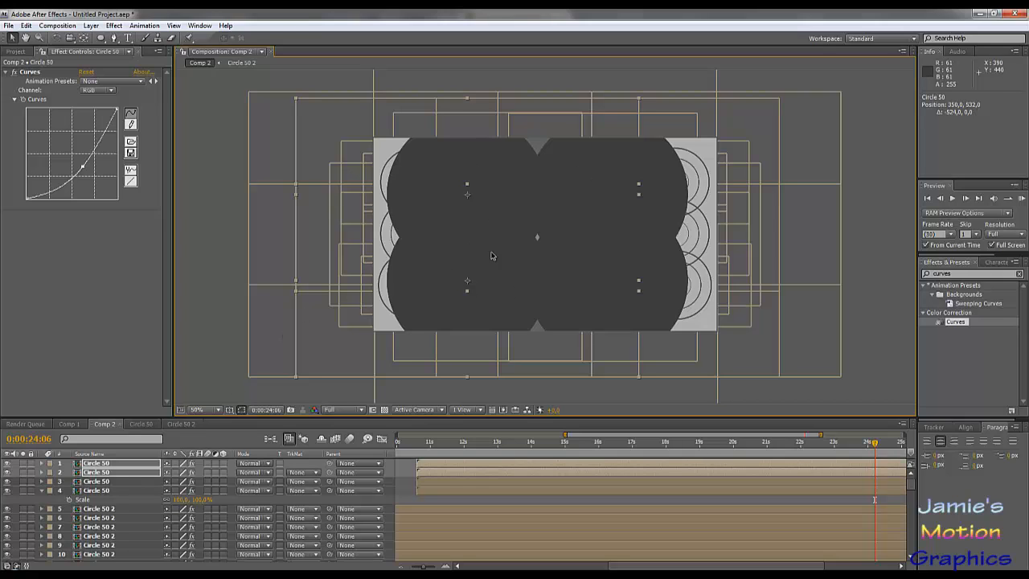
- Shift all four dark circles together 26 px horizontally so the lower-left circle sits at position 376, 532
left_click(109, 492, "shift")
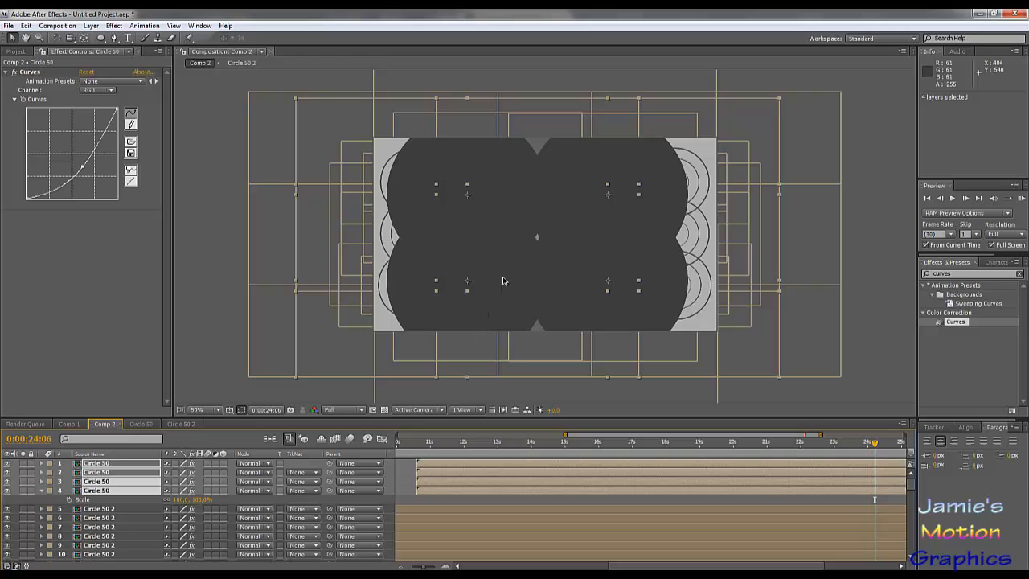
left_click_drag(507, 268, 510, 268)
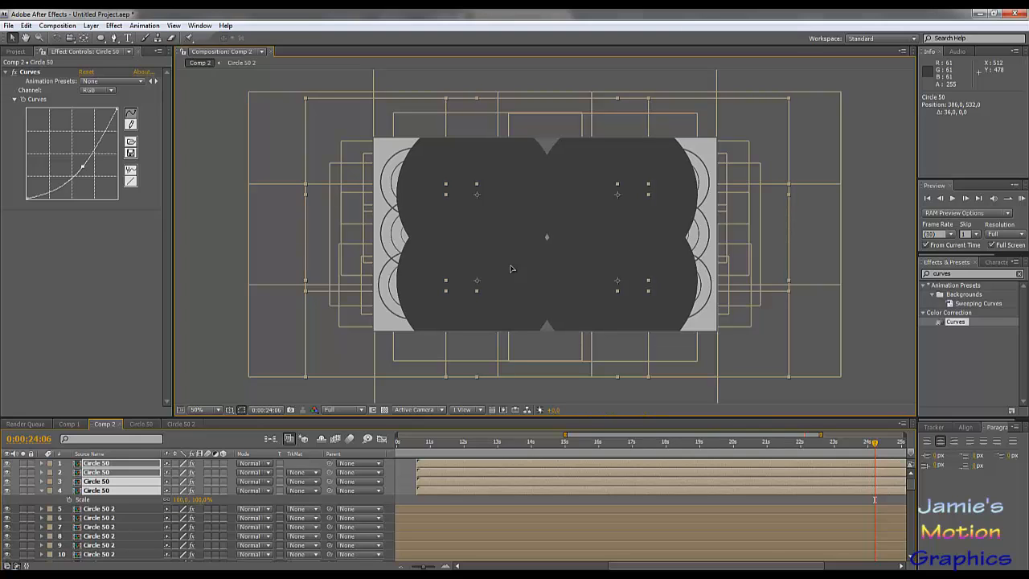
left_click_drag(511, 268, 509, 269)
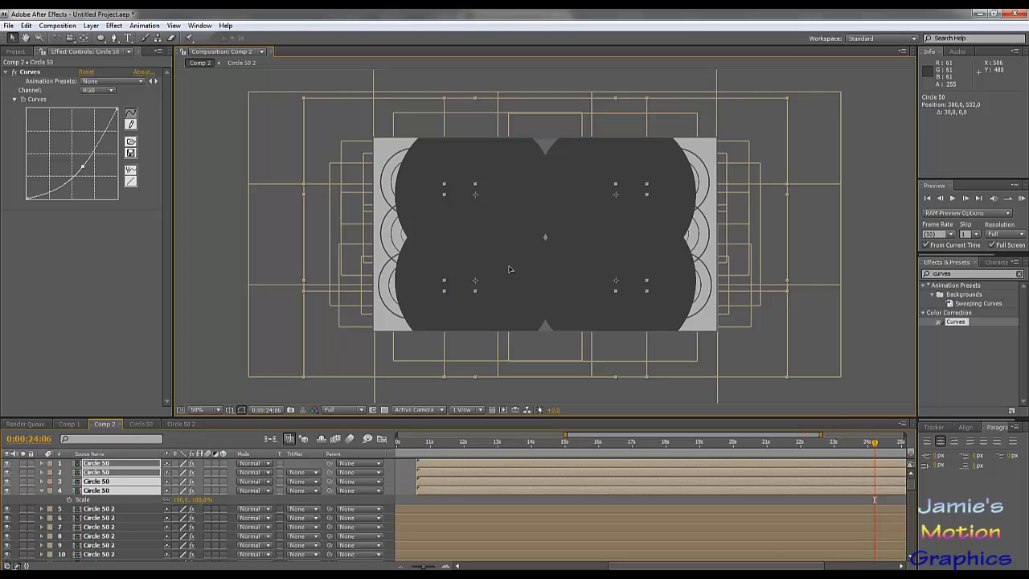
left_click_drag(507, 269, 505, 270)
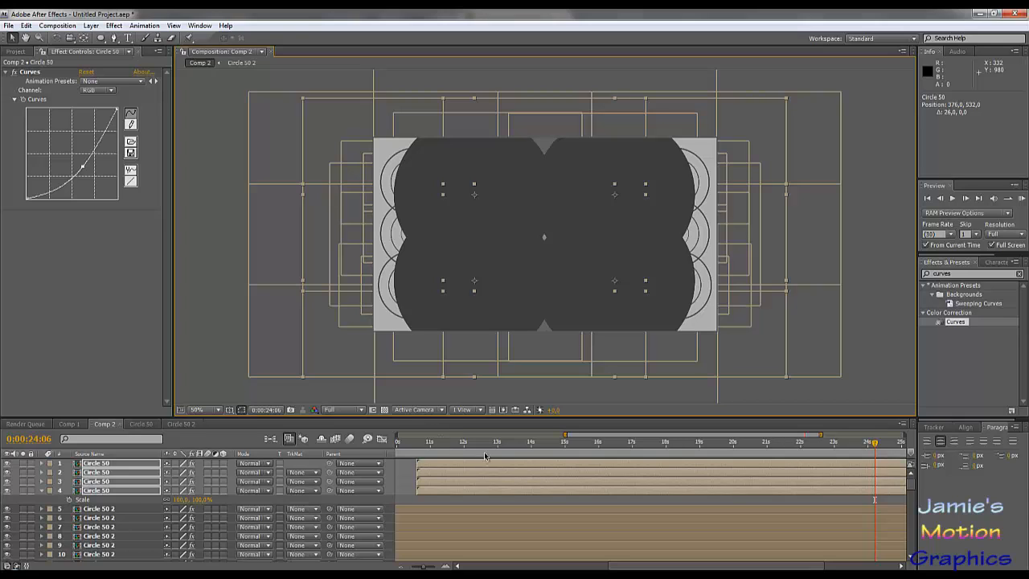
- Duplicate the four dark Circle 50 layers and gather the copies at the top of the layer stack
left_click(233, 499)
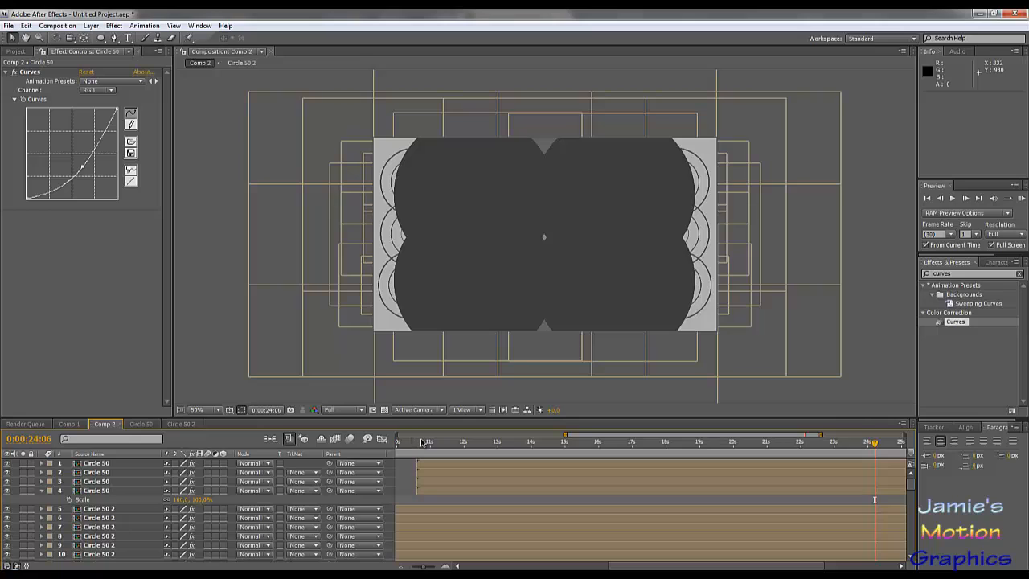
left_click(108, 491)
left_click(103, 466, "shift")
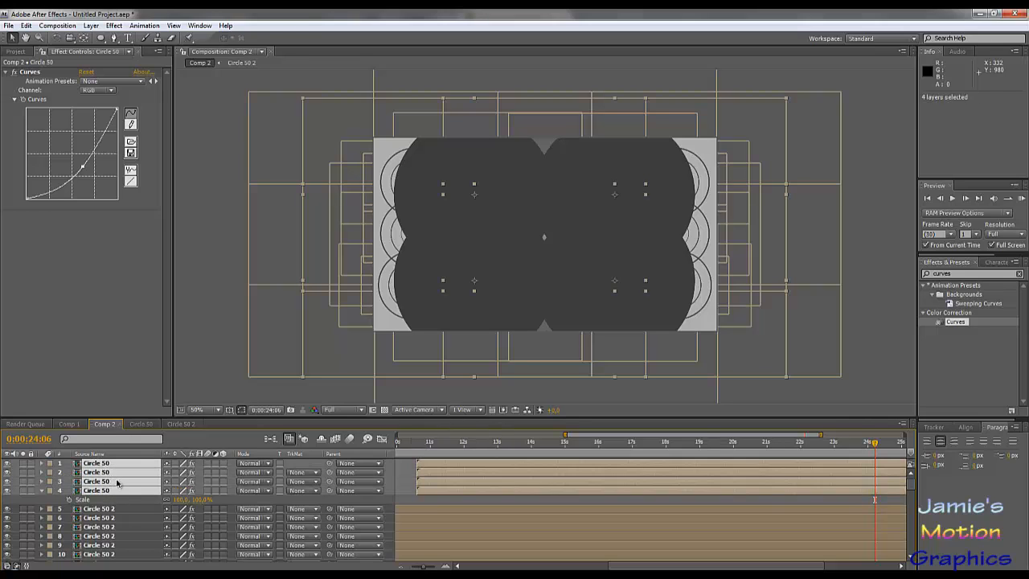
key("ctrl+d")
left_click_drag(102, 482, 103, 465)
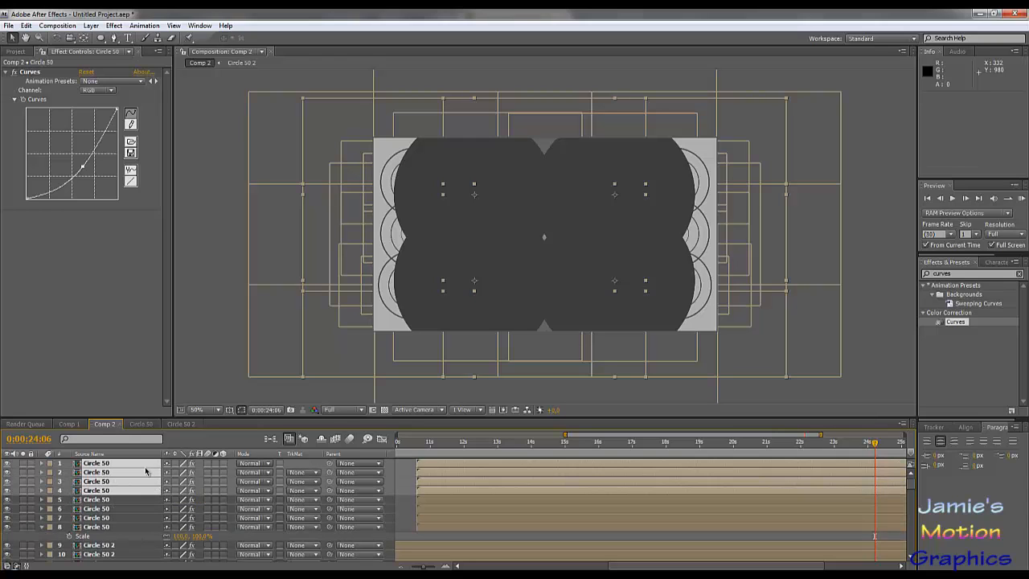
- Reveal Scale on the four duplicated Circle 50 layers and set it to 80%
left_click(96, 221)
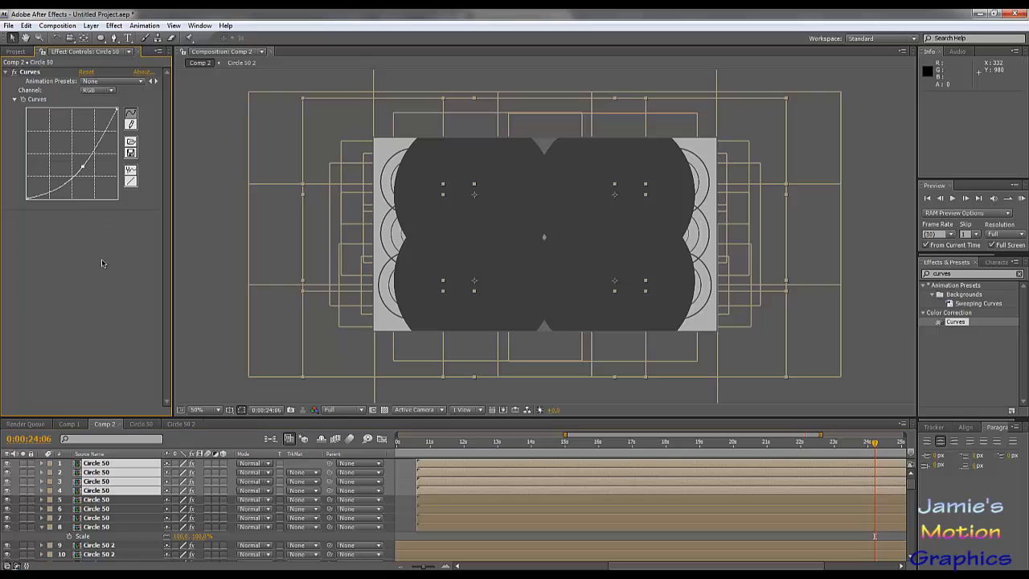
left_click(100, 466)
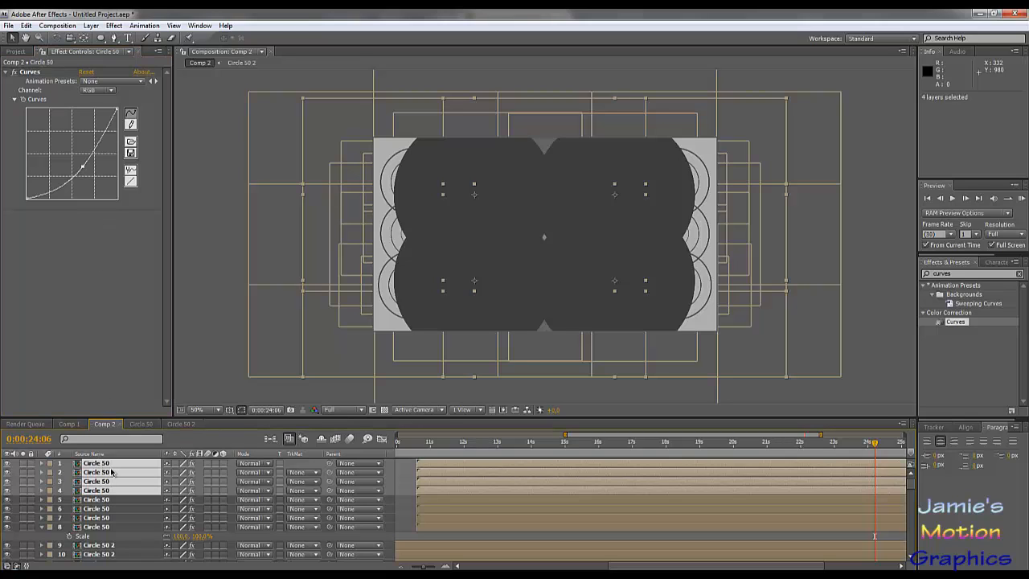
key("s")
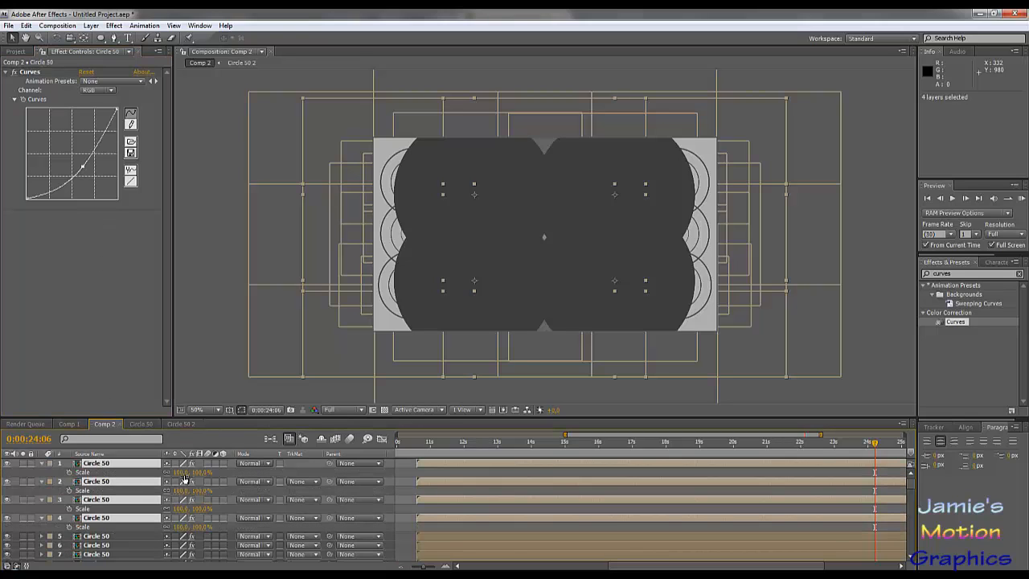
left_click(182, 472)
type("80")
key("Return")
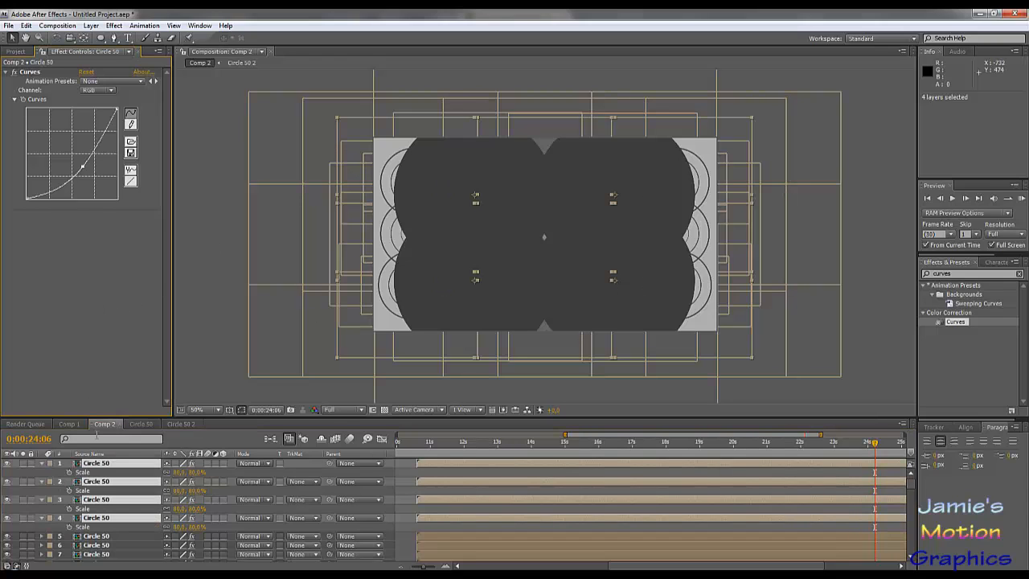
- Raise the RGB curve slightly on the top 80% circle and apply the same Curves setting to the other three 80% circles
left_click(99, 475)
key("Return")
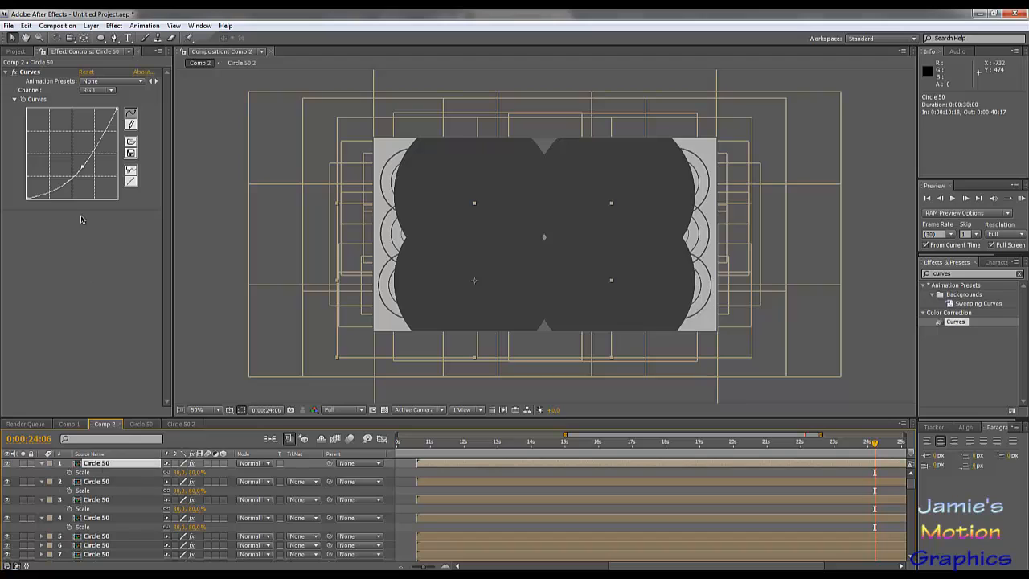
left_click_drag(83, 166, 80, 162)
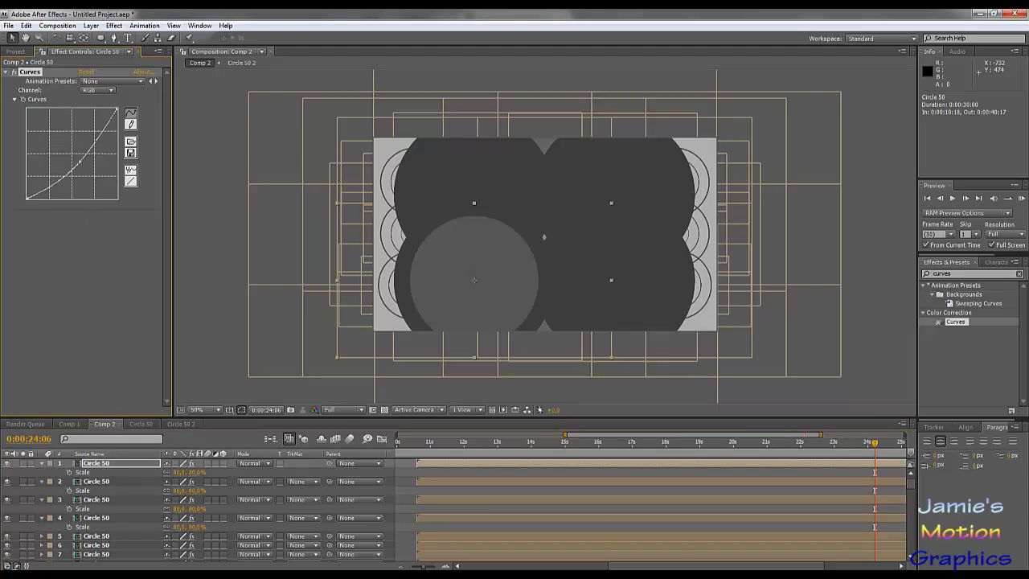
left_click_drag(80, 162, 81, 166)
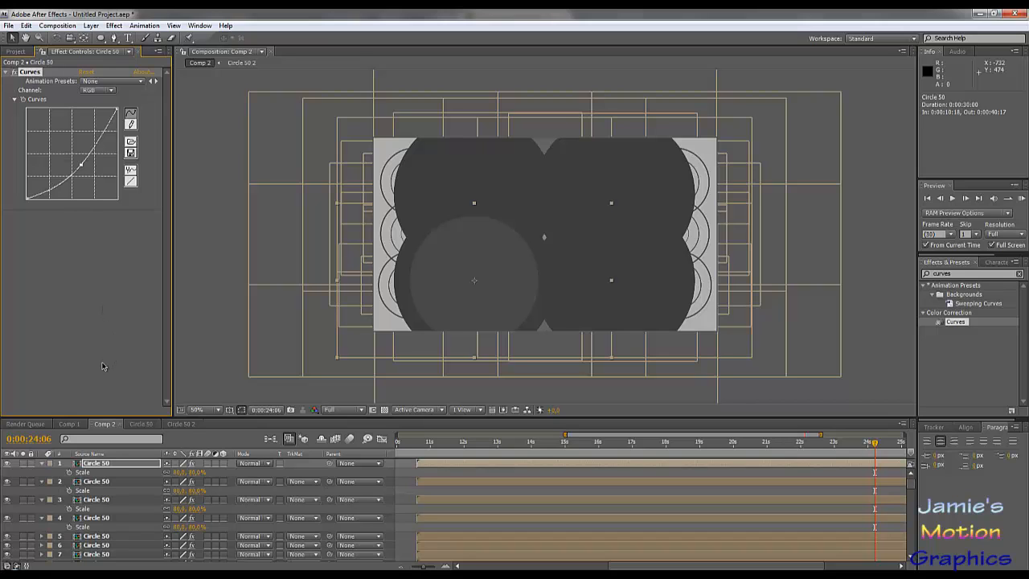
left_click(93, 483)
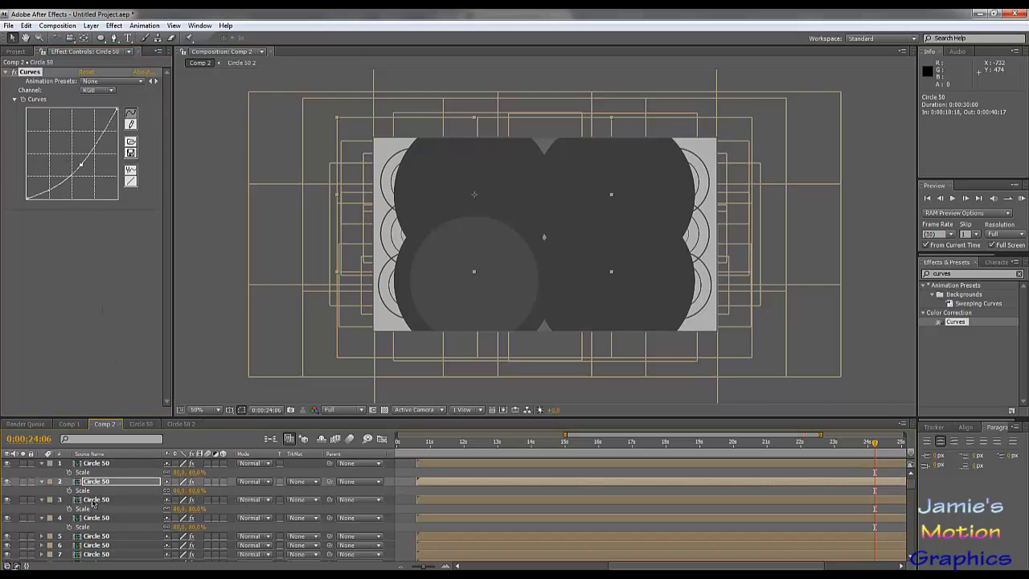
left_click(95, 500)
left_click(95, 519)
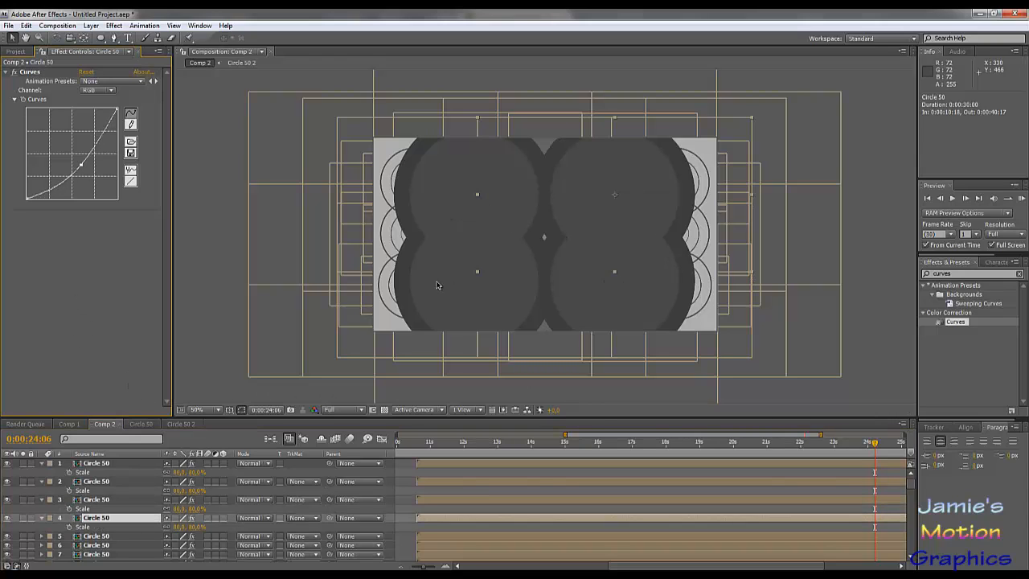
- Duplicate the four 80% circles, gather the copies at the top of the layer stack and set their Scale to 60%
left_click(104, 466, "shift")
left_click_drag(127, 515, 105, 479)
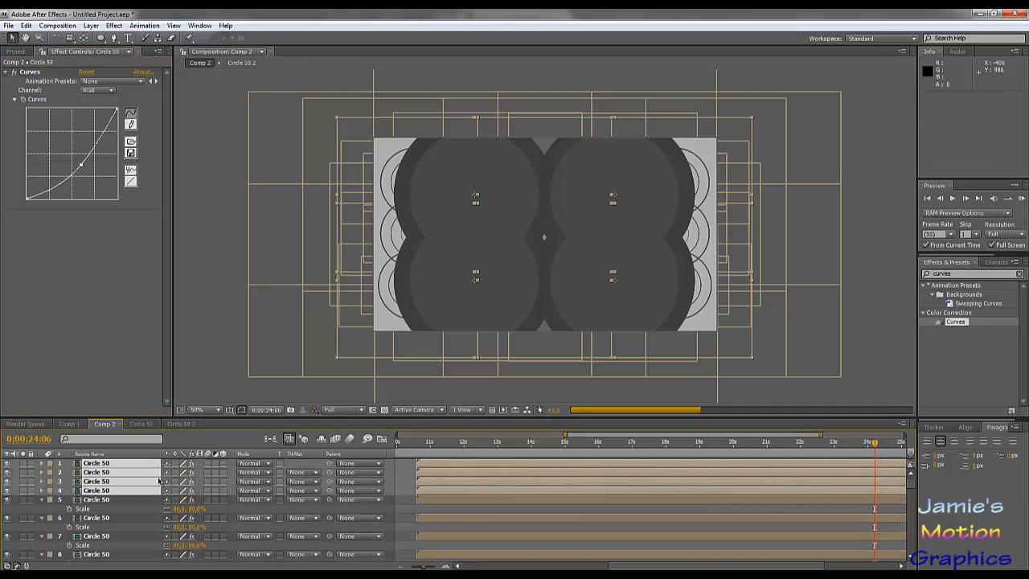
left_click(195, 472)
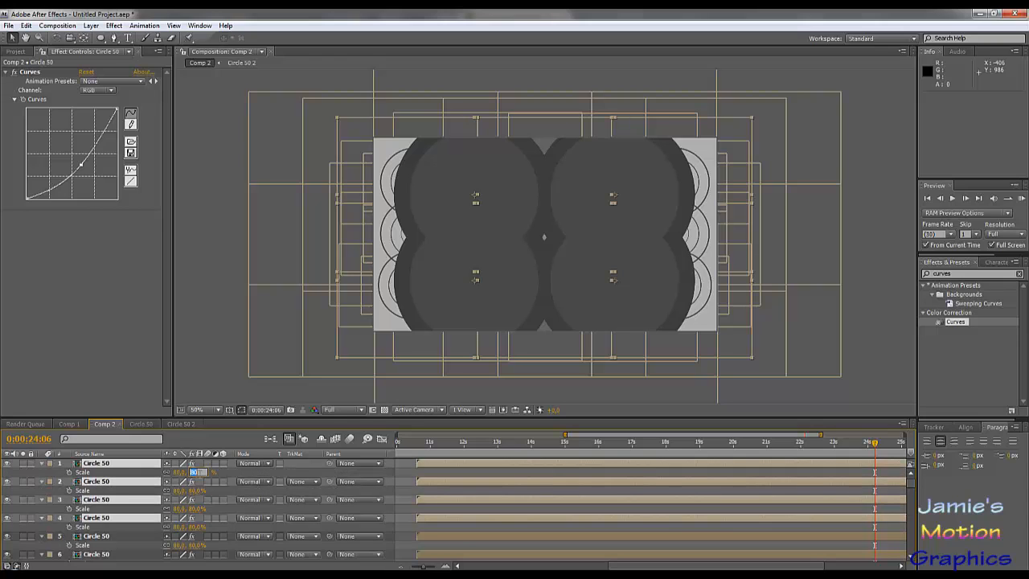
type("60")
key("Return")
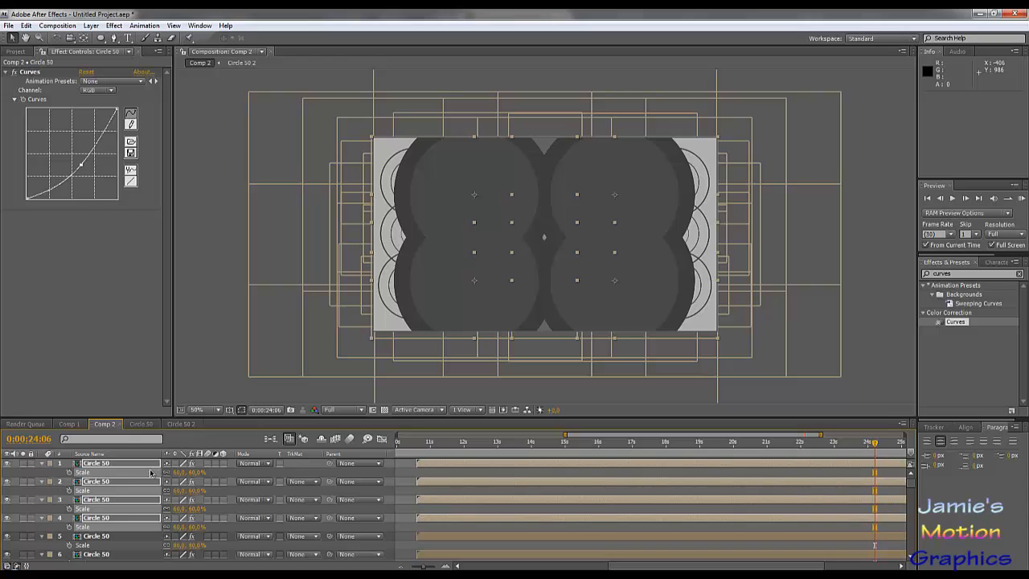
- Raise the RGB curve of the top 60% Circle 50 layer slightly to make it lighter than the circle behind it
left_click(224, 472)
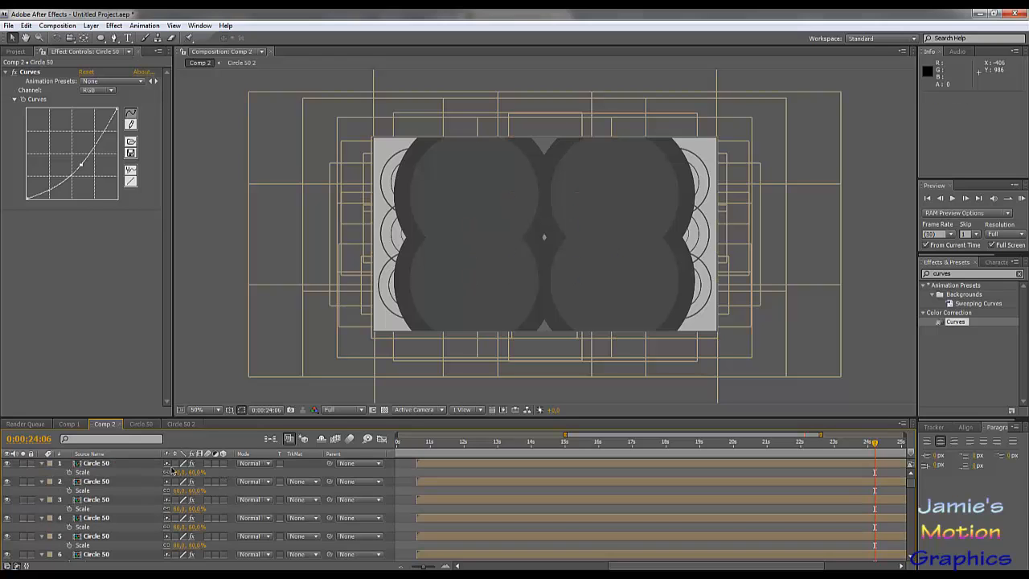
left_click(116, 467)
left_click(82, 167)
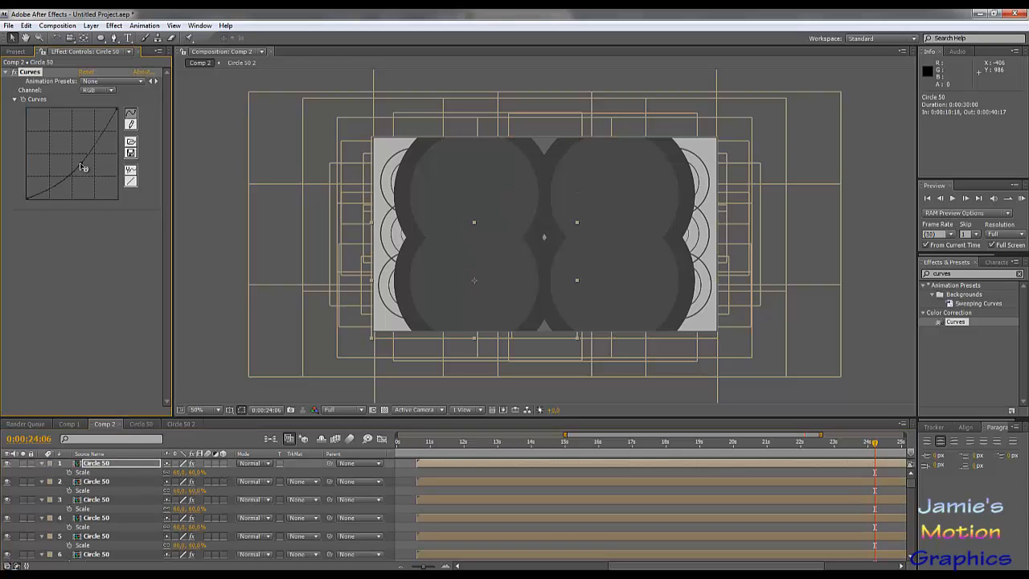
left_click_drag(82, 166, 79, 163)
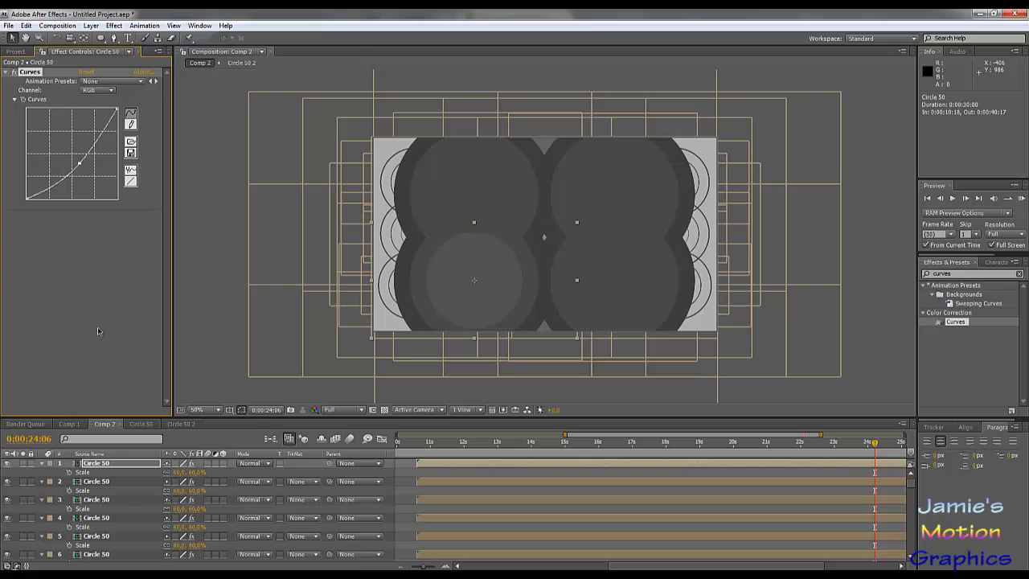
- Apply the top 60% circle's Curves setting to the other three 60% Circle 50 layers
left_click(98, 482)
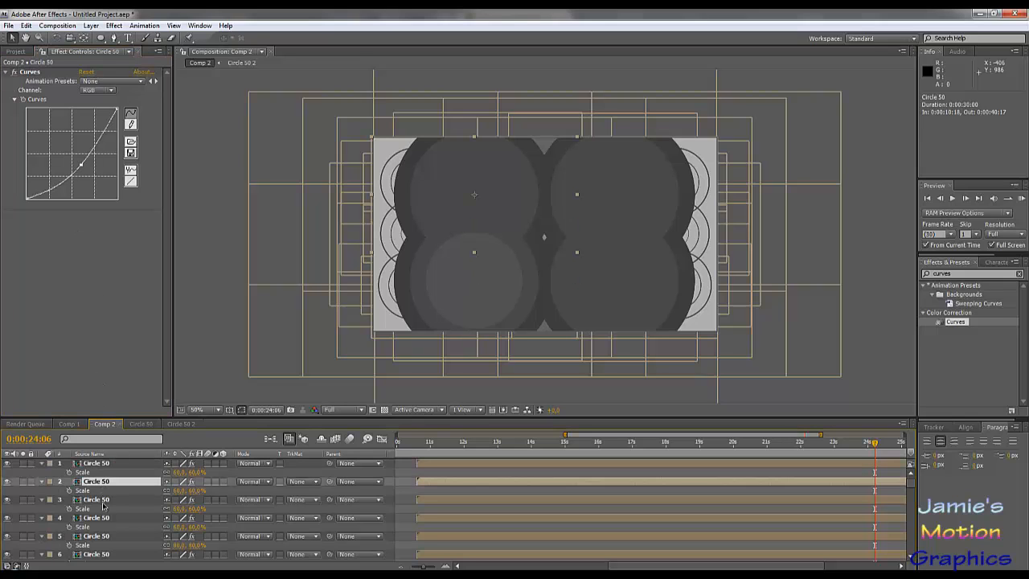
left_click(98, 500)
left_click(95, 520)
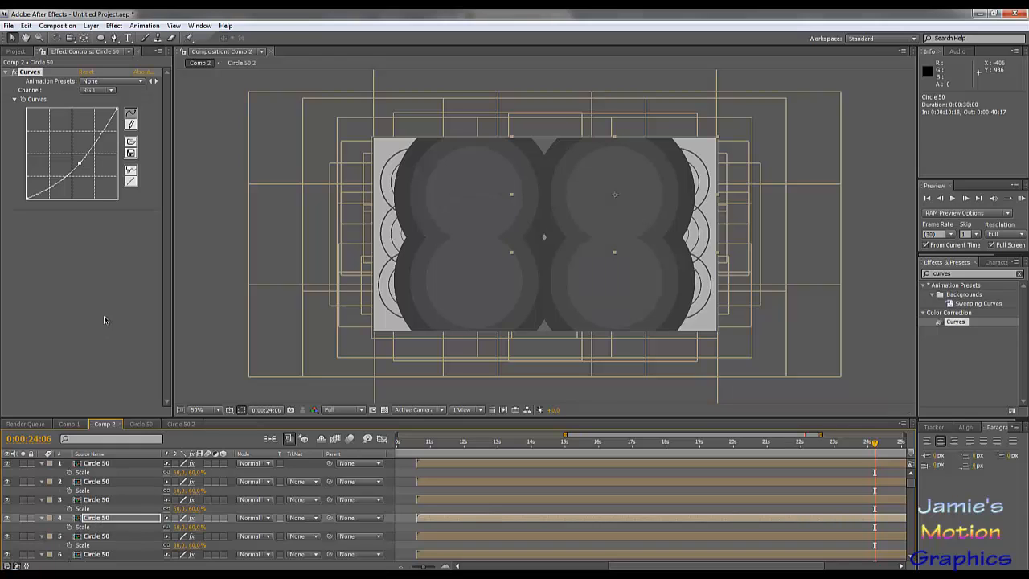
left_click(102, 465, "shift")
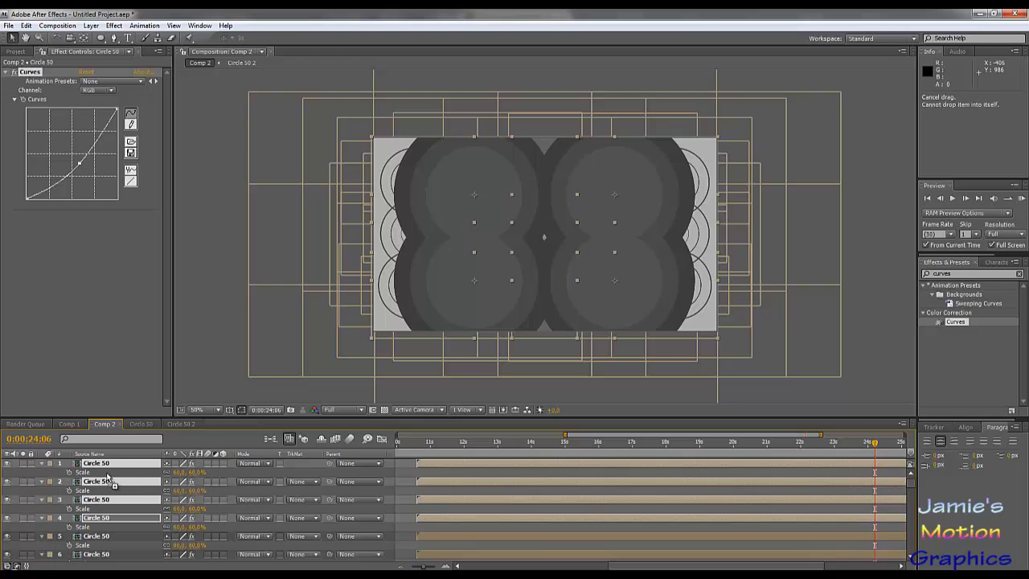
left_click(105, 519)
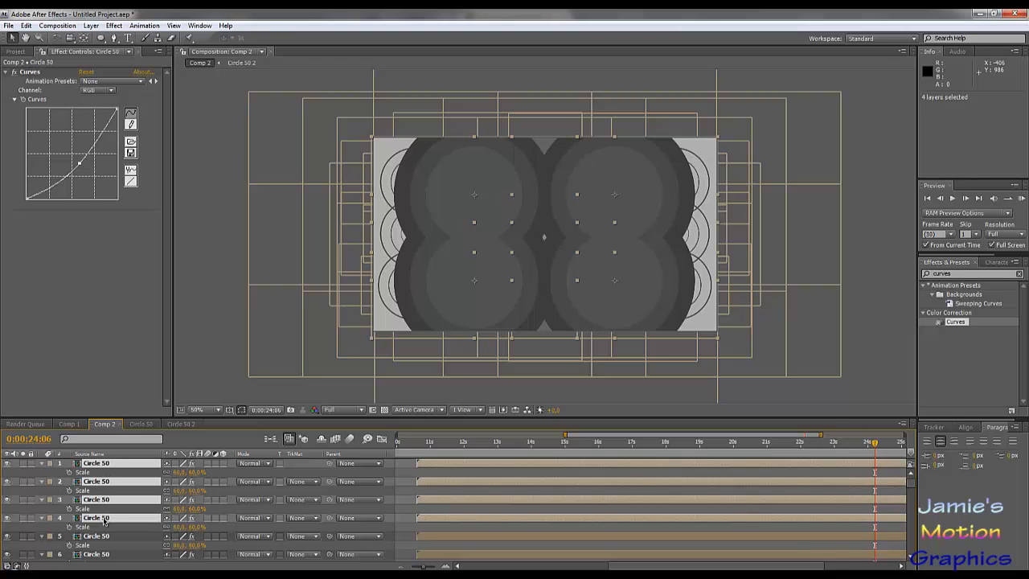
left_click(74, 305)
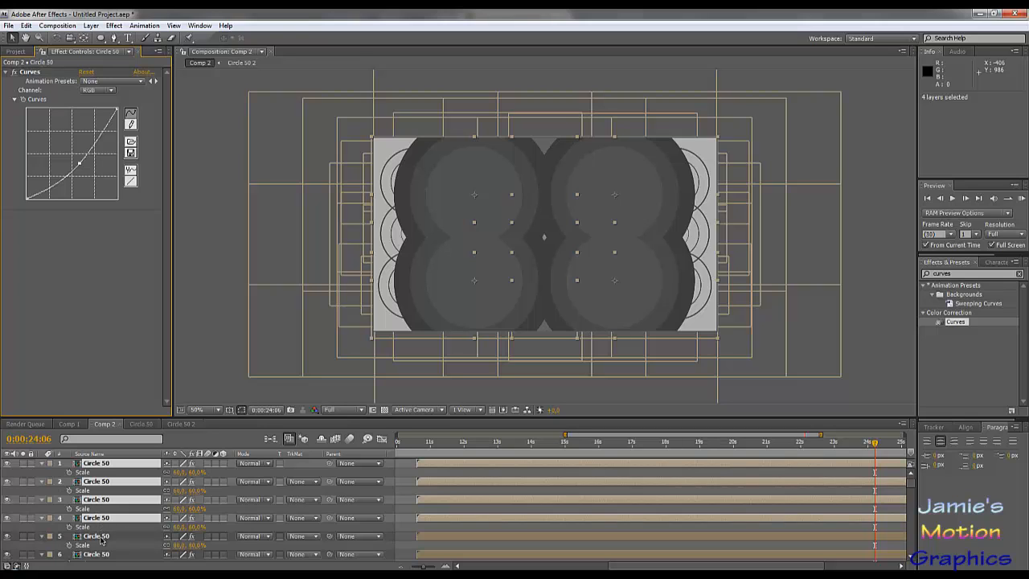
left_click(100, 536)
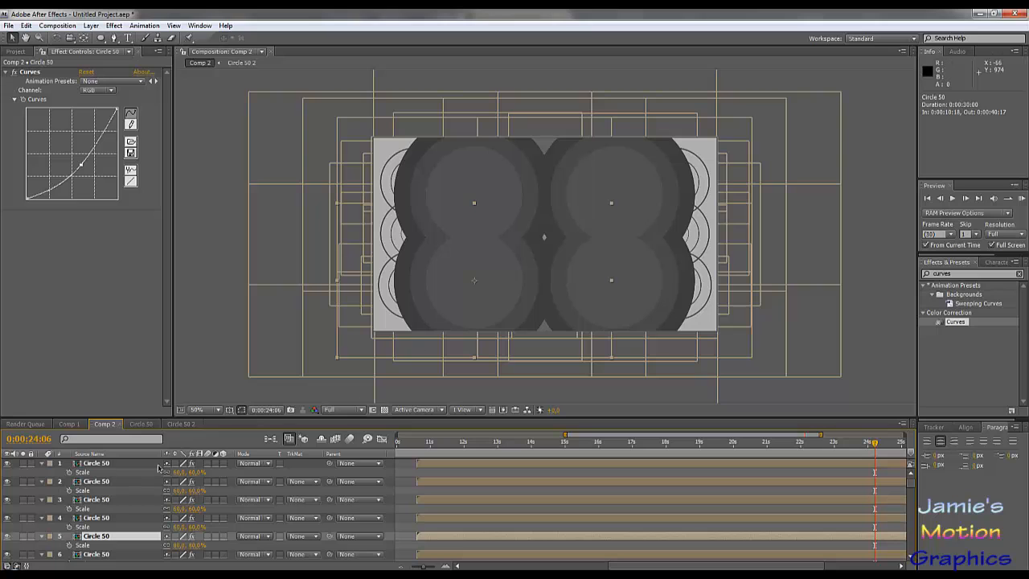
scroll(123, 488, "down", 2)
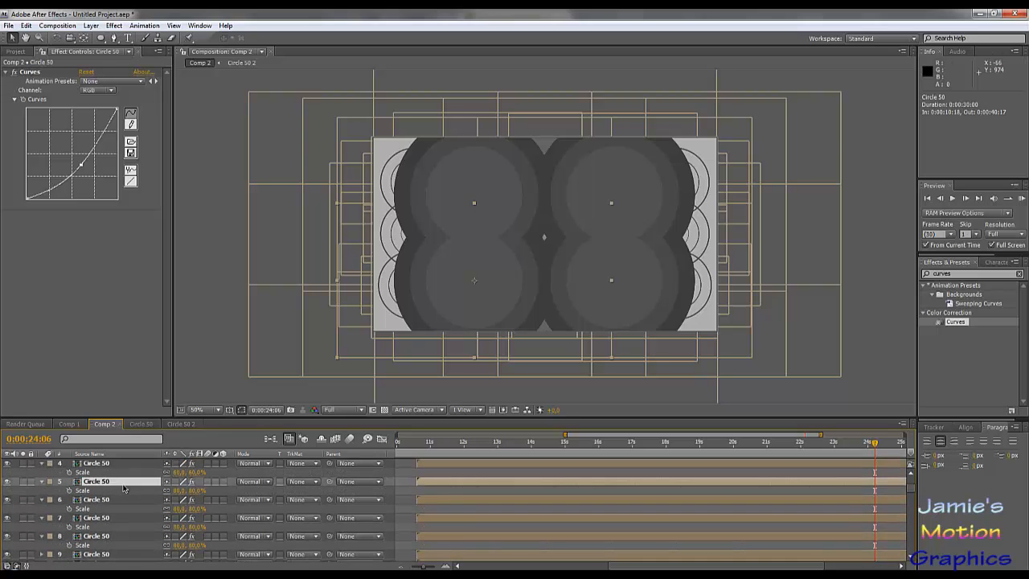
left_click_drag(482, 282, 394, 307)
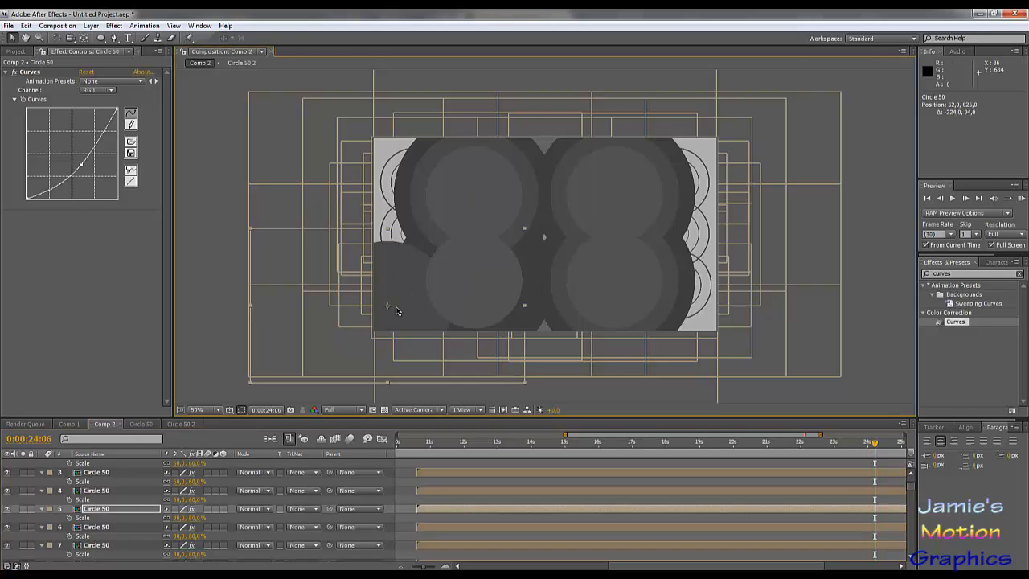
- Duplicate the four 60% Circle 50 layers, gather the copies at the top of the layer stack and set their Scale to 40%
left_click(131, 490)
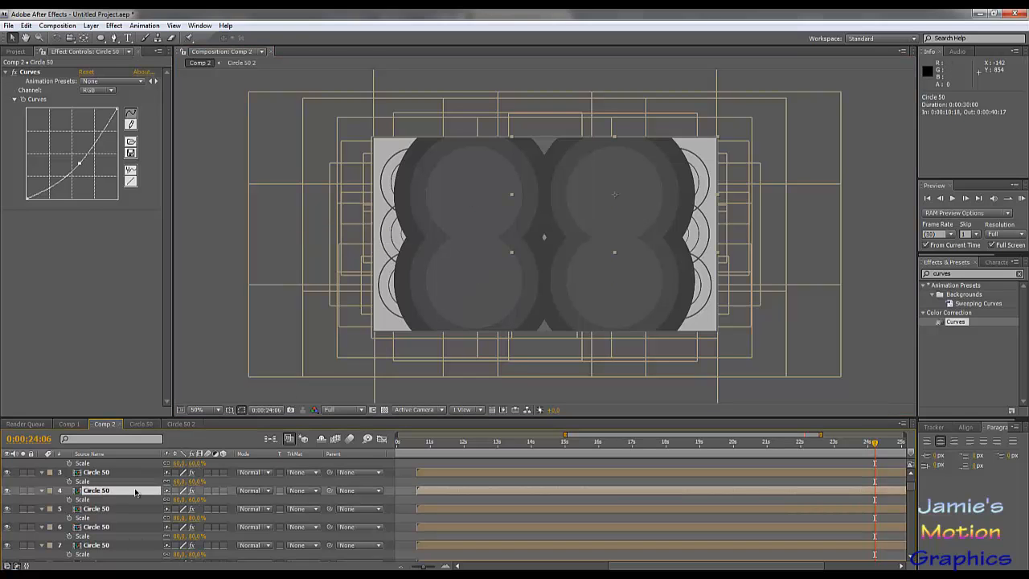
scroll(140, 486, "up", 1)
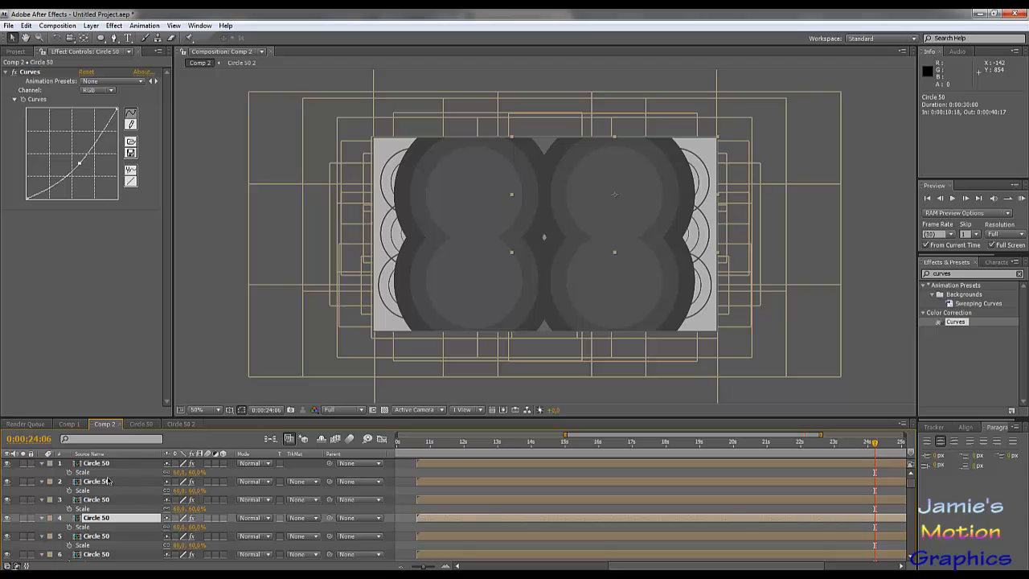
left_click(107, 464, "shift")
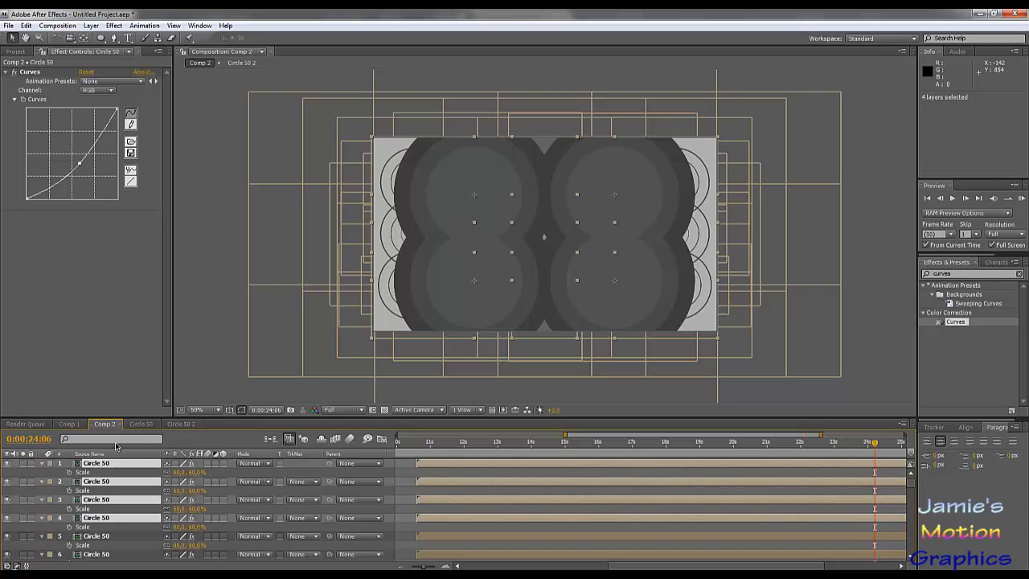
key("ctrl+d")
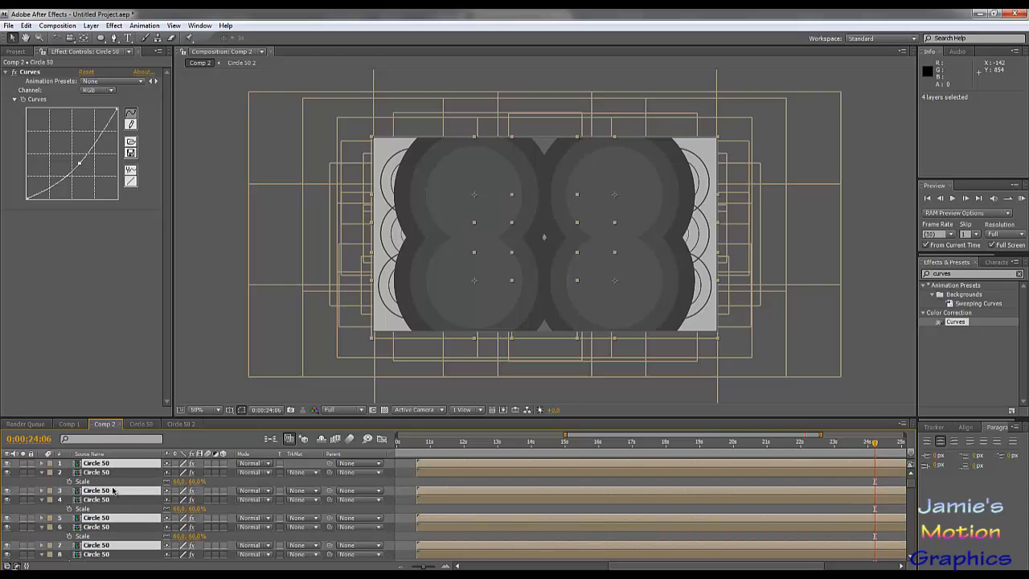
left_click_drag(113, 490, 116, 463)
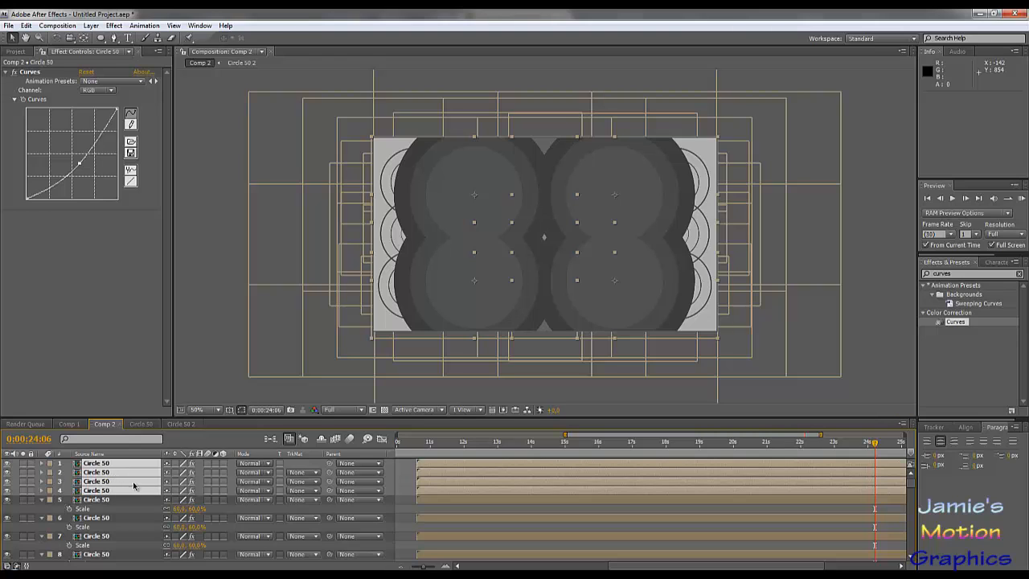
key("s")
left_click(179, 472)
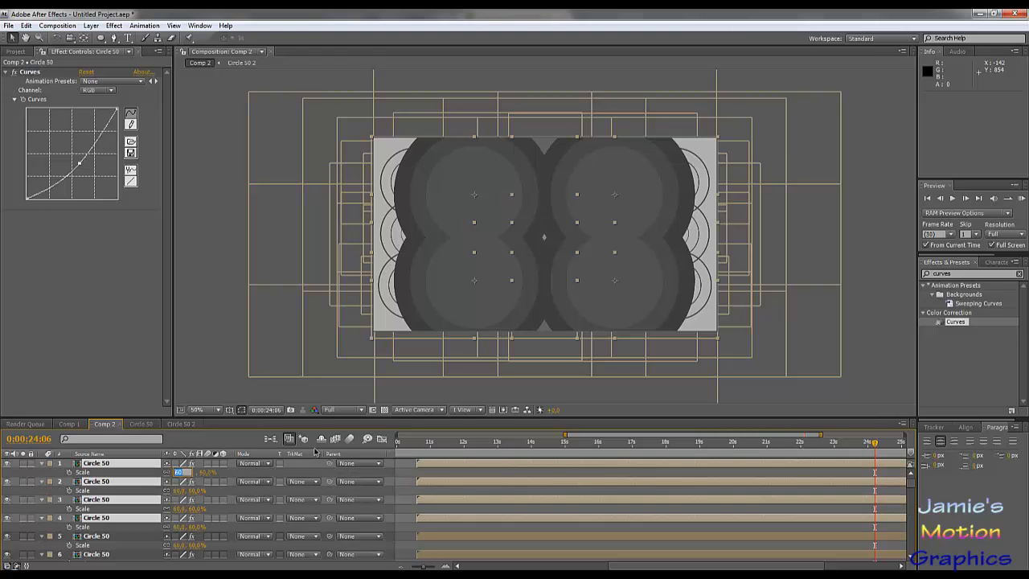
type("40")
key("Return")
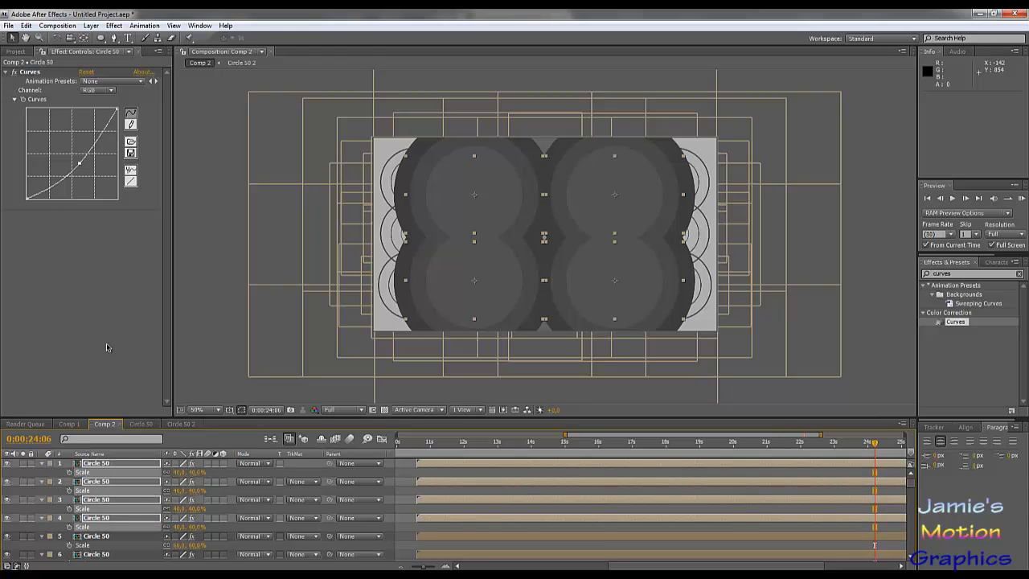
- Raise the RGB curve slightly on the top 40% circle and apply the same Curves setting to the other three 40% circles
left_click(97, 464)
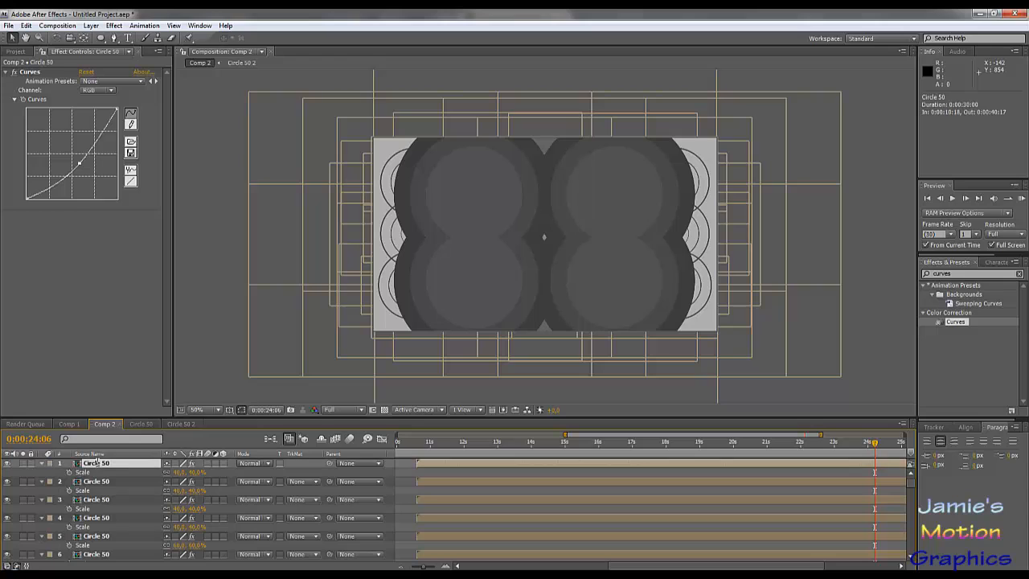
left_click(77, 164)
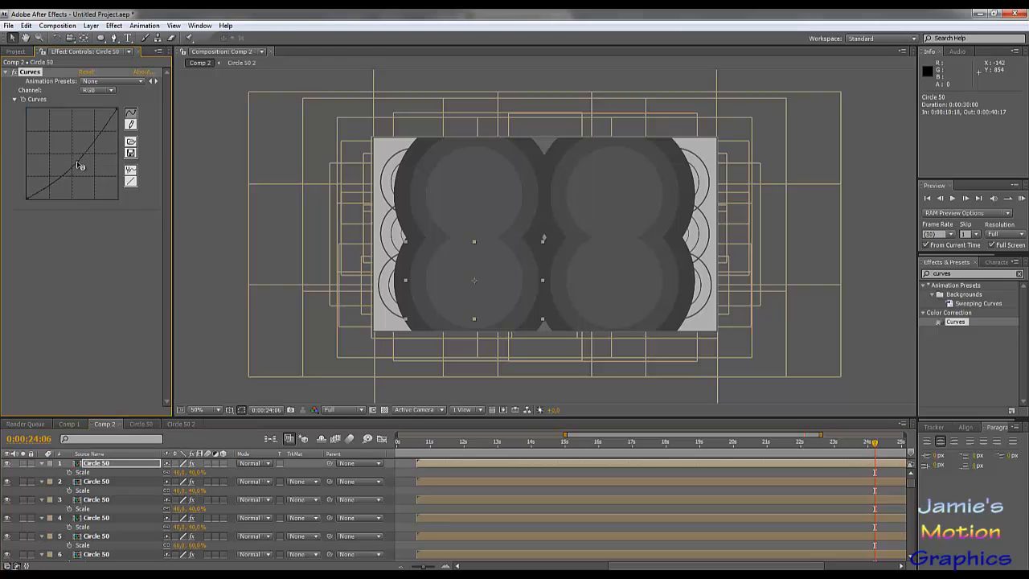
left_click_drag(78, 164, 76, 160)
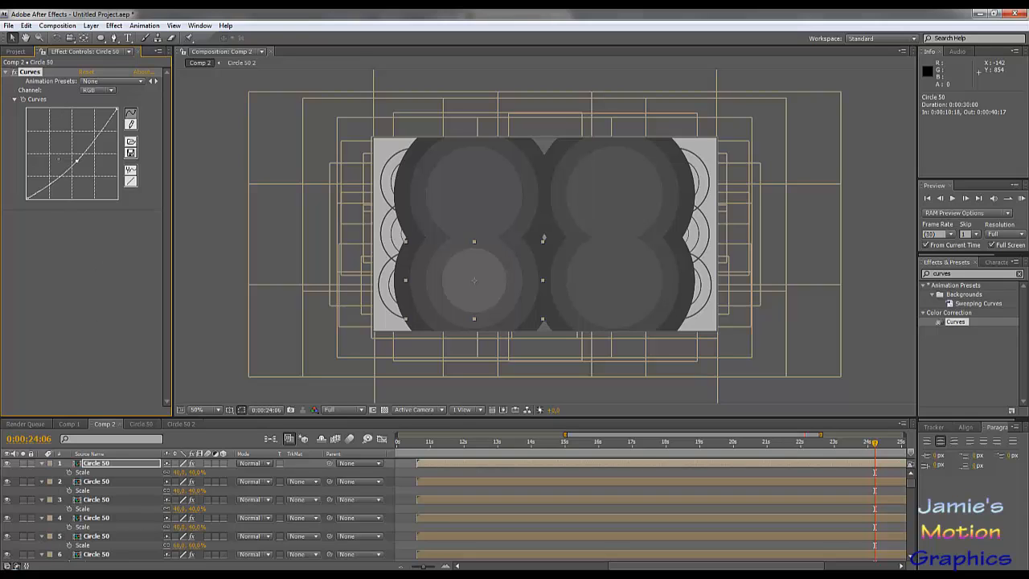
left_click(102, 482)
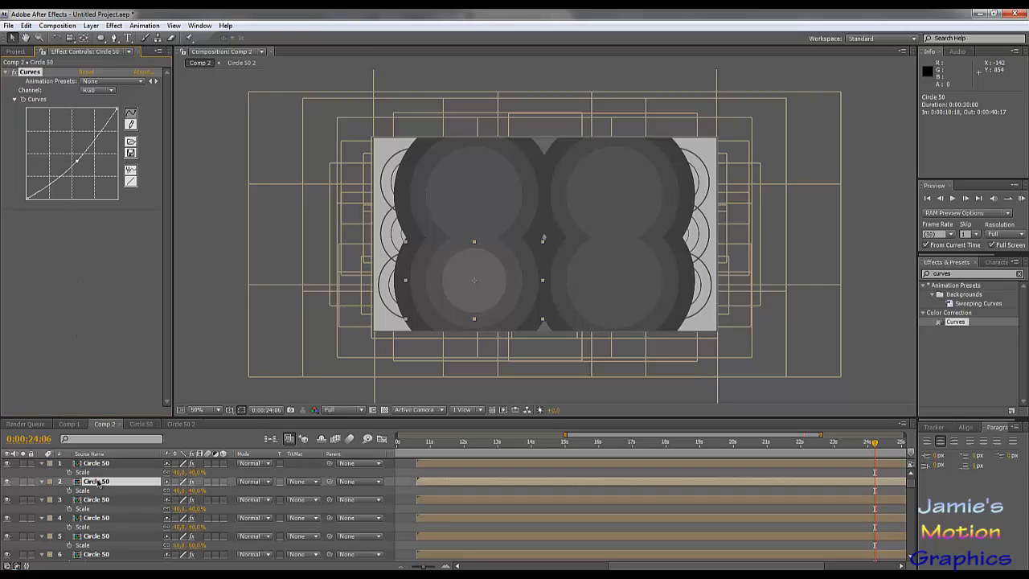
left_click(102, 500)
left_click(102, 519)
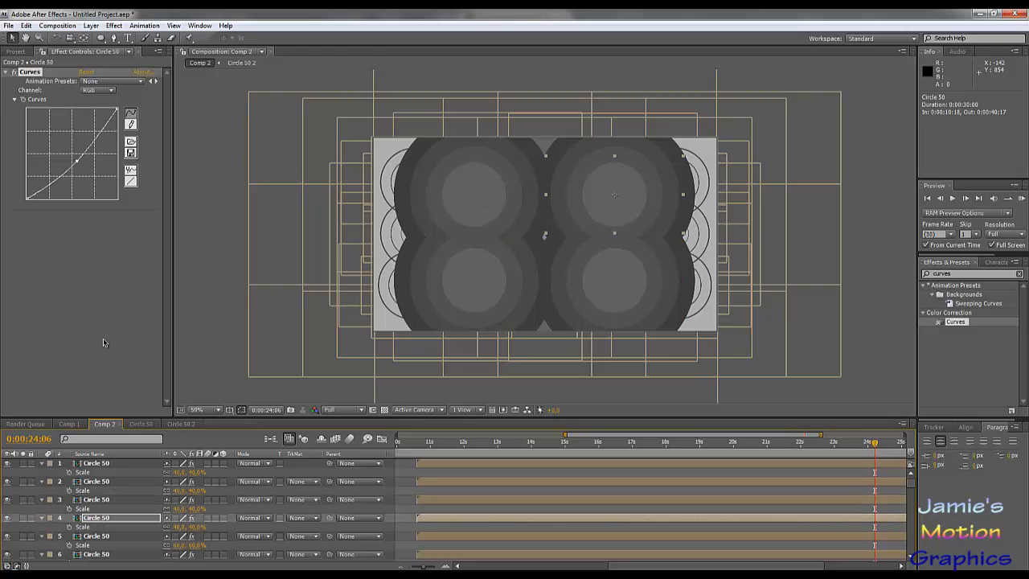
- Duplicate the four 40% Circle 50 layers, gather the copies at the top of the layer stack and set their Scale to 20%
left_click(96, 464, "shift")
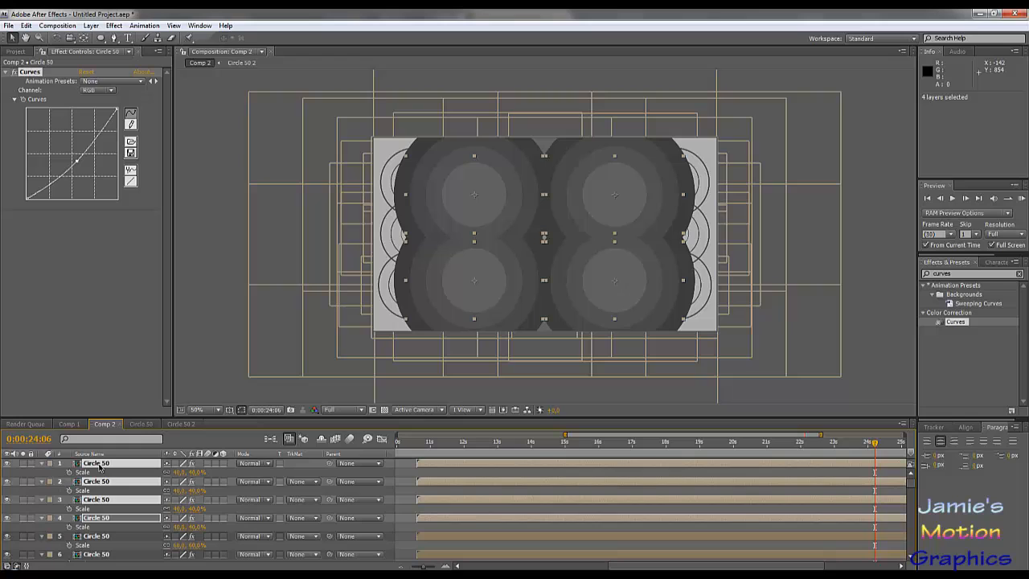
left_click(112, 509)
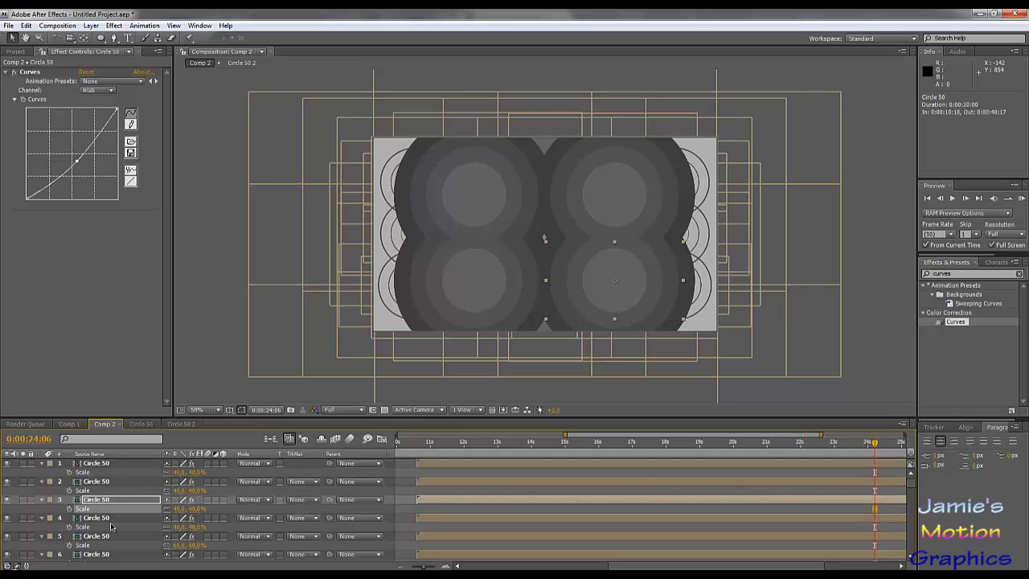
left_click(108, 520)
left_click(106, 466, "shift")
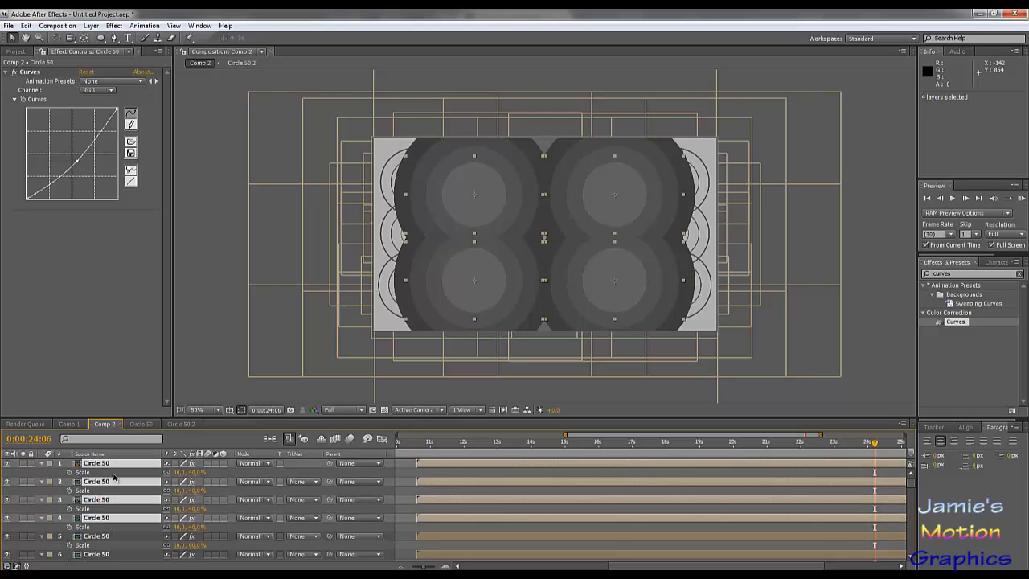
key("ctrl+d")
left_click_drag(111, 492, 112, 473)
key("s")
left_click(182, 472)
type("20")
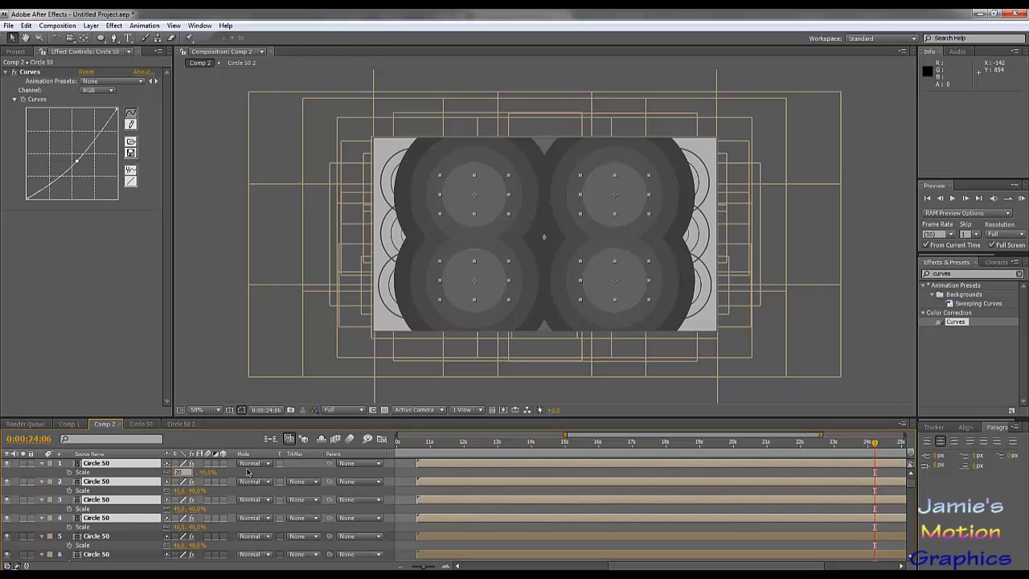
key("Return")
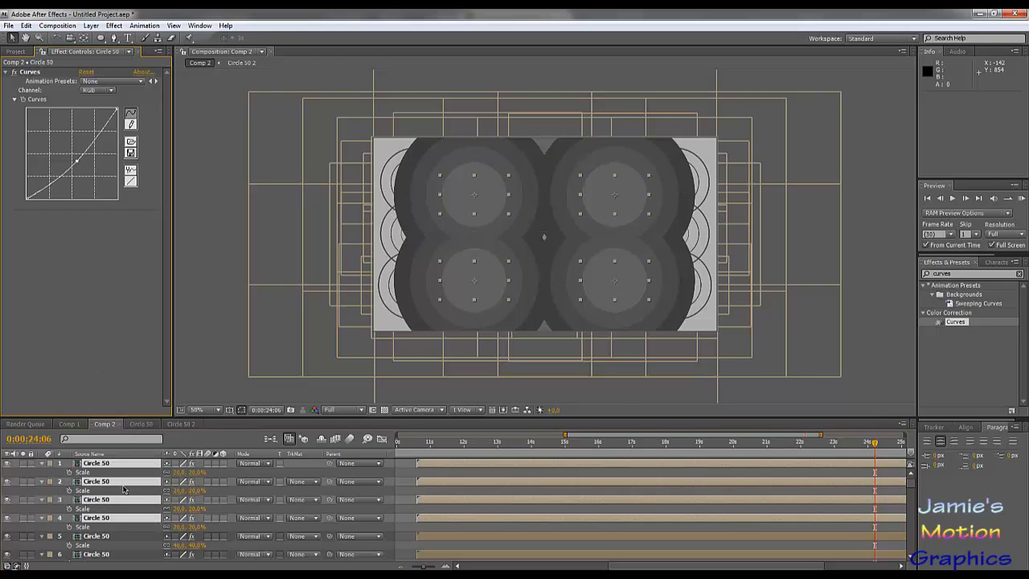
- Reset the Curves effect on the top 20% circle and apply the reset Curves to the other three 20% circles
left_click(117, 472)
left_click(120, 465)
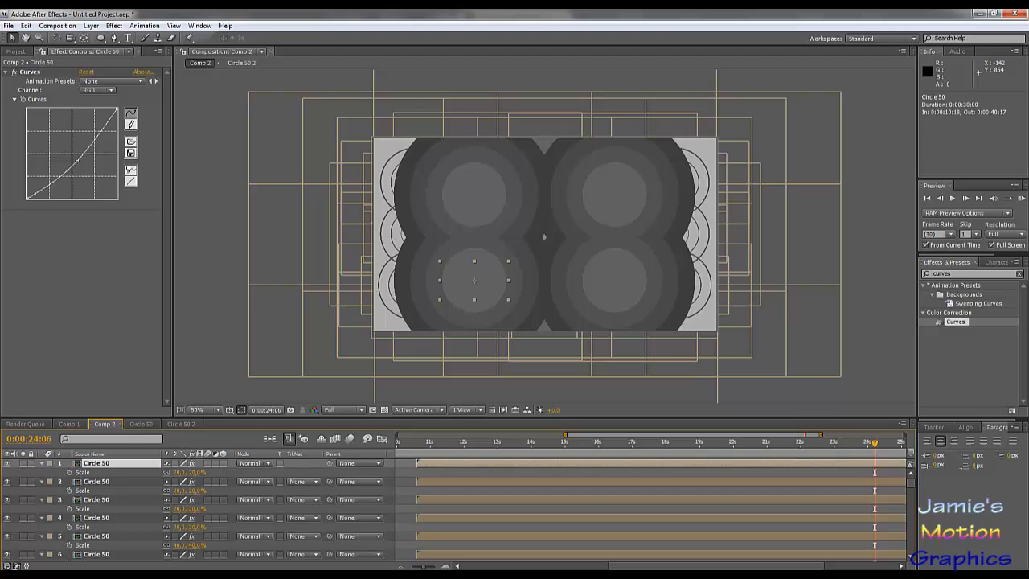
left_click(84, 74)
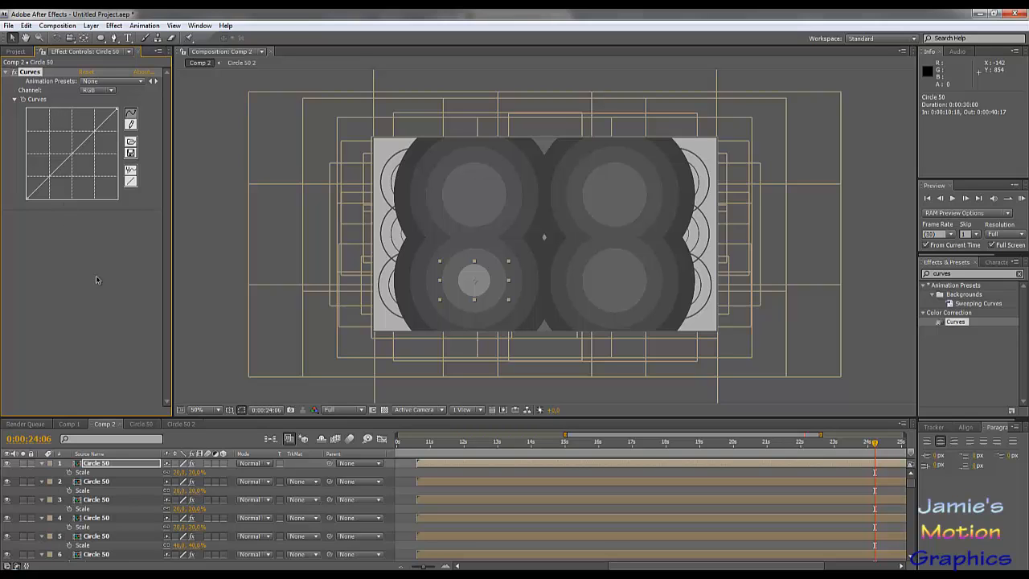
left_click(101, 483)
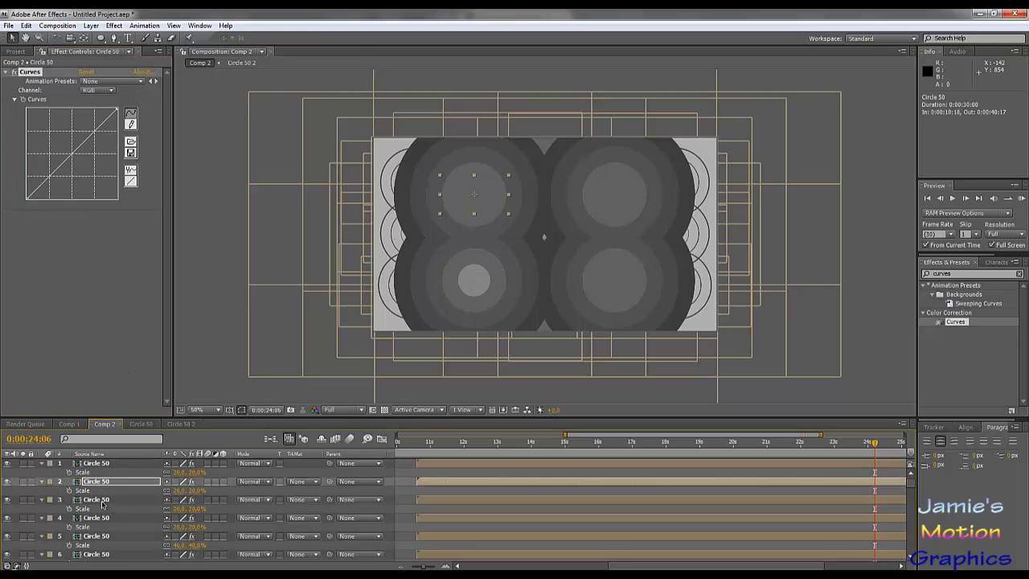
left_click(100, 500)
left_click(105, 518)
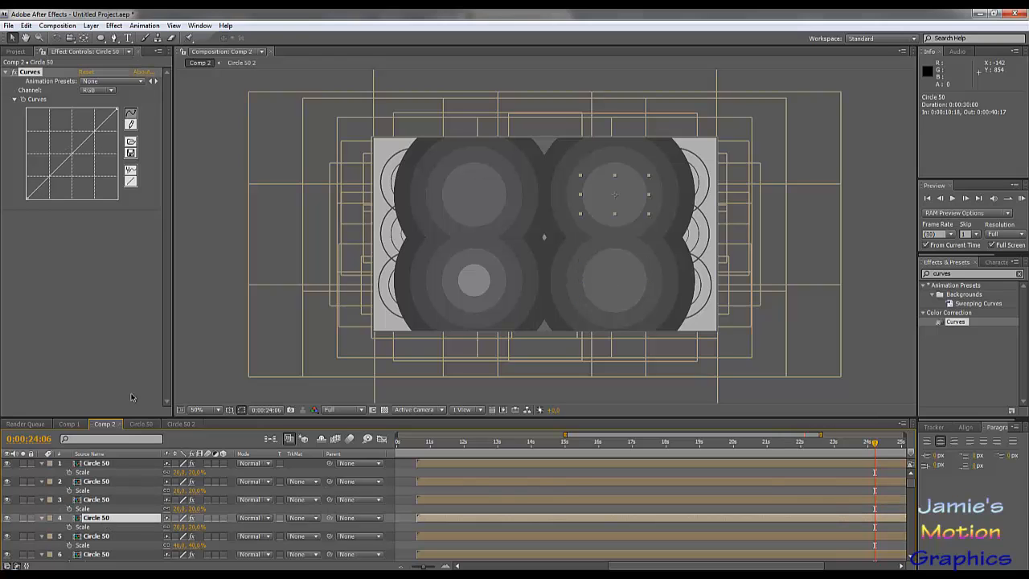
left_click(117, 292)
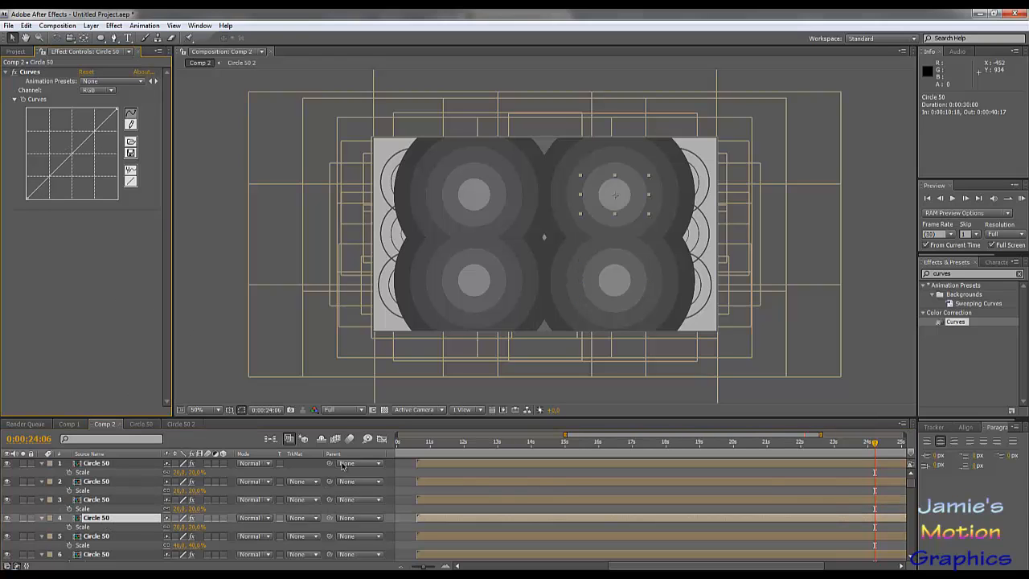
- RAM-preview the Comp 2 animation from 0:00:10:15 to review the stacked concentric circles
left_click(414, 442)
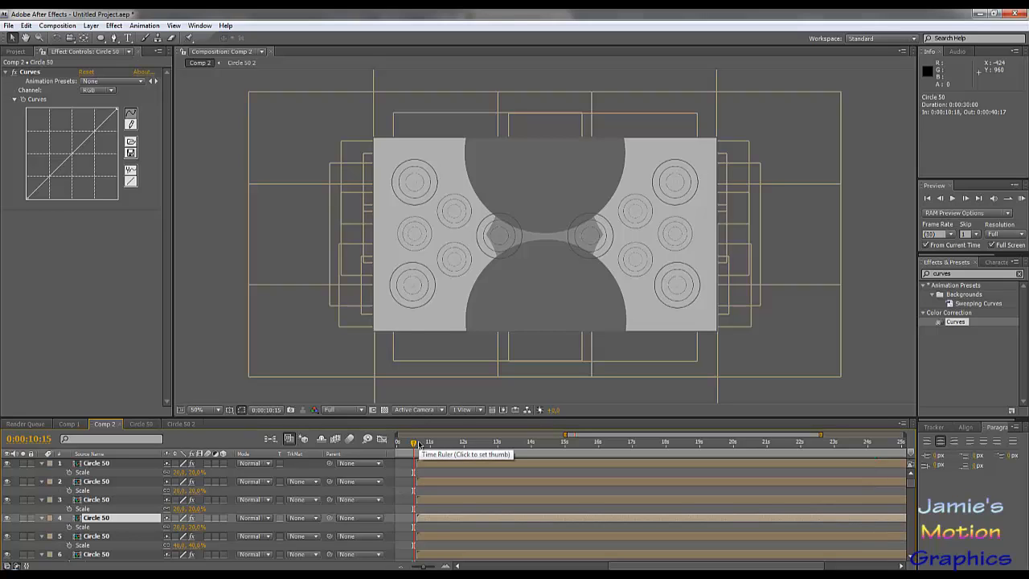
key("KP_0")
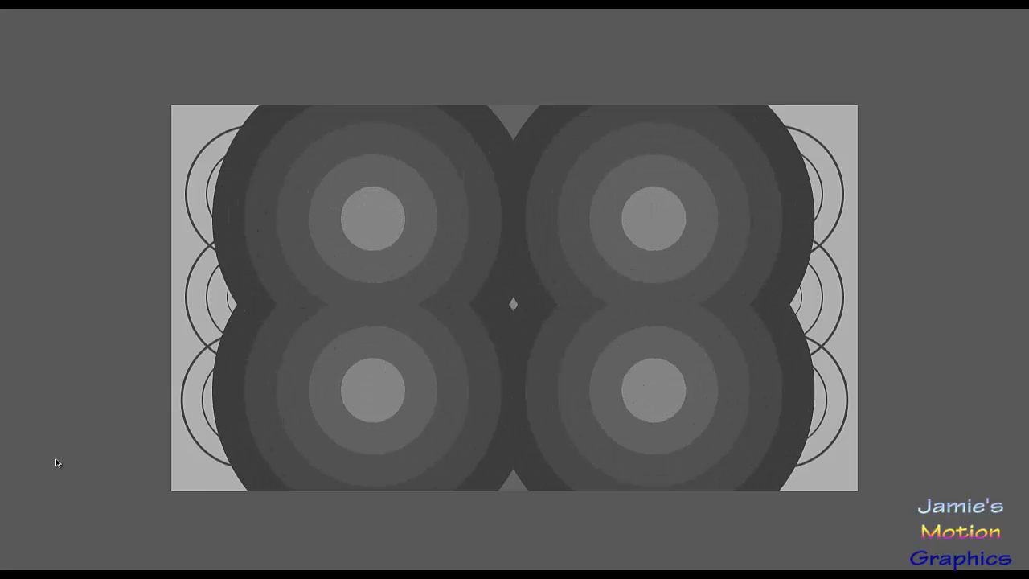
key("space")
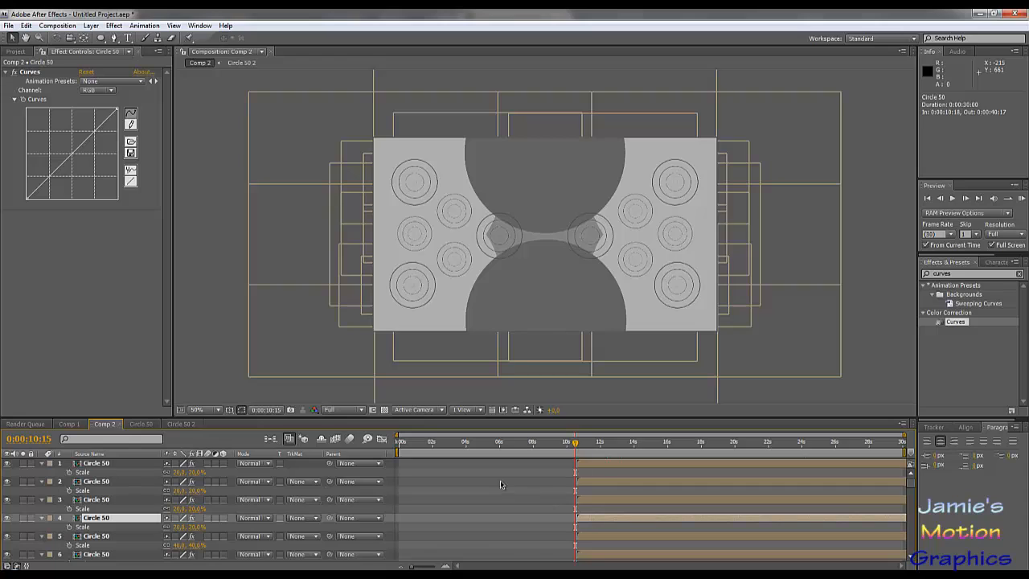
- Copy all ten Mask Expansion keyframes in the Circle 50 composition and paste them at 0:00:04:12
left_click(143, 425)
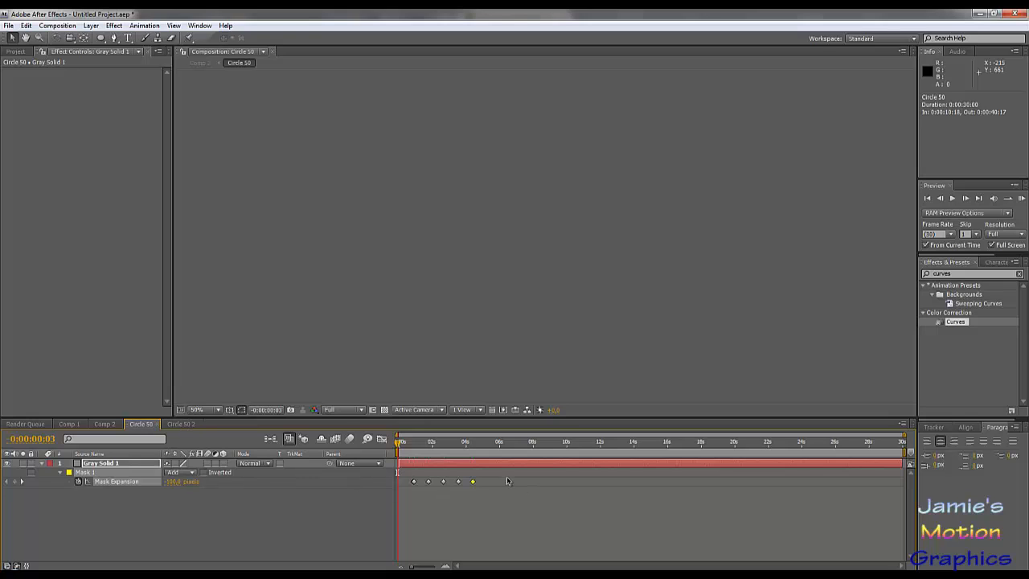
left_click_drag(443, 448, 473, 455)
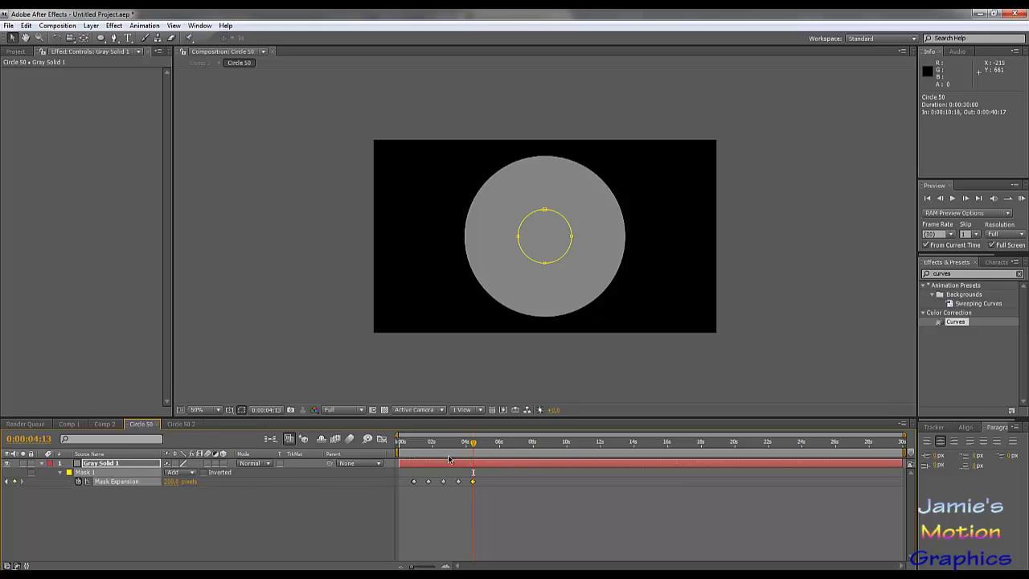
left_click_drag(905, 435, 502, 434)
left_click_drag(397, 435, 496, 435)
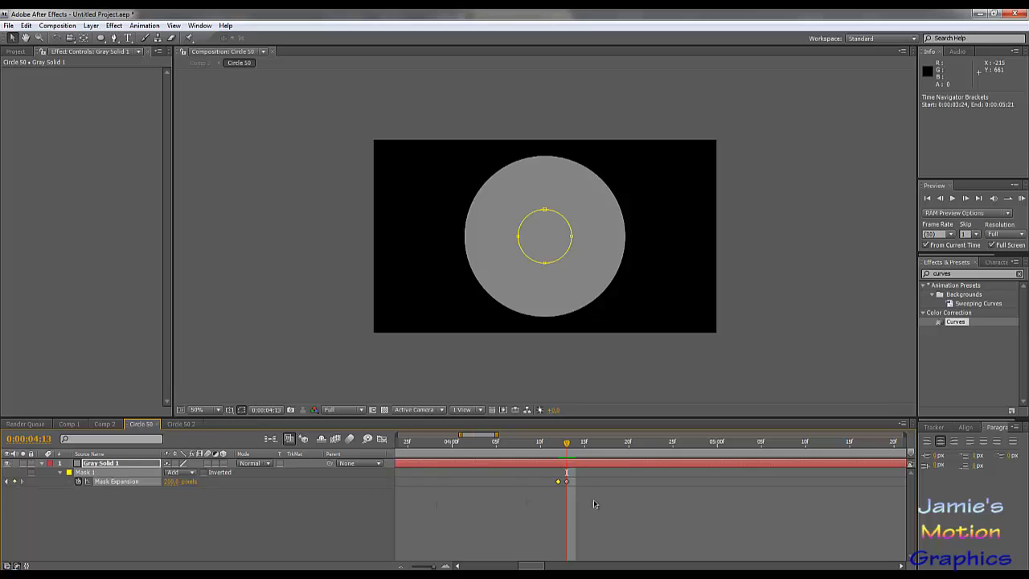
mouse_move(585, 479)
left_mouse_down()
mouse_move(210, 499)
mouse_move(584, 495)
left_mouse_up()
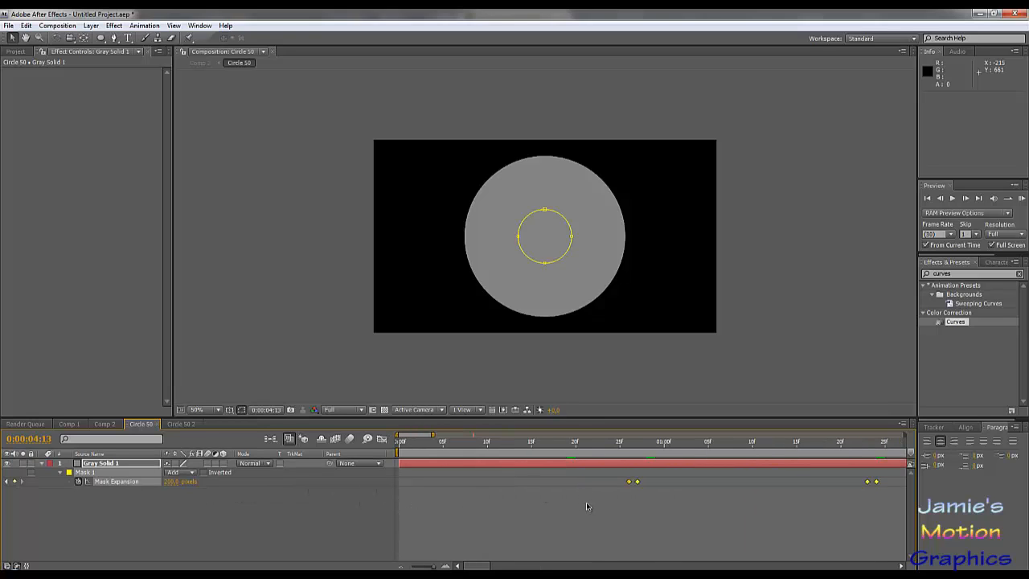
key("ctrl+c")
left_click_drag(488, 566, 537, 567)
left_click(638, 447)
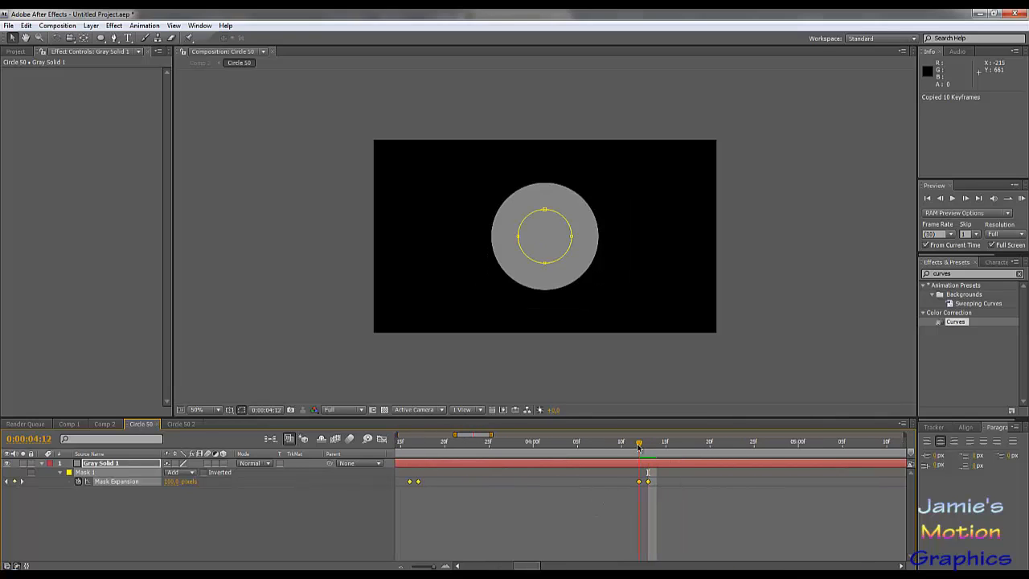
key("ctrl+v")
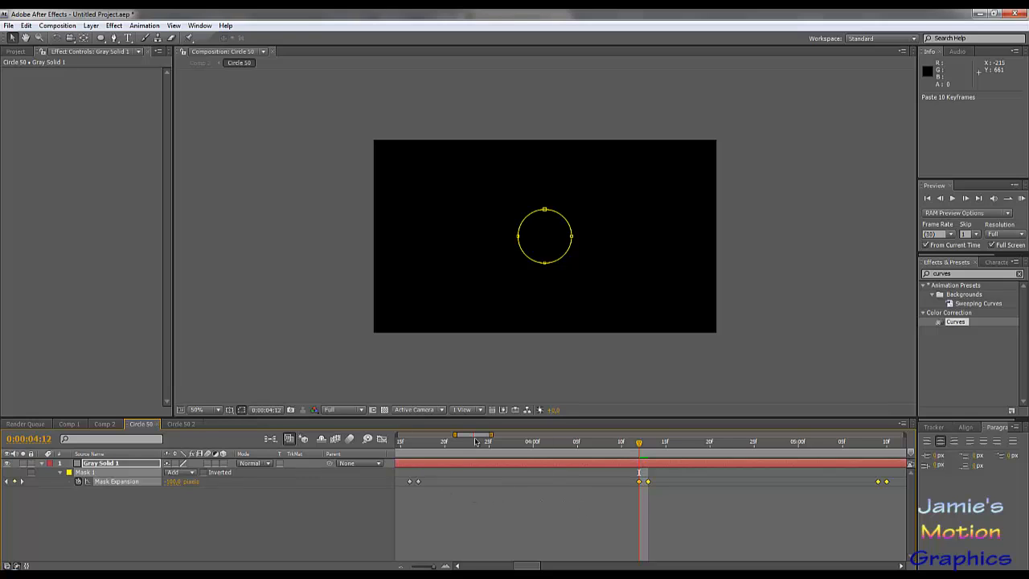
- With the pasted keyframes selected, set the Mask Expansion at 0:00:04:12 to 100 pixels
left_click(426, 444)
left_click_drag(426, 450, 638, 473)
left_click_drag(431, 447, 410, 448)
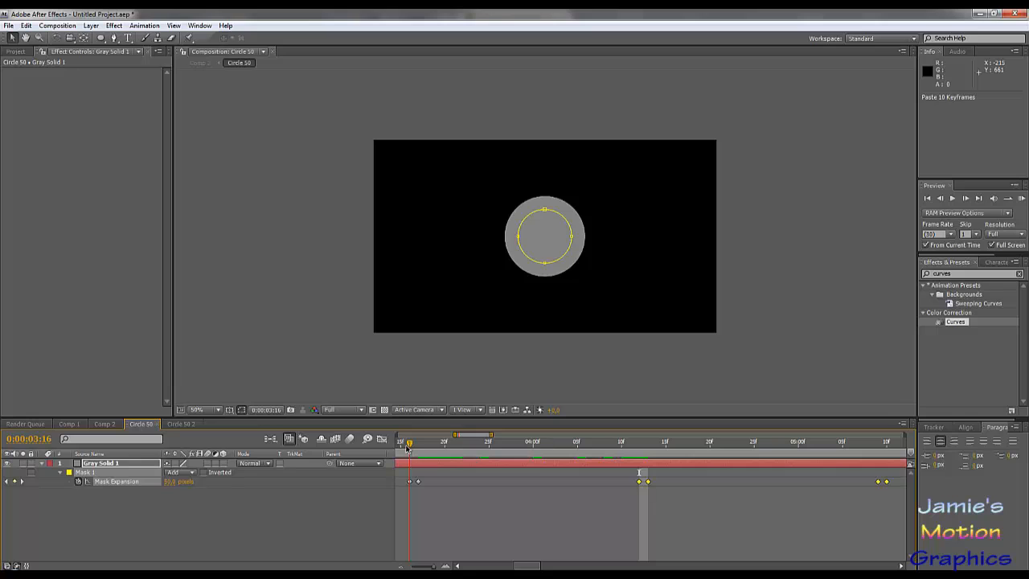
left_click_drag(408, 448, 640, 462)
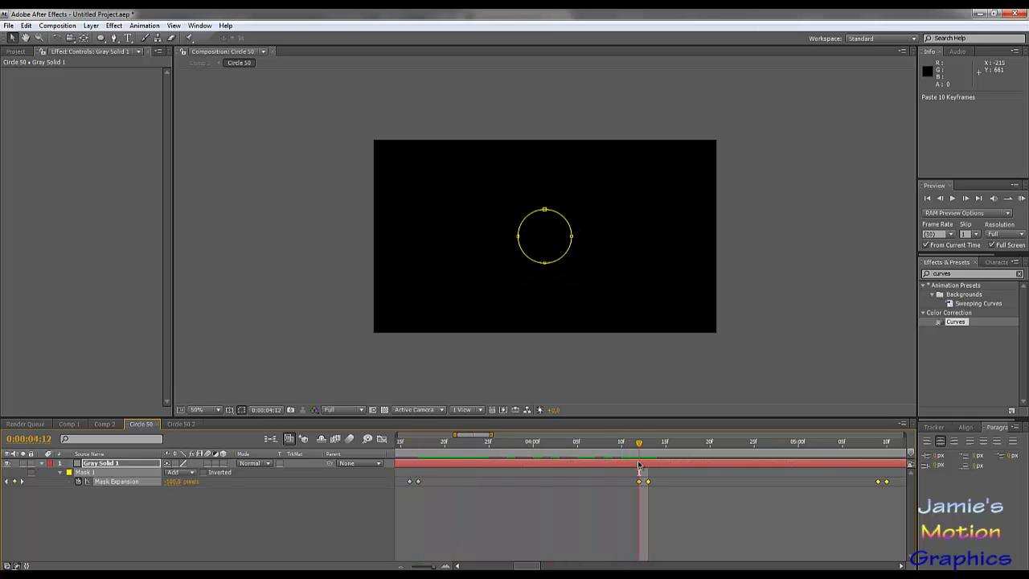
left_click(171, 482)
type("100")
key("Return")
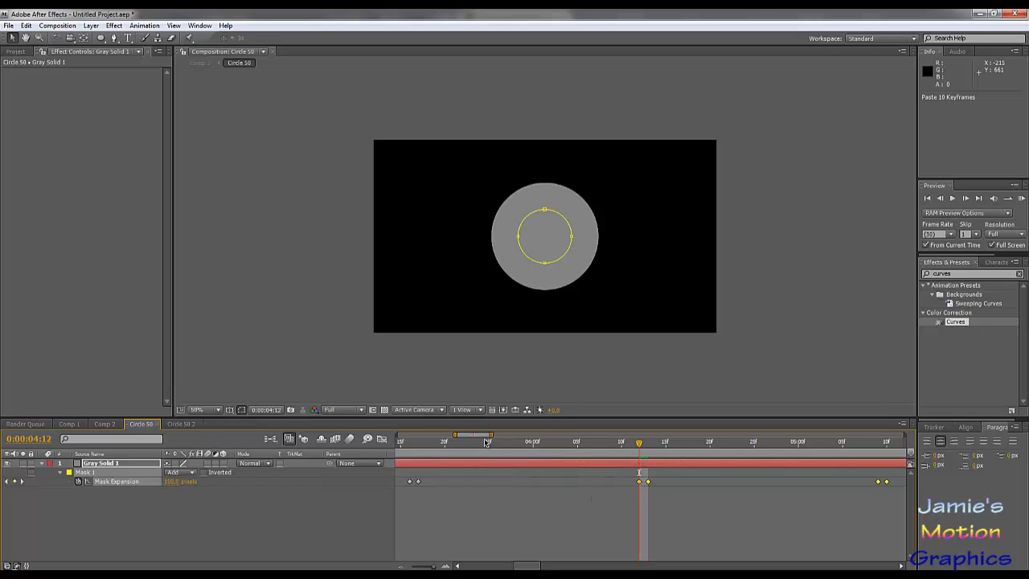
- Examine the Mask Expansion values at the pasted keyframes between 0:00:04:12 and 0:00:07:29
left_click_drag(453, 435, 345, 440)
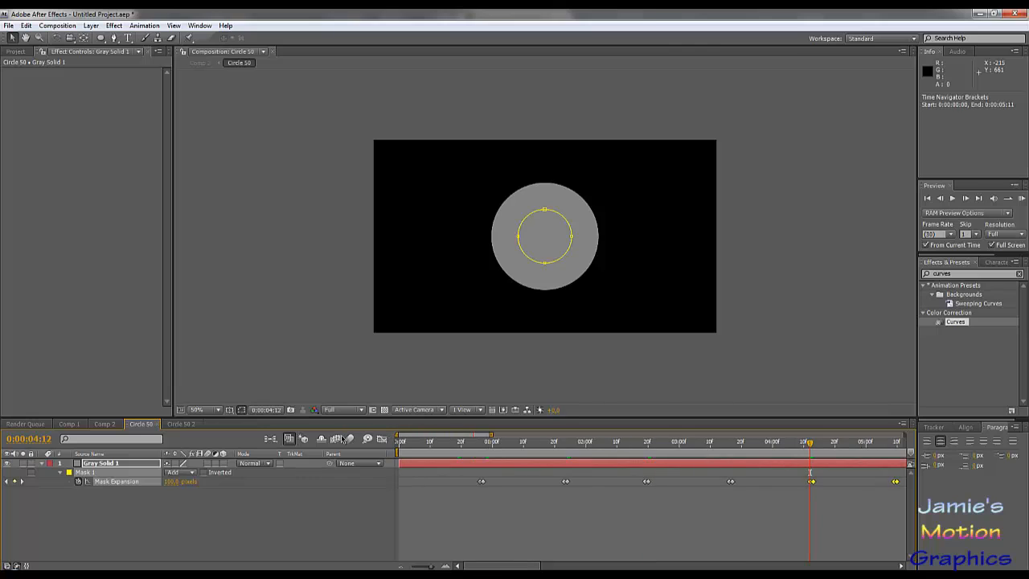
left_click_drag(491, 435, 863, 464)
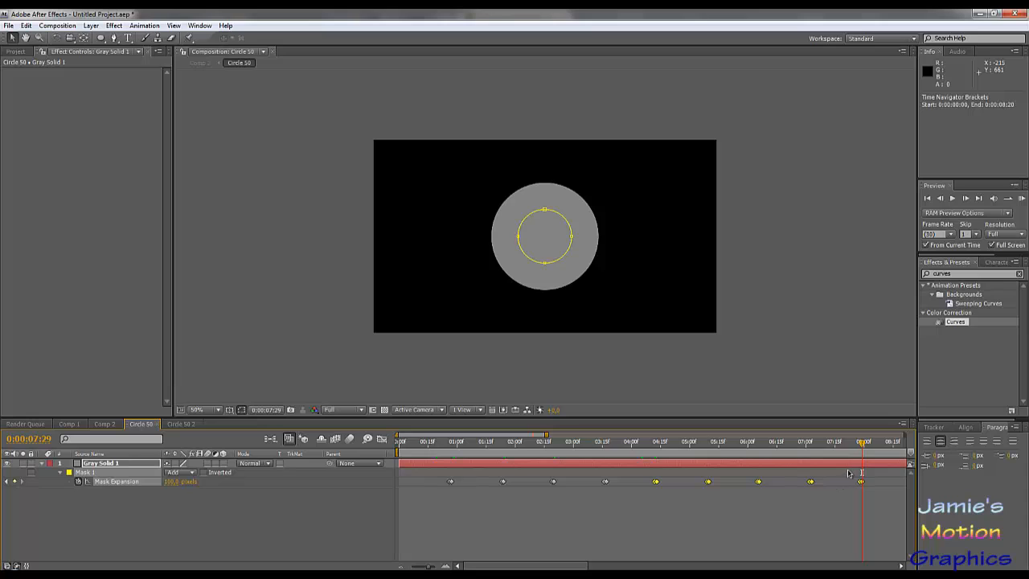
left_click_drag(831, 450, 861, 455)
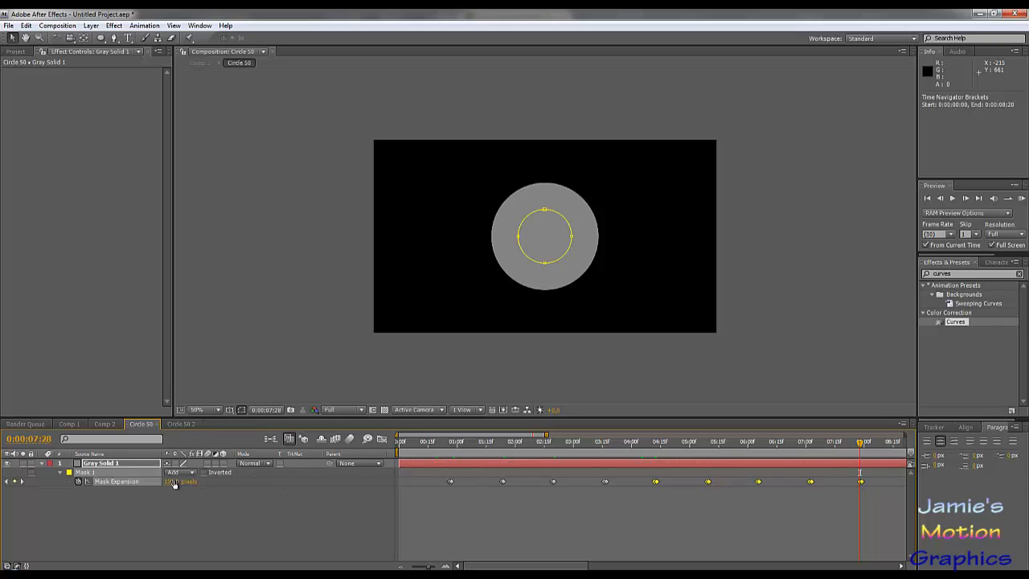
key("Page_Down")
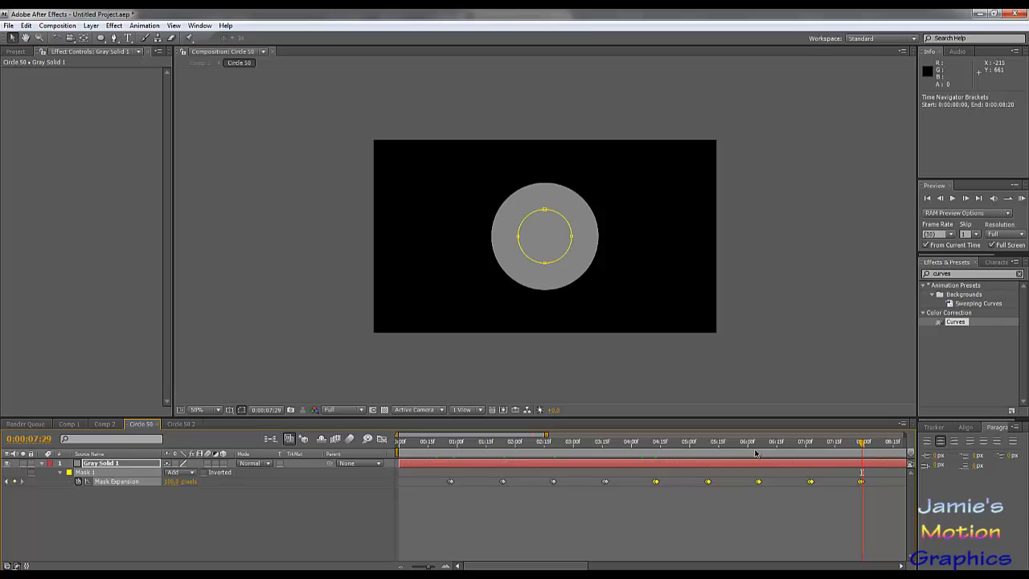
key("Page_Up")
key("Page_Up")
key("Page_Down")
key("Page_Down")
left_click_drag(546, 436, 567, 438)
left_click_drag(396, 438, 502, 438)
key("Page_Up")
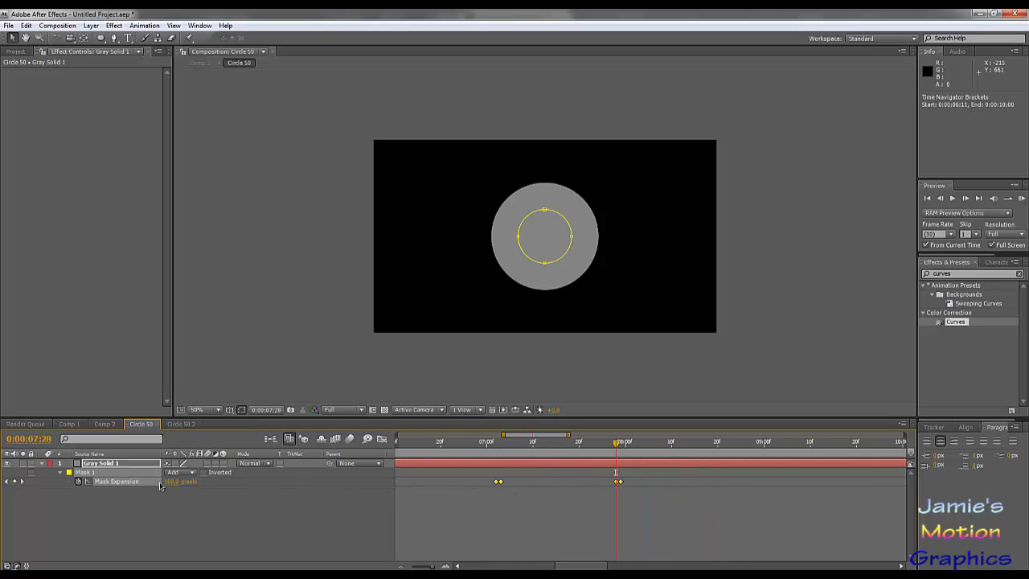
key("Page_Up")
key("Page_Up")
key("Page_Up")
key("Page_Up")
key("Page_Up")
left_click_drag(507, 454, 824, 505)
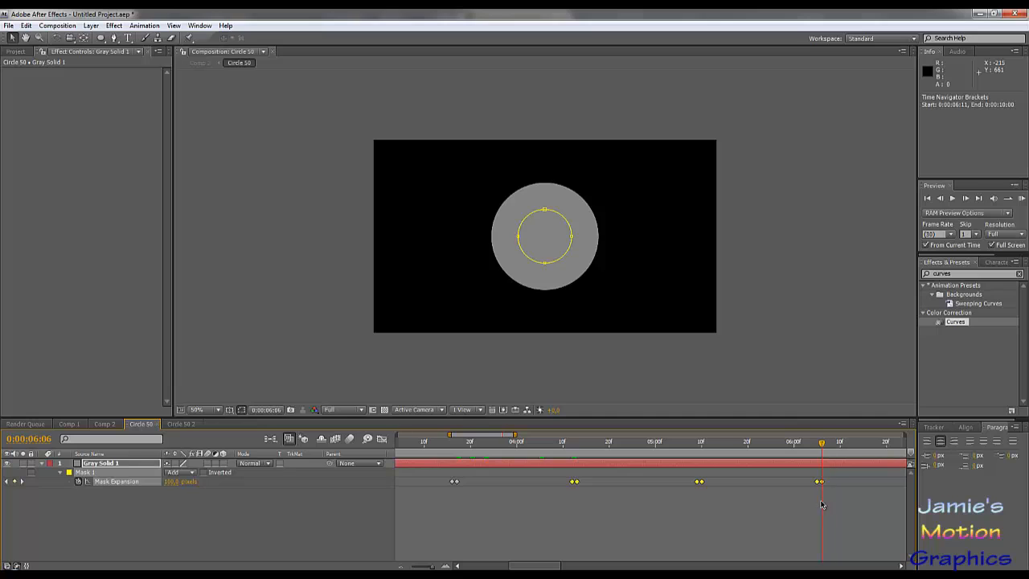
- Deselect the pasted keyframes, and set Mask Expansion to 200 pixels at 0:00:07:29 and 175 pixels at 0:00:07:28
left_click(796, 521)
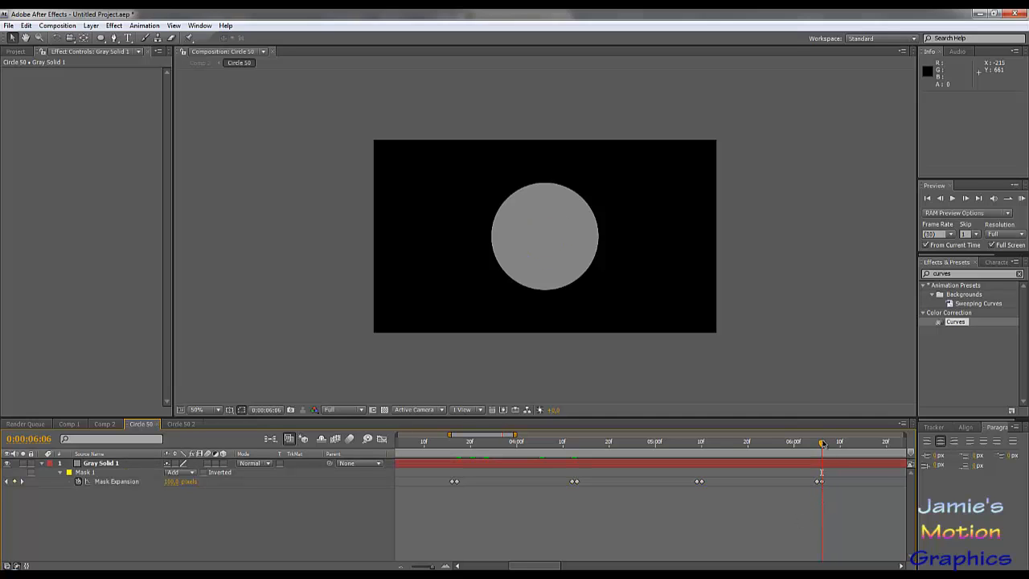
left_click_drag(821, 443, 542, 479)
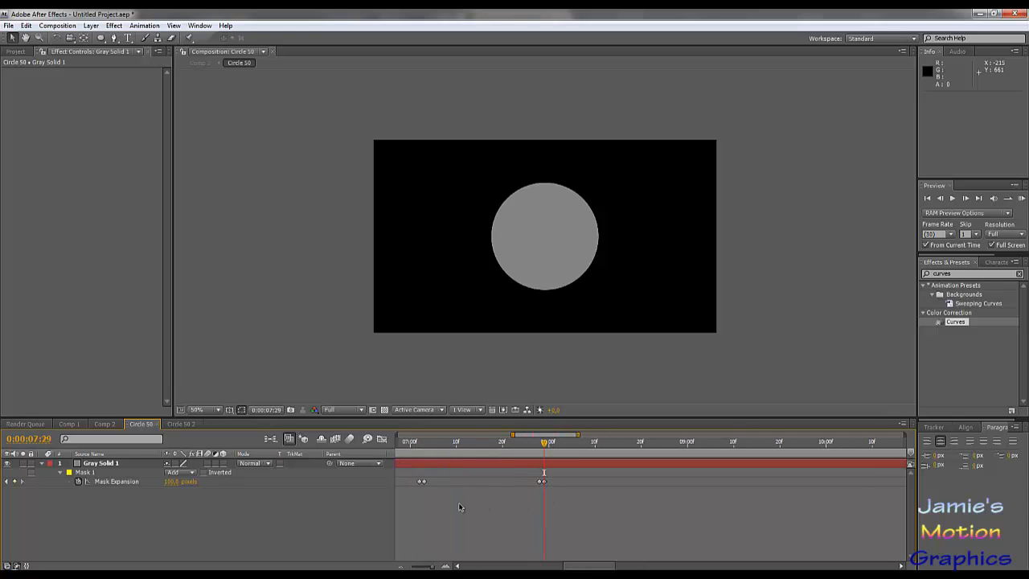
left_click(171, 481)
type("200")
key("Return")
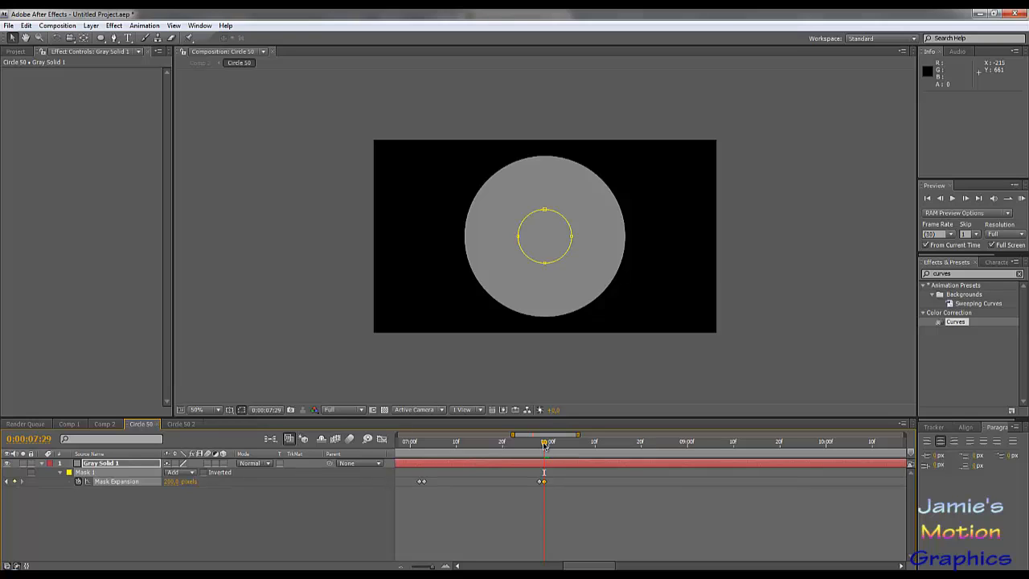
left_click_drag(545, 444, 539, 444)
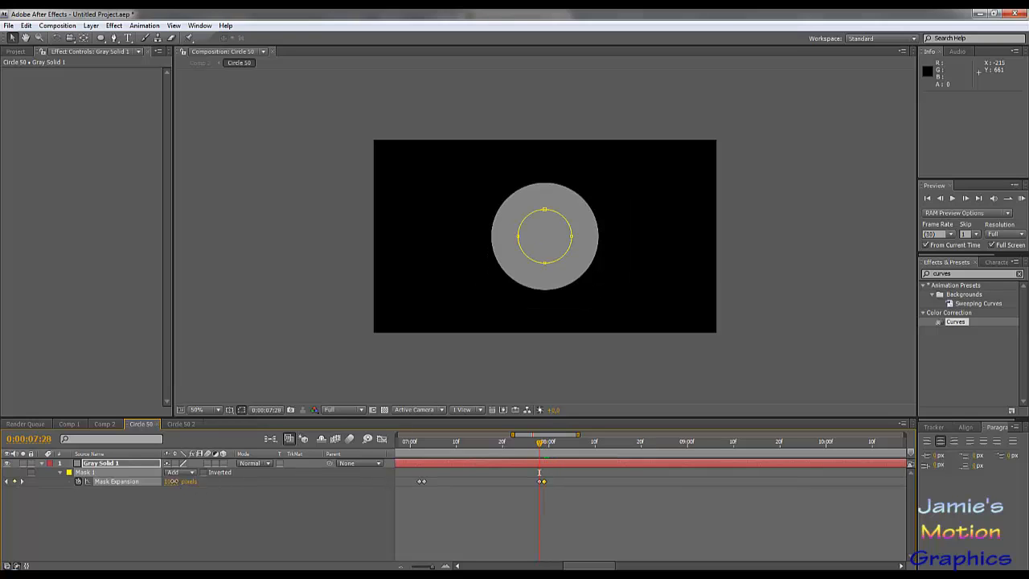
left_click(174, 482)
type("175")
key("Return")
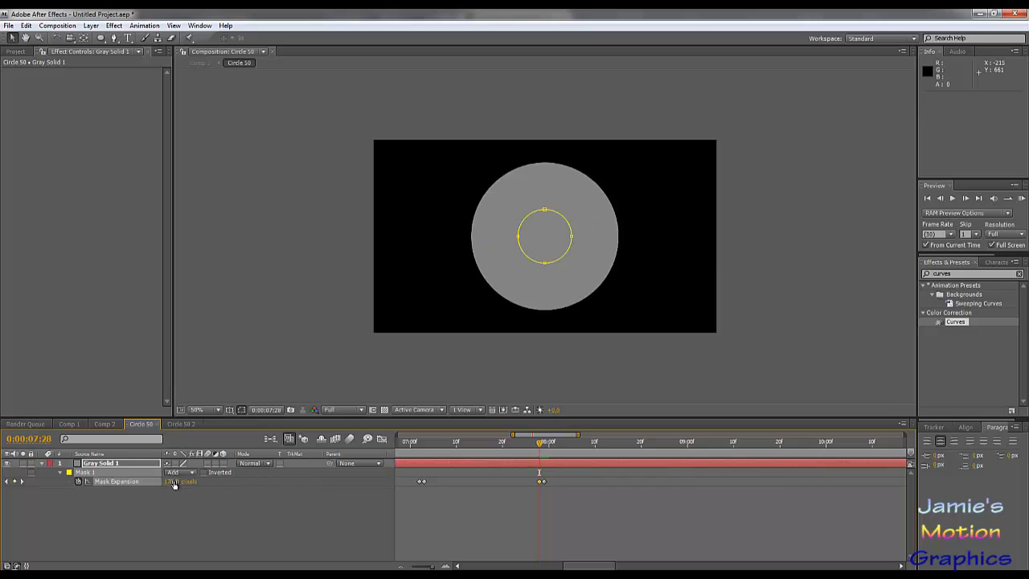
- Set Mask Expansion to 175 pixels at 0:00:07:03 and 150 pixels at 0:00:07:02
left_click_drag(440, 449, 424, 448)
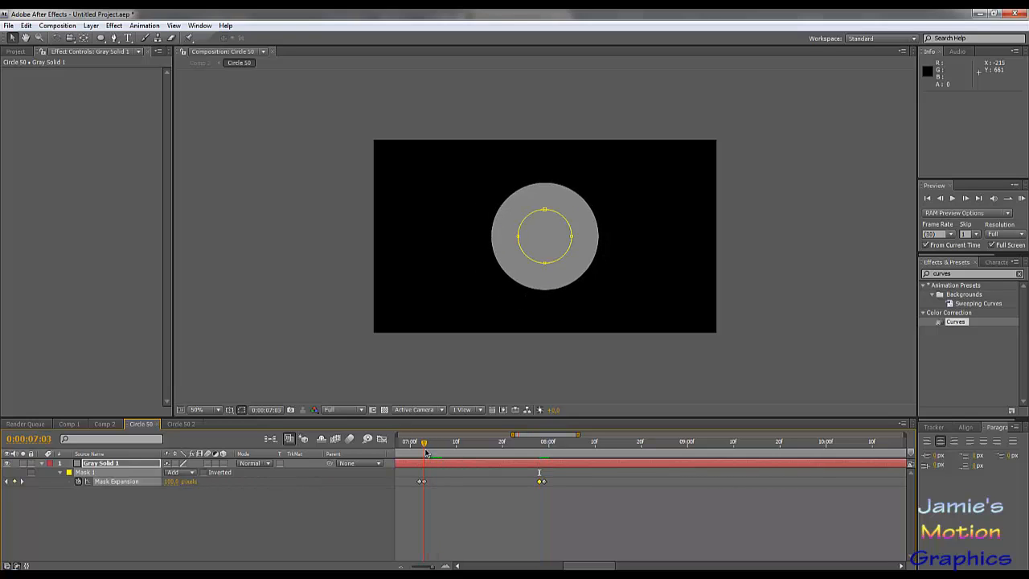
left_click(170, 481)
key("Return")
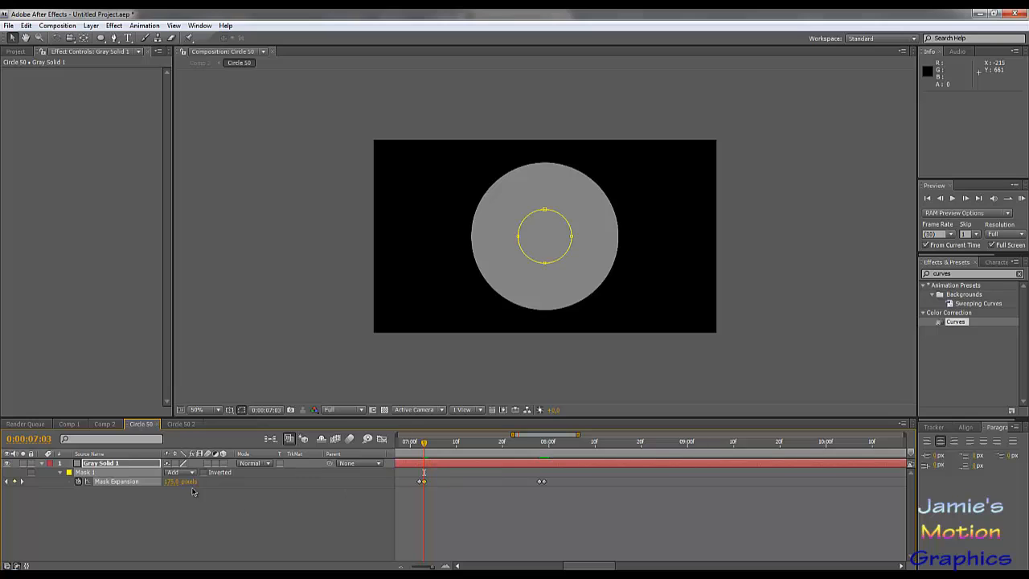
key("Page_Up")
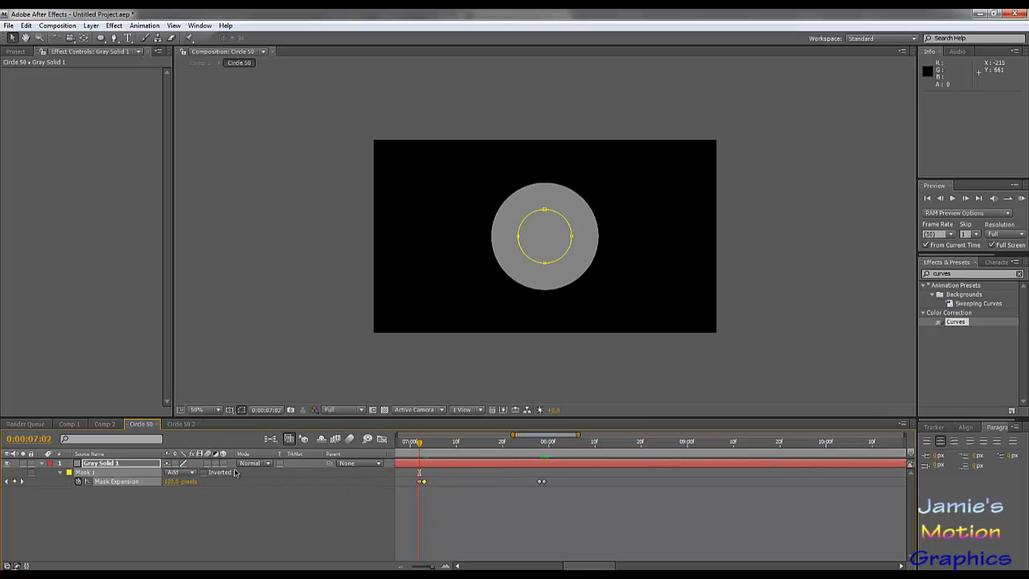
left_click(174, 481)
type("150")
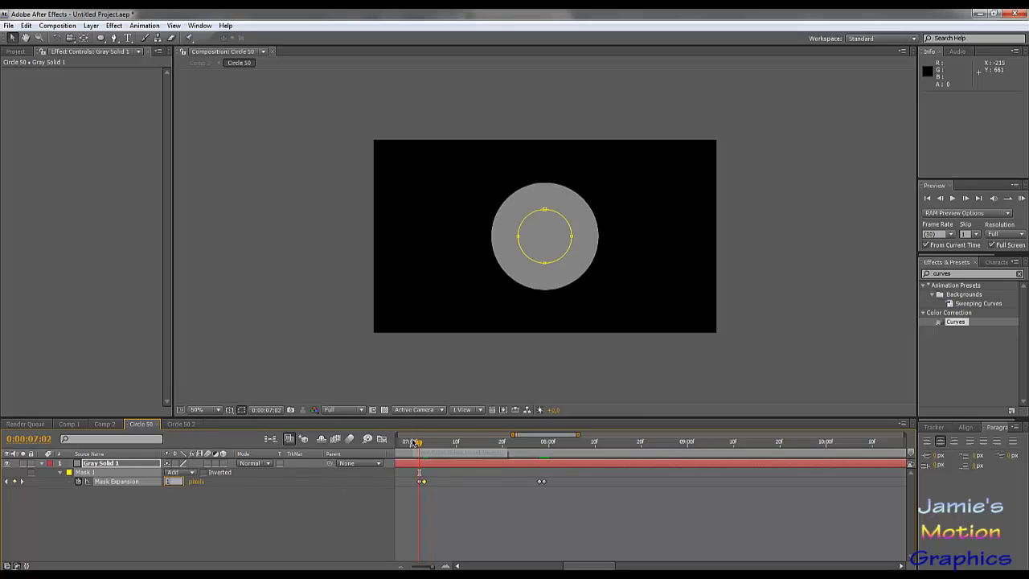
key("Return")
- Set Mask Expansion to 150 pixels at 0:00:06:06 and 125 pixels at 0:00:06:05
left_click_drag(420, 442, 648, 455)
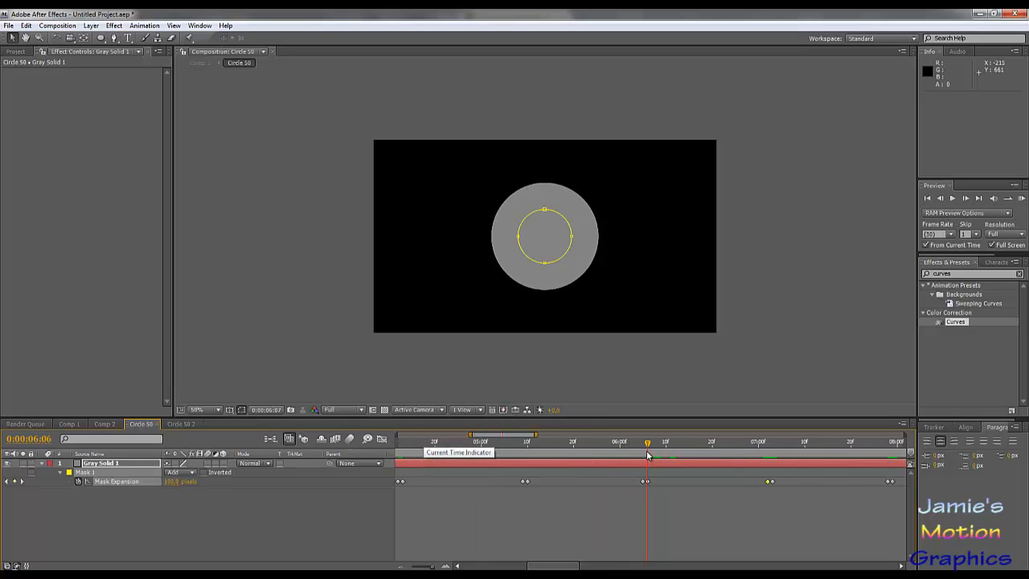
left_click(168, 481)
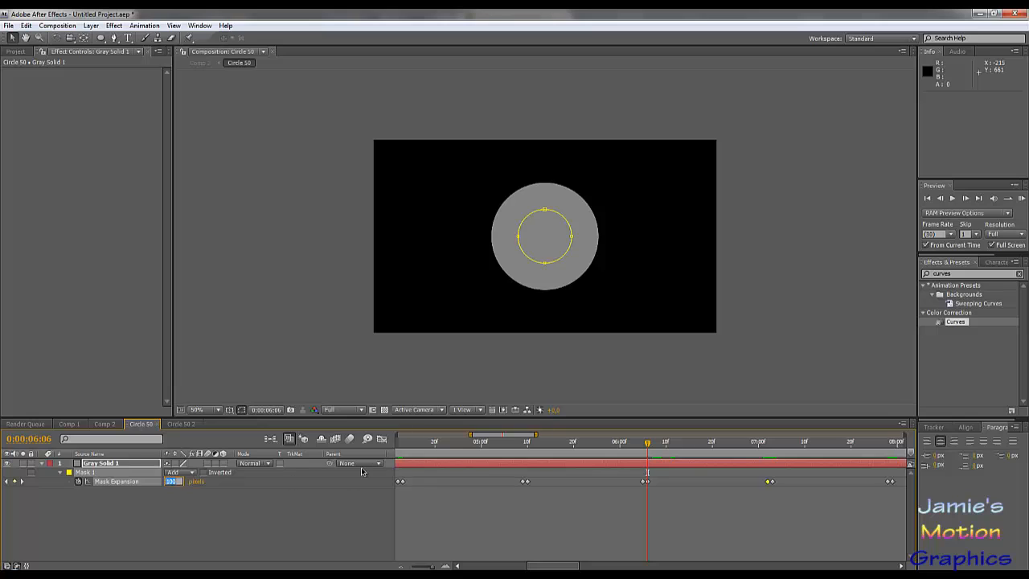
type("150")
key("Return")
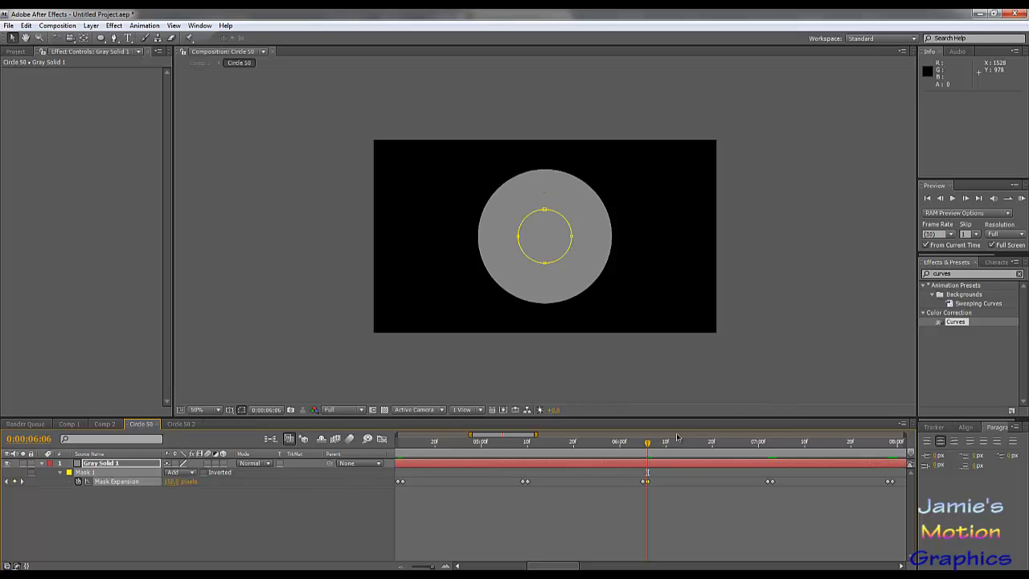
left_click_drag(649, 444, 644, 445)
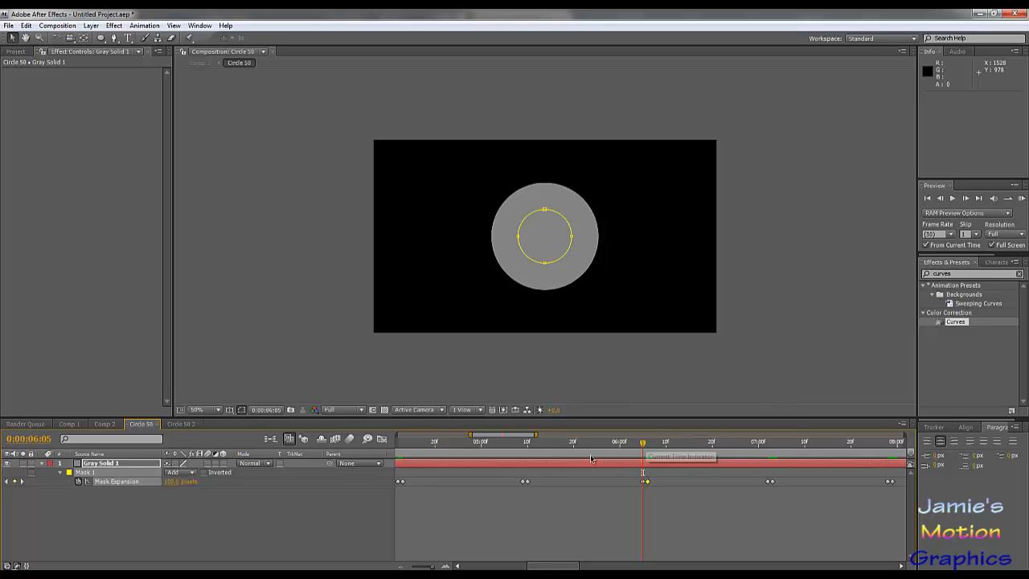
left_click(172, 480)
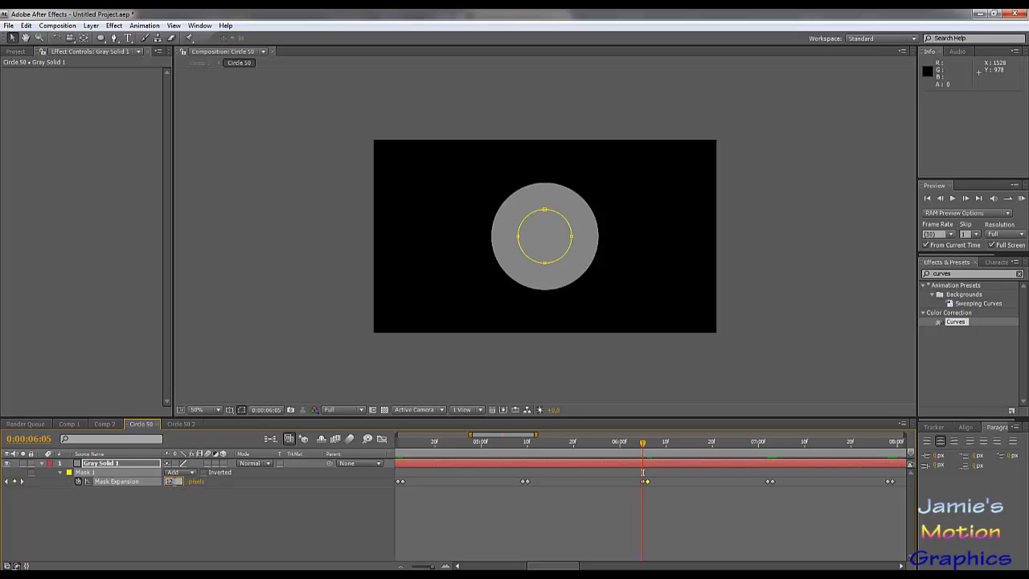
type("125")
key("Return")
- Set Mask Expansion to 125 pixels at the 0:00:05:10 keyframe
left_click_drag(559, 445, 526, 444)
left_click(178, 482)
type("125")
key("Return")
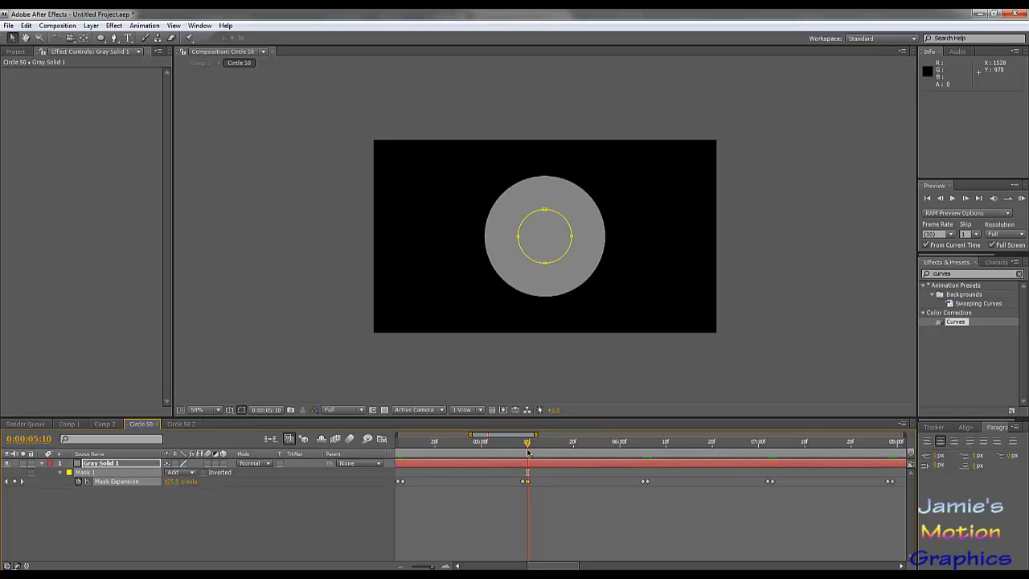
- Set Mask Expansion to 75 pixels at 0:00:04:12, adjust it at 0:00:03:17 and check the 0:00:03:16 keyframe
left_click_drag(527, 445, 518, 467)
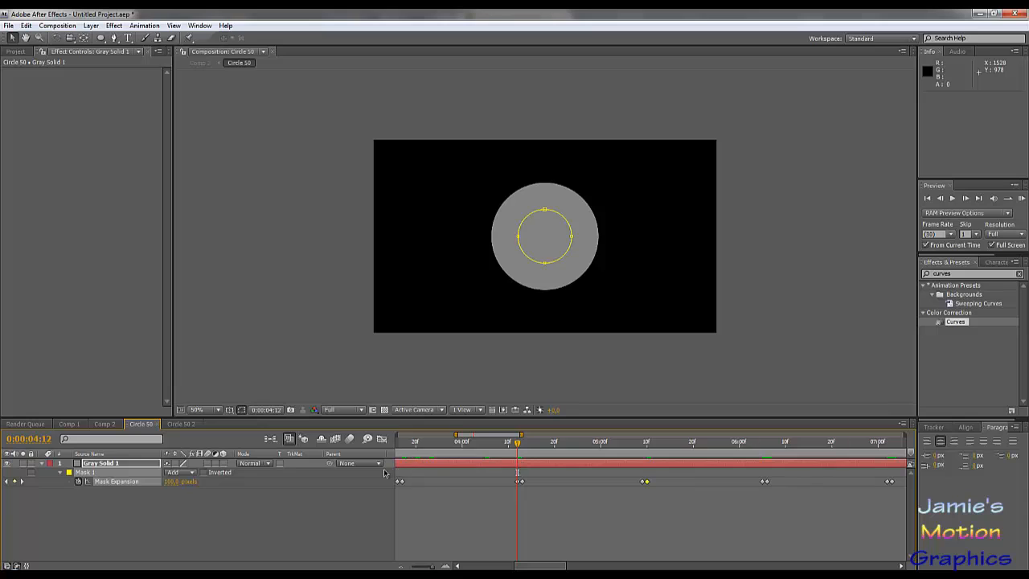
left_click(188, 482)
type("75")
key("Return")
left_click_drag(413, 444, 402, 448)
left_click(171, 482)
key("Return")
key("Page_Up")
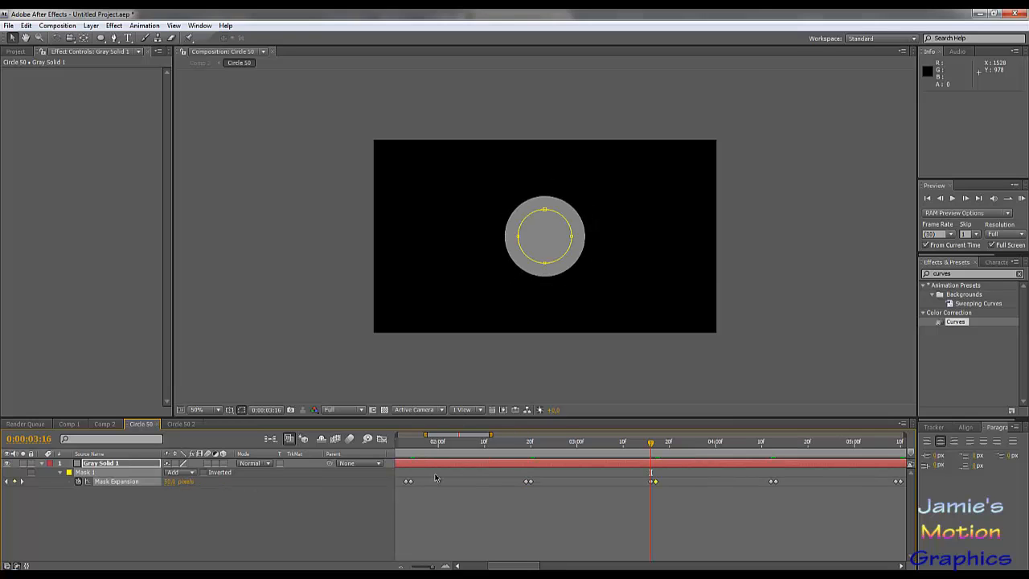
left_click(167, 482)
- Set Mask Expansion to 25 pixels at 0:00:02:19 and 0:00:01:24, and check the keyframes at 0:00:01:23 and 0:00:00:26
left_click_drag(550, 447, 527, 455)
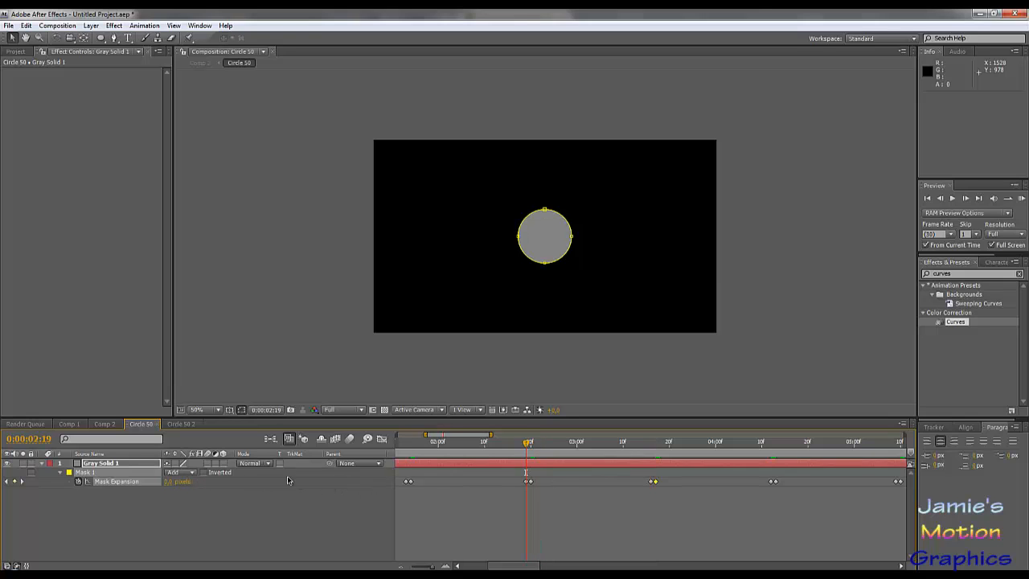
left_click(171, 481)
type("25")
key("Return")
left_click_drag(447, 448, 411, 452)
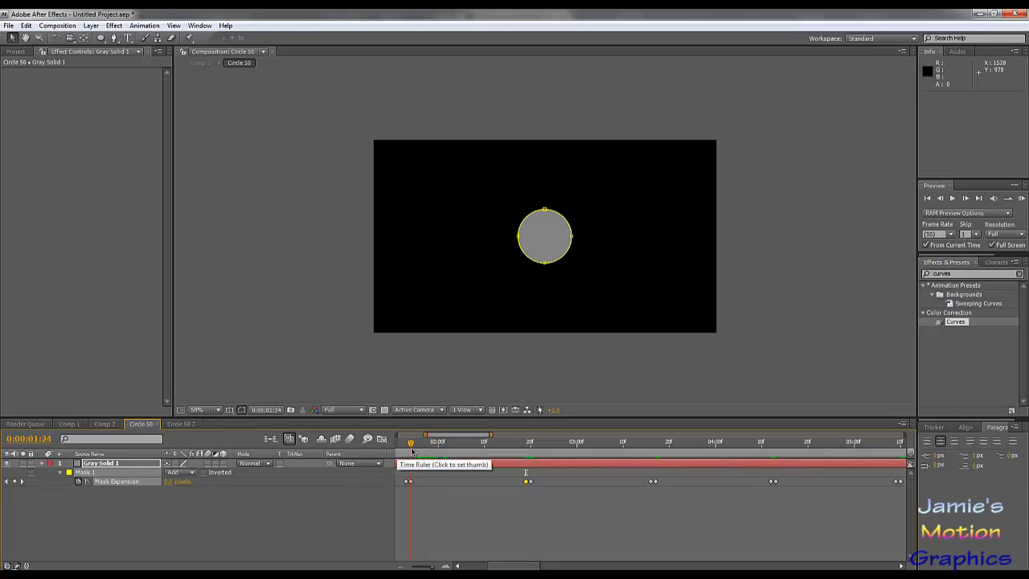
left_click(172, 483)
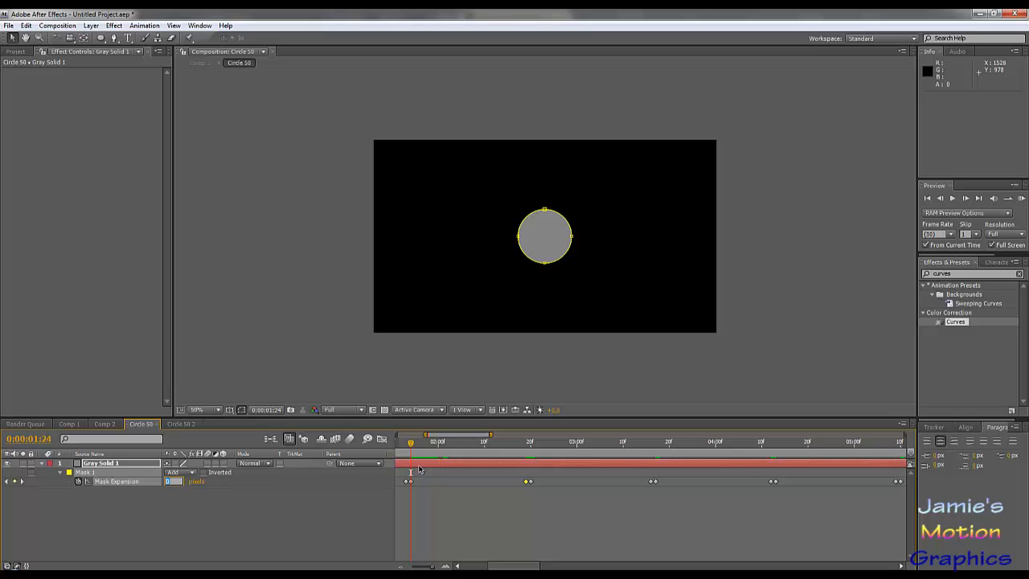
type("25")
key("Return")
left_click_drag(411, 448, 640, 465)
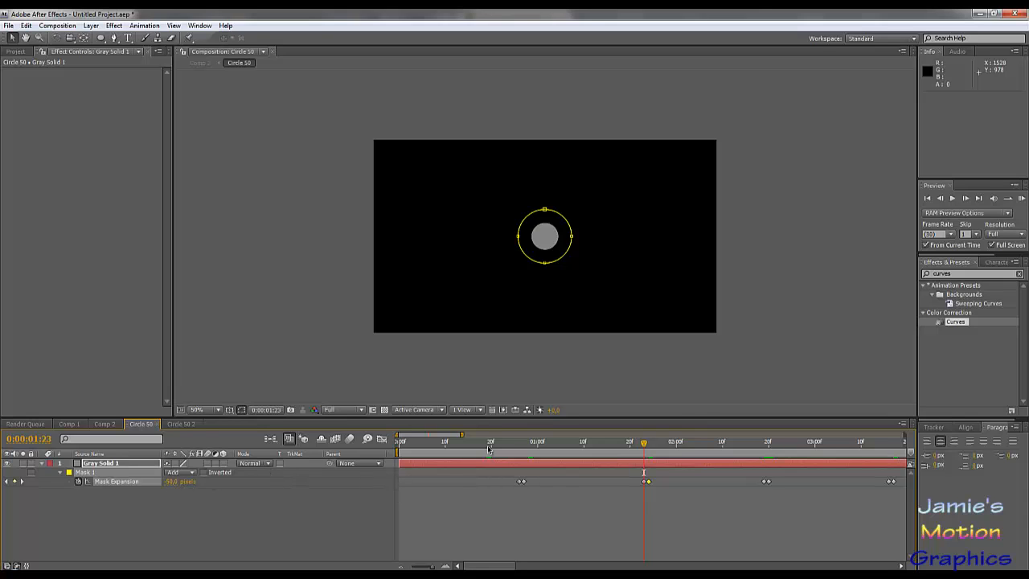
left_click_drag(490, 447, 518, 458)
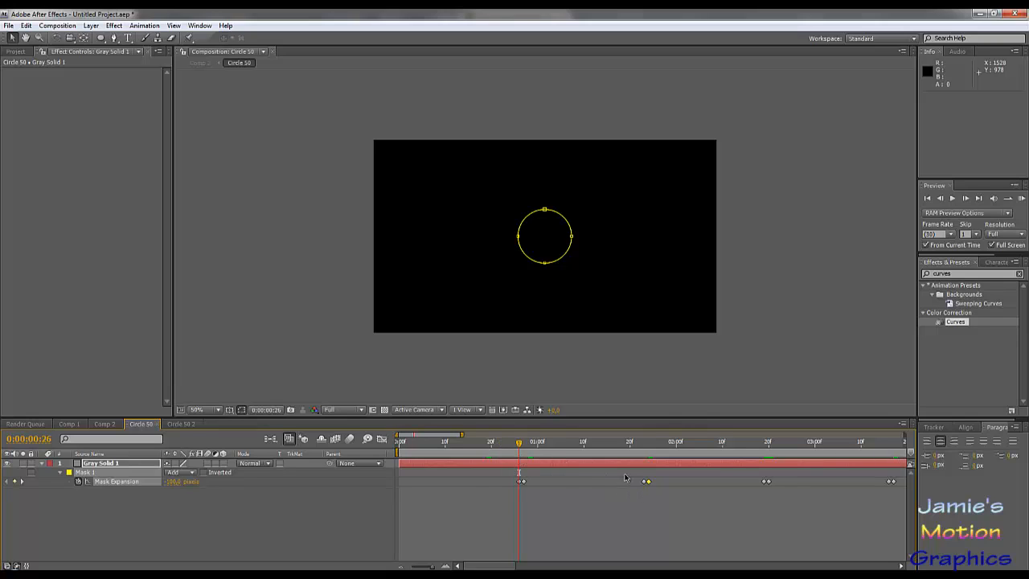
- Set Circle 50's Mask Expansion to 0 pixels at the 0:00:01:23 and 0:00:00:27 keyframes
left_click_drag(519, 447, 645, 466)
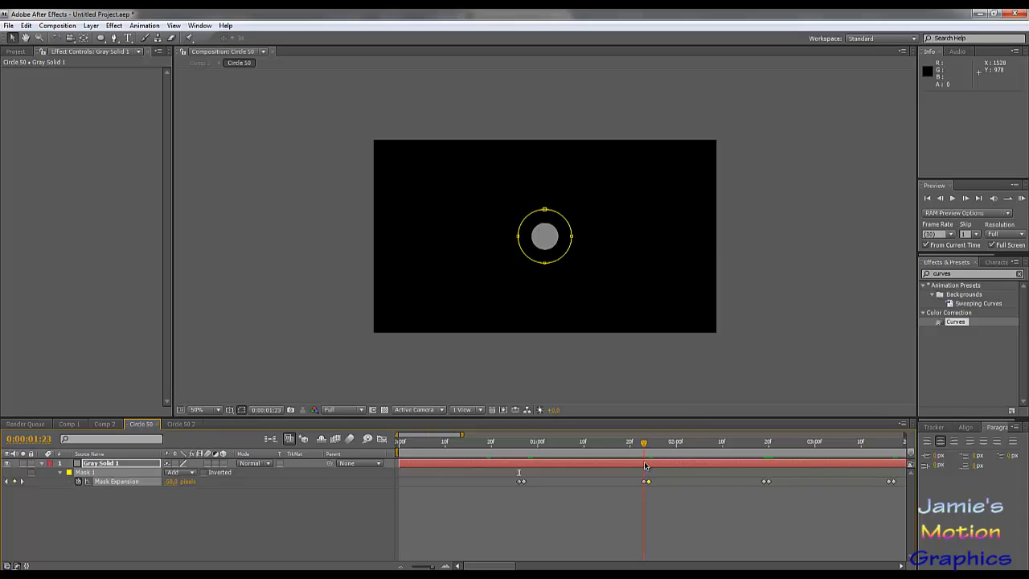
left_click(173, 482)
type("0")
key("Return")
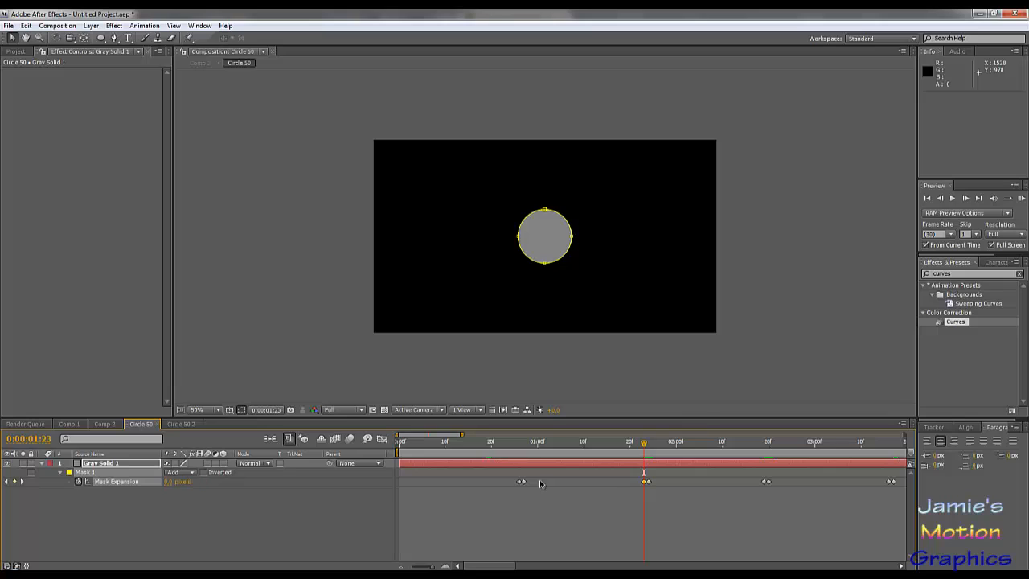
left_click_drag(542, 450, 523, 450)
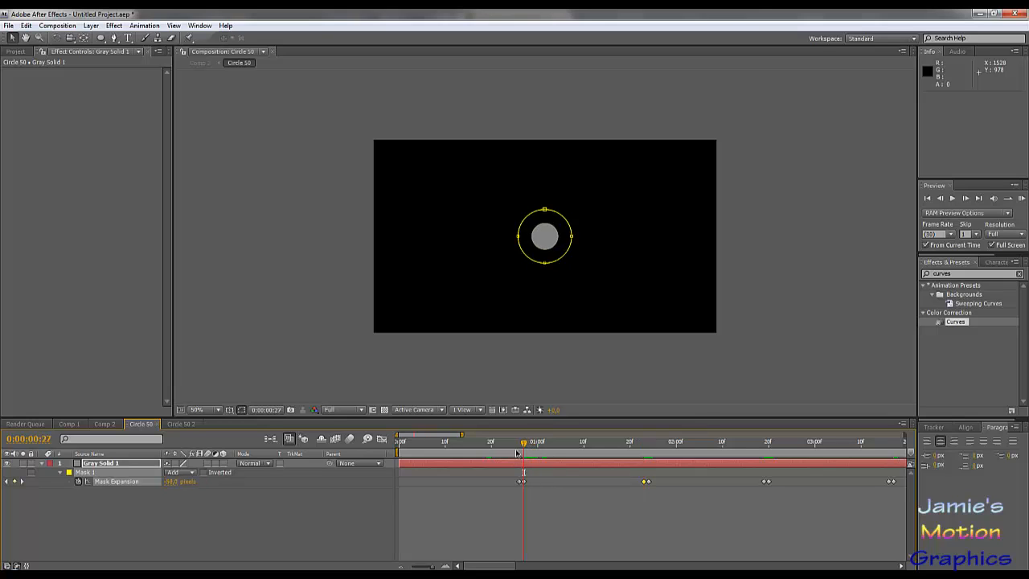
left_click(173, 482)
type("0")
key("Return")
- Set Circle 50's Mask Expansion to -50 pixels at 0:00:00:26 and return to the start of the timeline
left_click_drag(523, 445, 518, 444)
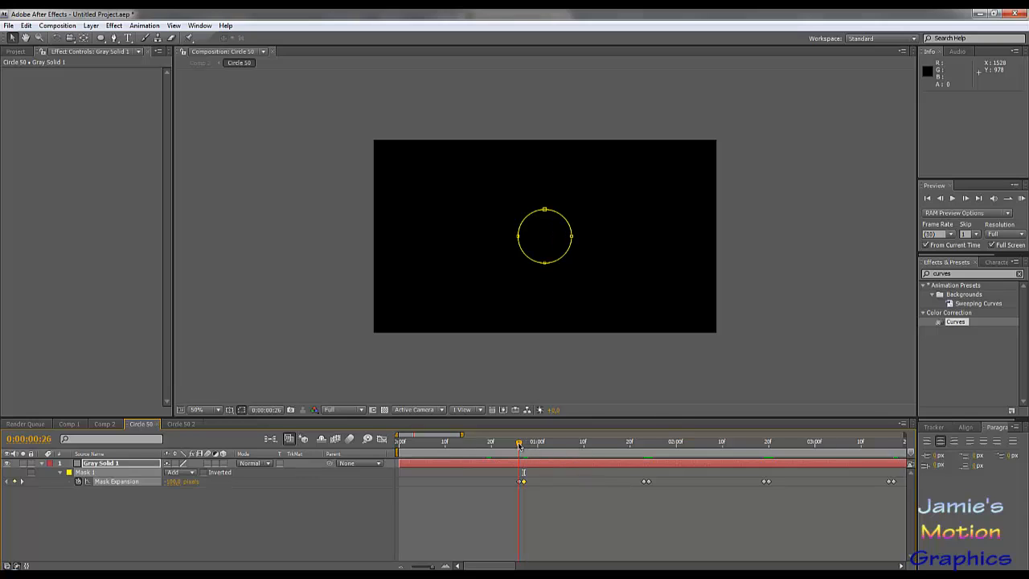
left_click(173, 481)
type("-30")
key("Return")
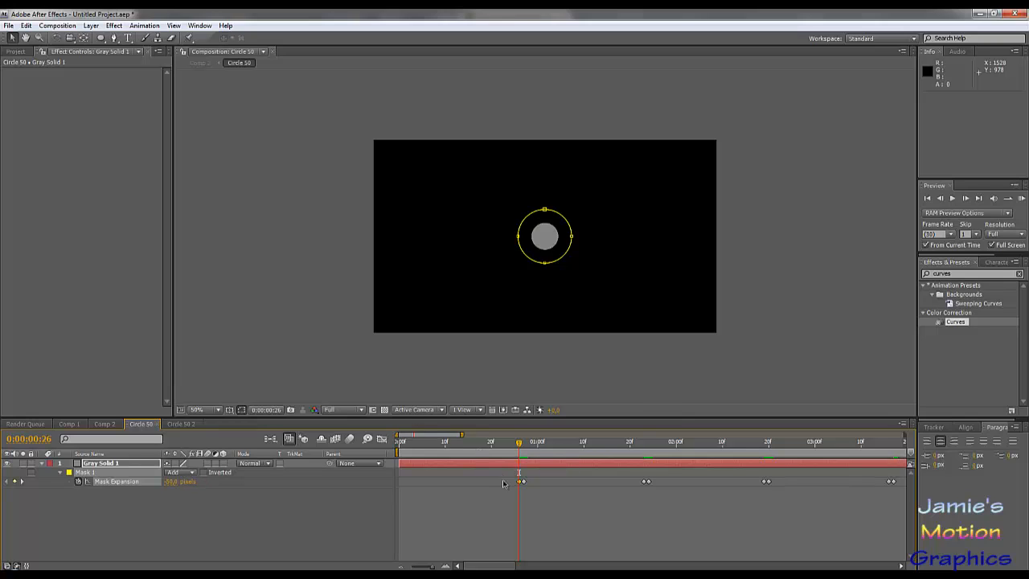
left_click_drag(507, 445, 387, 456)
left_click_drag(472, 475, 374, 490)
- Collapse the Scale properties of all layers in Comp 2 and take Friday.wav out of the selection
left_click(69, 424)
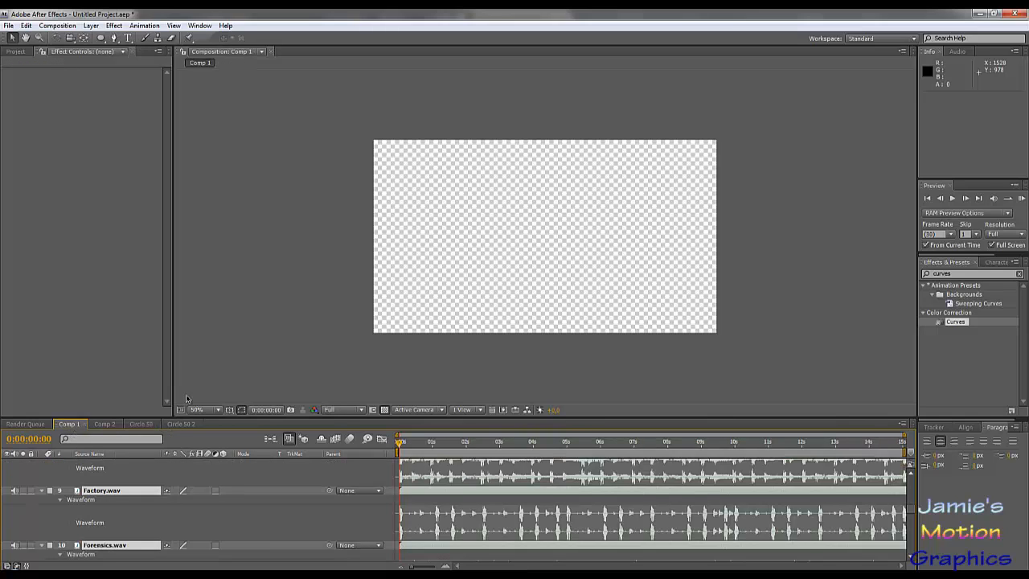
left_click(109, 424)
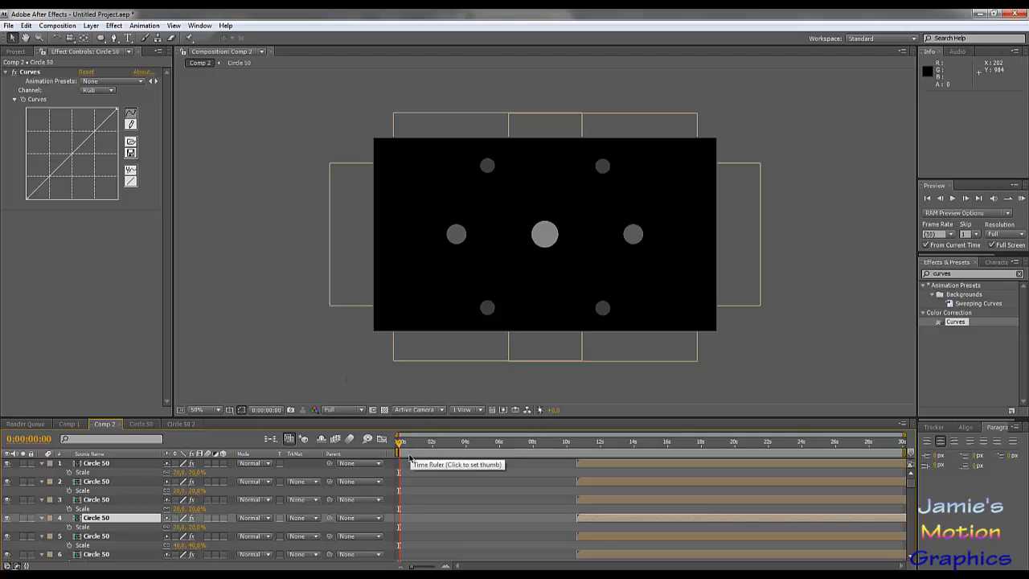
key("ctrl+a")
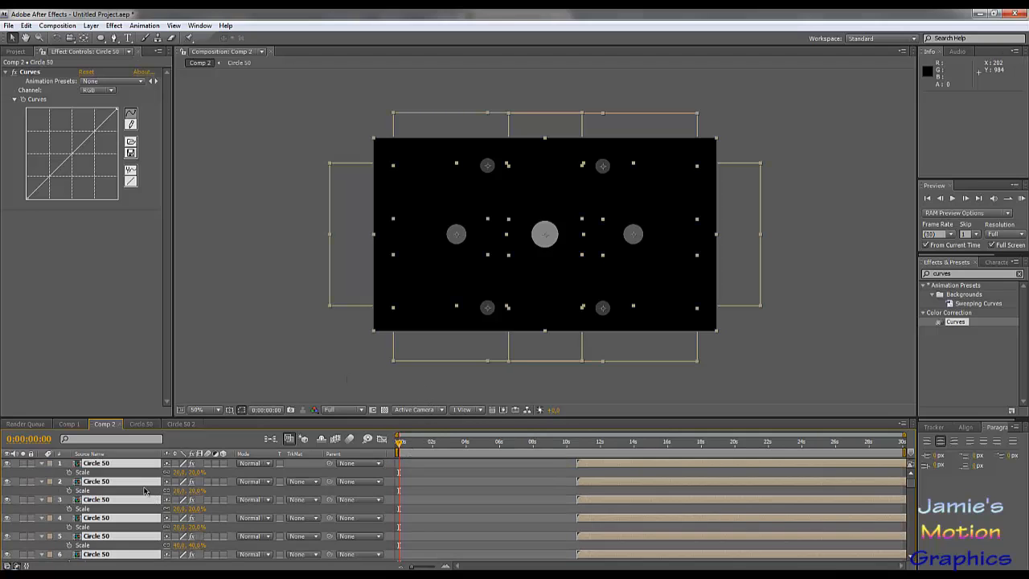
key("s")
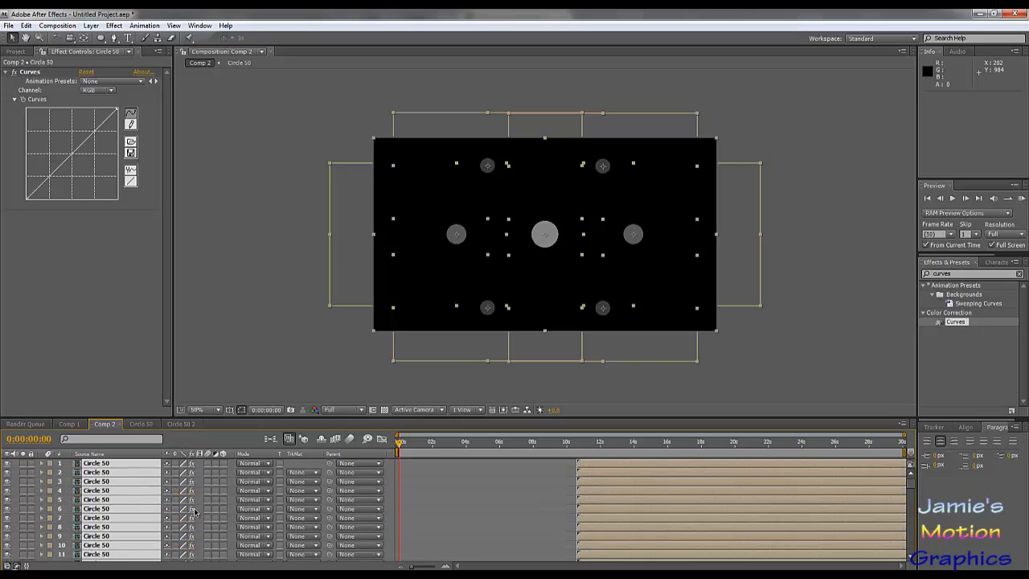
scroll(485, 551, "down", 15)
scroll(485, 551, "down", 5)
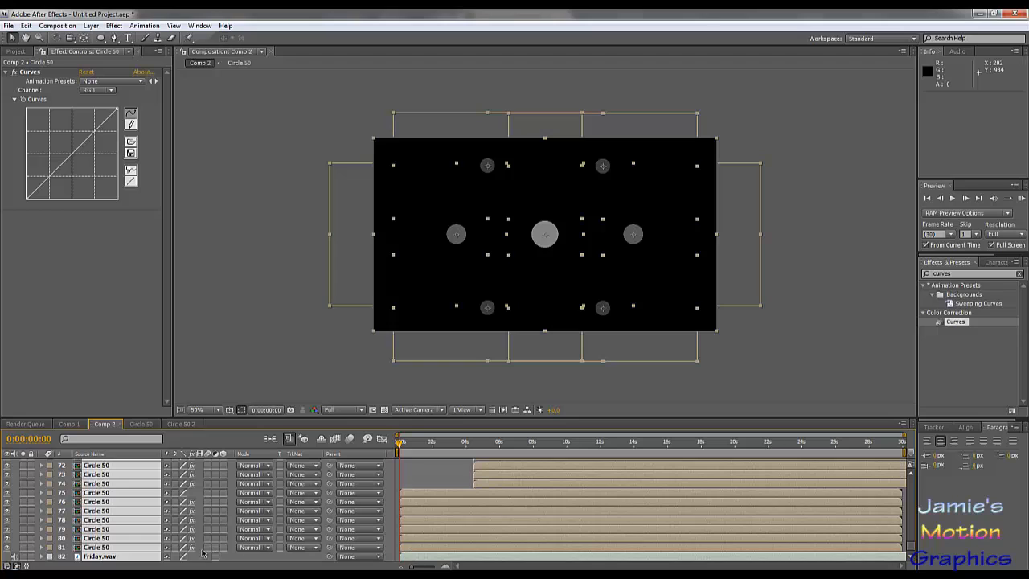
left_click(101, 558, "ctrl")
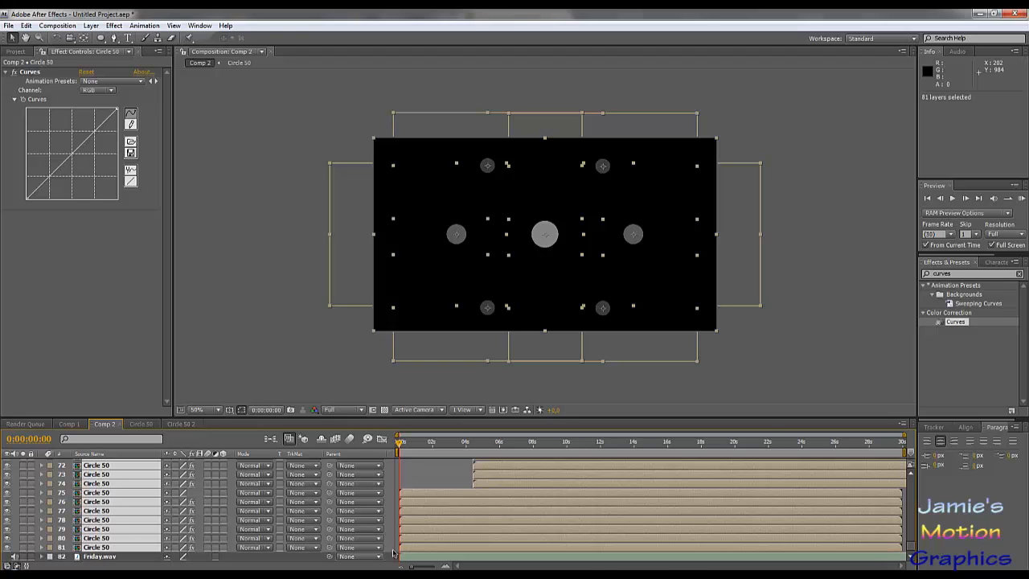
- Display the audio waveform of the Friday.wav layer in Comp 2
left_click(465, 445)
left_click_drag(465, 445, 421, 445)
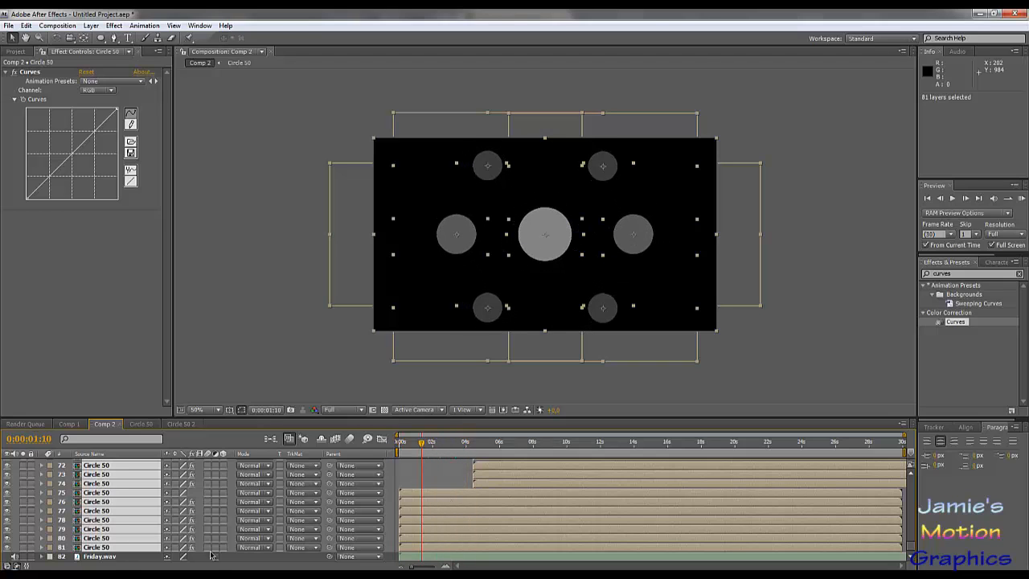
left_click(103, 556)
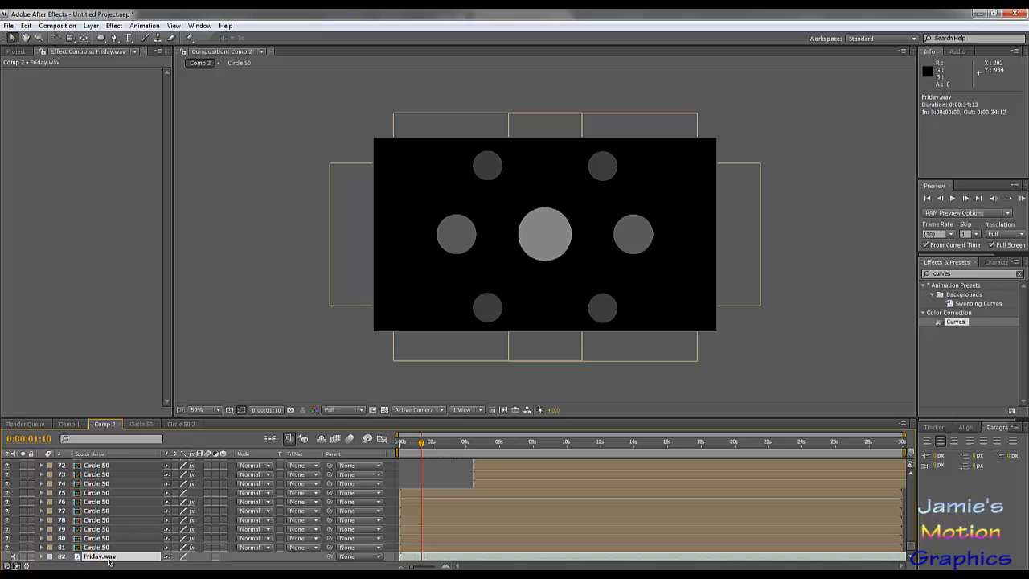
key("l")
key("l")
left_click(98, 503)
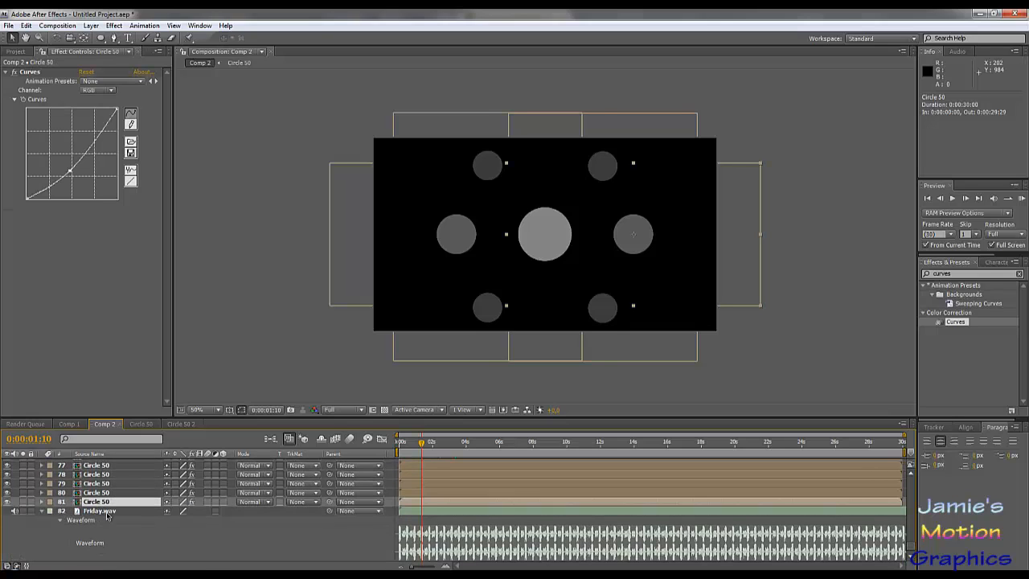
- Shift every layer except Friday.wav 27 frames later so that the first circles start on the beat at 0:00:00:27
key("ctrl+a")
left_click(100, 512, "ctrl")
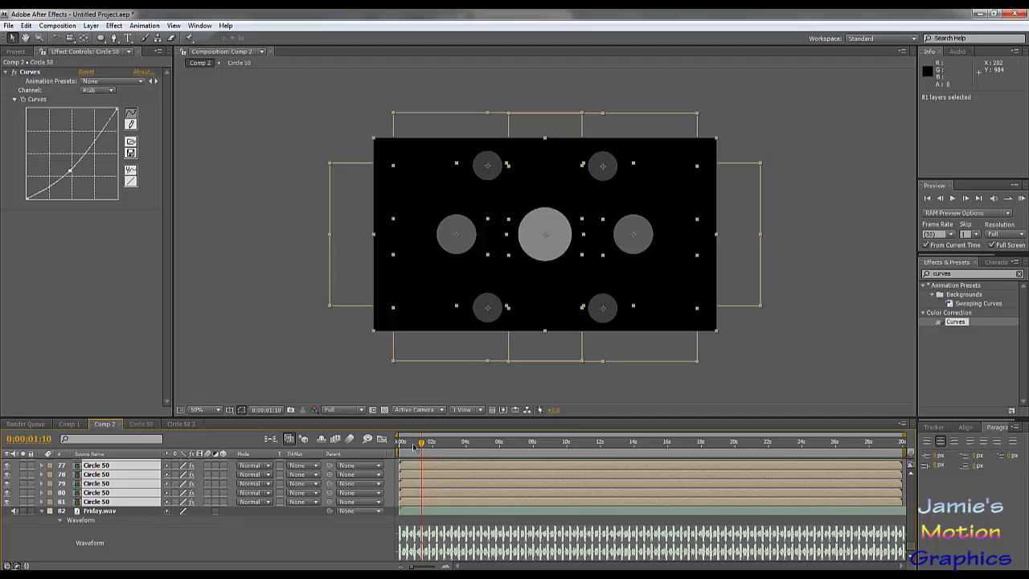
left_click(398, 444)
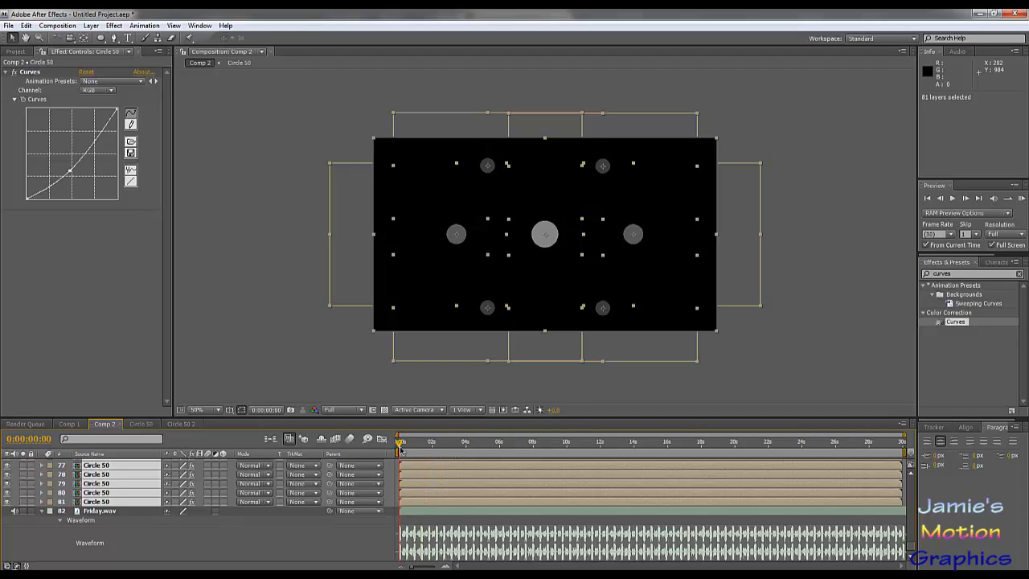
left_click_drag(399, 450, 416, 455)
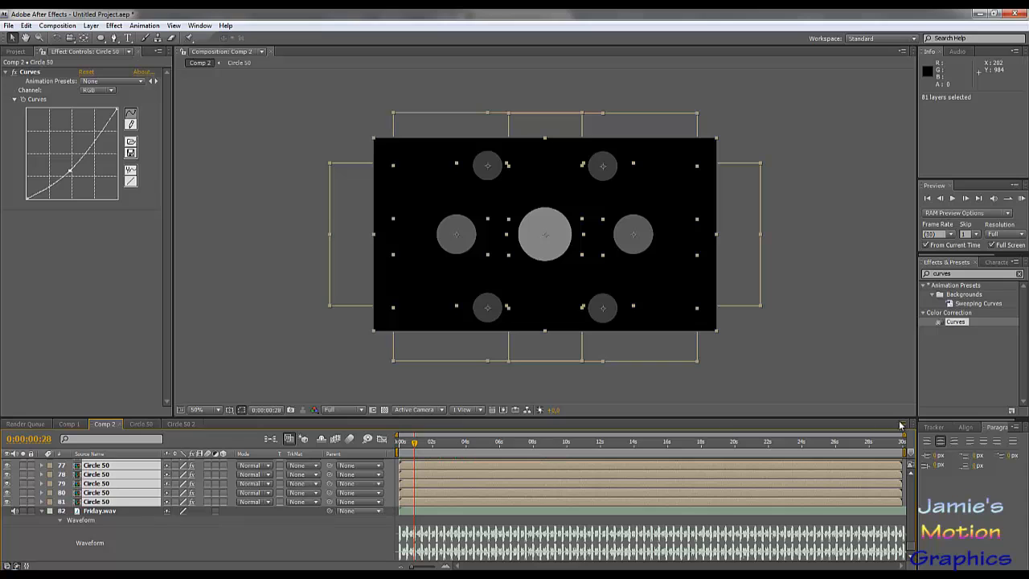
left_click_drag(904, 434, 459, 434)
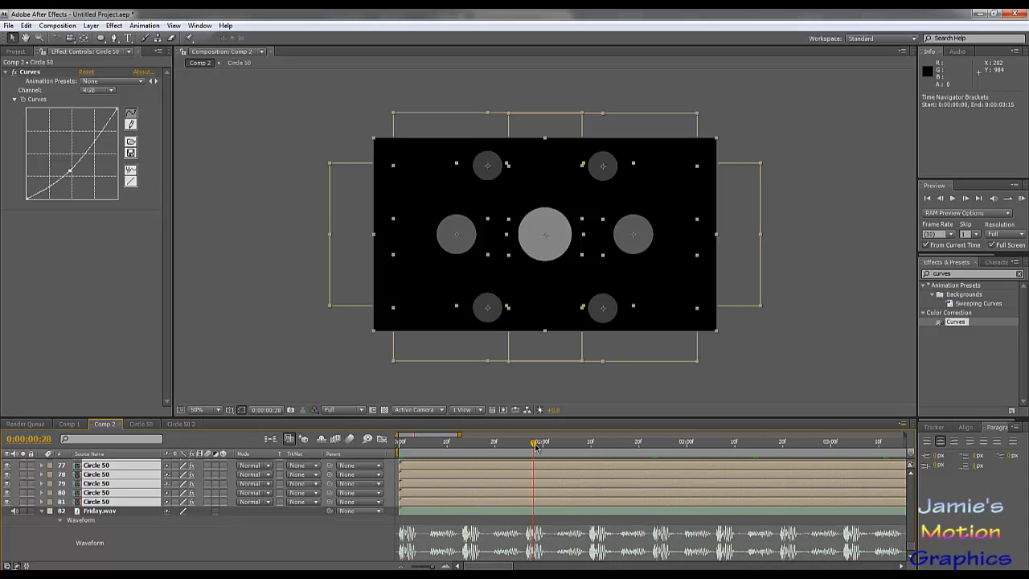
left_click_drag(534, 447, 522, 482)
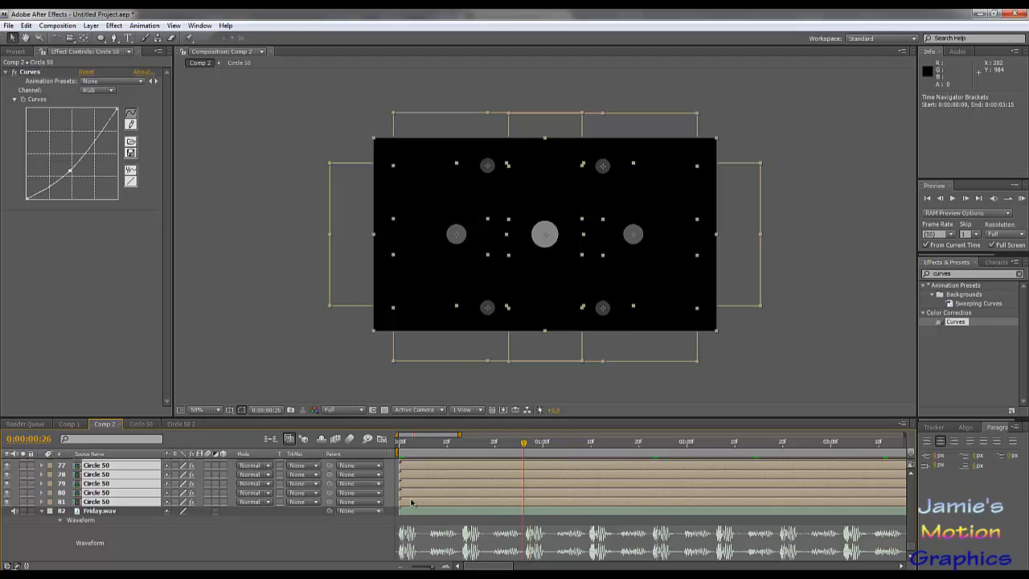
key("Page_Down")
left_click_drag(411, 502, 540, 512)
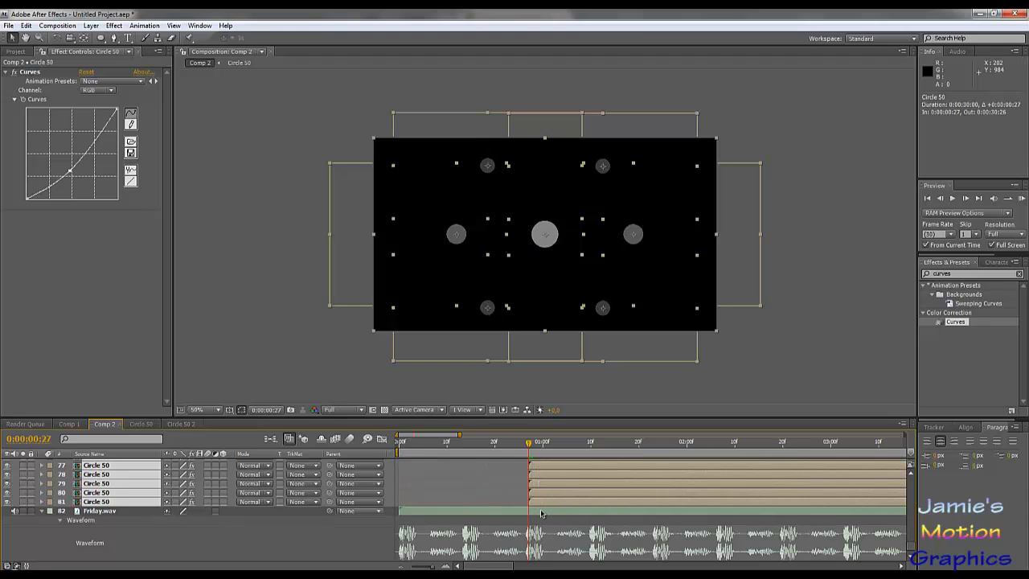
- Deselect all layers and play a RAM preview of Comp 2 from the first frame
key("Home")
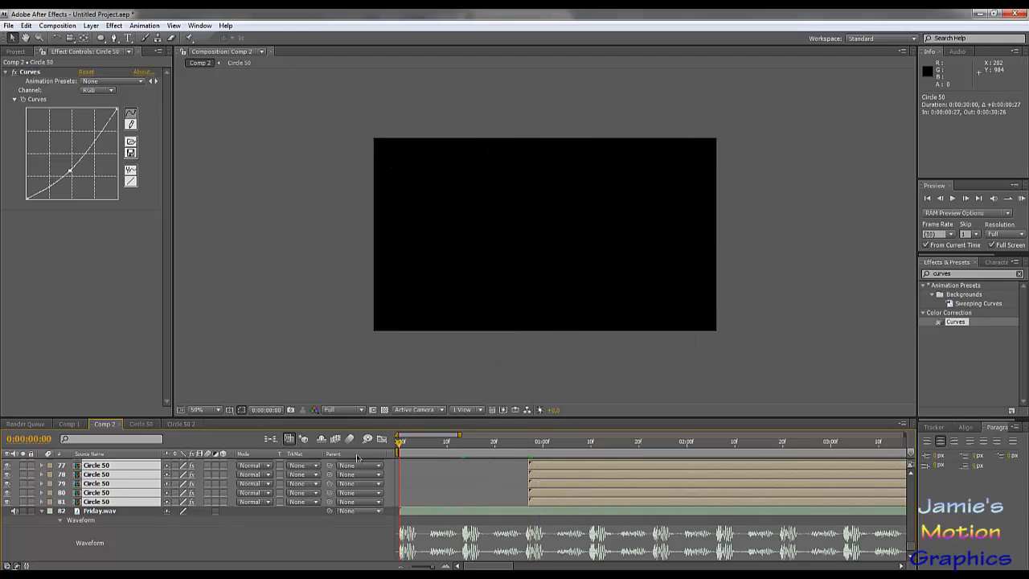
left_click(284, 538)
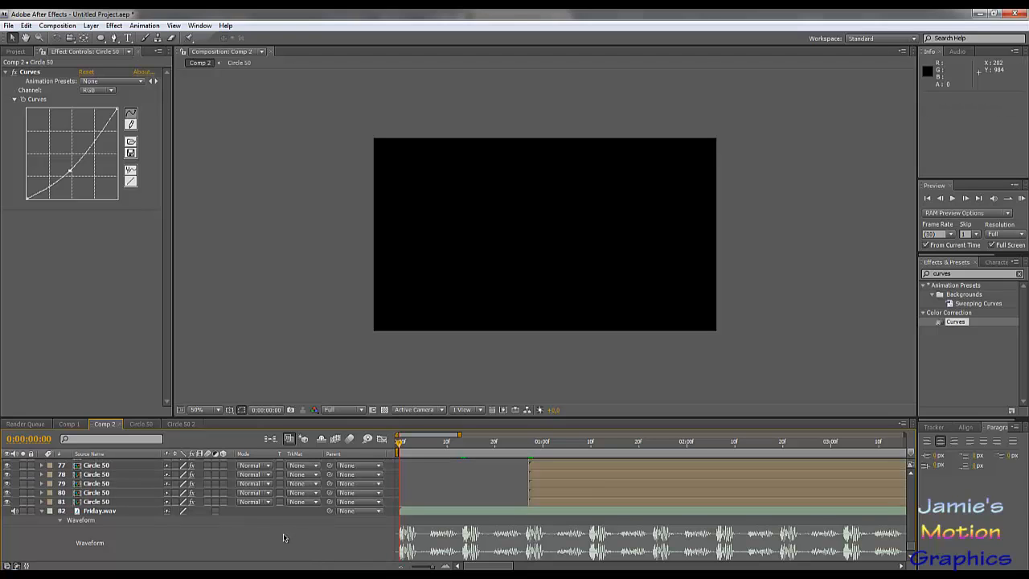
key("KP_0")
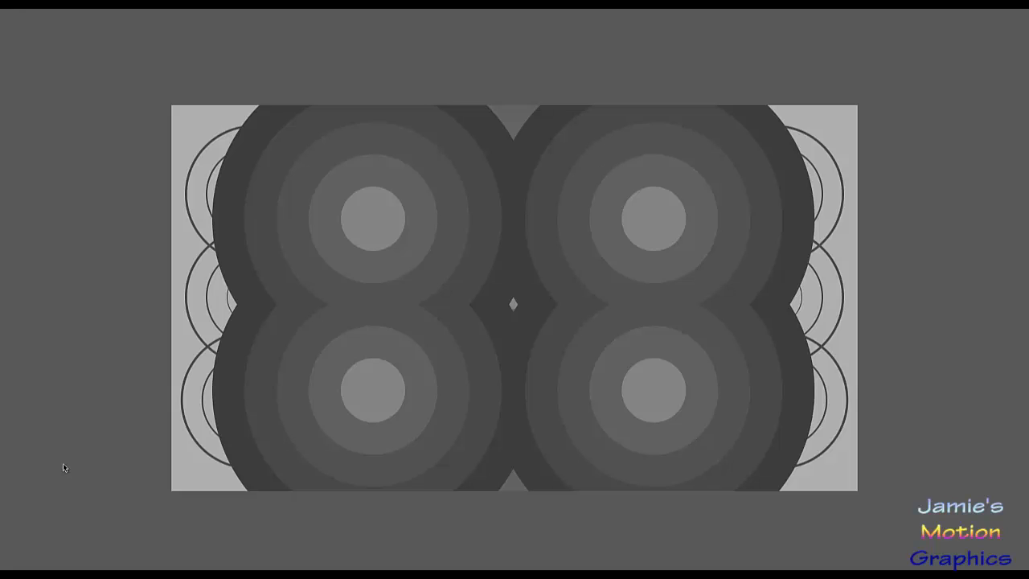
key("space")
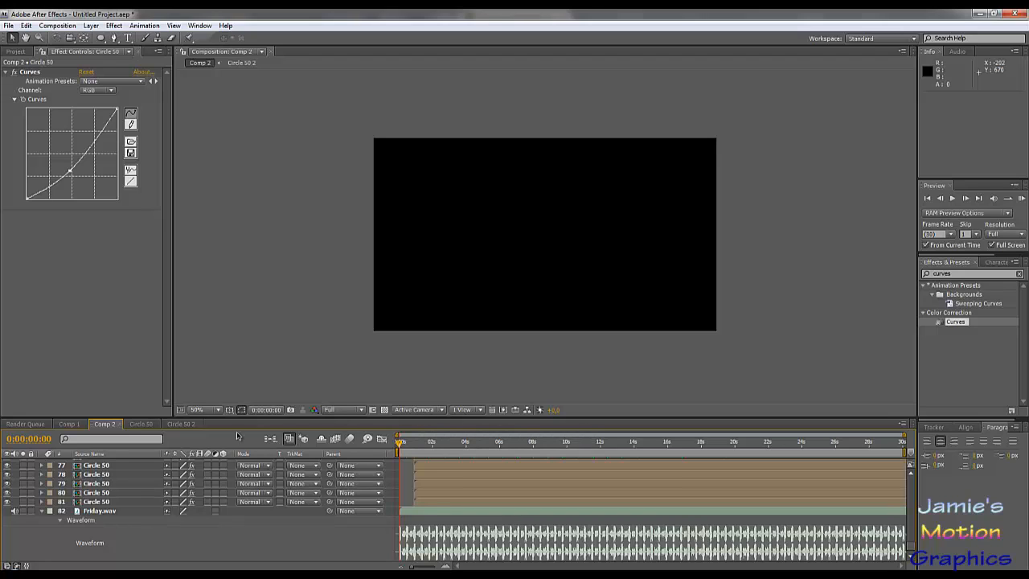
- Time-stretch Gray Solid 1 in the Circle 50 composition to a 50% stretch factor, holding the layer in-point
left_click(180, 424)
left_click(142, 423)
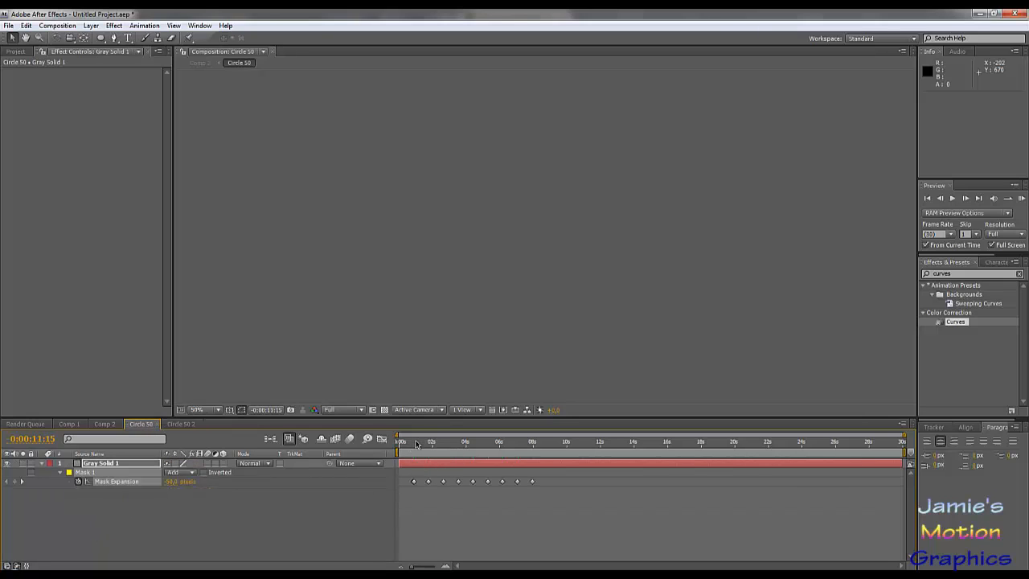
left_click(425, 466)
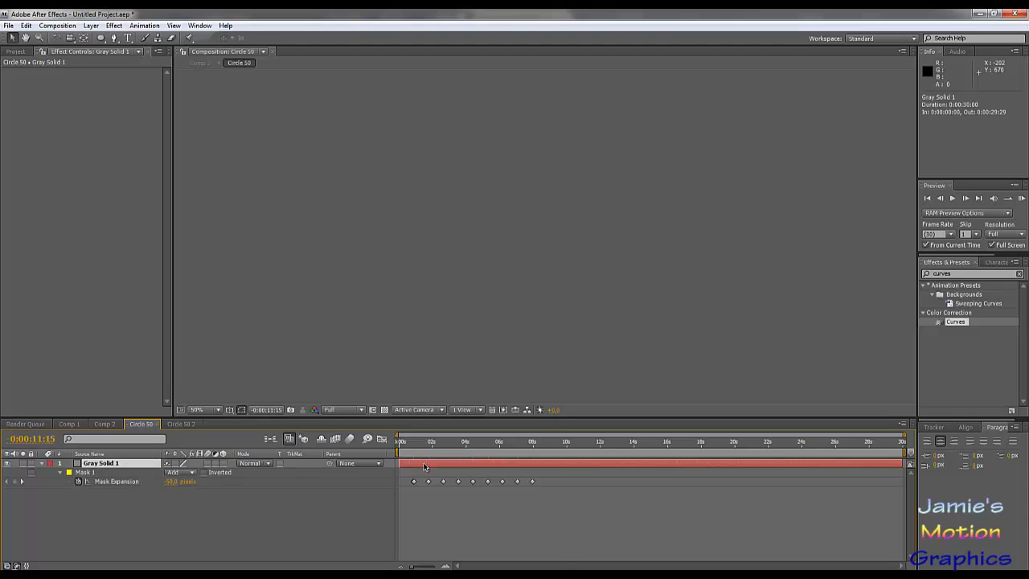
right_click(424, 467)
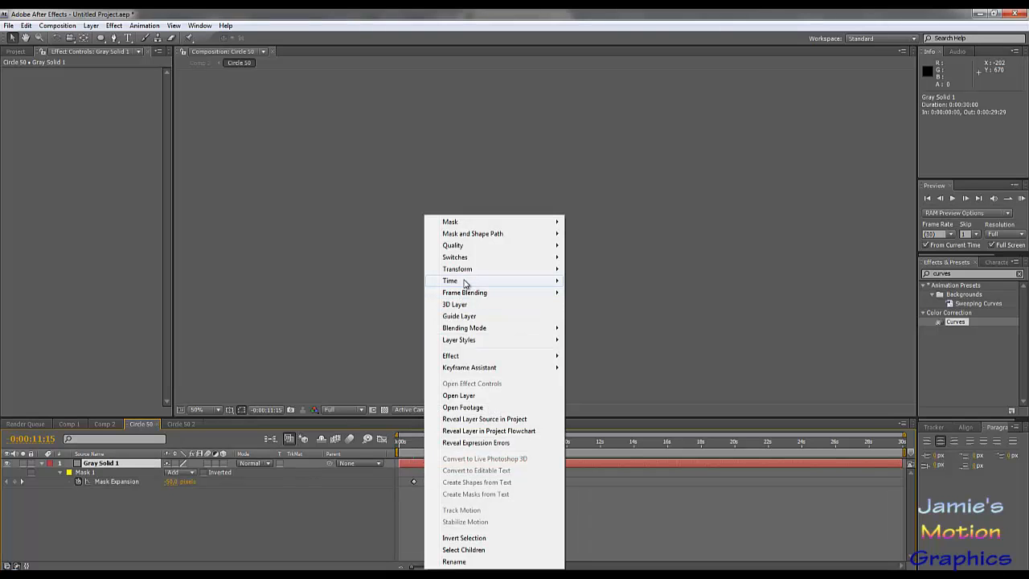
mouse_move(468, 282)
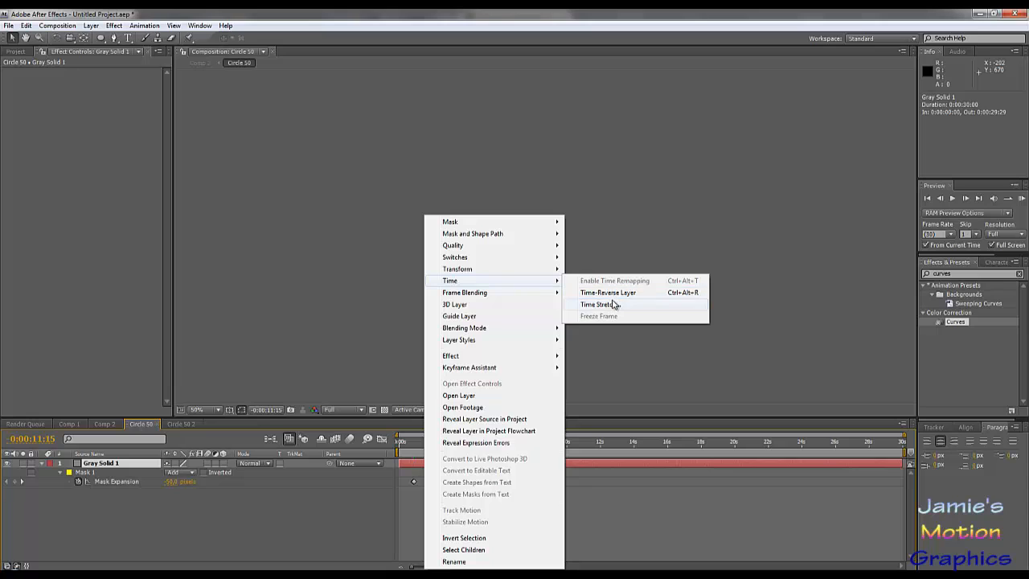
left_click(613, 304)
type("50")
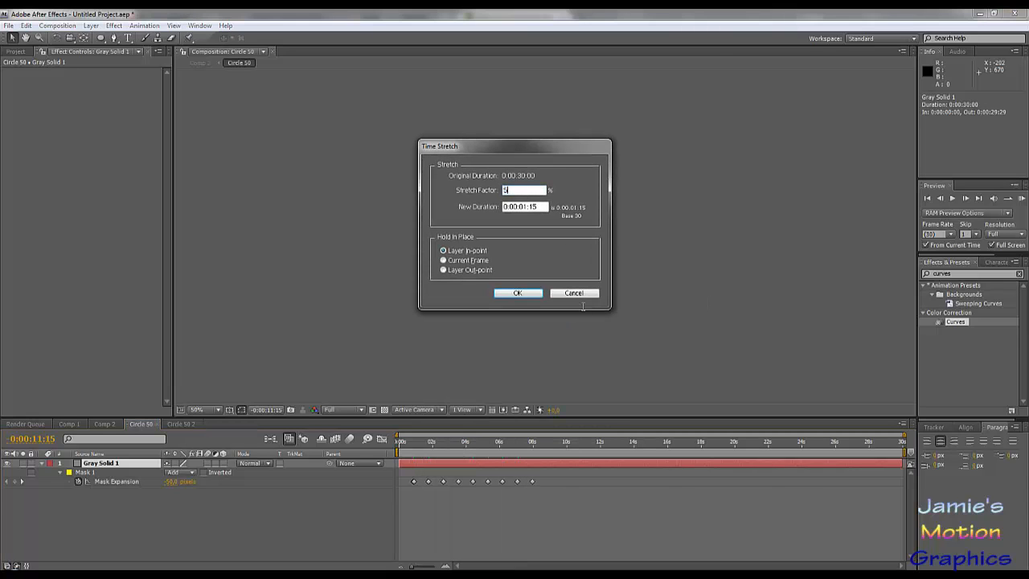
left_click(519, 294)
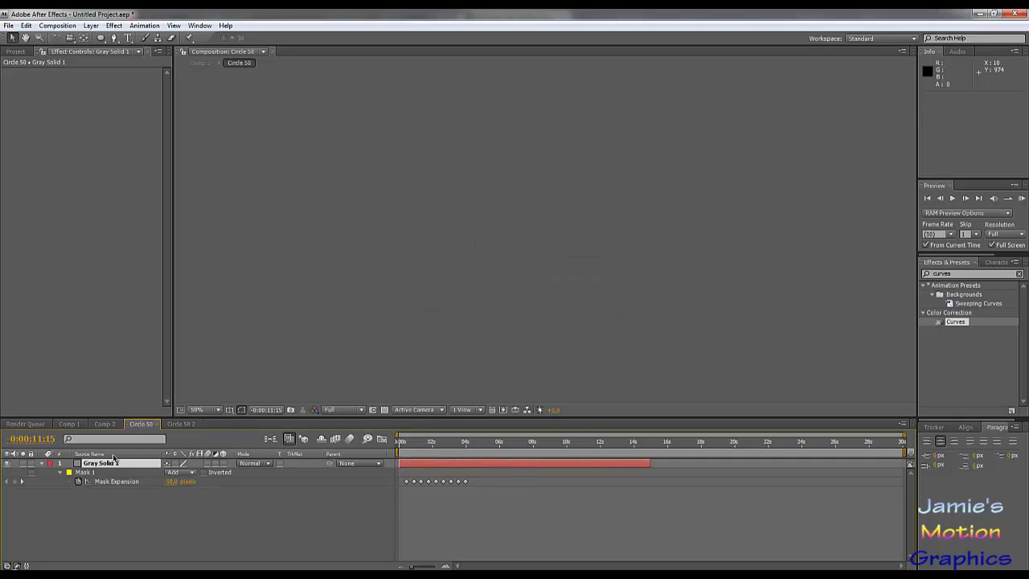
- Play a RAM preview of Comp 2, then scrub to 0:00:17:21 and review the layers' start times
left_click(68, 424)
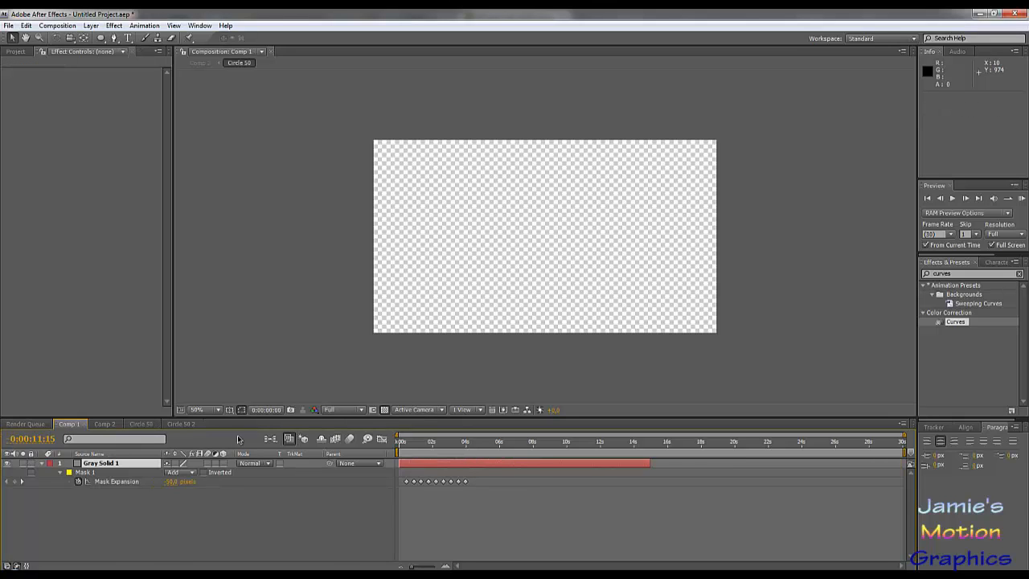
left_click(105, 422)
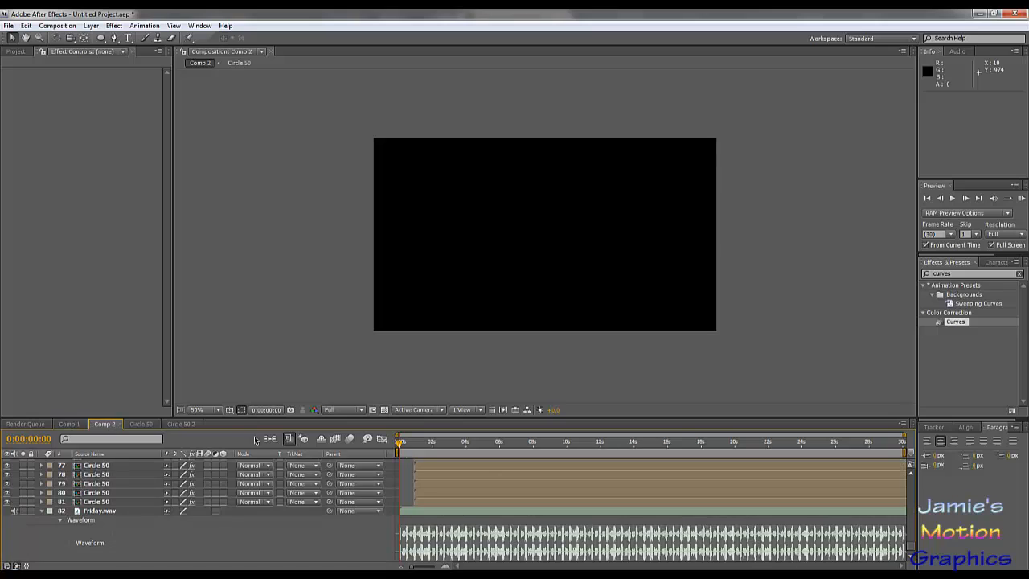
key("KP_0")
scroll(448, 479, "up", 5)
scroll(462, 470, "up", 20)
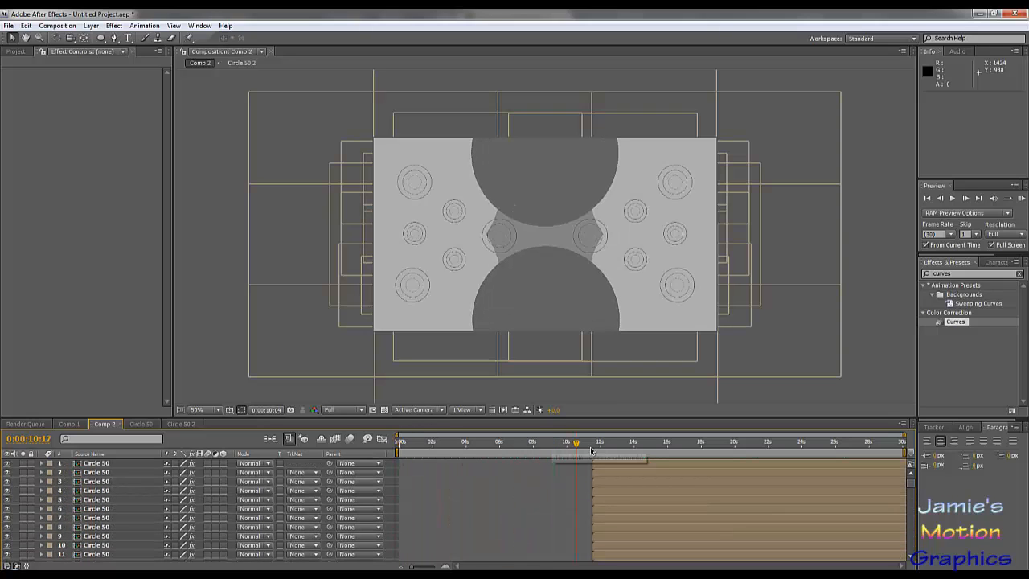
left_click_drag(555, 447, 700, 480)
scroll(861, 506, "down", 10)
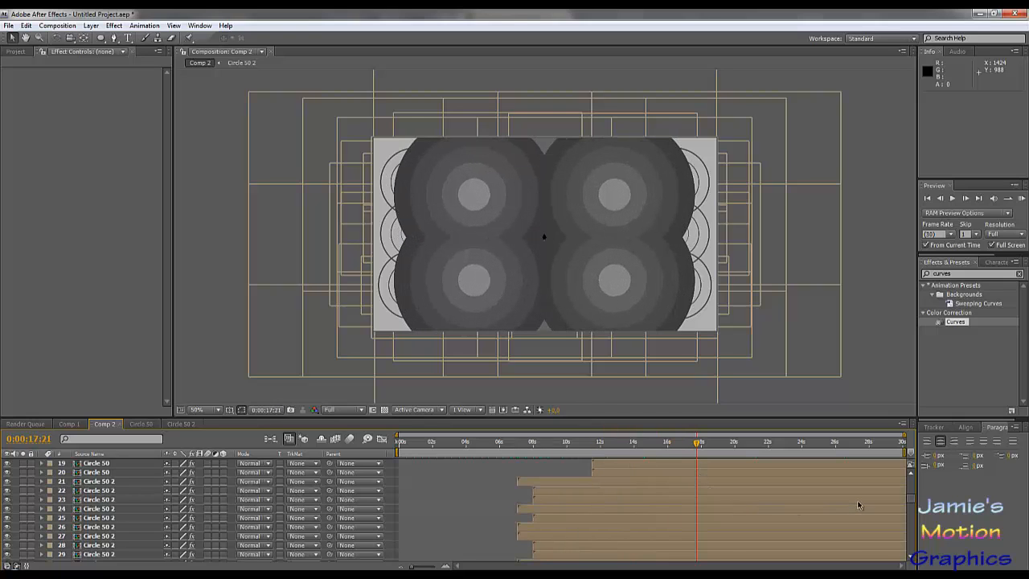
scroll(679, 496, "up", 10)
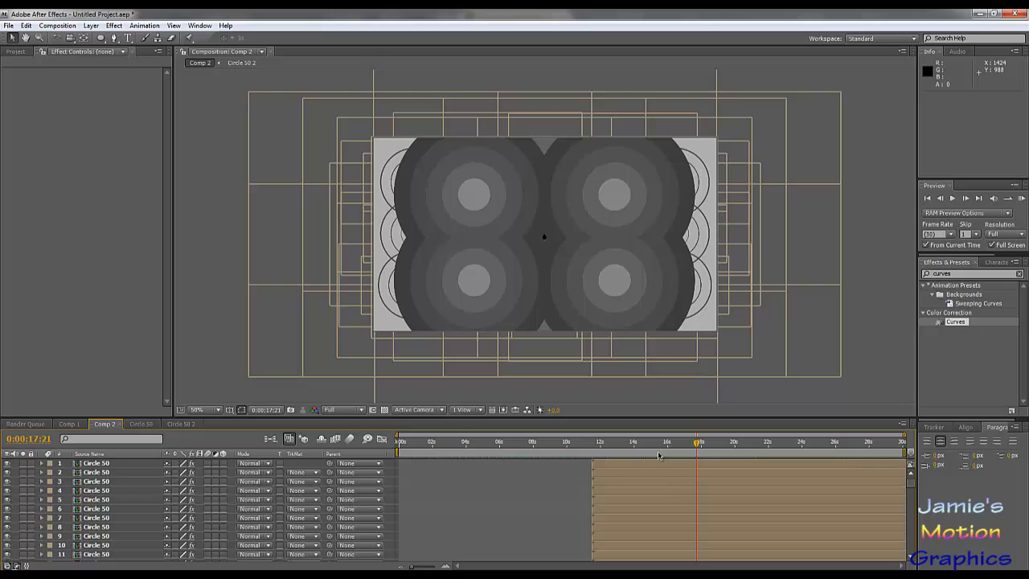
- Zoom the Comp 2 timeline to 0:00:12:06–0:00:14:04 and align the current time with the Friday.wav waveform peak at 0:00:12:25
left_click_drag(649, 447, 613, 447)
scroll(641, 505, "down", 13)
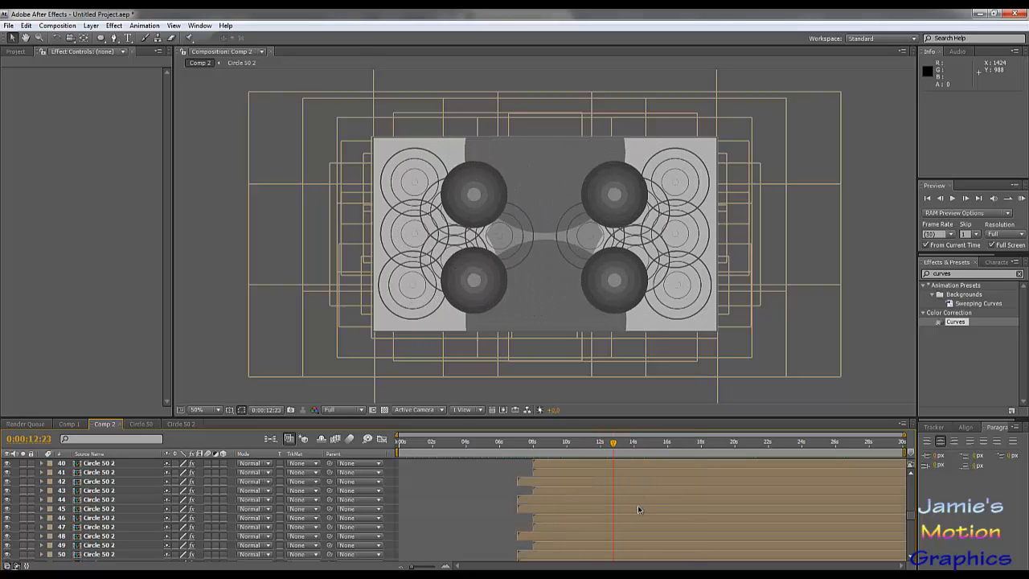
scroll(639, 509, "down", 12)
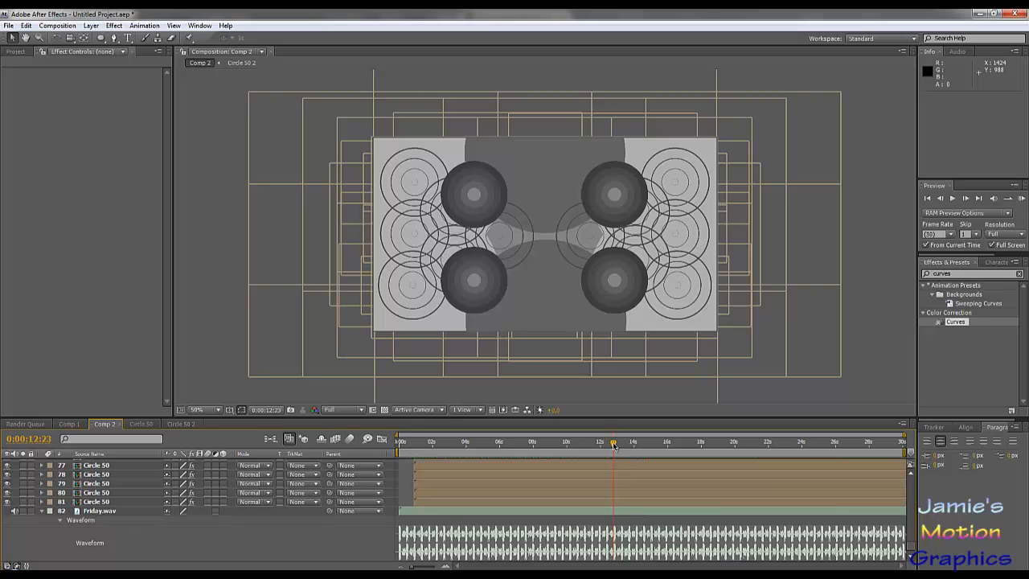
left_click_drag(613, 447, 617, 447)
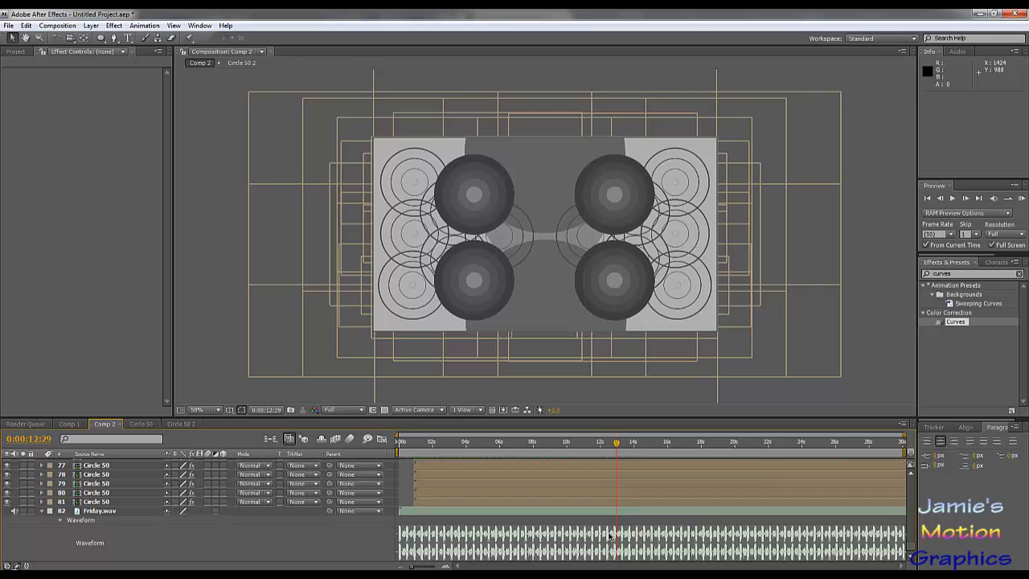
scroll(595, 507, "up", 2)
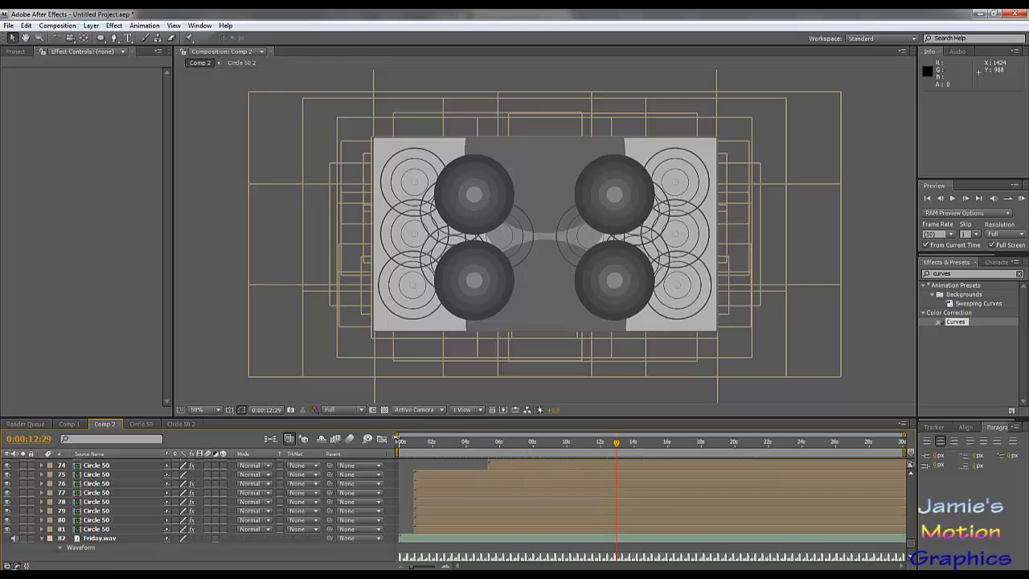
left_click_drag(398, 438, 601, 437)
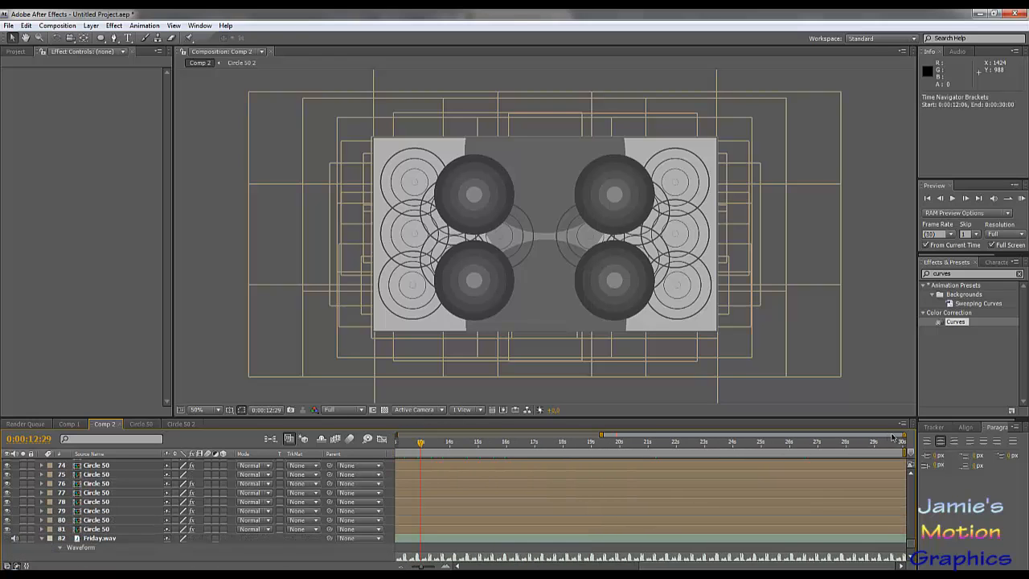
left_click_drag(903, 436, 636, 441)
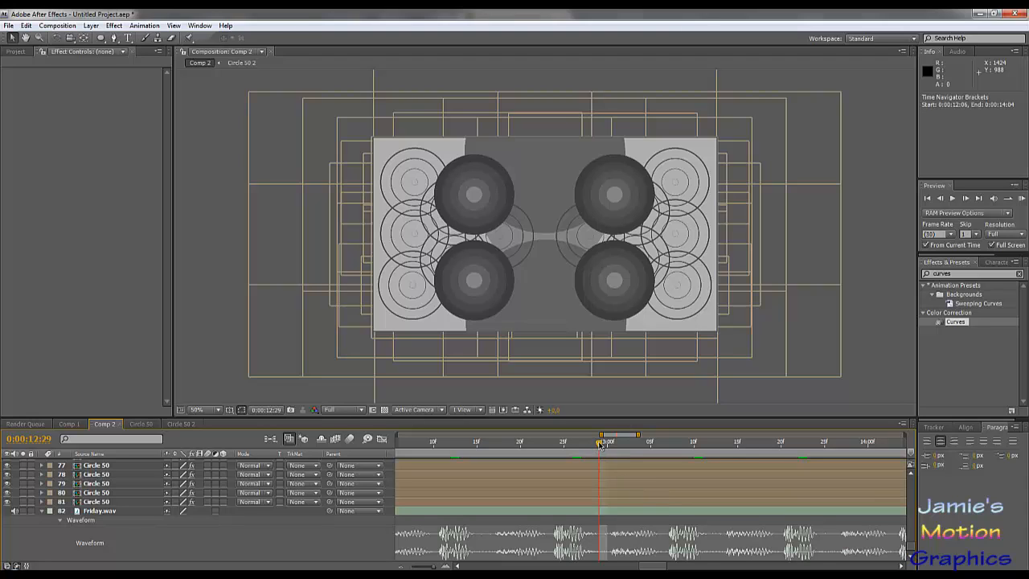
left_click_drag(601, 443, 562, 455)
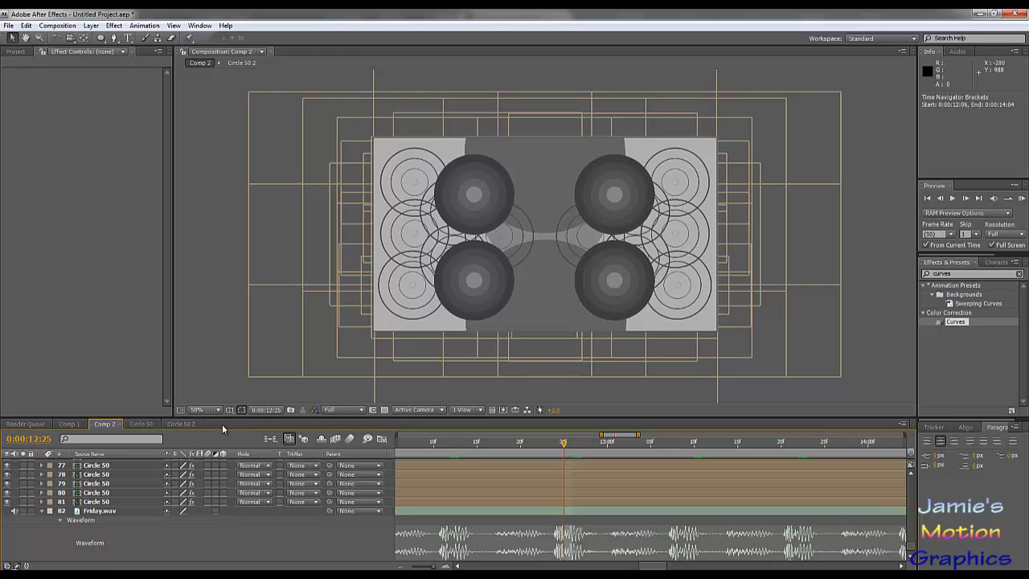
- Create a new composition named Final Design with the existing size, frame rate and duration settings
left_click(90, 26)
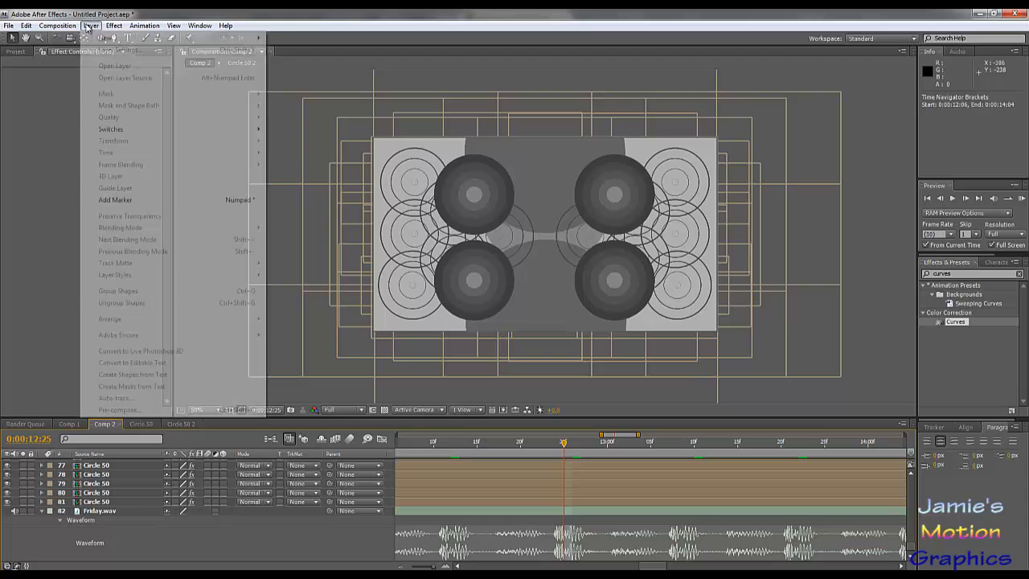
mouse_move(100, 38)
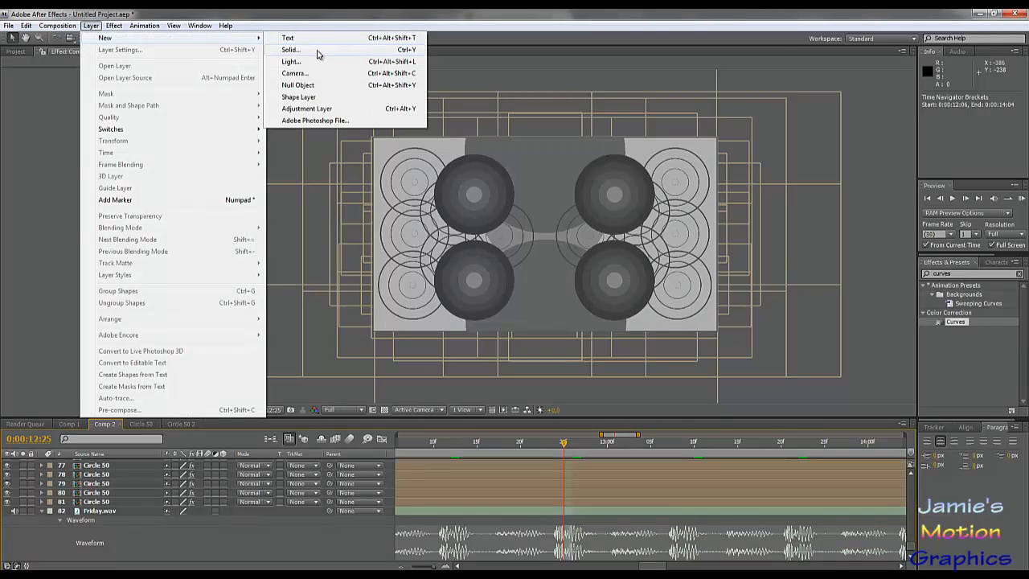
mouse_move(57, 25)
left_click(88, 37)
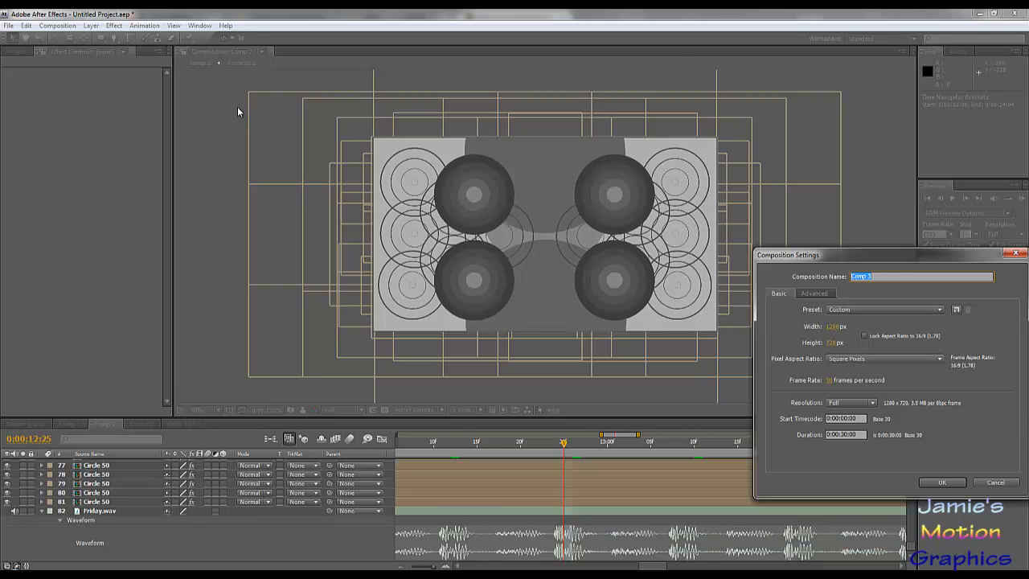
type("fina")
type("l Design")
key("Return")
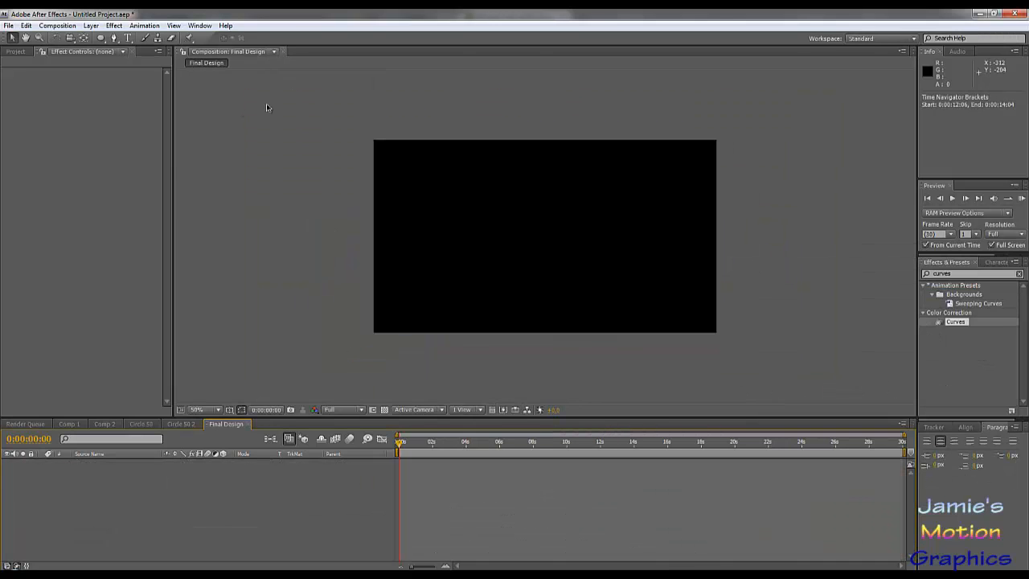
- Place Comp 2 in the Final Design composition as a layer and apply the Curves effect to it
left_click(16, 51)
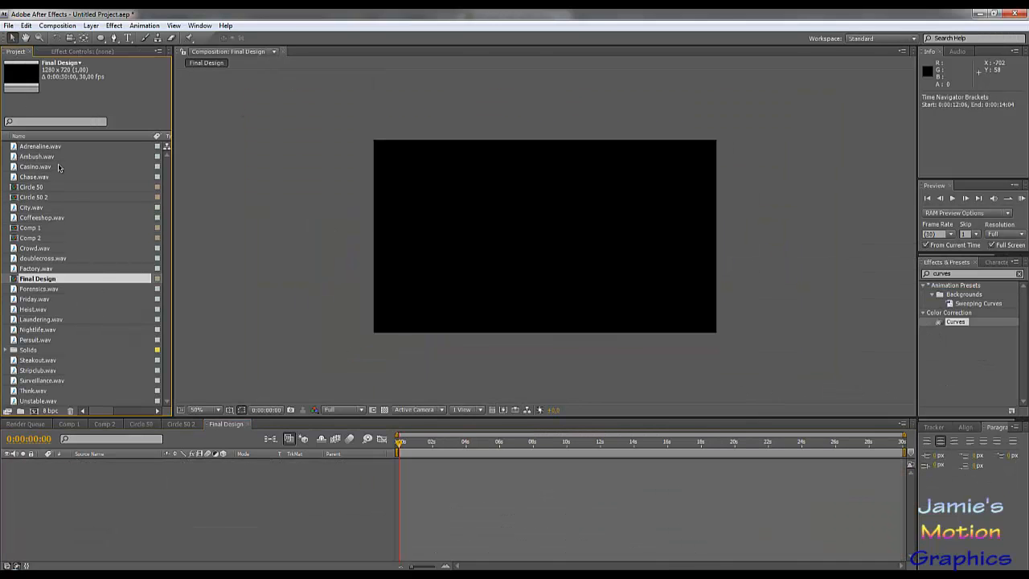
left_click_drag(44, 242, 128, 489)
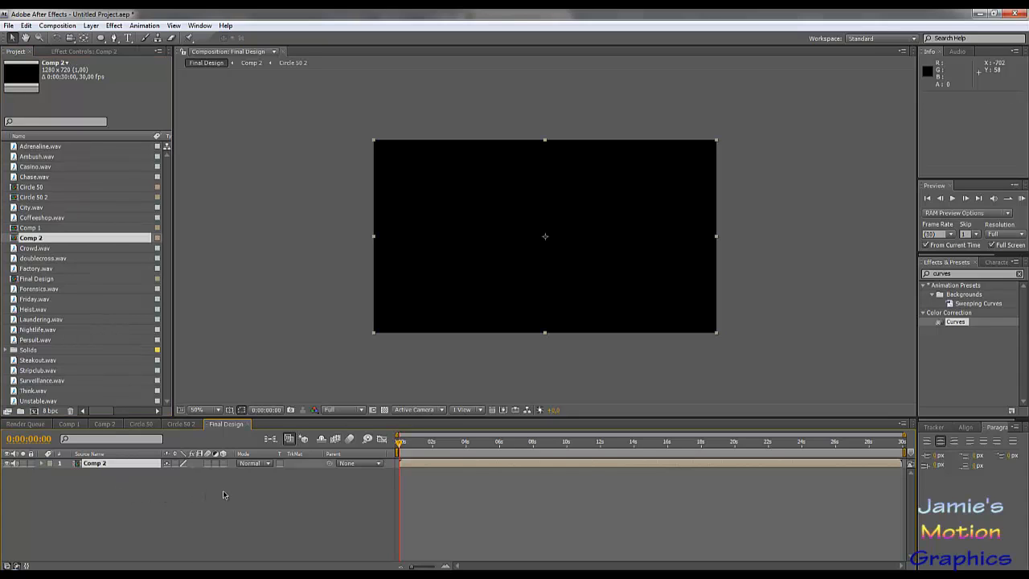
left_click(438, 443)
left_click_drag(413, 447, 374, 458)
left_click_drag(946, 336, 102, 465)
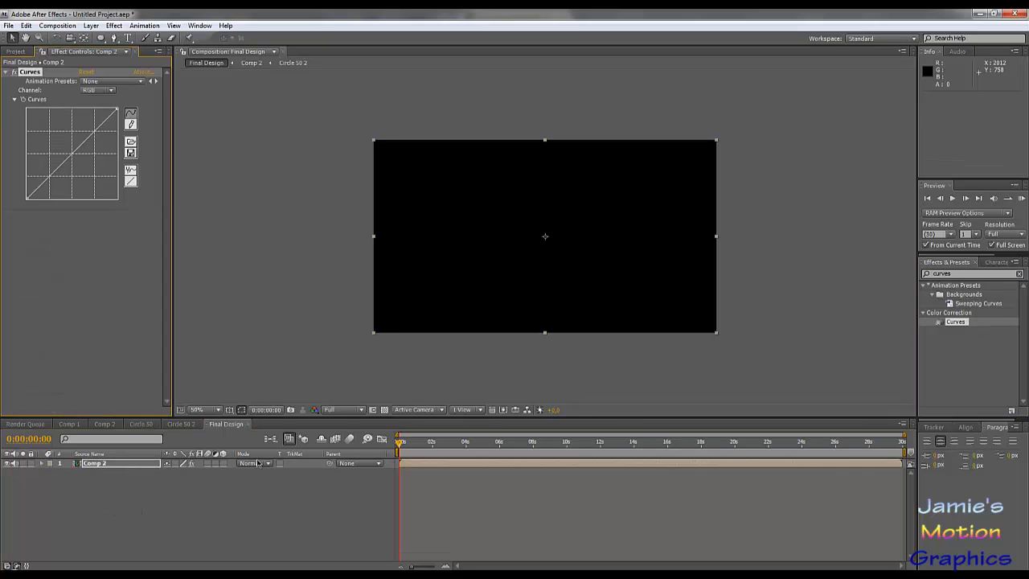
- At 0:00:08:11, shape the Red channel curve on Comp 2 into a steep S with darker shadows and boosted highlights
left_click_drag(399, 443, 459, 444)
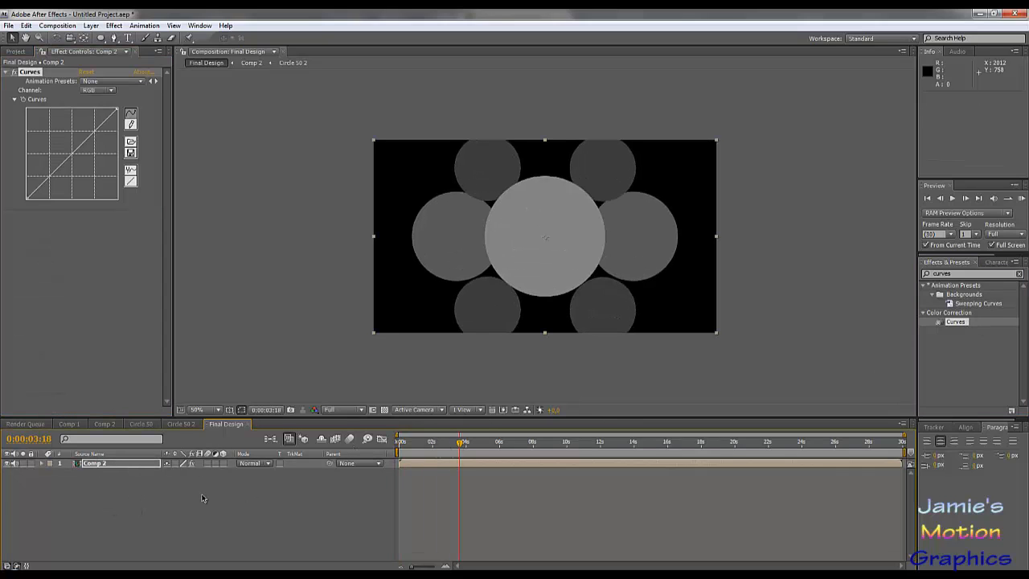
mouse_move(537, 444)
left_mouse_down()
mouse_move(567, 444)
mouse_move(538, 451)
left_mouse_up()
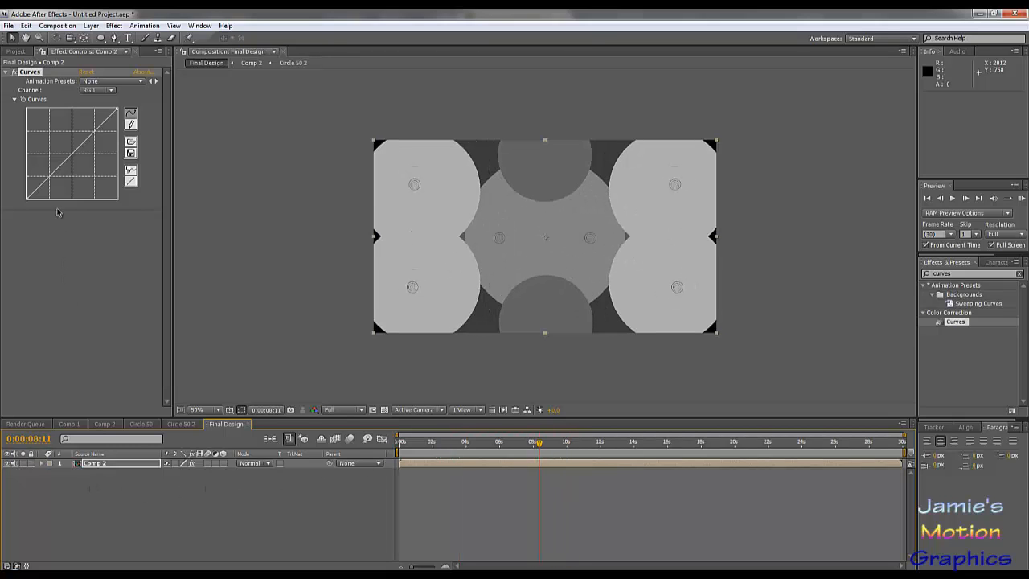
left_click(96, 90)
left_click(101, 105)
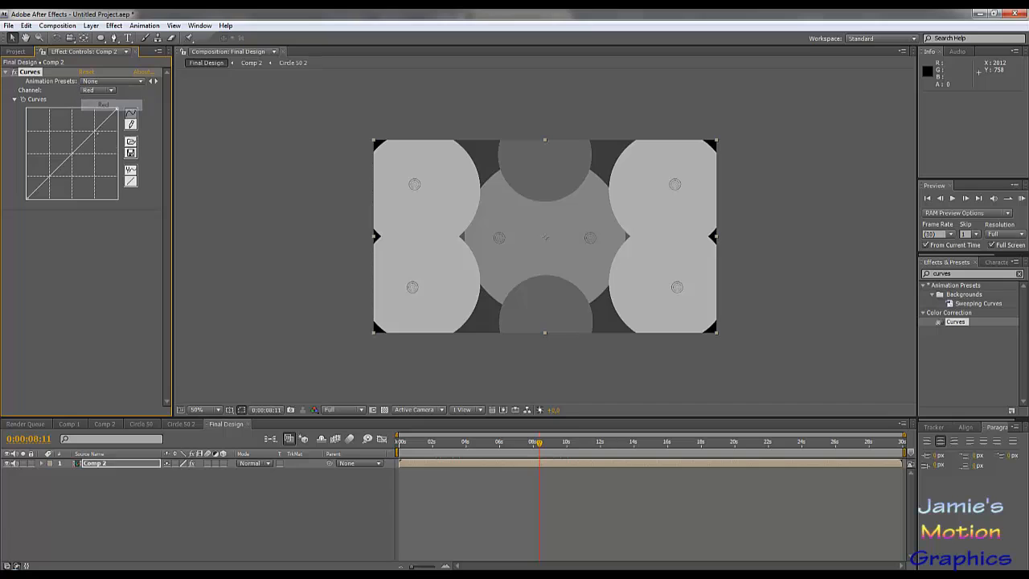
left_click_drag(85, 141, 58, 177)
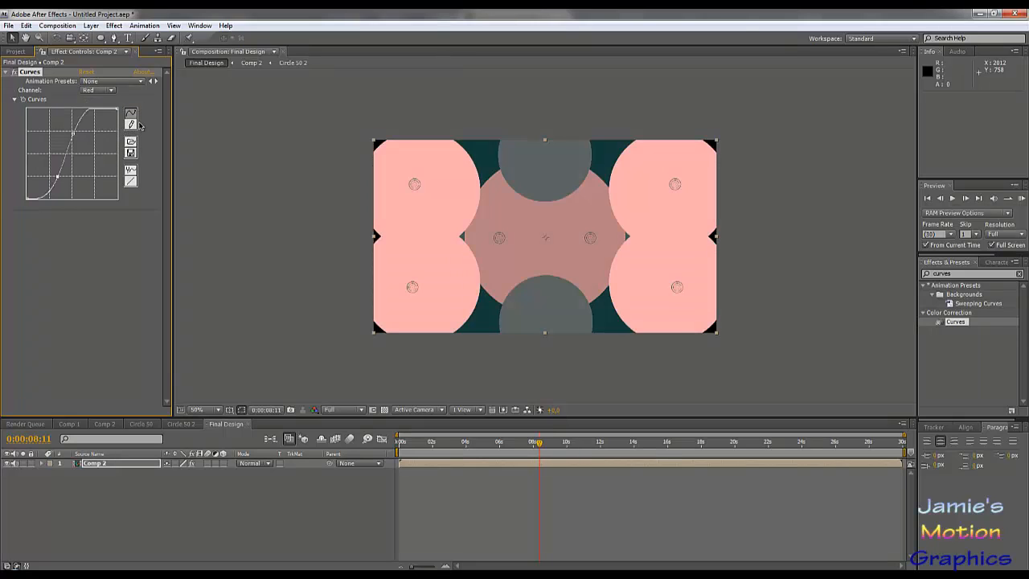
- Shape the Green channel curve on Comp 2 into a gentle S with lowered shadows and slightly raised highlights
left_click(110, 90)
left_click(113, 97)
left_click(98, 90)
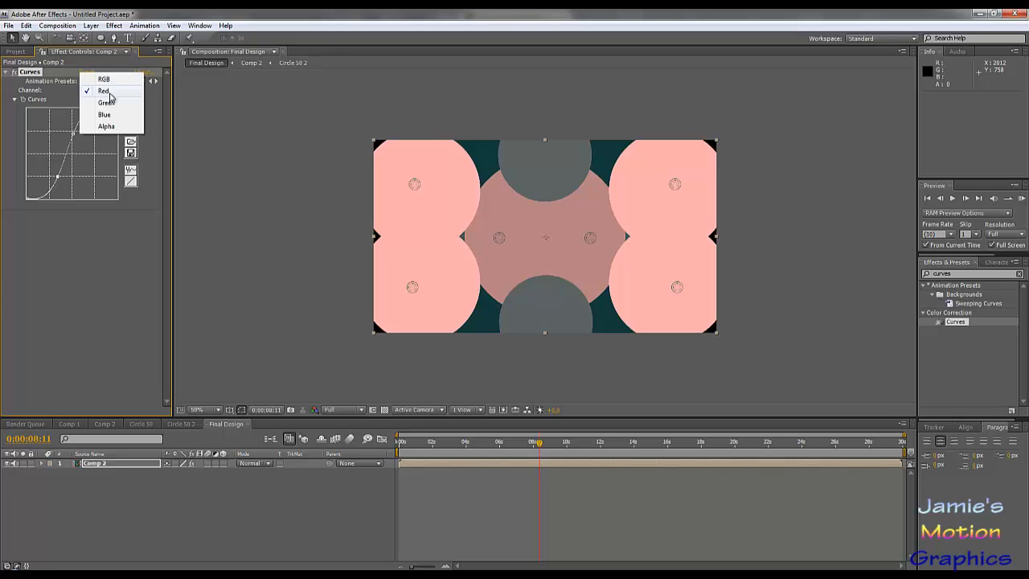
left_click(104, 102)
left_click_drag(94, 132, 92, 122)
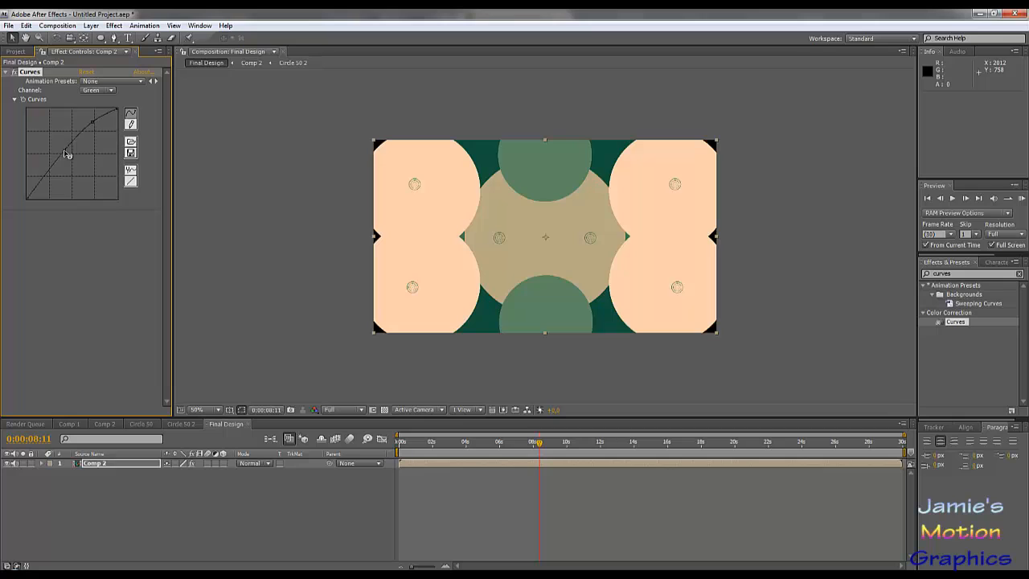
left_click_drag(68, 154, 73, 167)
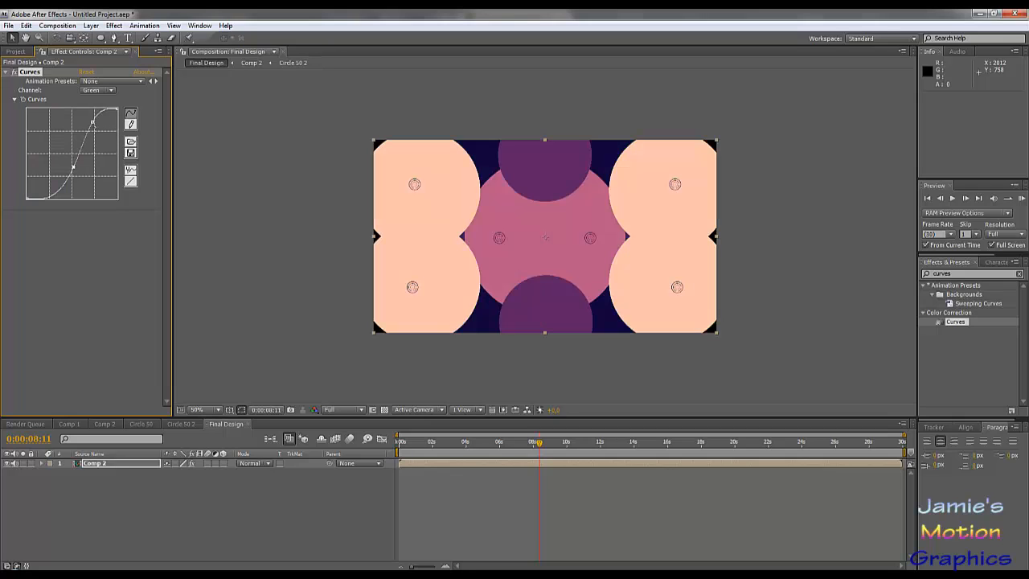
left_click_drag(92, 120, 95, 139)
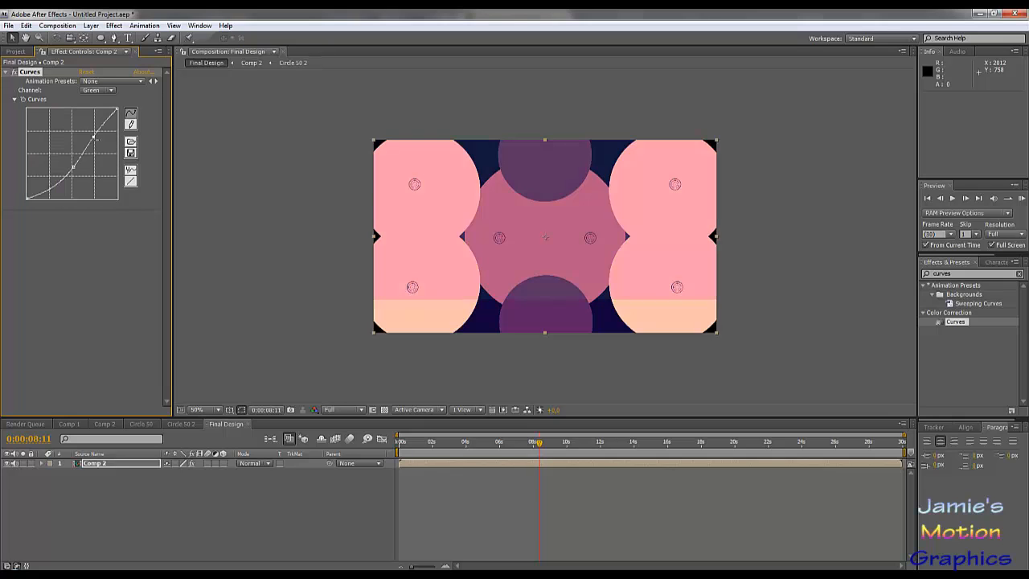
- Reshape the Blue channel curve on Comp 2, raising the shadows and pulling the highlights well down
left_click(104, 92)
left_click(106, 102)
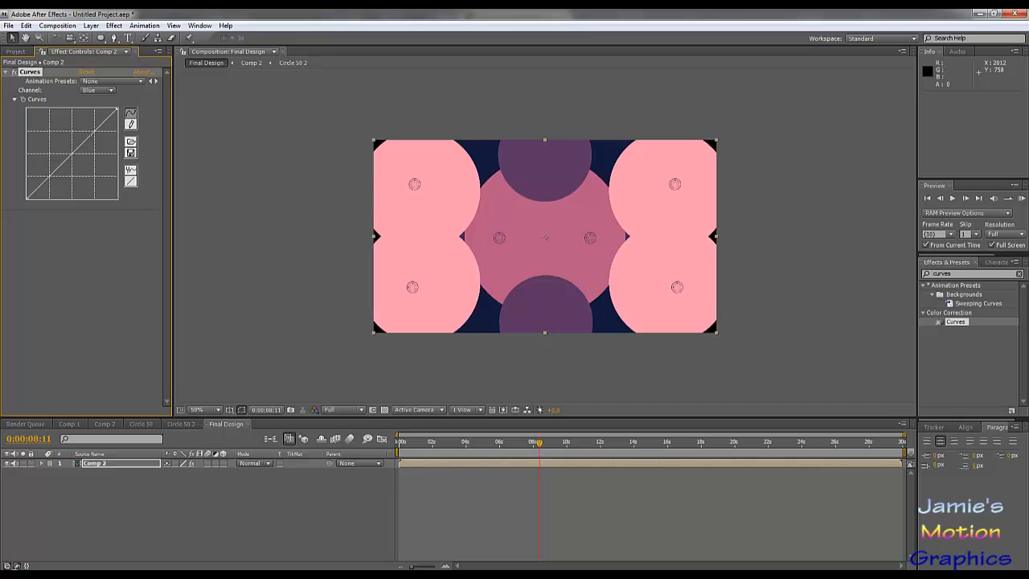
left_click_drag(50, 176, 44, 160)
left_click_drag(88, 120, 94, 183)
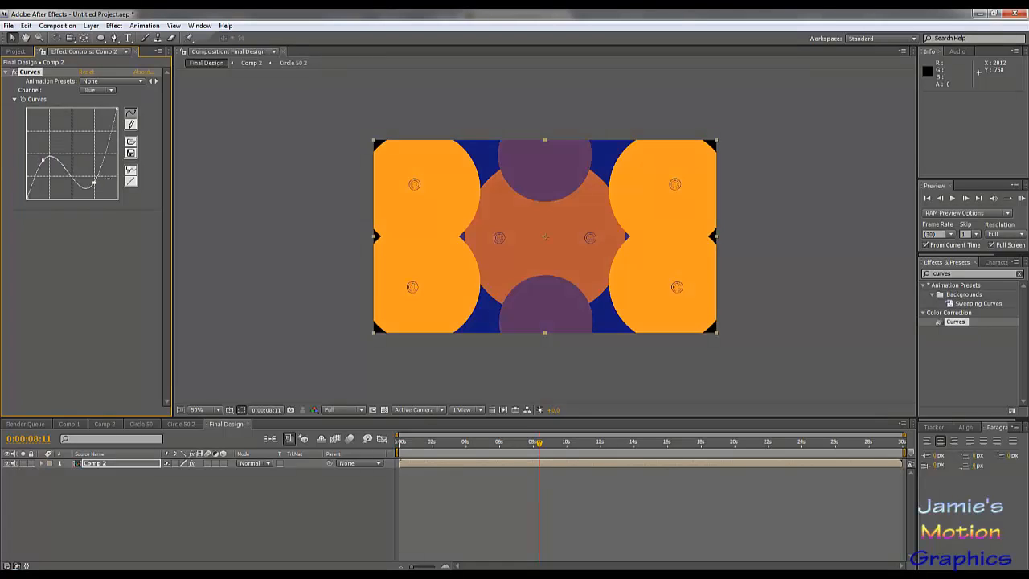
- At 0:00:15:04, rework the Green channel curve to crush the shadows, lift the midtones and dip the highlights
left_click_drag(492, 443, 652, 464)
left_click(101, 90)
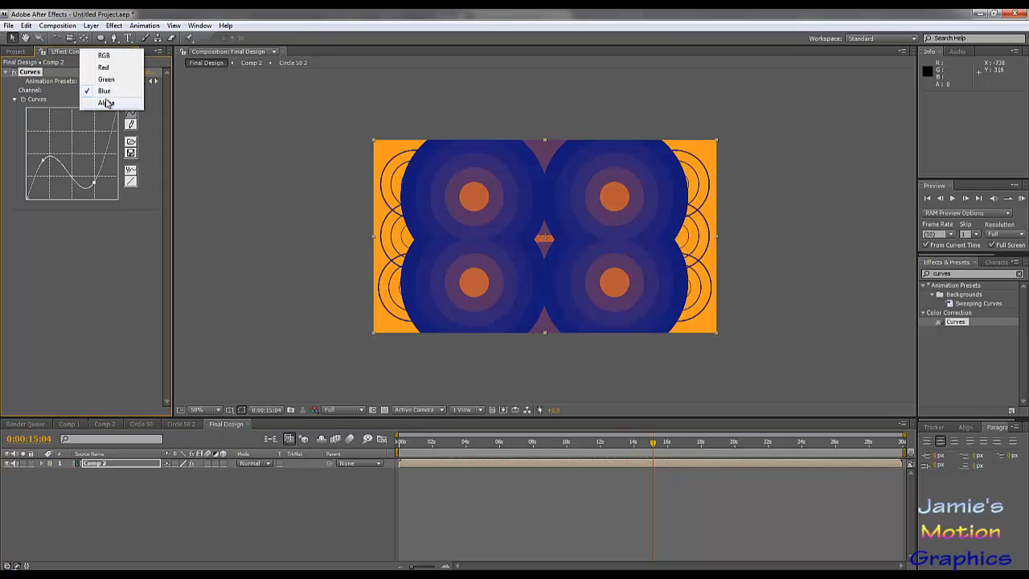
left_click(106, 79)
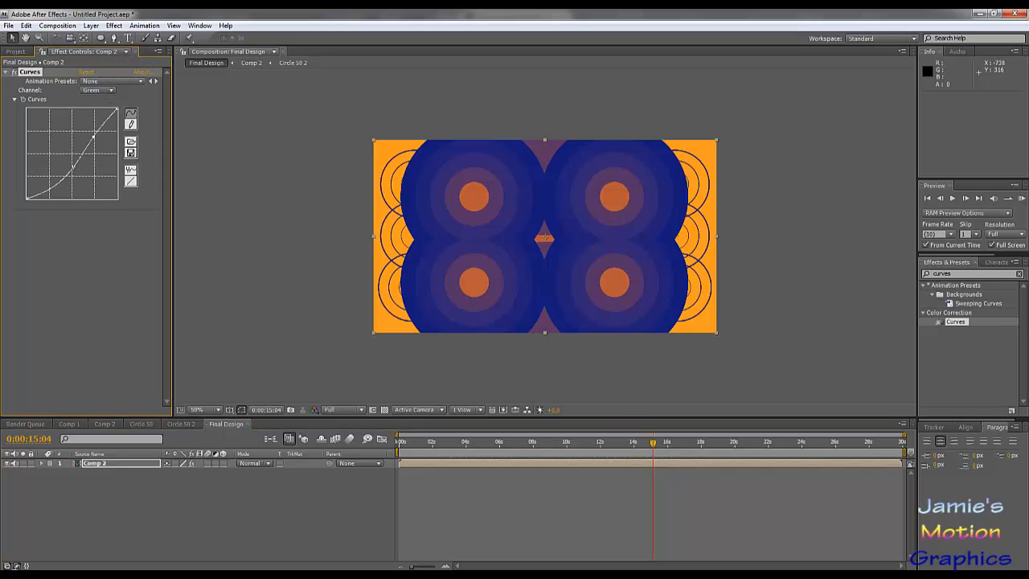
mouse_move(73, 167)
left_mouse_down()
mouse_move(58, 169)
mouse_move(80, 146)
mouse_move(54, 182)
mouse_move(80, 185)
mouse_move(70, 180)
left_mouse_up()
left_click_drag(94, 137, 75, 155)
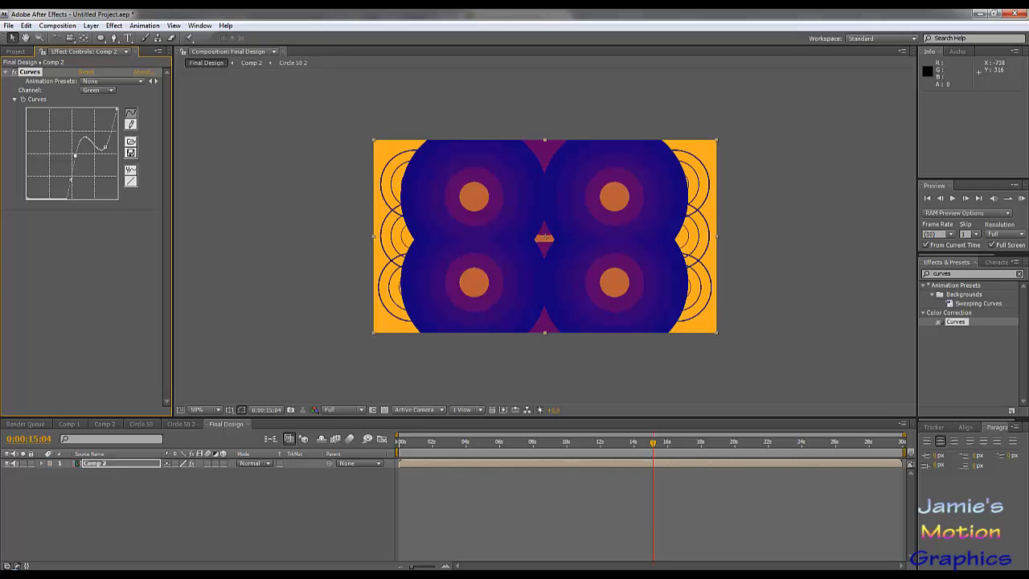
left_click_drag(71, 180, 73, 141)
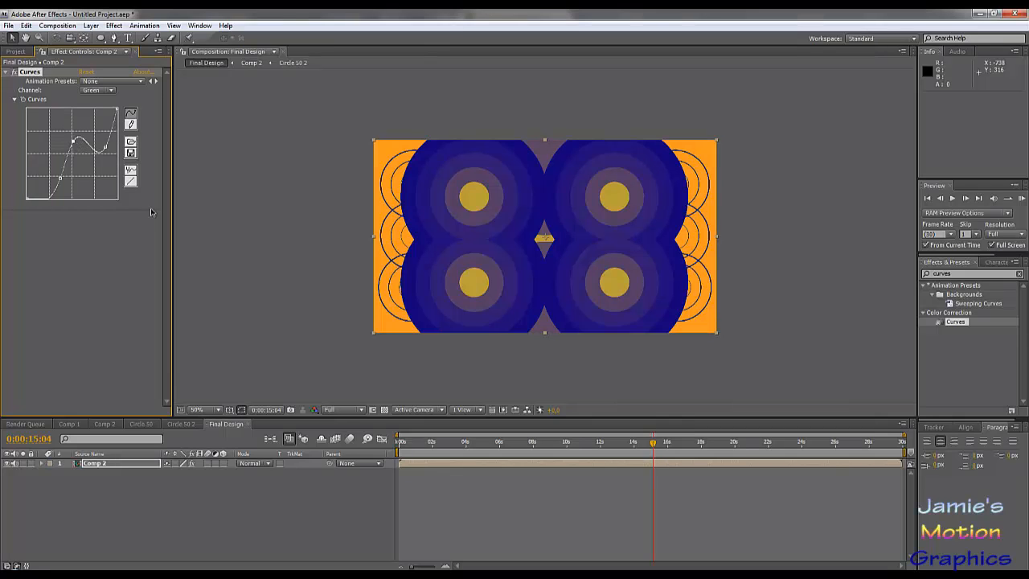
- At 0:00:13:20, reduce the Green channel curve to a single midpoint and bow it strongly upward for brighter greens
left_click_drag(500, 442, 628, 446)
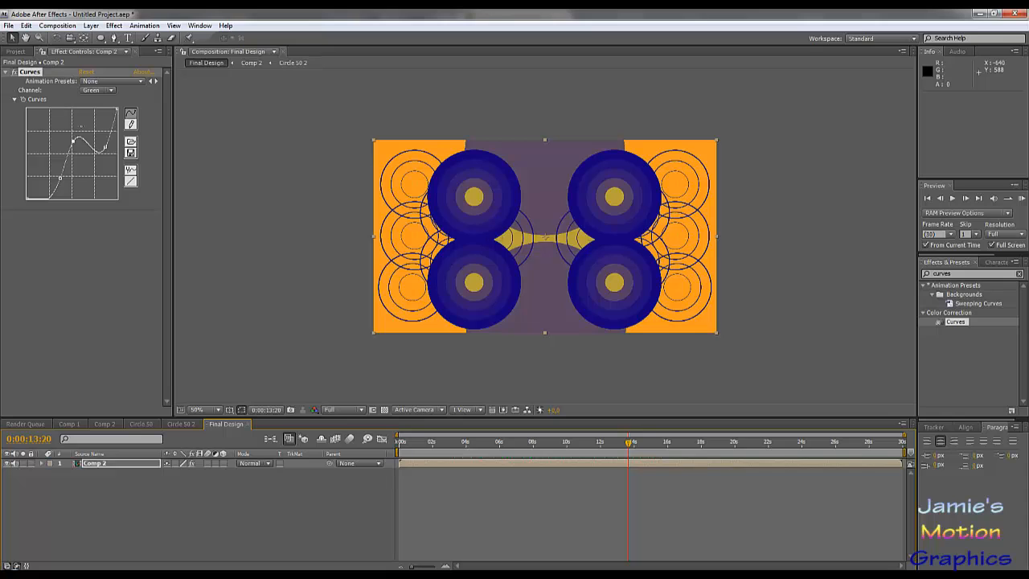
left_click_drag(73, 142, 104, 147)
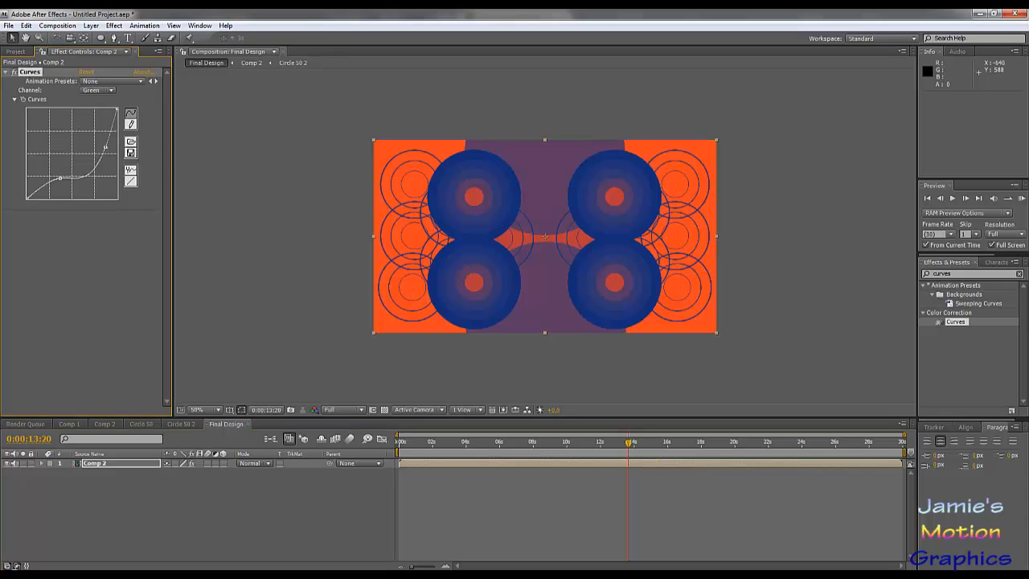
left_click_drag(61, 178, 57, 152)
left_click(78, 166)
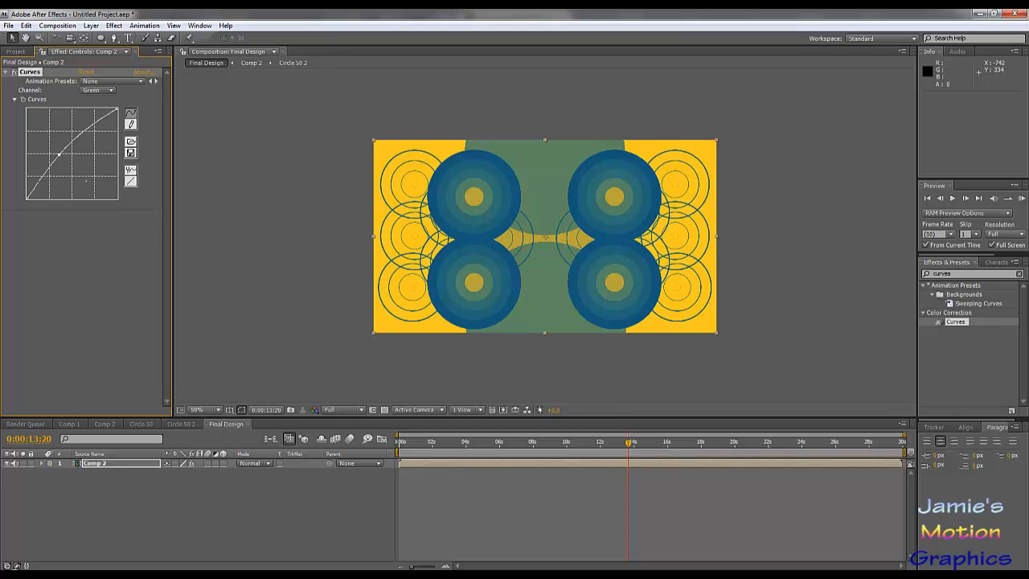
left_click_drag(59, 154, 60, 140)
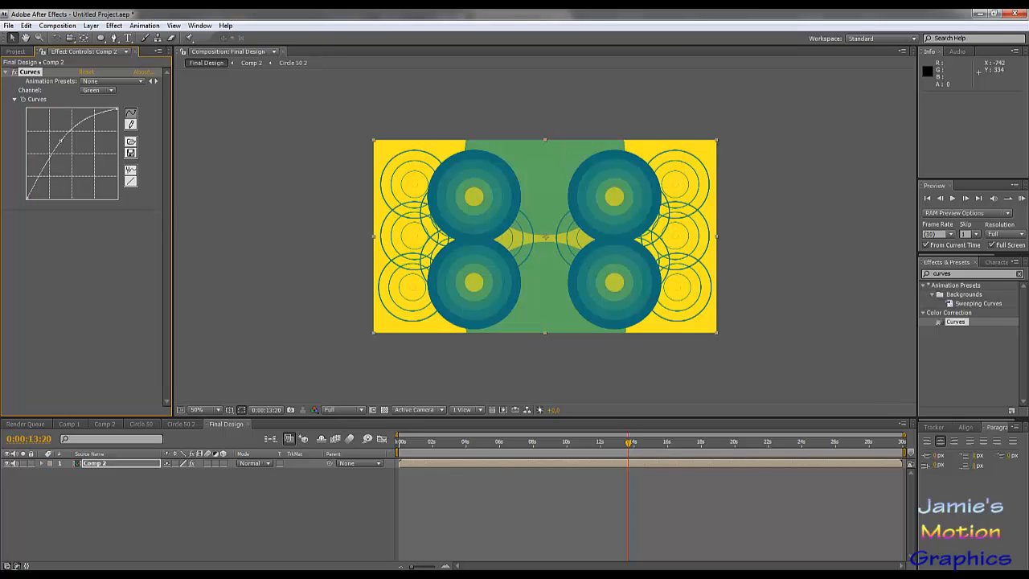
- Check the colours at 0:00:19:04 and show the Red channel's curve
left_click_drag(505, 442, 720, 447)
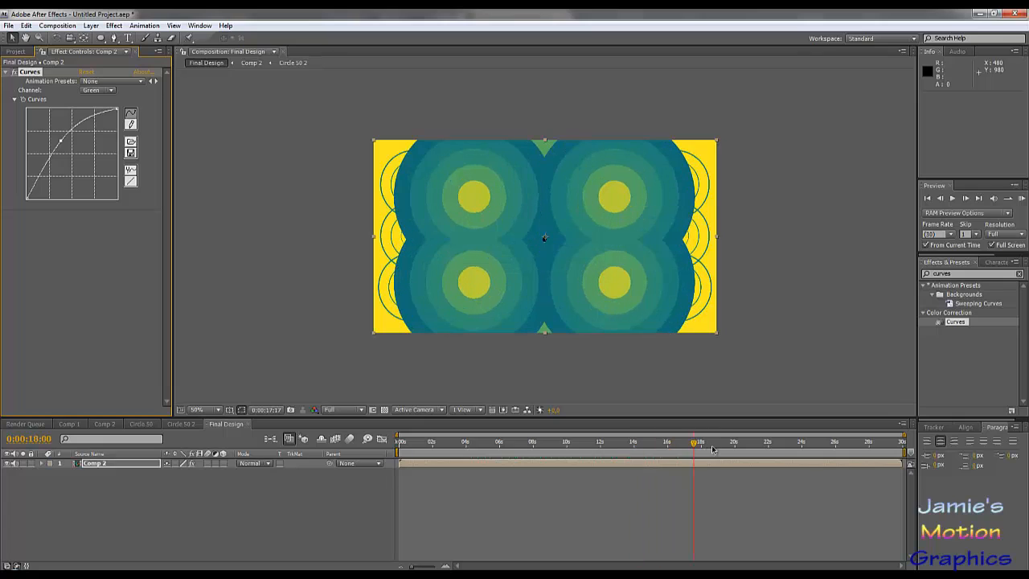
left_click(103, 91)
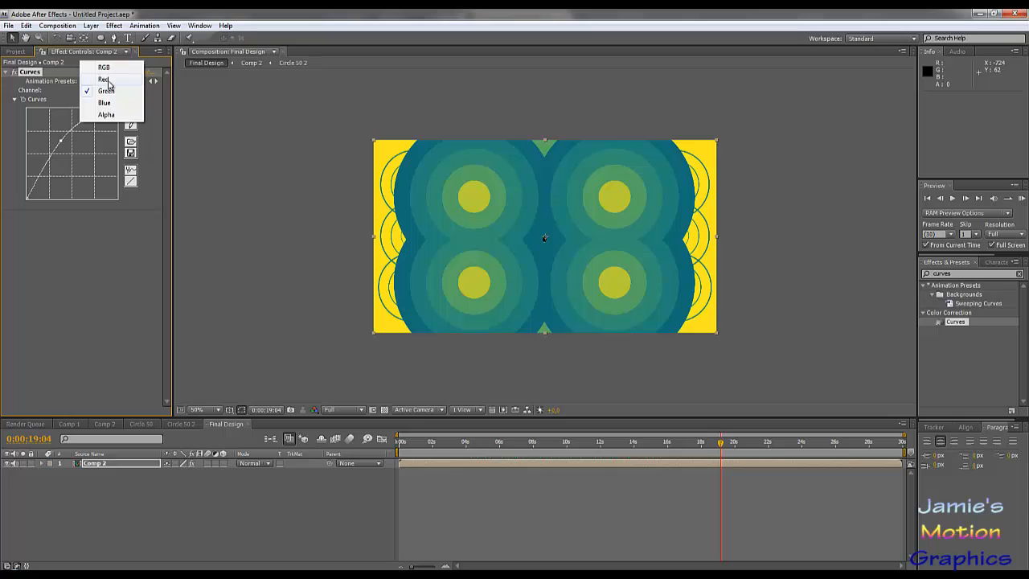
left_click(105, 79)
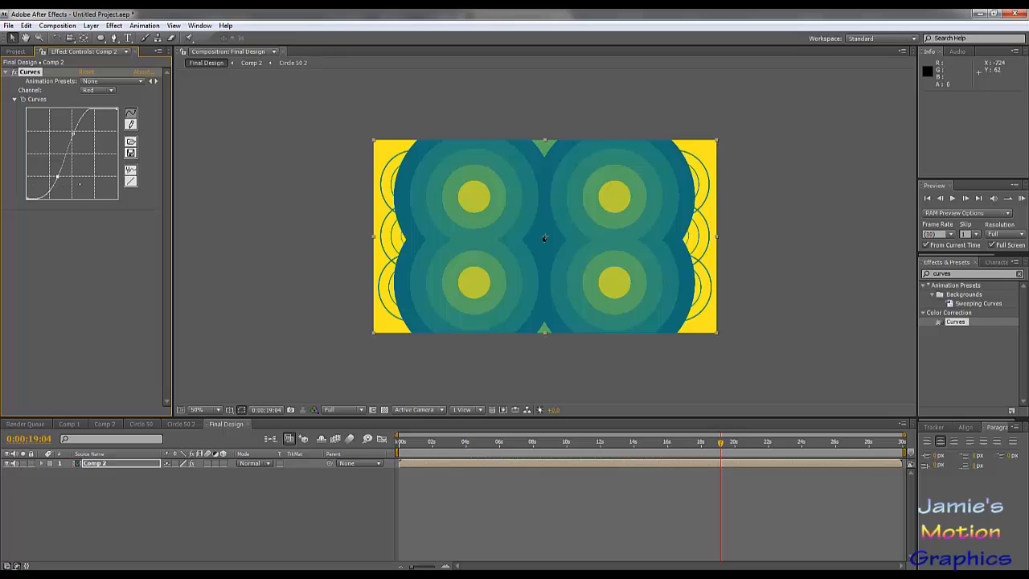
- Try brightening Comp 2 by adding a midpoint to the RGB curve and bowing it upward
left_click(95, 90)
left_click(98, 78)
left_click_drag(98, 128, 55, 146)
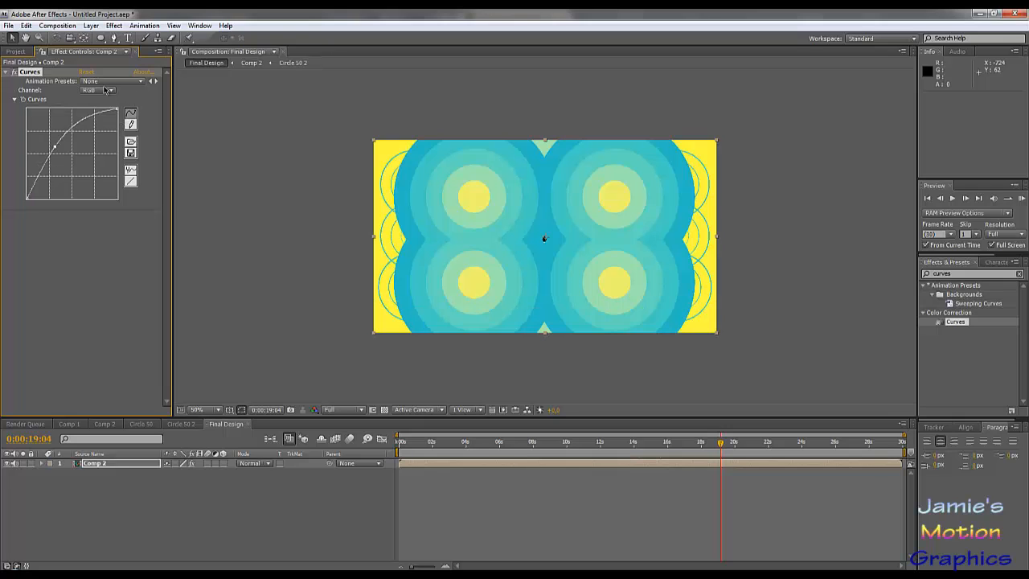
left_click_drag(55, 147, 73, 153)
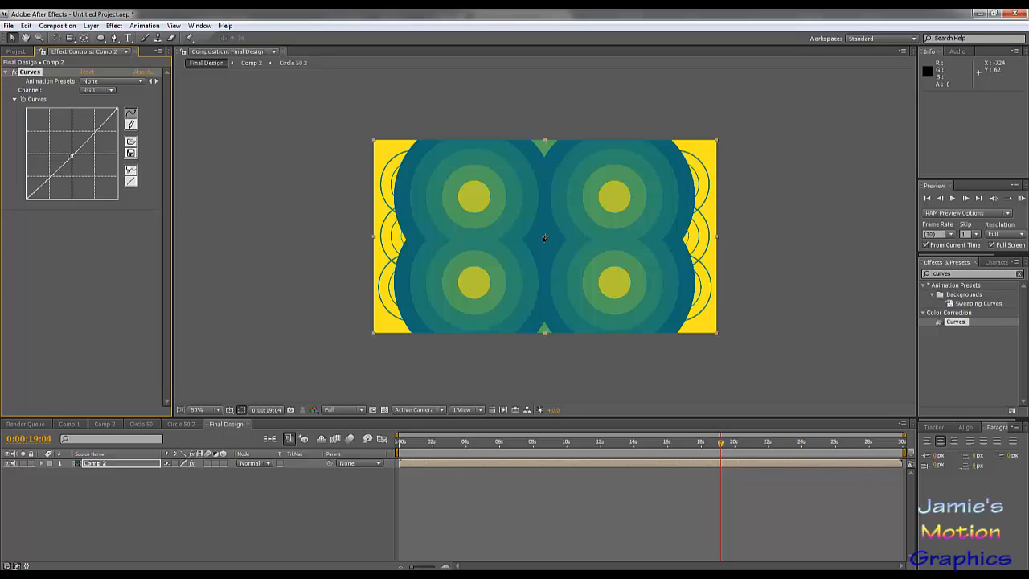
left_click_drag(72, 153, 59, 146)
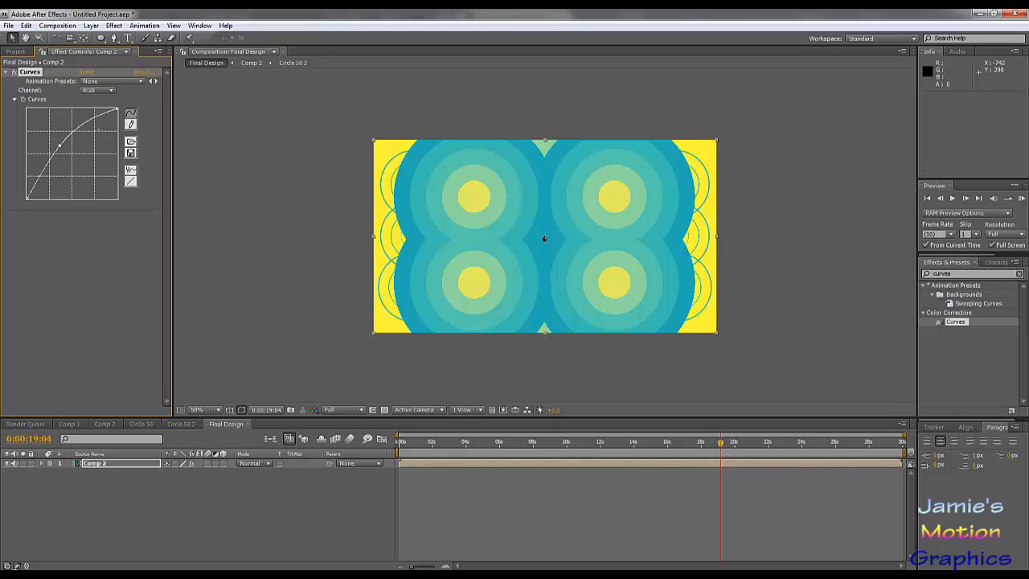
- Try a steep S-shaped RGB curve on Comp 2, lowering the shadow point and raising the highlight point for contrast
left_click_drag(59, 145, 46, 172)
left_click_drag(84, 133, 83, 134)
left_click_drag(46, 172, 63, 179)
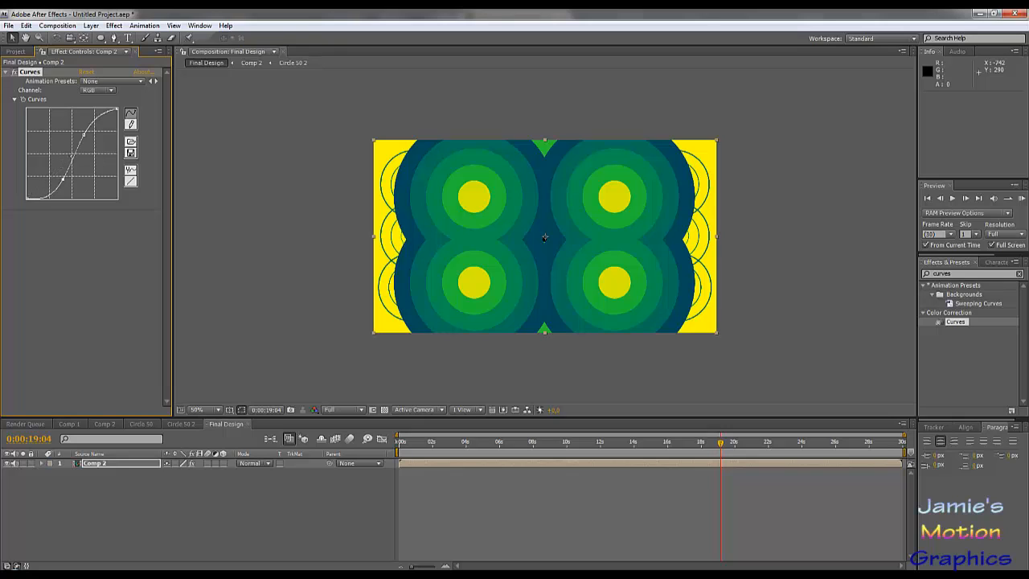
left_click_drag(83, 134, 81, 143)
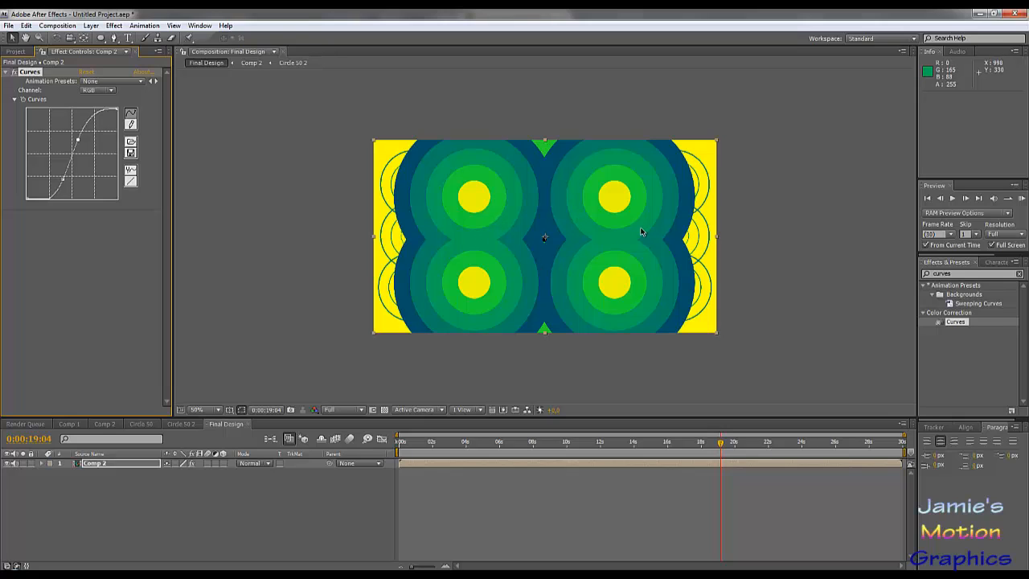
- Try raised shadows and lowered highlights on the RGB curve, and remove both points to restore the straight line
left_click(105, 93)
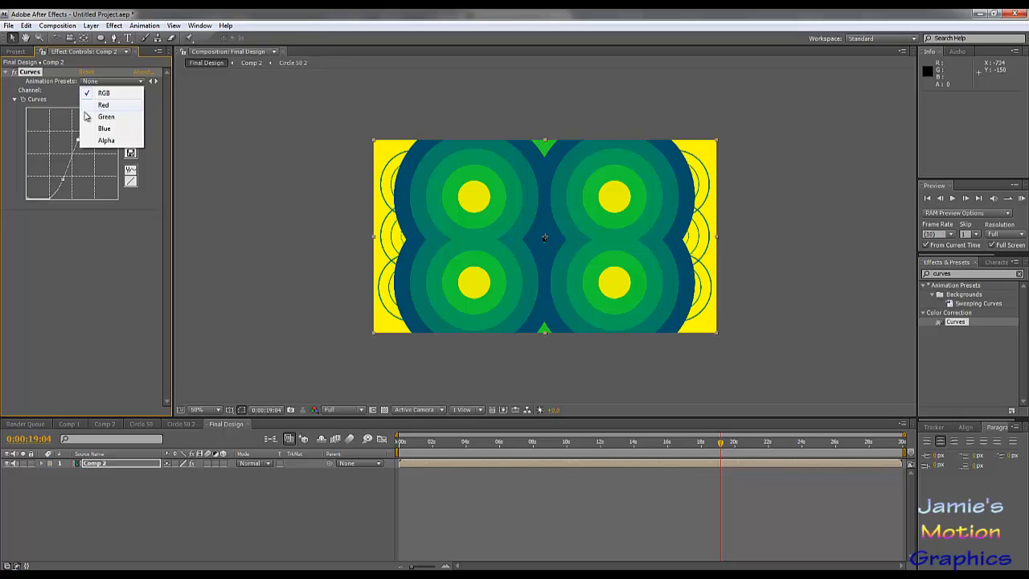
left_click_drag(64, 177, 96, 183)
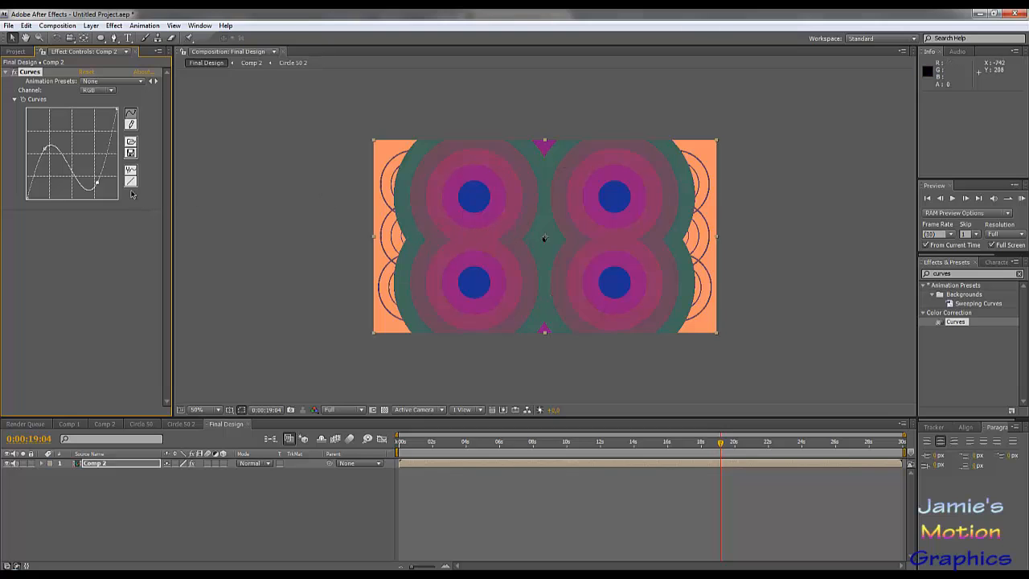
left_click_drag(95, 183, 51, 166)
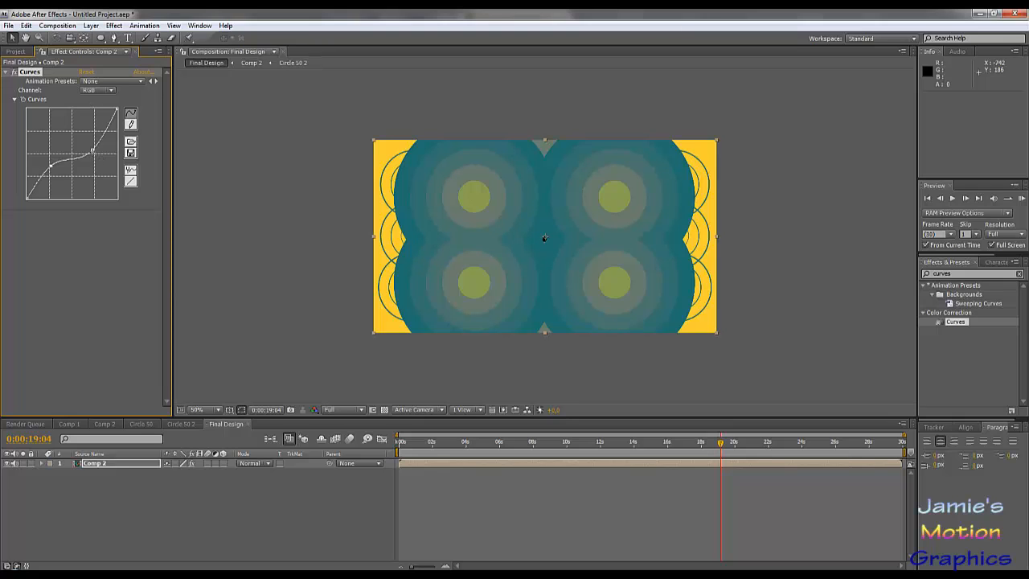
left_click_drag(92, 151, 126, 111)
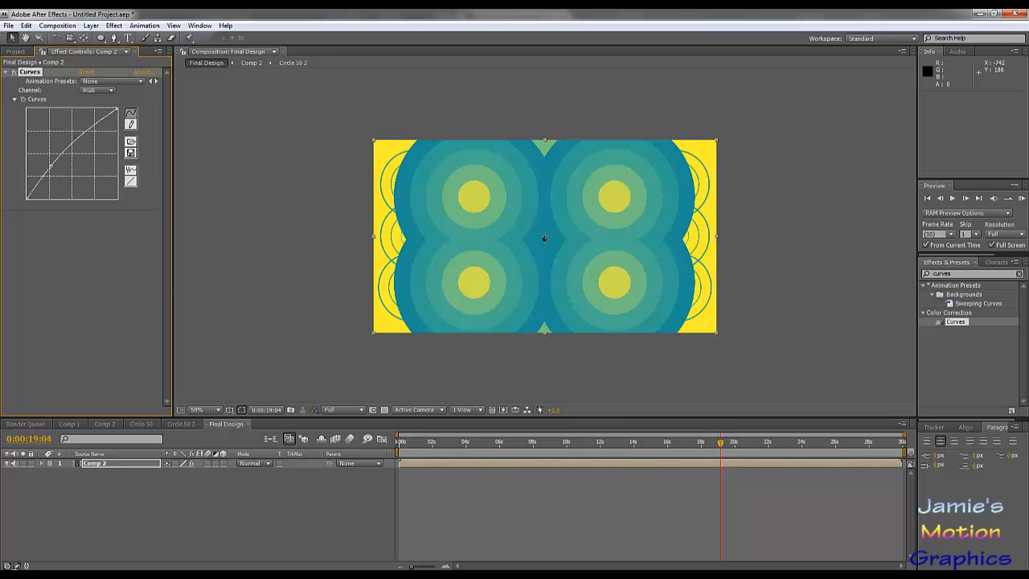
left_click_drag(49, 167, 28, 207)
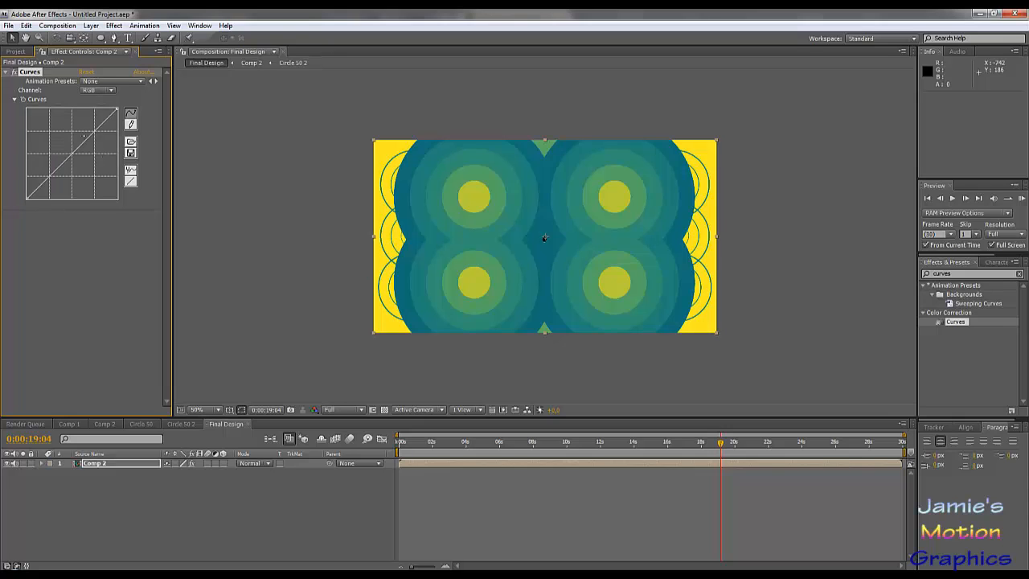
- Review the Red, Green and Blue channel curves of Comp 2 in turn
left_click(98, 91)
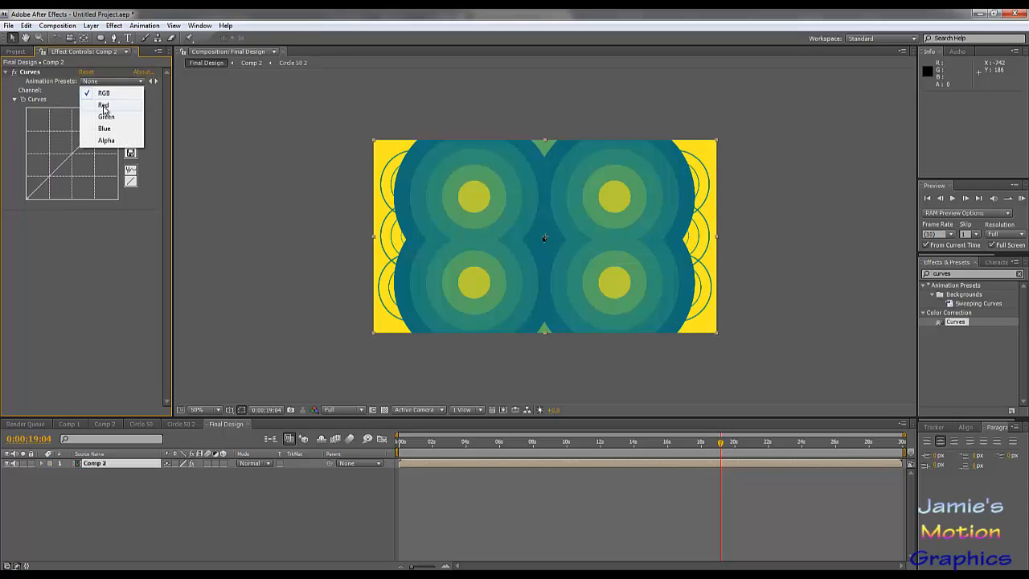
left_click(103, 106)
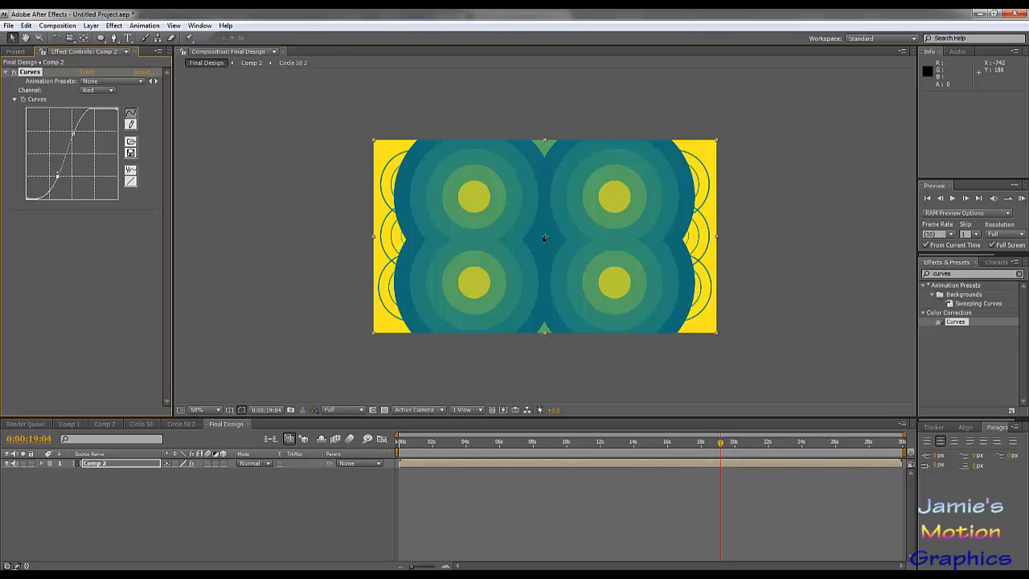
left_click(99, 90)
left_click(100, 100)
left_click(112, 91)
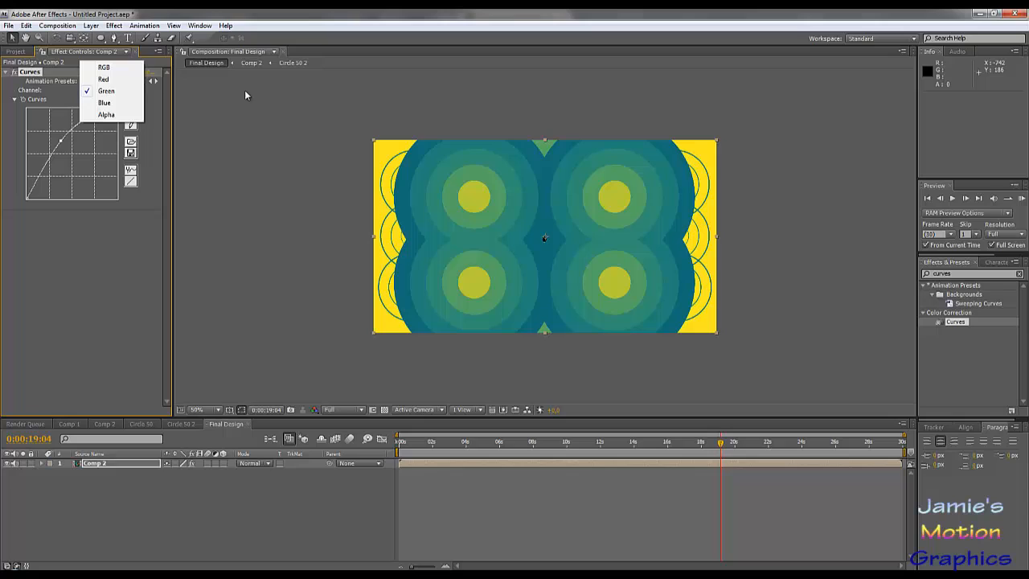
left_click(104, 102)
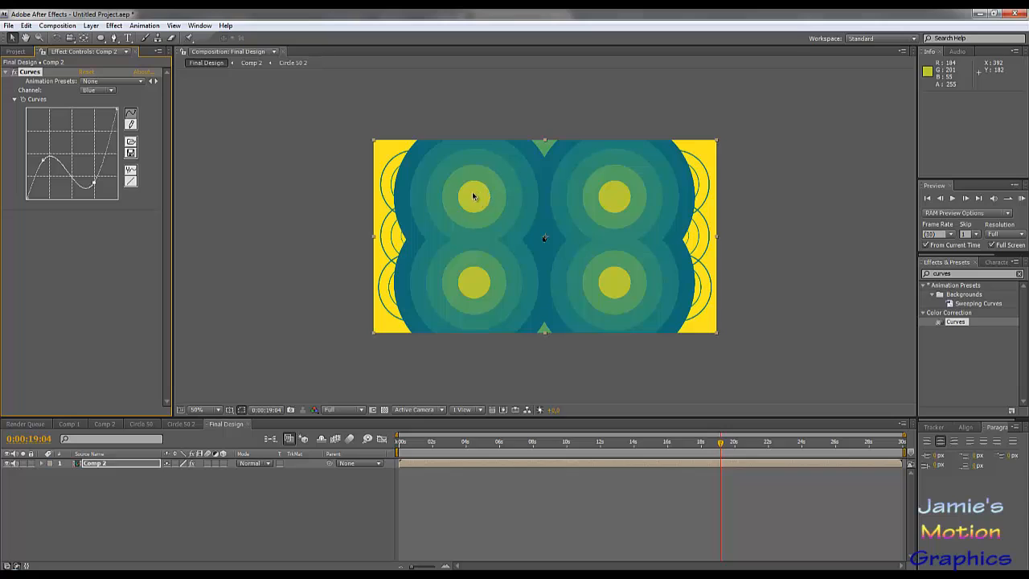
- Adjust the Red channel curve by shifting both points slightly toward the highlights, keeping a softer S-shape
left_click(101, 92)
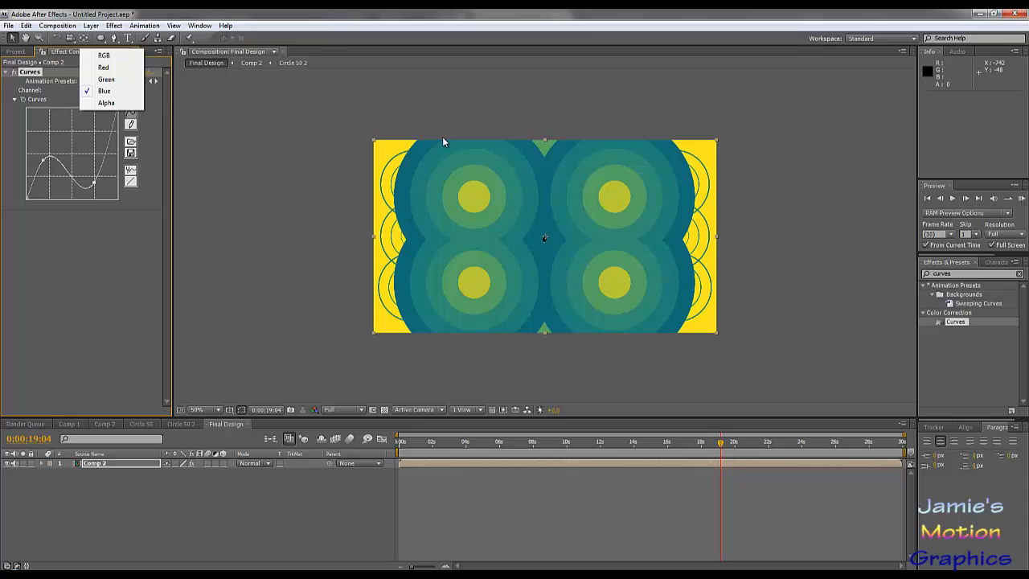
left_click(104, 67)
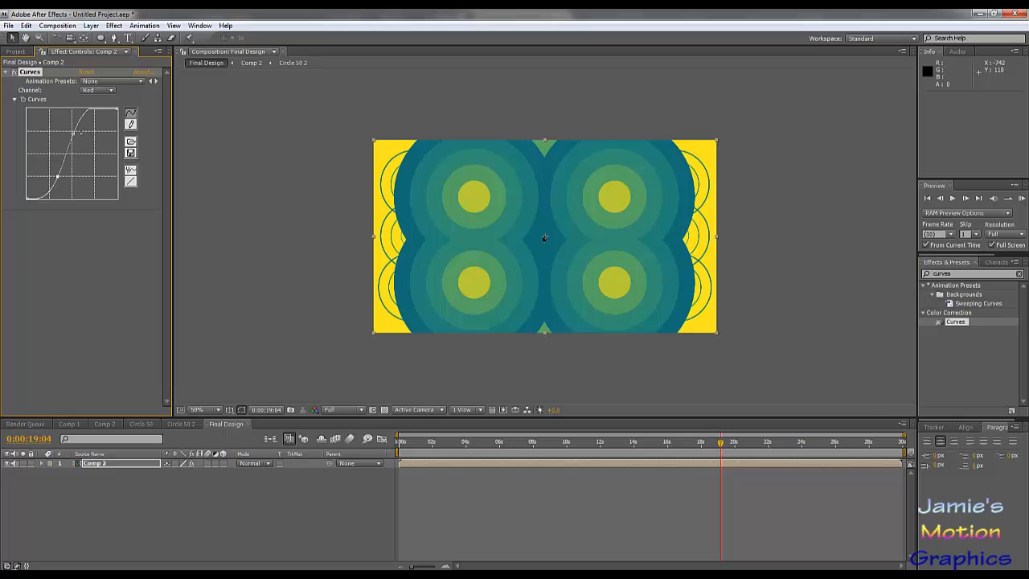
left_click_drag(73, 133, 77, 138)
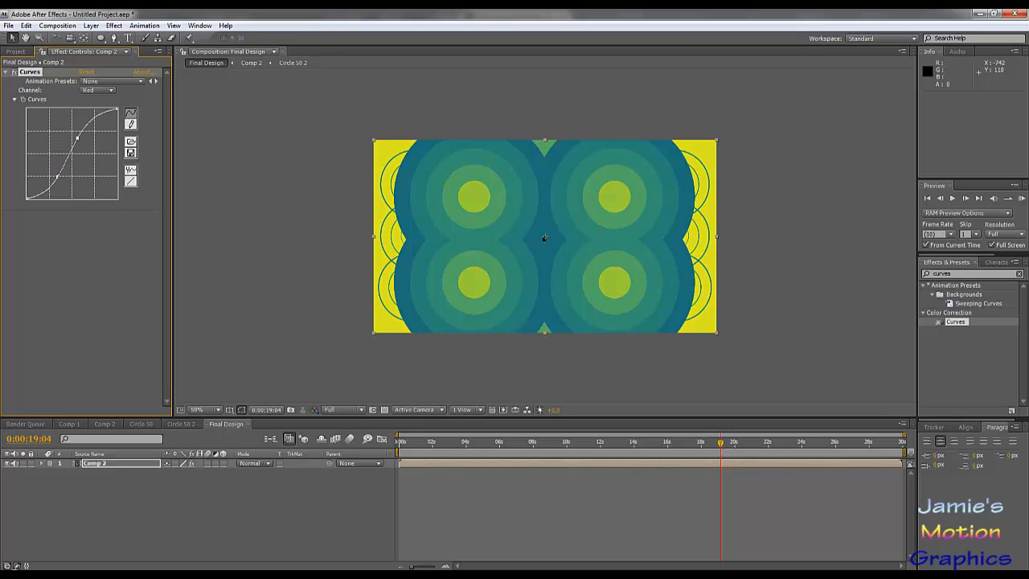
left_click_drag(57, 176, 78, 138)
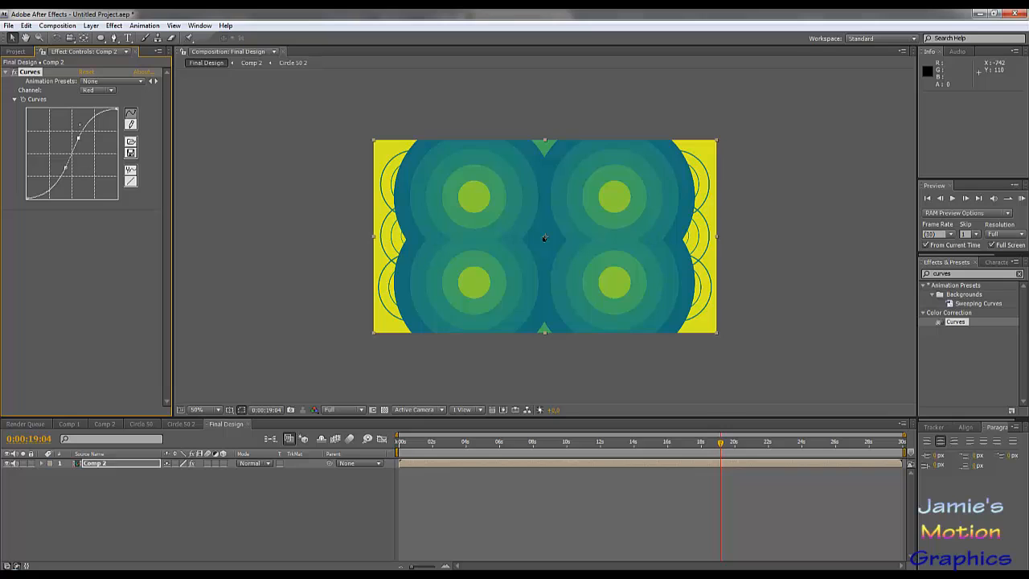
- Shape the RGB curve into an S with a lowered shadow point and a raised highlight point
left_click(96, 90)
left_click(103, 75)
left_click_drag(76, 148, 60, 175)
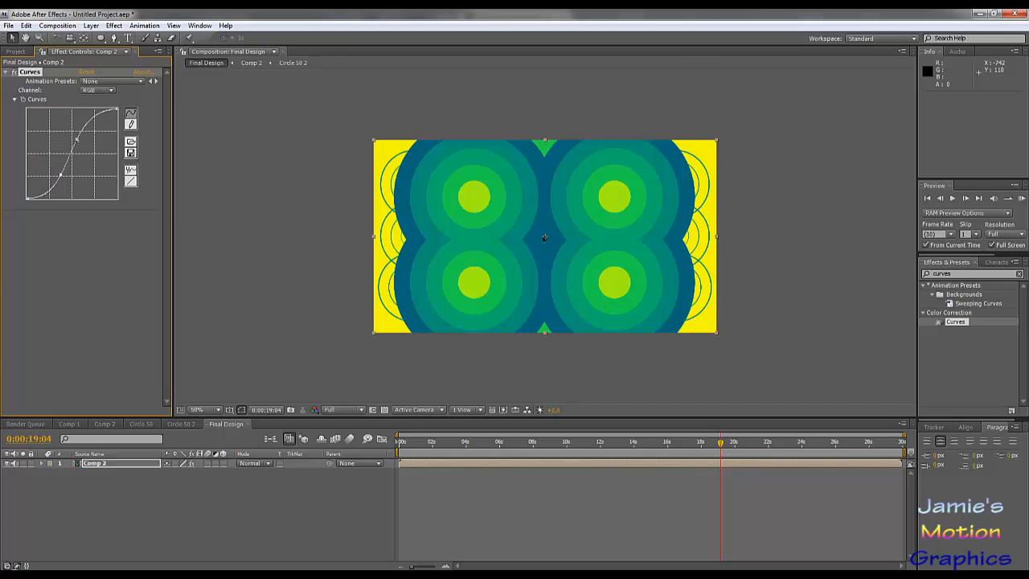
left_click_drag(77, 139, 83, 129)
- At 0:00:08:04, lower the Red channel curve's shadow point and shift its upper point toward the highlights
left_click_drag(402, 442, 534, 443)
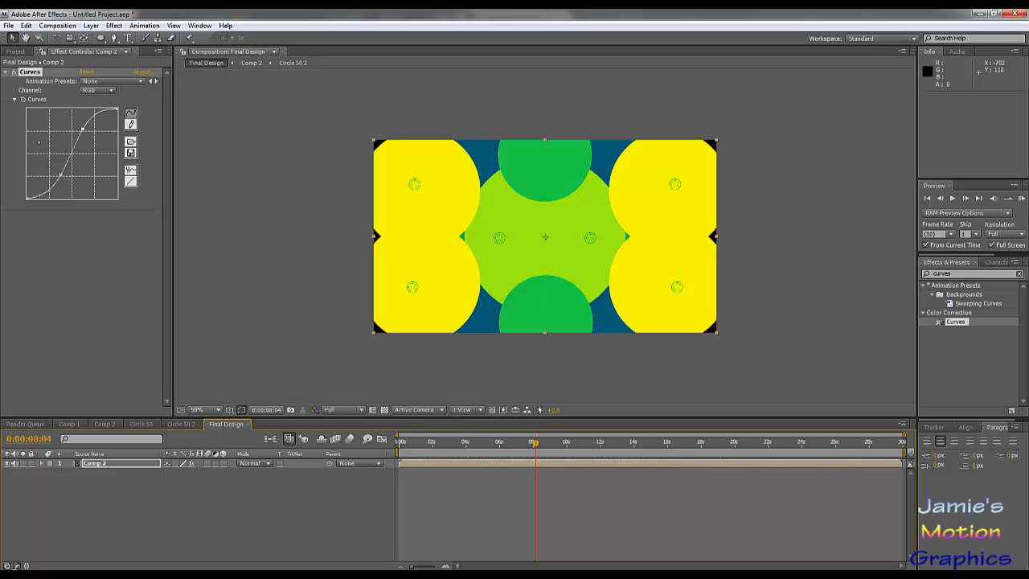
left_click(97, 90)
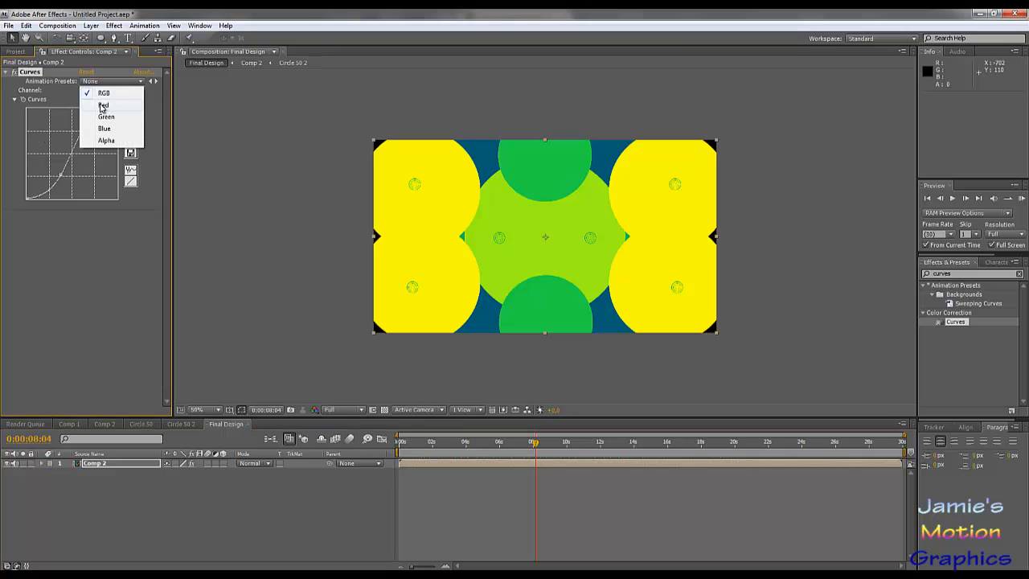
left_click(106, 107)
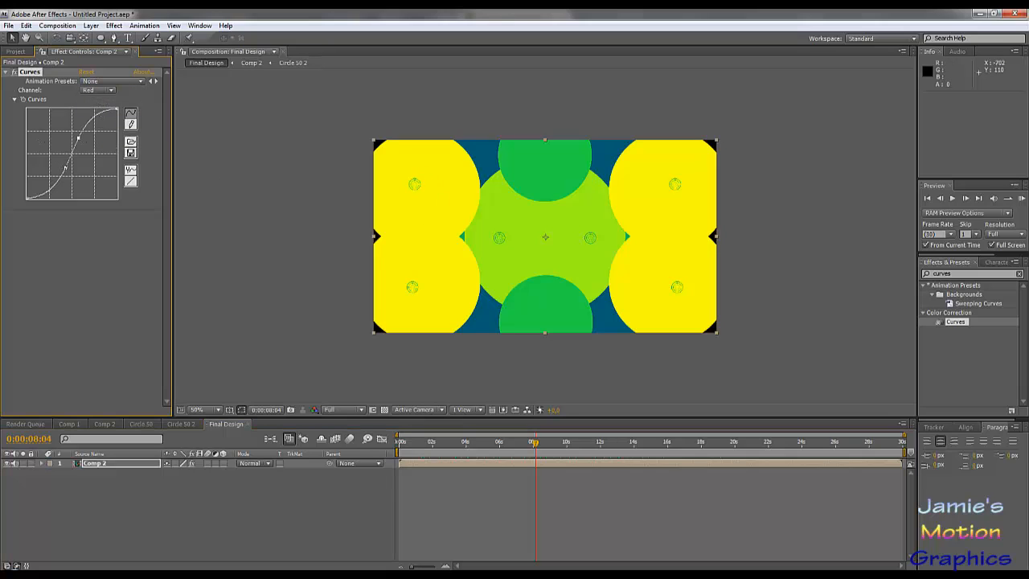
left_click_drag(64, 166, 59, 186)
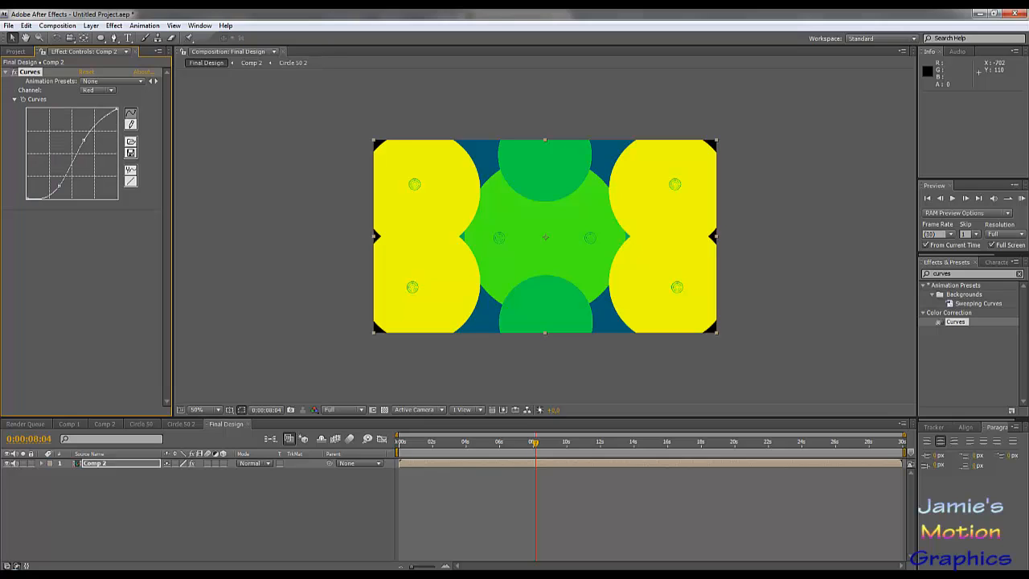
- Flatten the Green channel curve's upper midtones with two points, and refine the highlight point at 0:00:17:15
left_click(105, 91)
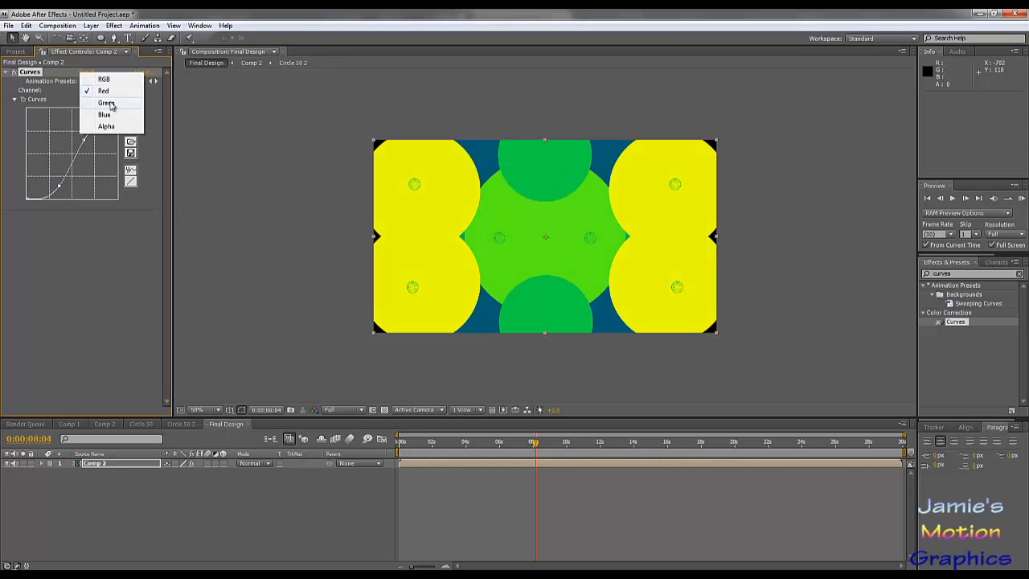
left_click(111, 104)
left_click_drag(60, 142, 106, 140)
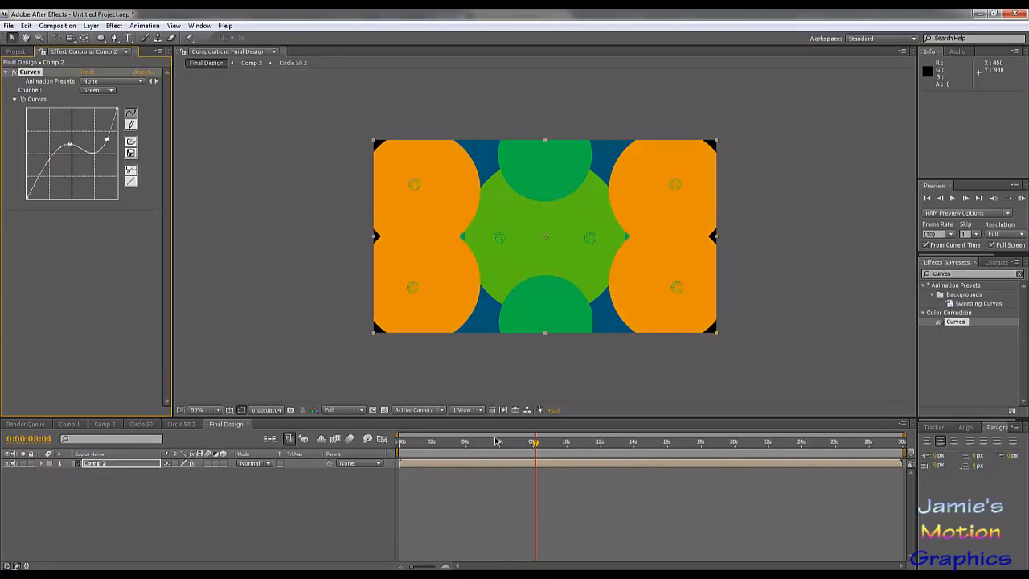
left_click_drag(496, 442, 692, 447)
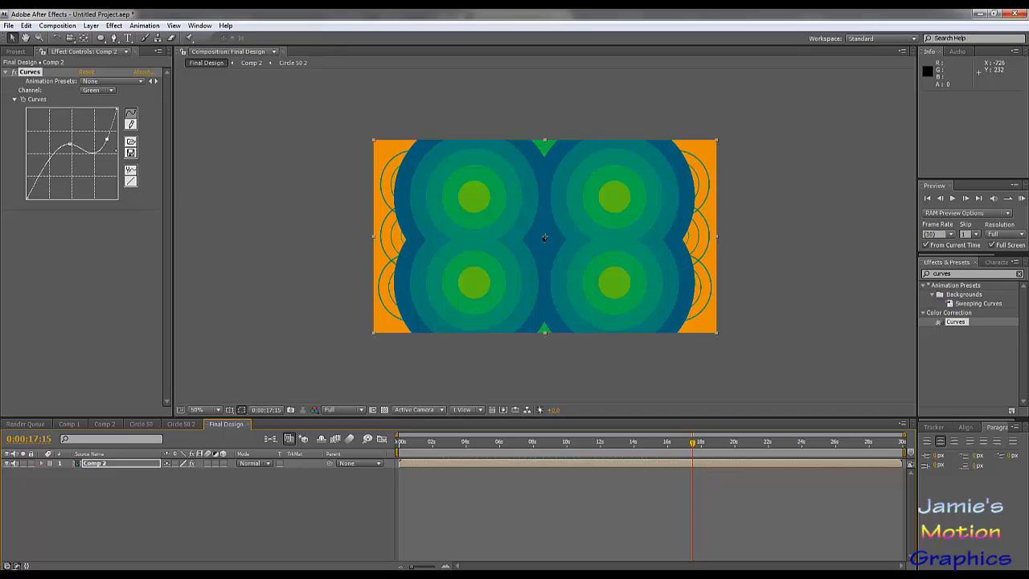
left_click_drag(107, 140, 103, 137)
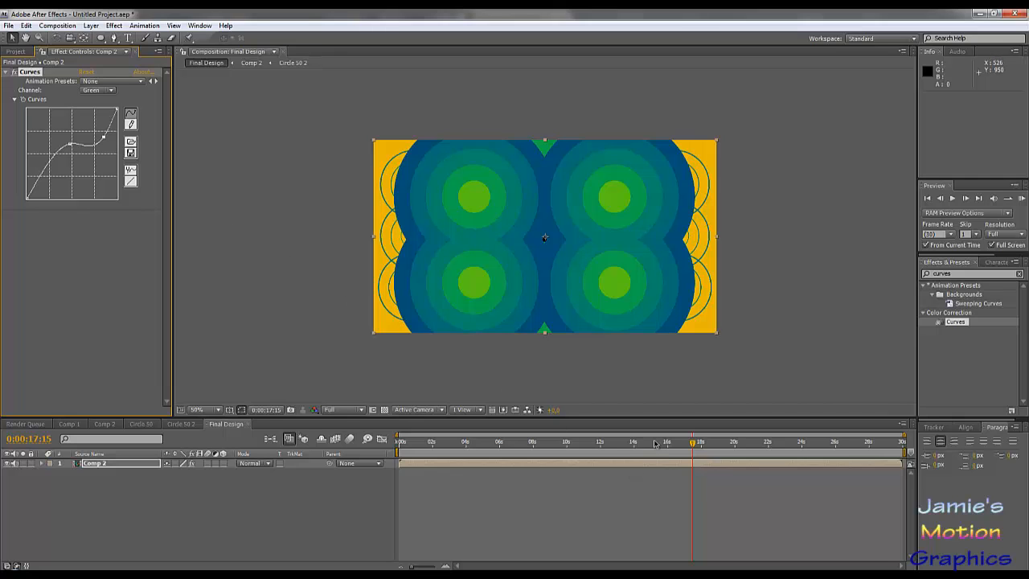
- At 0:00:01:28, disable the existing Curves effect and apply a second Curves effect to Comp 2
left_click_drag(655, 443, 467, 459)
left_click_drag(551, 464, 430, 493)
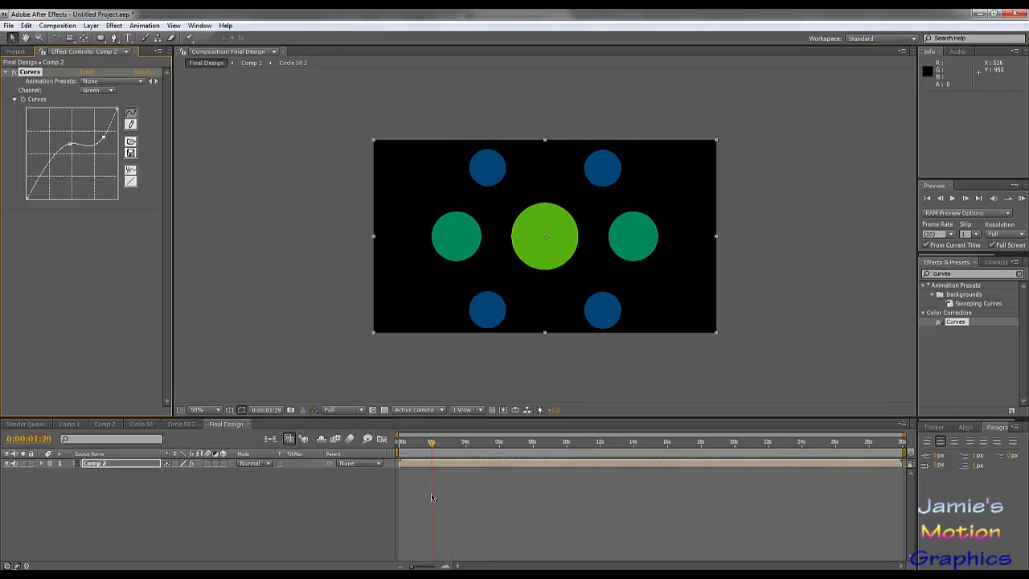
left_click(14, 73)
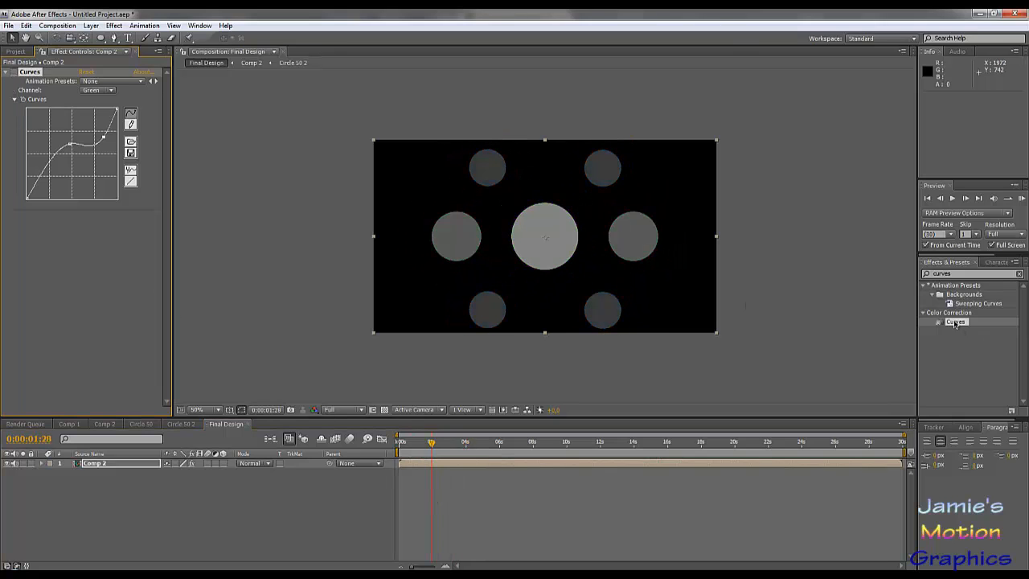
left_click_drag(955, 322, 120, 464)
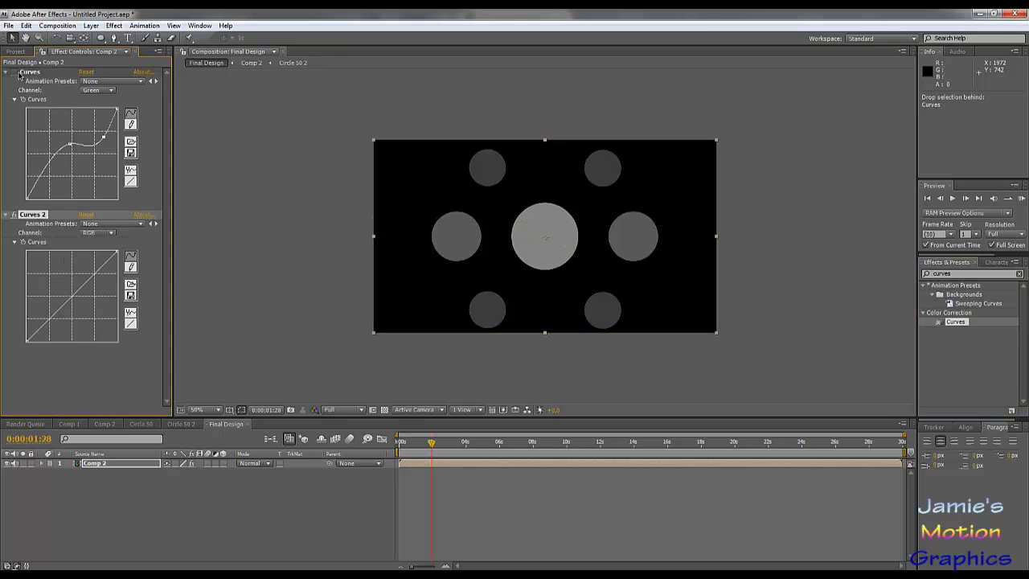
- In Curves 2, bow the Red channel curve upward and the Green channel curve slightly downward
left_click(101, 233)
left_click(95, 246)
left_click_drag(86, 286, 57, 287)
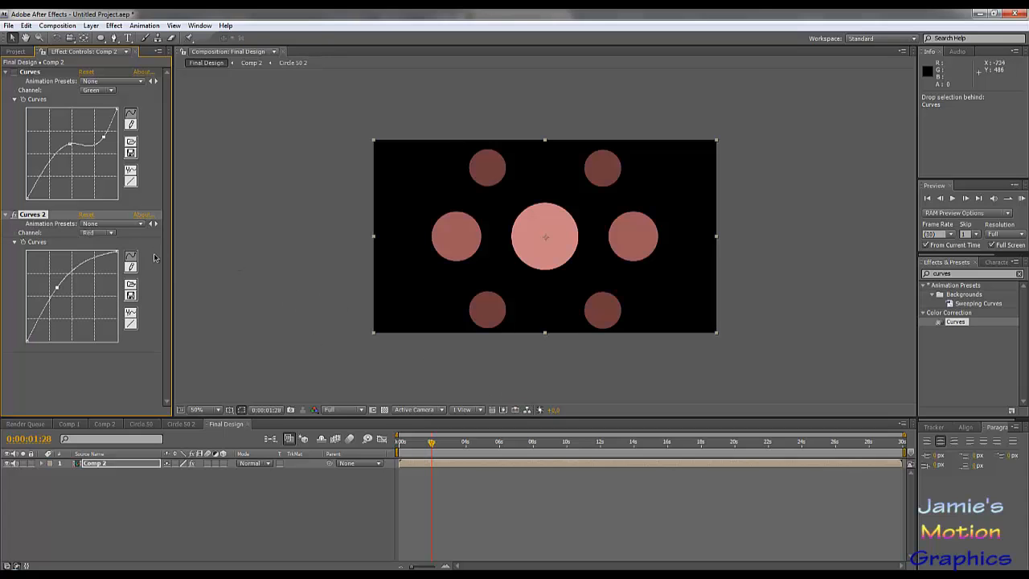
left_click(107, 233)
left_click(107, 245)
left_click_drag(76, 292, 79, 304)
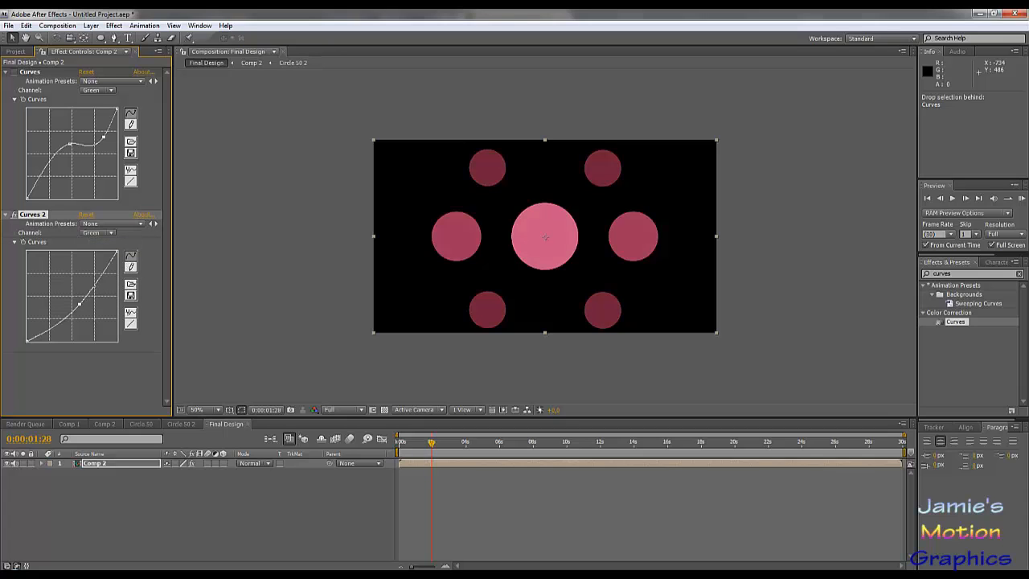
- Bow the Blue channel curve of Curves 2 upward for pinker circles and check the colours at 0:00:03:21
left_click(107, 233)
left_click(104, 243)
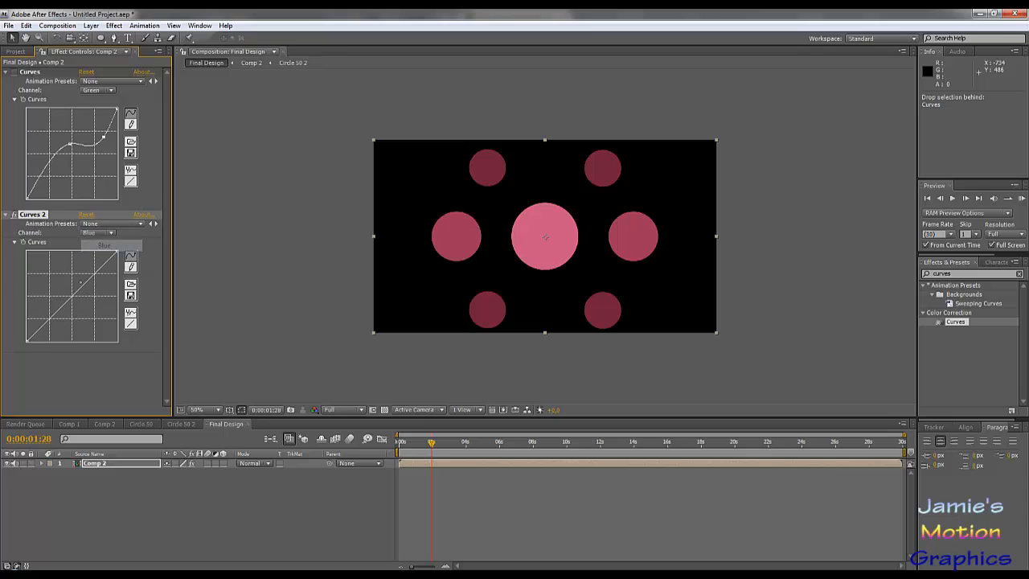
left_click_drag(70, 295, 63, 286)
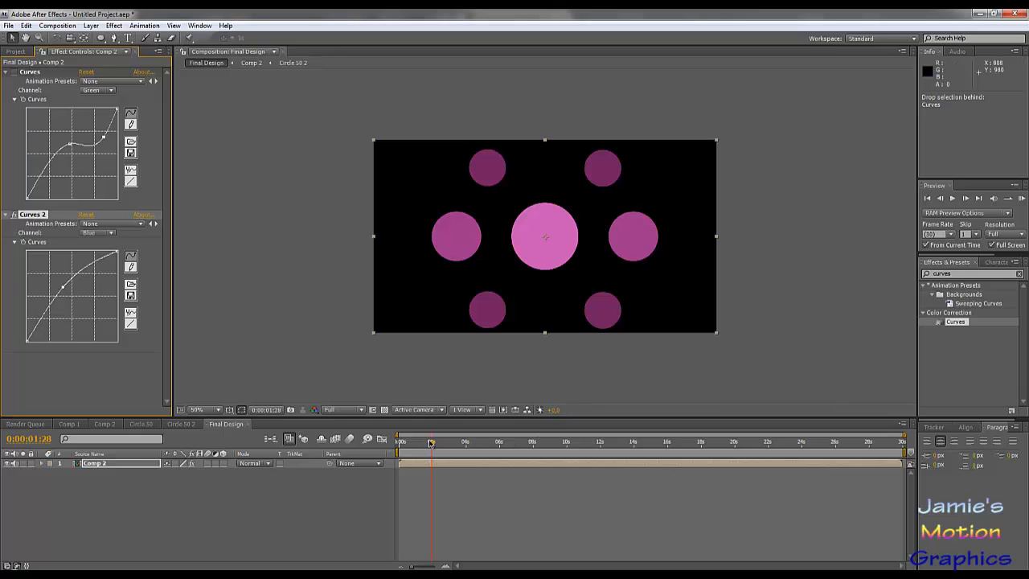
left_click_drag(431, 443, 462, 464)
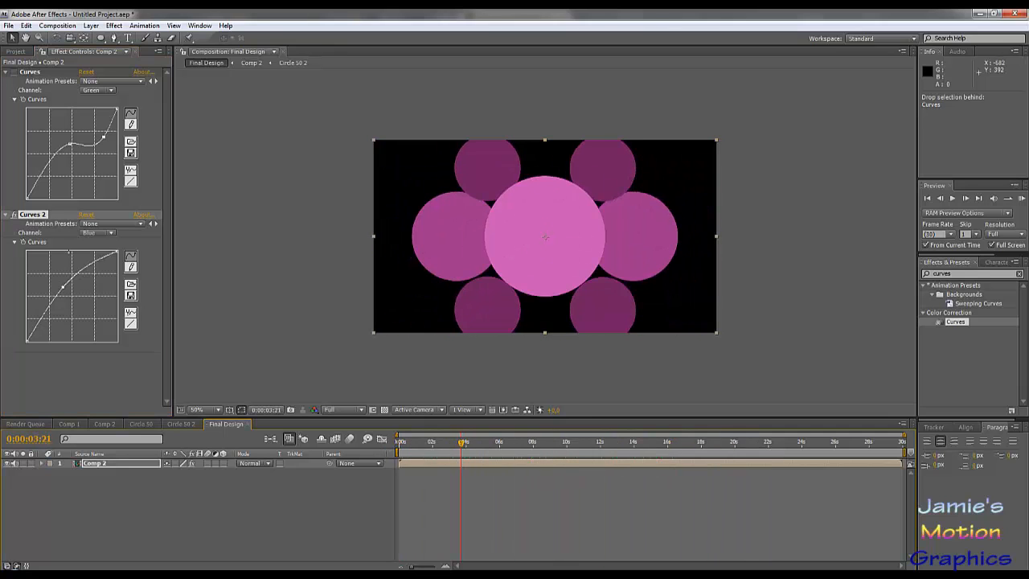
- Shape the RGB curve of Curves 2 into an S by raising the highlights and lowering the shadows for stronger contrast
left_click(104, 233)
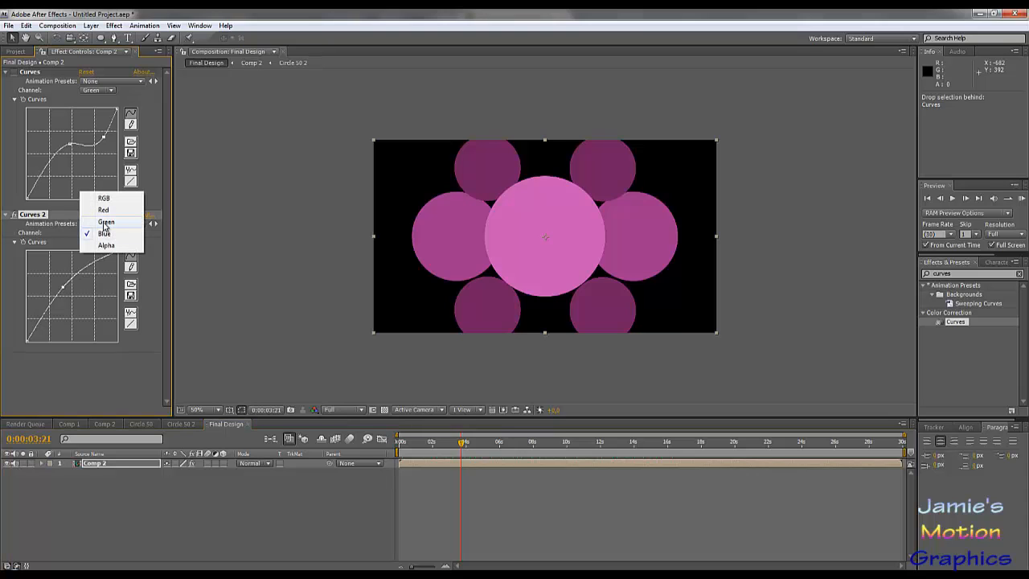
left_click(104, 199)
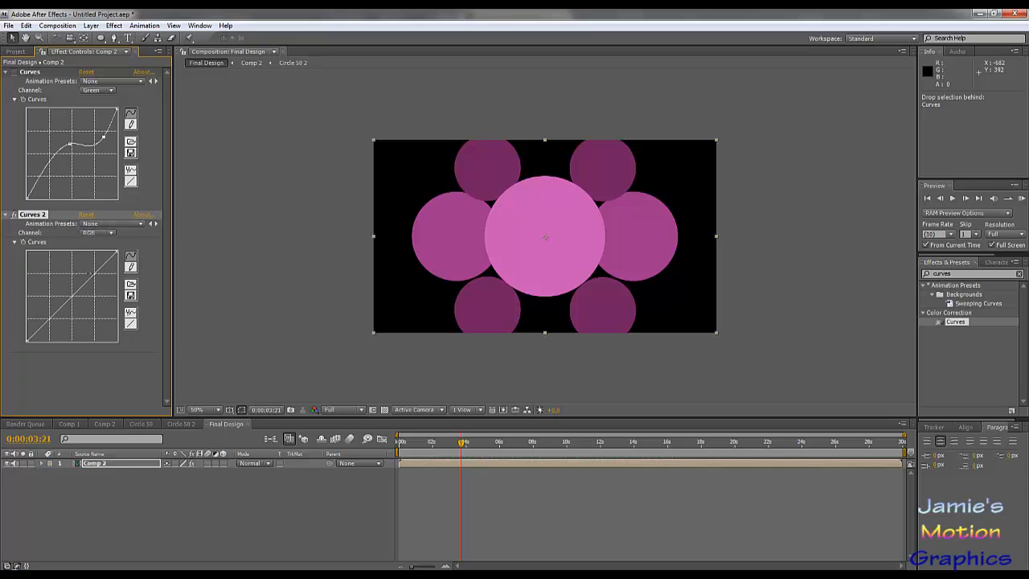
left_click_drag(90, 277, 80, 275)
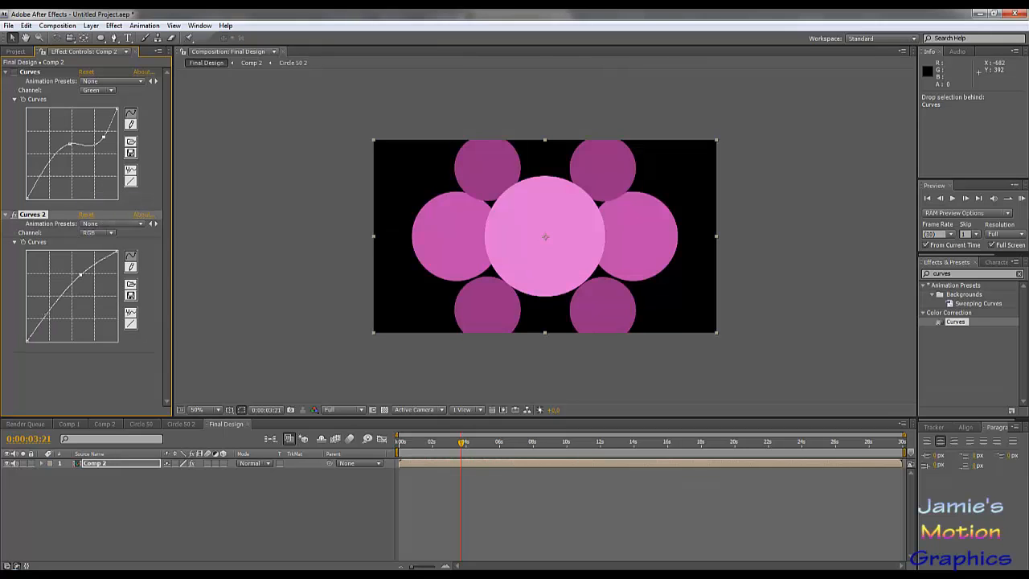
left_click_drag(50, 312, 58, 320)
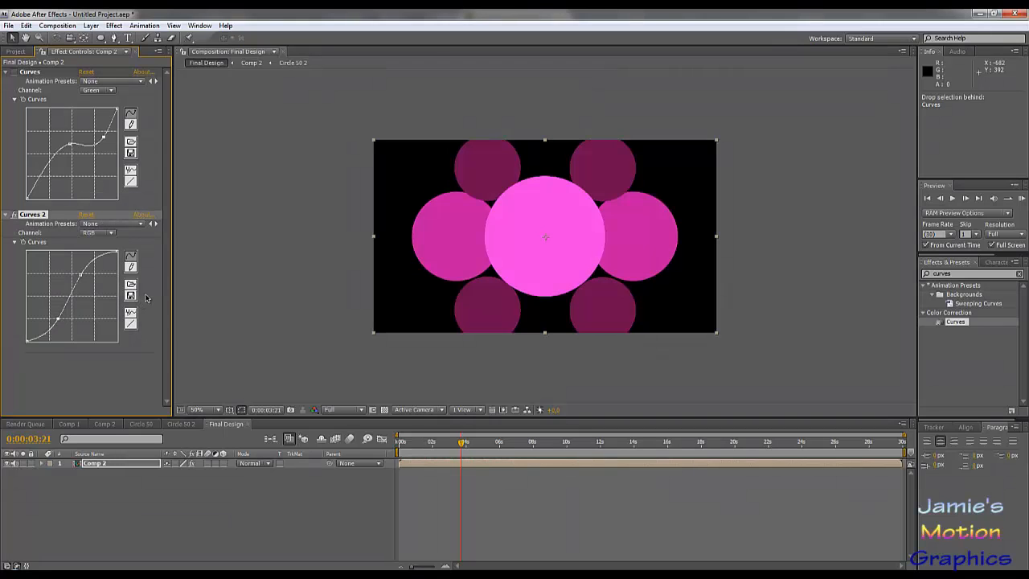
- At 0:00:08:19, add a highlight point to the Red channel curve of Curves 2 and pull it well below the diagonal
left_click_drag(460, 442, 544, 451)
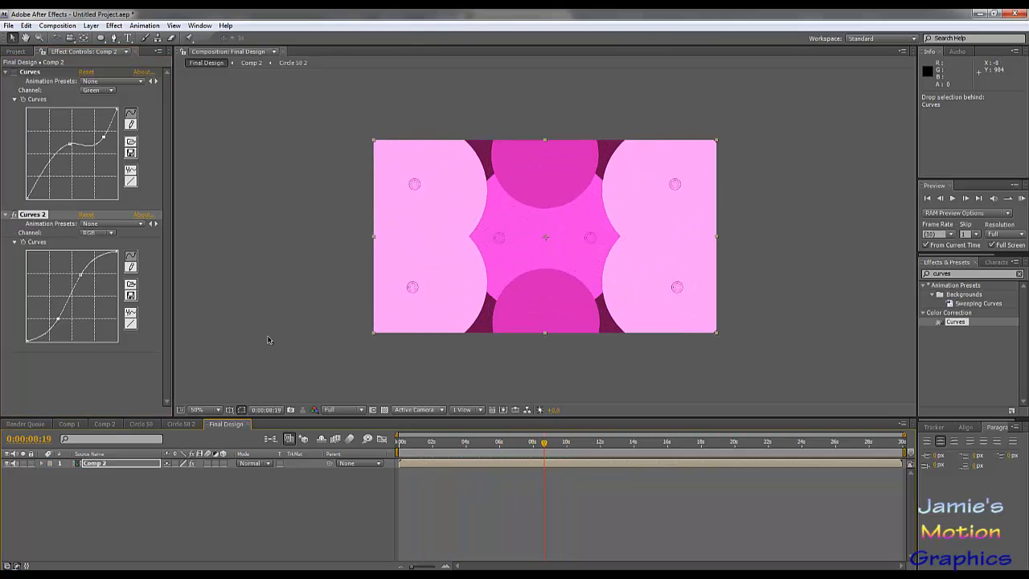
left_click(96, 233)
left_click(108, 246)
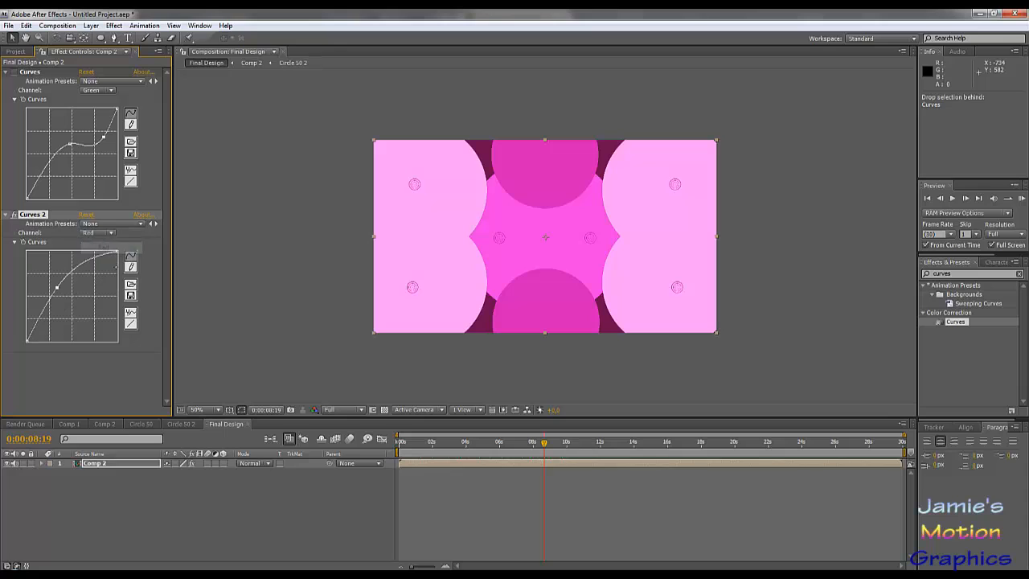
left_click_drag(84, 274, 103, 308)
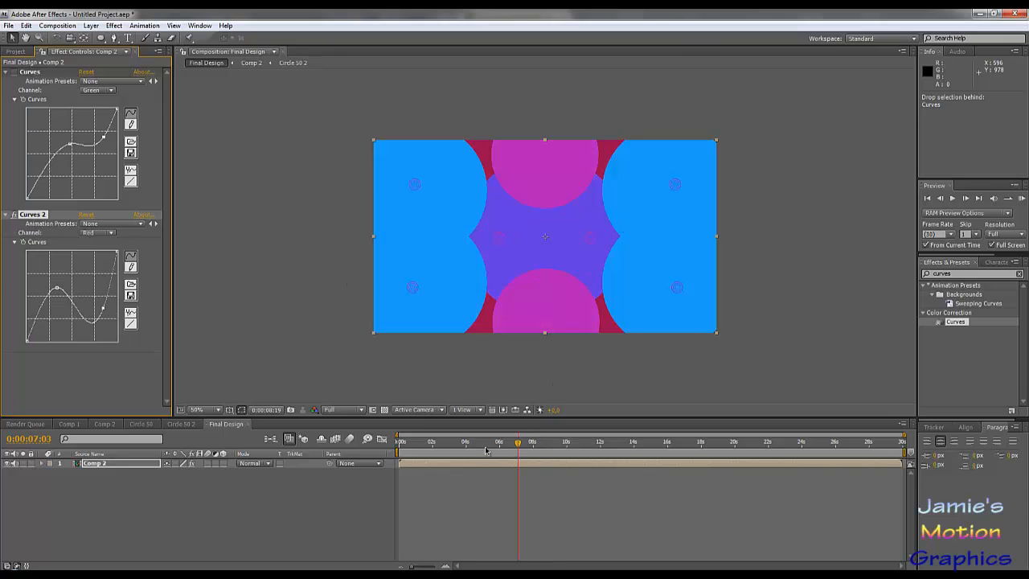
- Review the recoloured animation across the Final Design timeline, running a RAM preview from 0:00:00:00 and returning to the start
left_click_drag(447, 447, 649, 436)
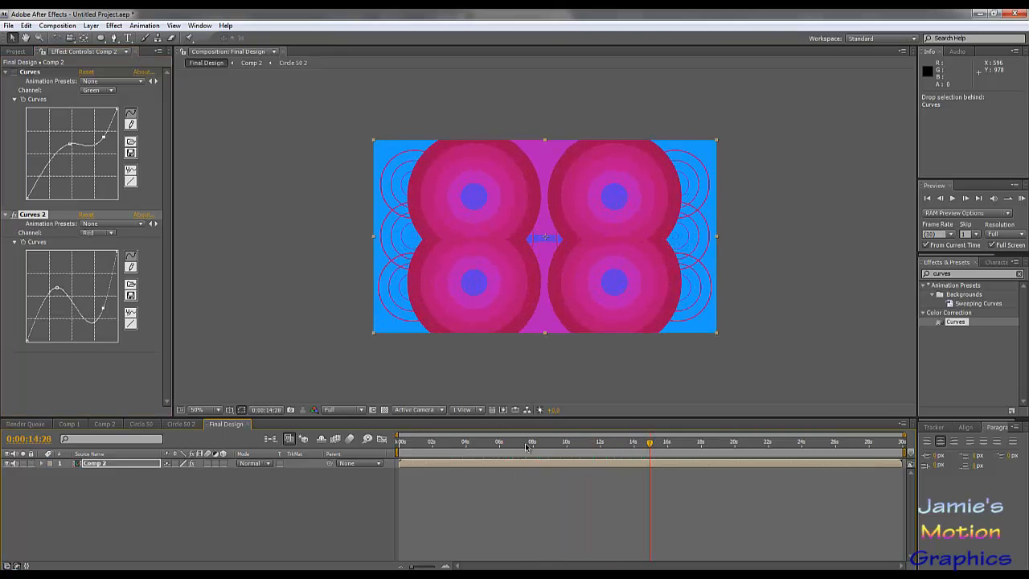
left_click_drag(527, 446, 448, 460)
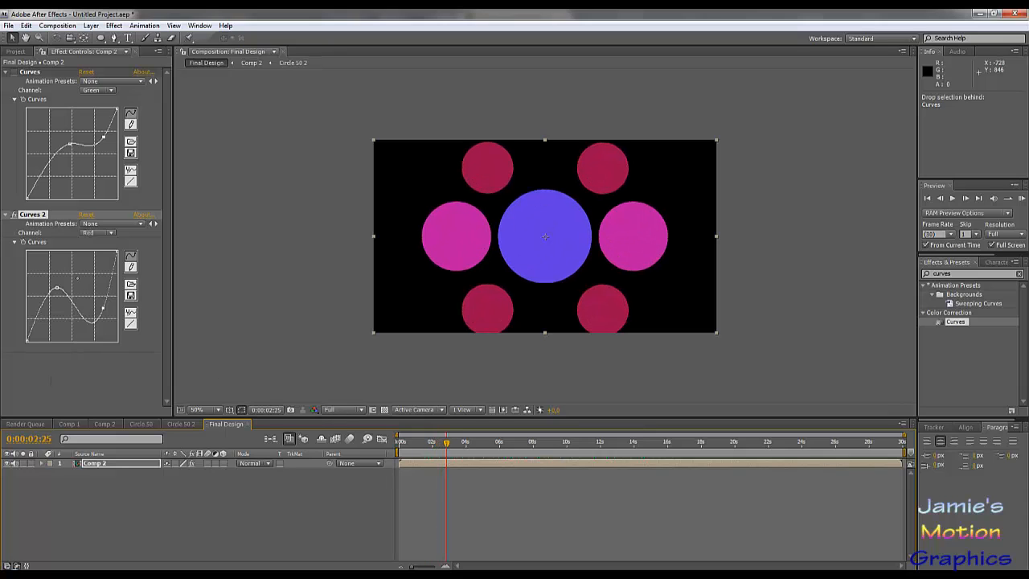
left_click_drag(431, 448, 320, 462)
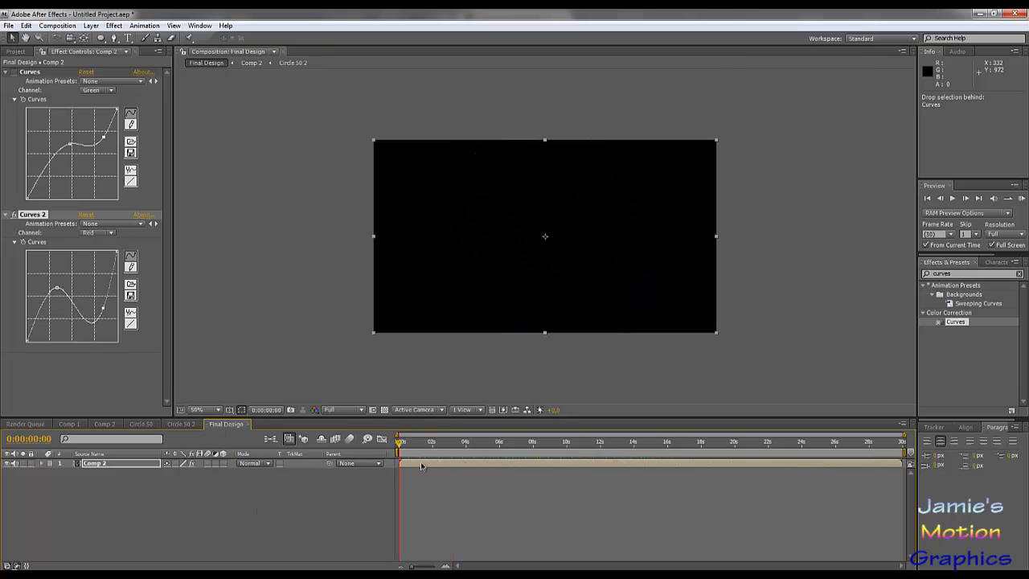
key("KP_0")
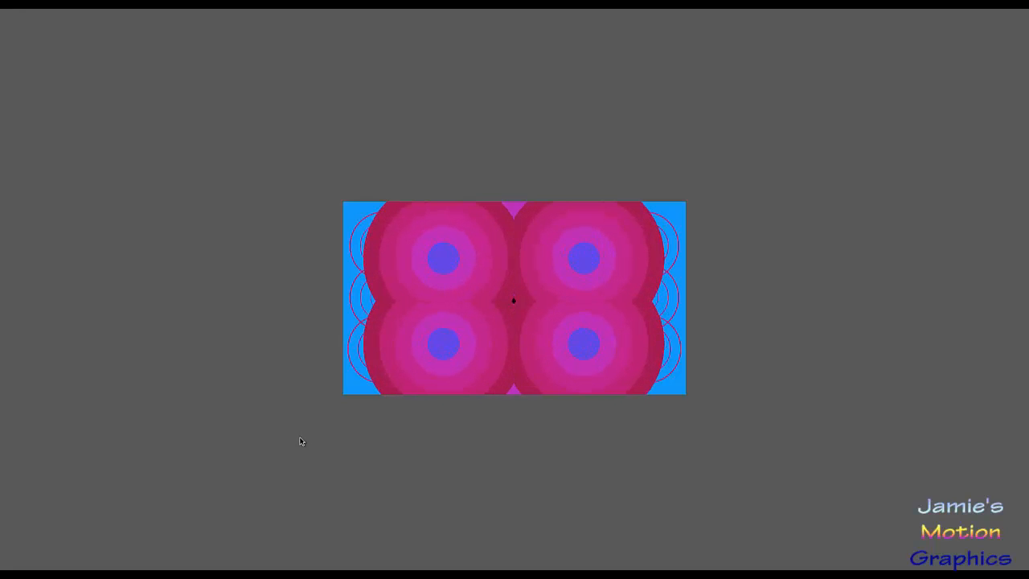
key("space")
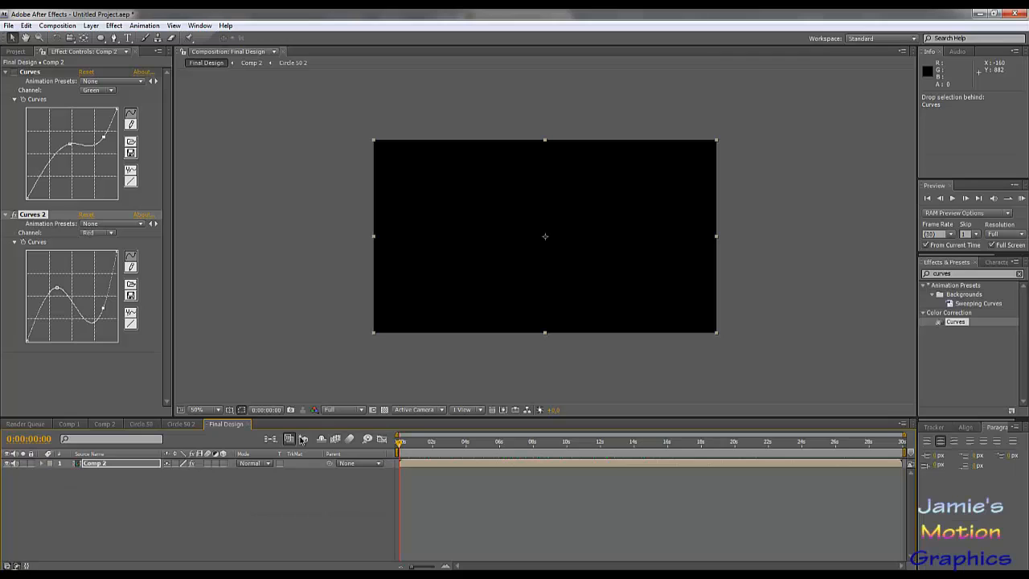
left_click_drag(438, 444, 672, 444)
left_click_drag(609, 470, 372, 484)
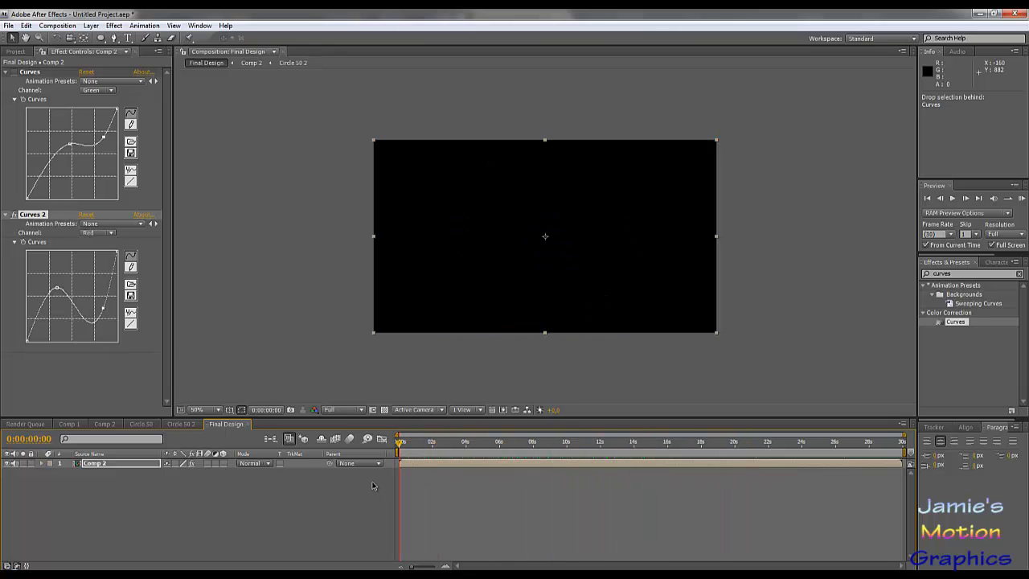